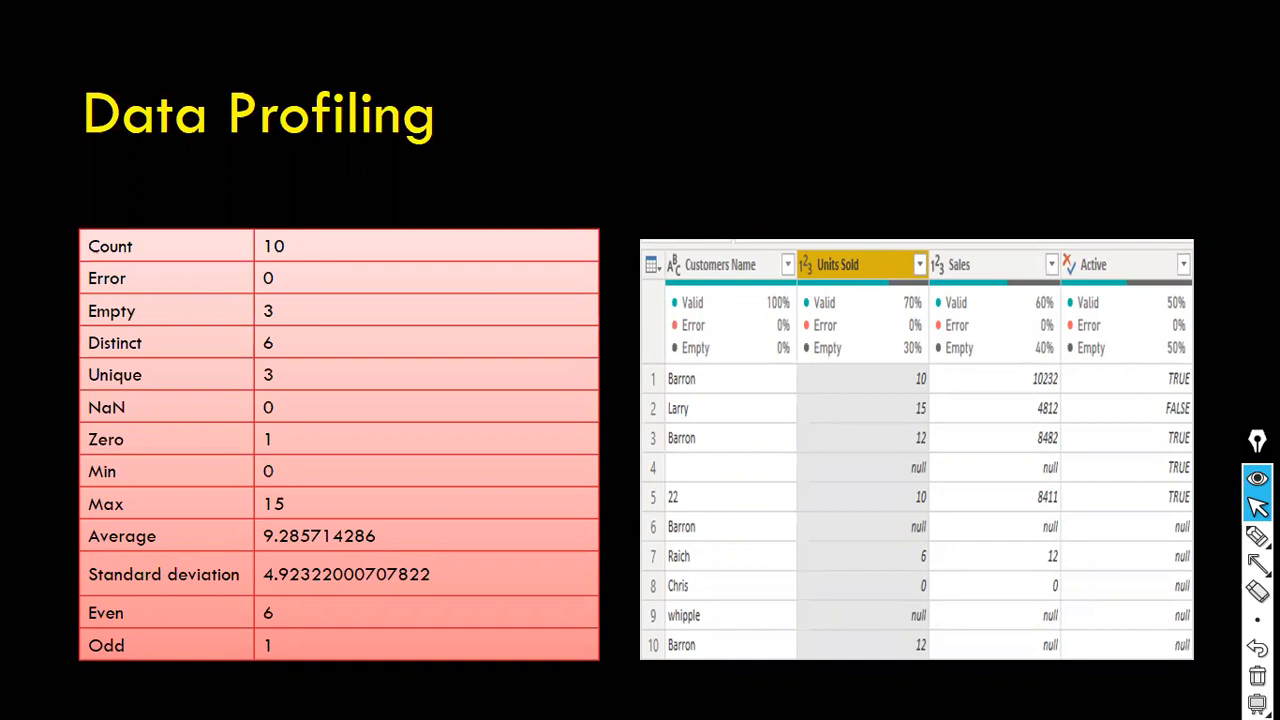
- Draw red annotation arrows pointing at the Units Sold column and at the profiling statistics table on the slide
left_click(1257, 565)
left_click_drag(818, 170, 818, 227)
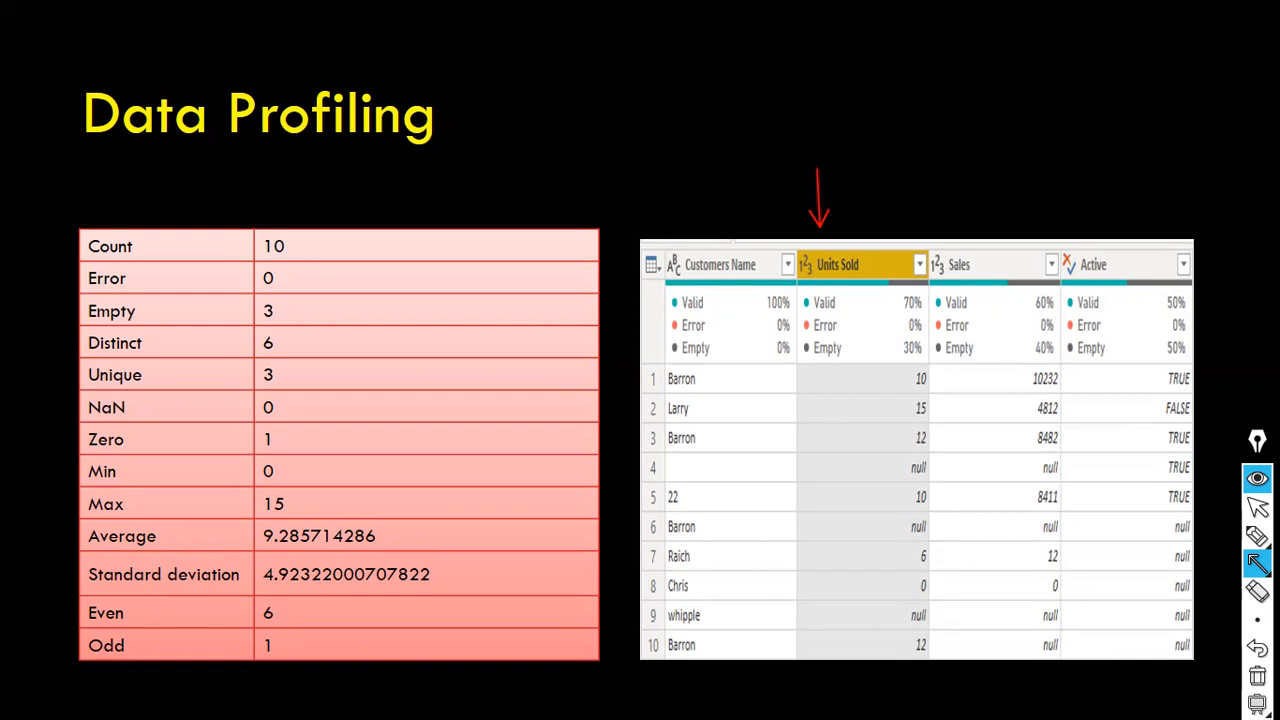
left_click_drag(34, 197, 75, 222)
- Draw three arrows from the Empty count to the null Units Sold cells in rows 4, 6 and 9
mouse_move(288, 313)
left_mouse_down()
mouse_move(855, 437)
mouse_move(898, 462)
left_mouse_up()
mouse_move(288, 314)
left_mouse_down()
mouse_move(864, 492)
mouse_move(908, 524)
left_mouse_up()
left_click_drag(288, 314, 908, 588)
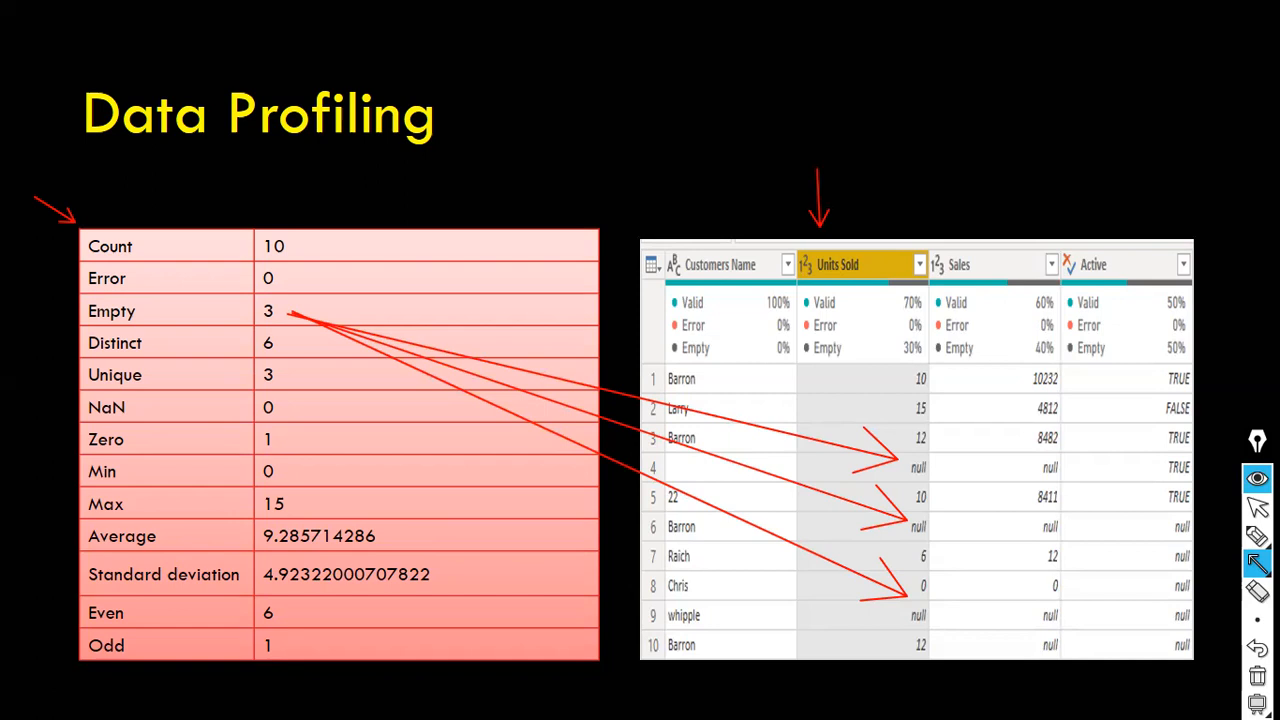
key("ctrl+shift+2")
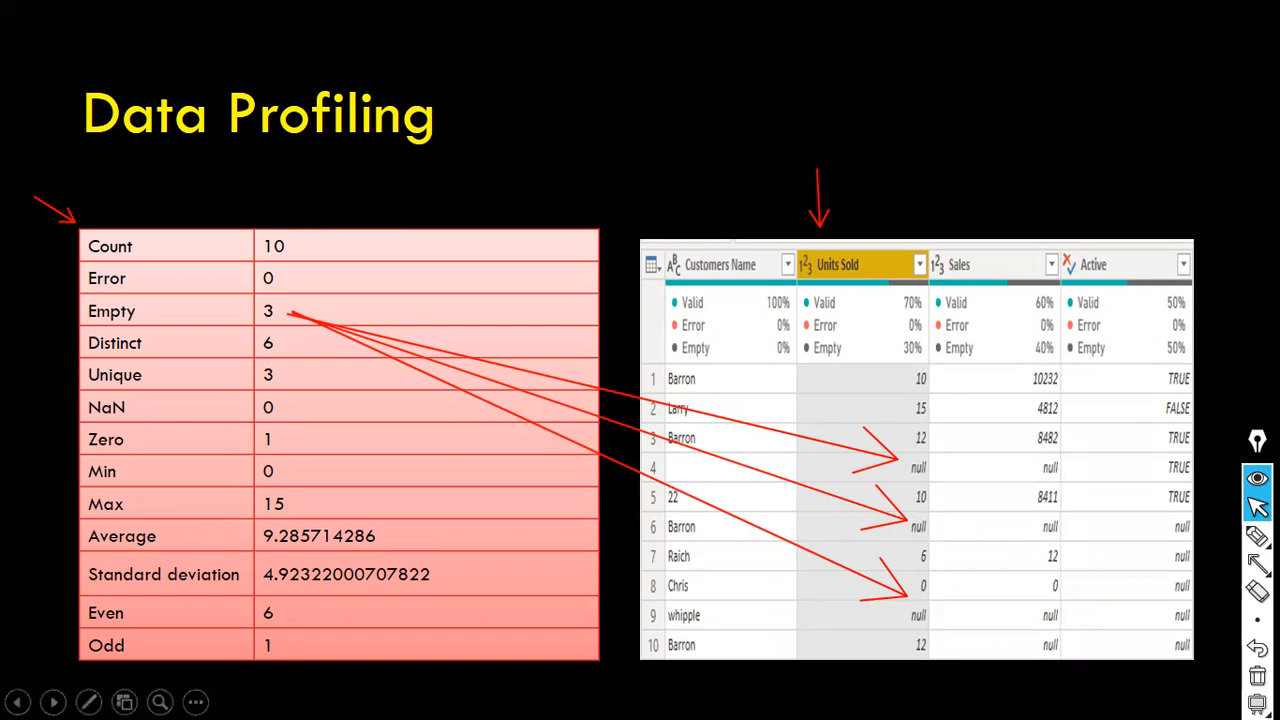
key("Right")
key("Right")
key("Left")
key("Left")
key("Right")
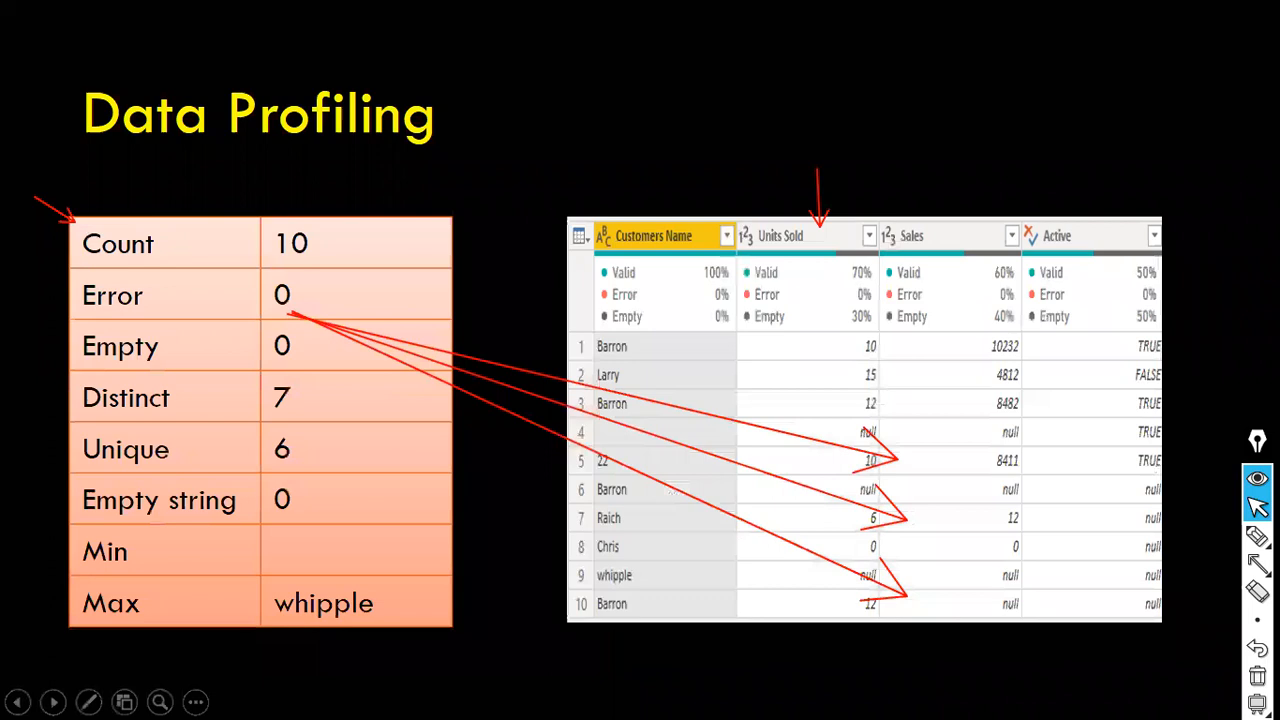
key("Left")
- Draw arrows to the minimum 0 and the maximum 15 in the Units Sold column, and clear all annotations
left_click(1257, 563)
mouse_move(287, 471)
left_mouse_down()
mouse_move(630, 578)
mouse_move(829, 588)
mouse_move(912, 572)
mouse_move(905, 586)
left_mouse_up()
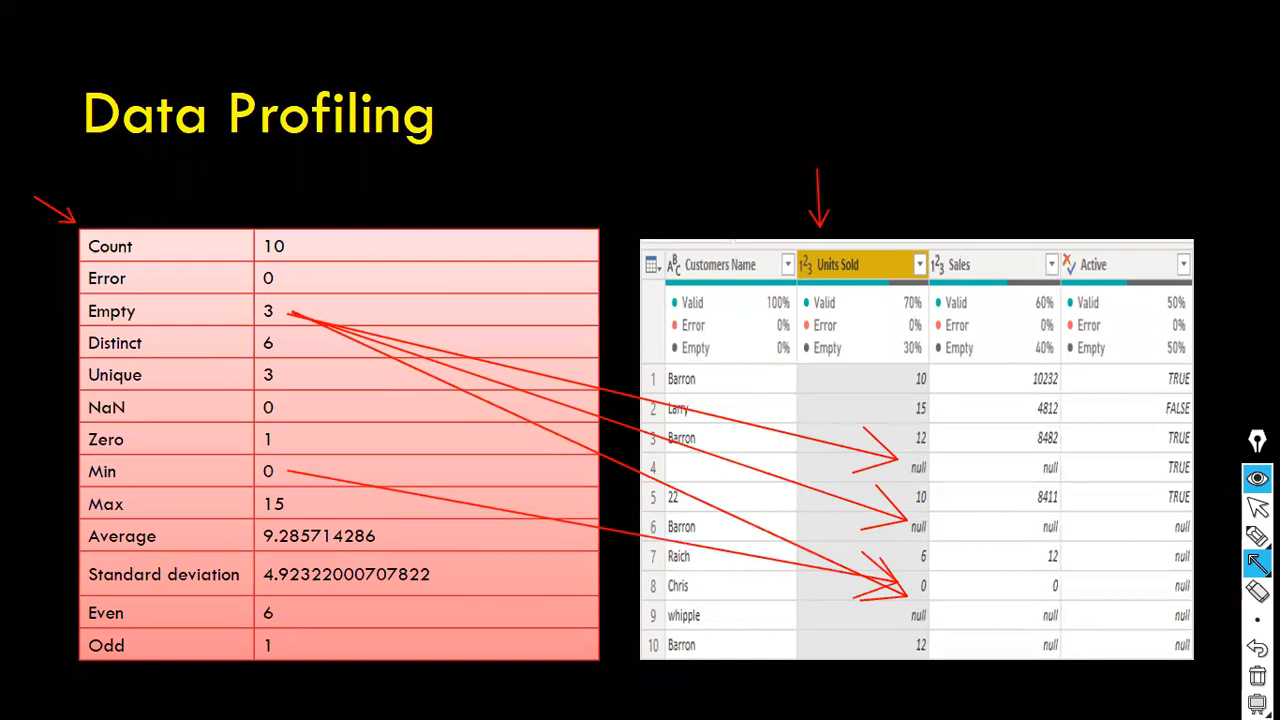
left_click_drag(840, 395, 918, 409)
left_click(1257, 676)
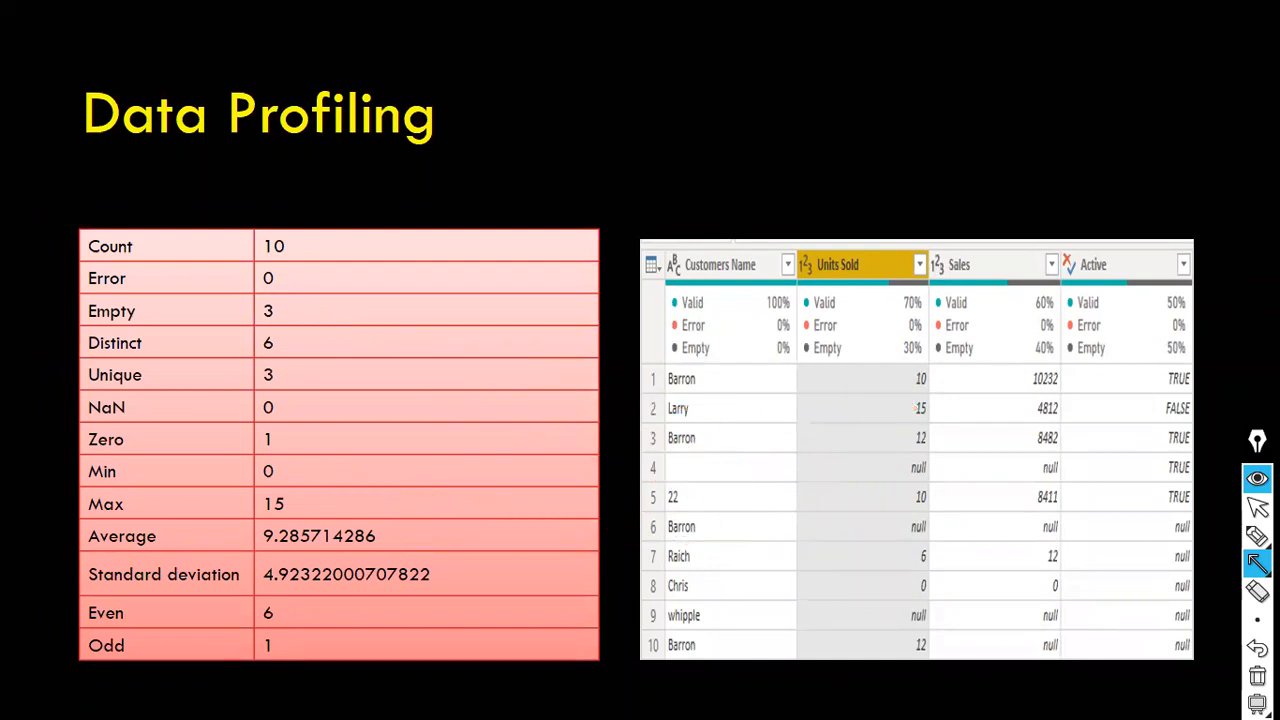
- Handwrite "outlier" above the data table, with arrows branching to "exceptionally very high value" and "low value"
left_click(1257, 537)
mouse_move(682, 141)
left_mouse_down()
mouse_move(720, 163)
mouse_move(746, 137)
mouse_move(806, 149)
mouse_move(840, 100)
mouse_move(857, 138)
left_mouse_up()
left_click_drag(849, 127, 847, 149)
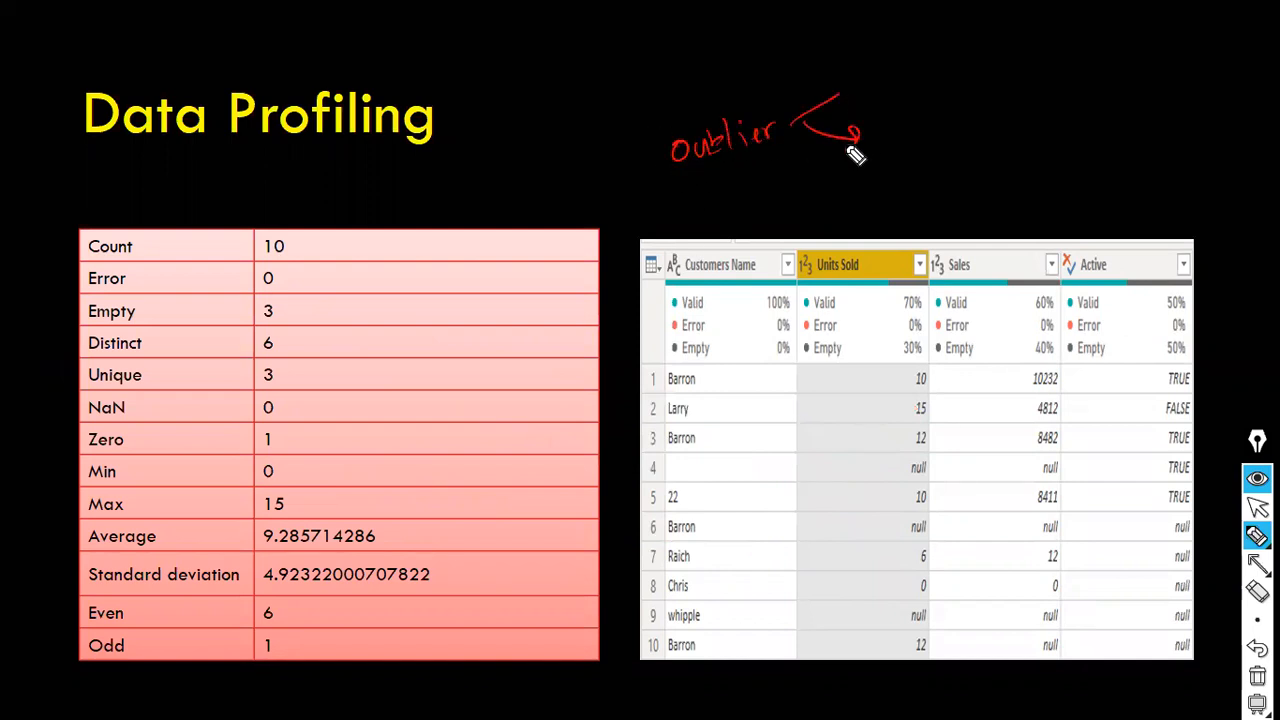
left_click_drag(819, 94, 847, 119)
mouse_move(874, 78)
left_mouse_down()
mouse_move(950, 68)
mouse_move(960, 49)
mouse_move(1006, 46)
mouse_move(1022, 26)
mouse_move(1022, 71)
mouse_move(998, 78)
mouse_move(1091, 49)
mouse_move(1131, 57)
mouse_move(1055, 66)
mouse_move(1183, 34)
mouse_move(1240, 32)
mouse_move(1236, 42)
left_mouse_up()
mouse_move(990, 151)
left_mouse_down()
mouse_move(966, 143)
mouse_move(1043, 137)
mouse_move(1162, 90)
mouse_move(1190, 100)
mouse_move(1248, 88)
left_mouse_up()
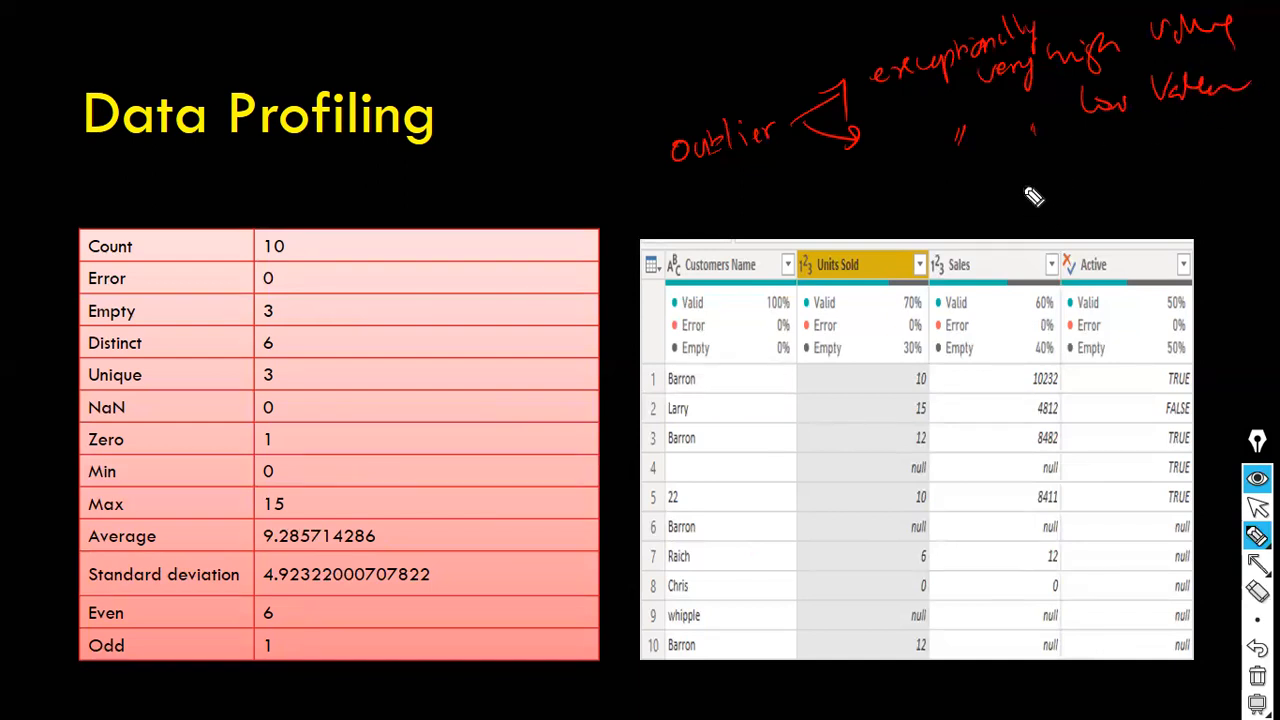
- Mark the Sales column with an arrow, underline "low" in the outlier note and tick row 8 of the Sales column
mouse_move(989, 194)
left_mouse_down()
mouse_move(991, 234)
mouse_move(1003, 219)
left_mouse_up()
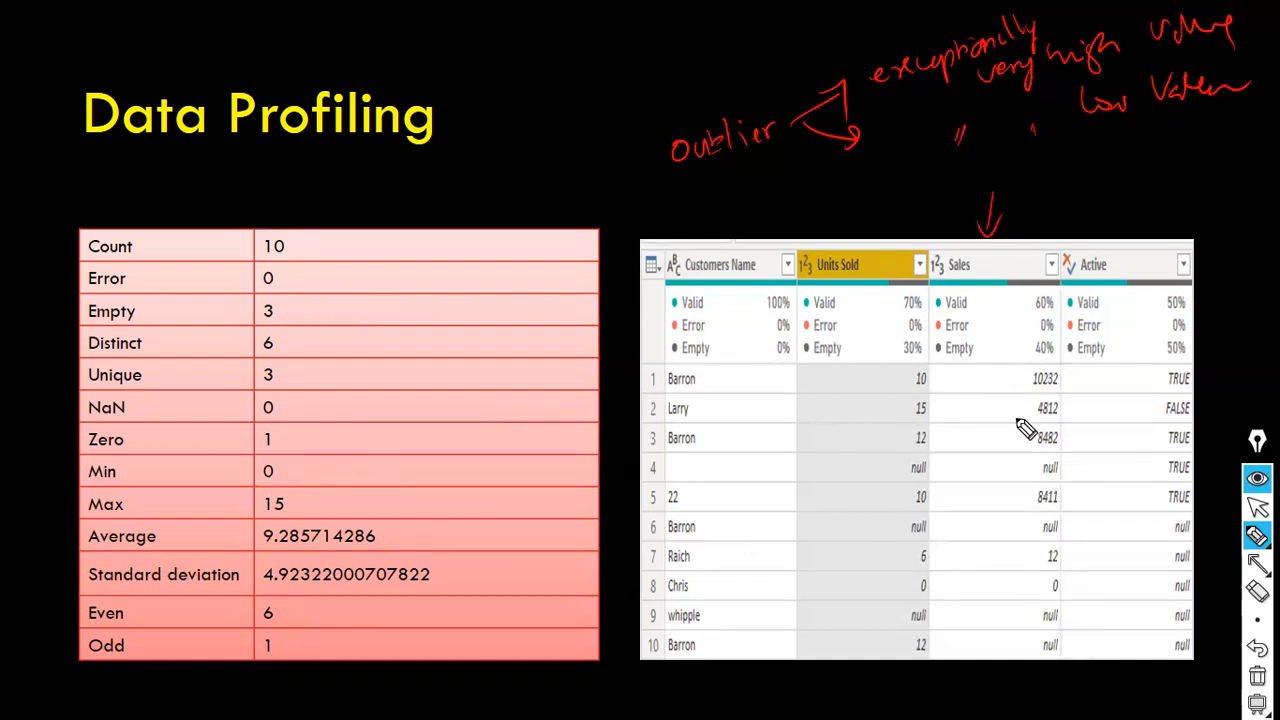
left_click_drag(1108, 127, 1134, 124)
left_click_drag(935, 584, 961, 575)
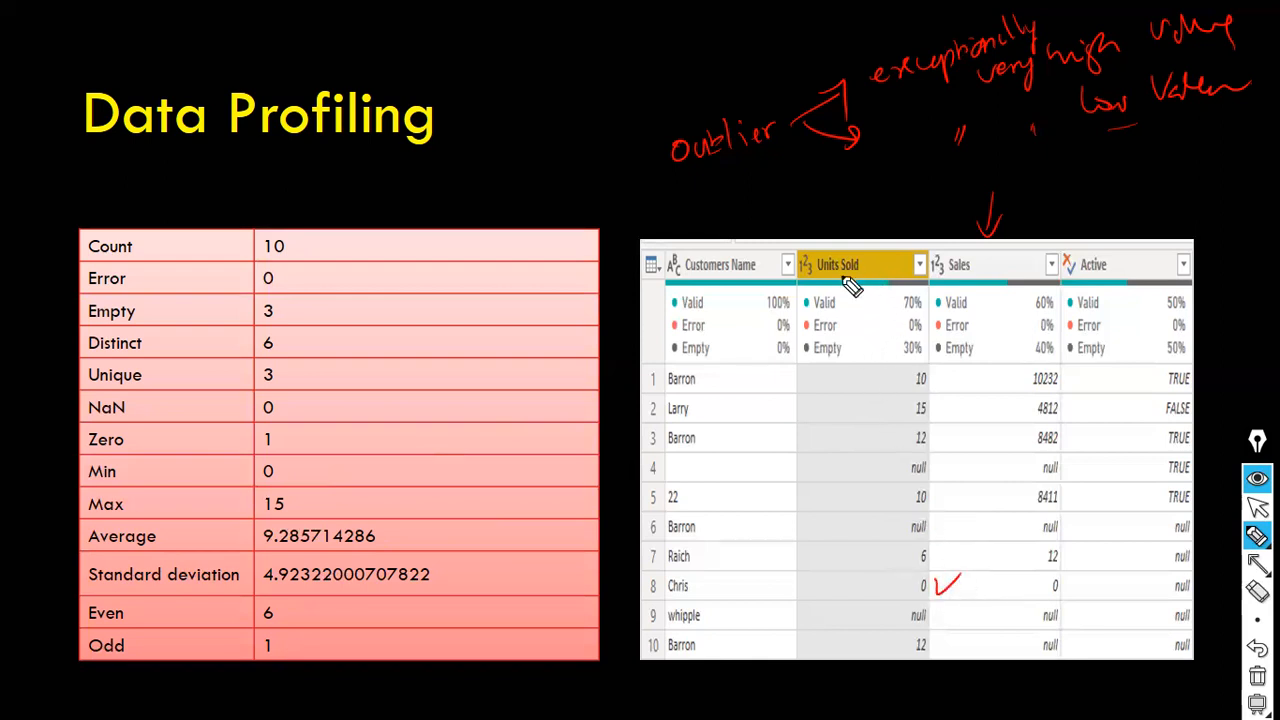
- Tick the Max value in the statistics table and handwrite an underlined, ticked "100,000" beside it as an outlier example
left_click_drag(303, 499, 335, 487)
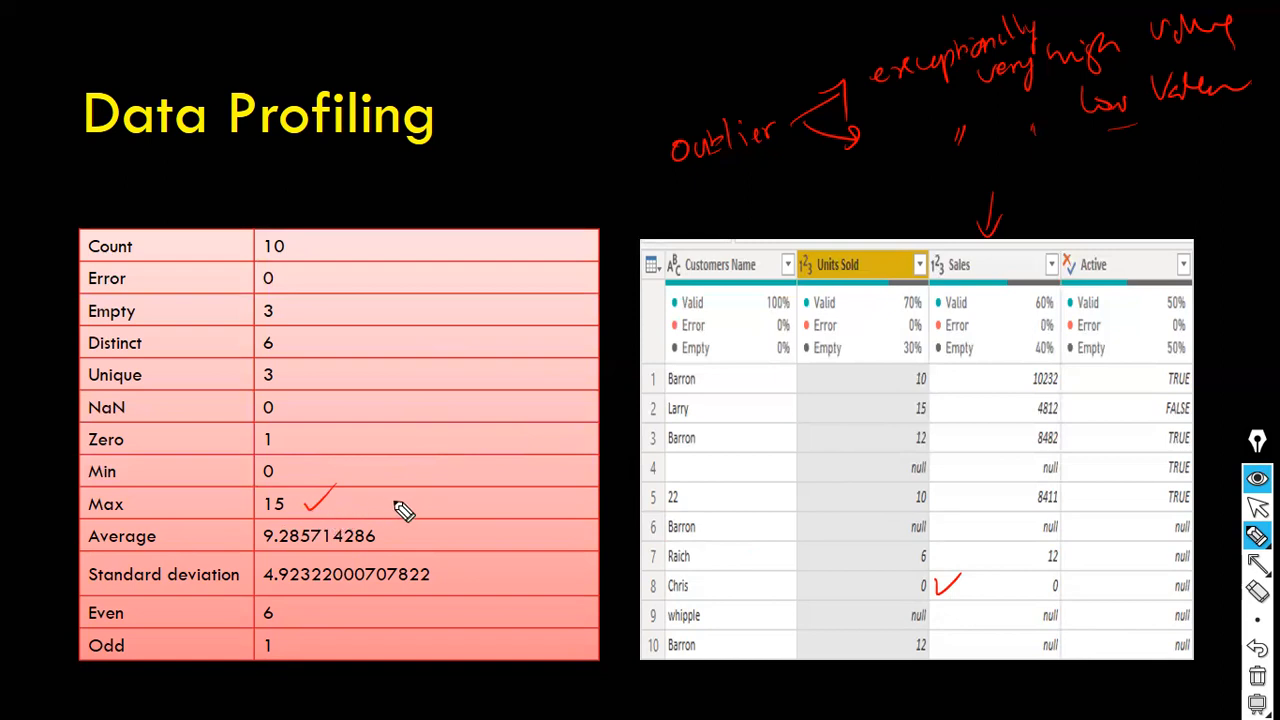
mouse_move(393, 491)
left_mouse_down()
mouse_move(399, 507)
mouse_move(421, 495)
left_mouse_up()
left_click_drag(431, 502, 460, 489)
left_click_drag(472, 486, 473, 487)
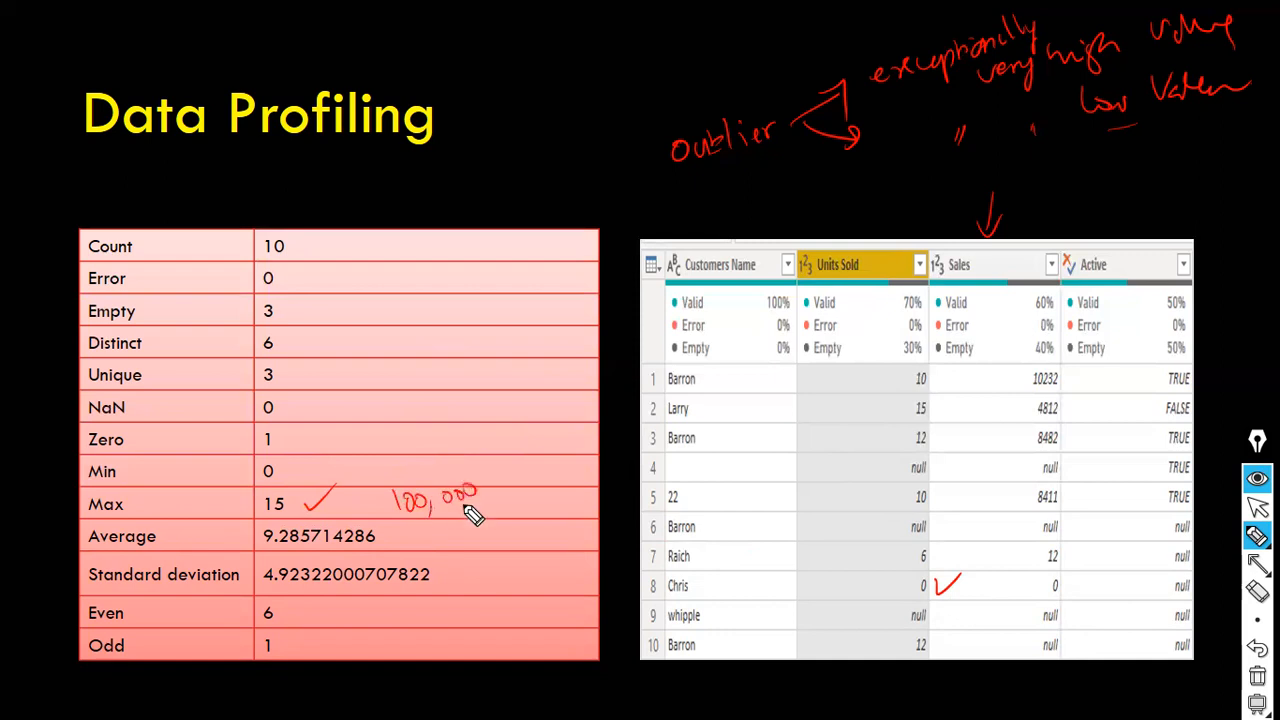
left_click_drag(416, 524, 488, 506)
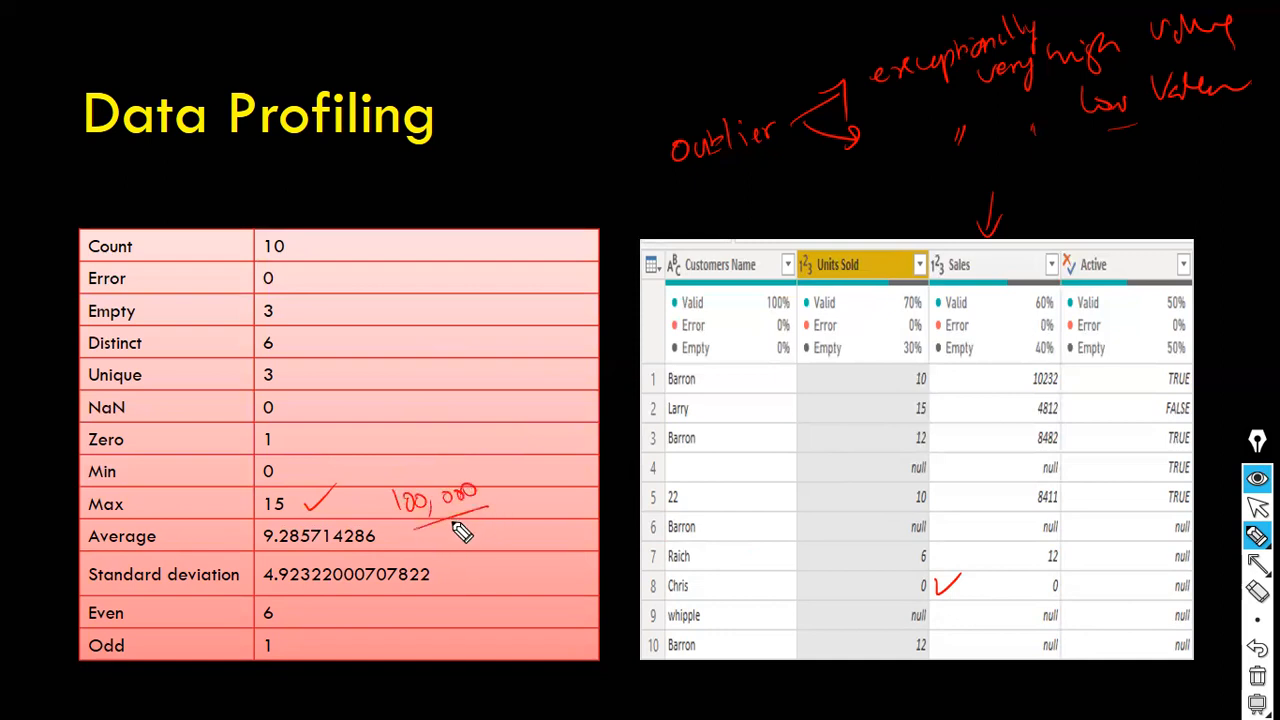
mouse_move(497, 492)
left_mouse_down()
mouse_move(510, 504)
mouse_move(545, 465)
left_mouse_up()
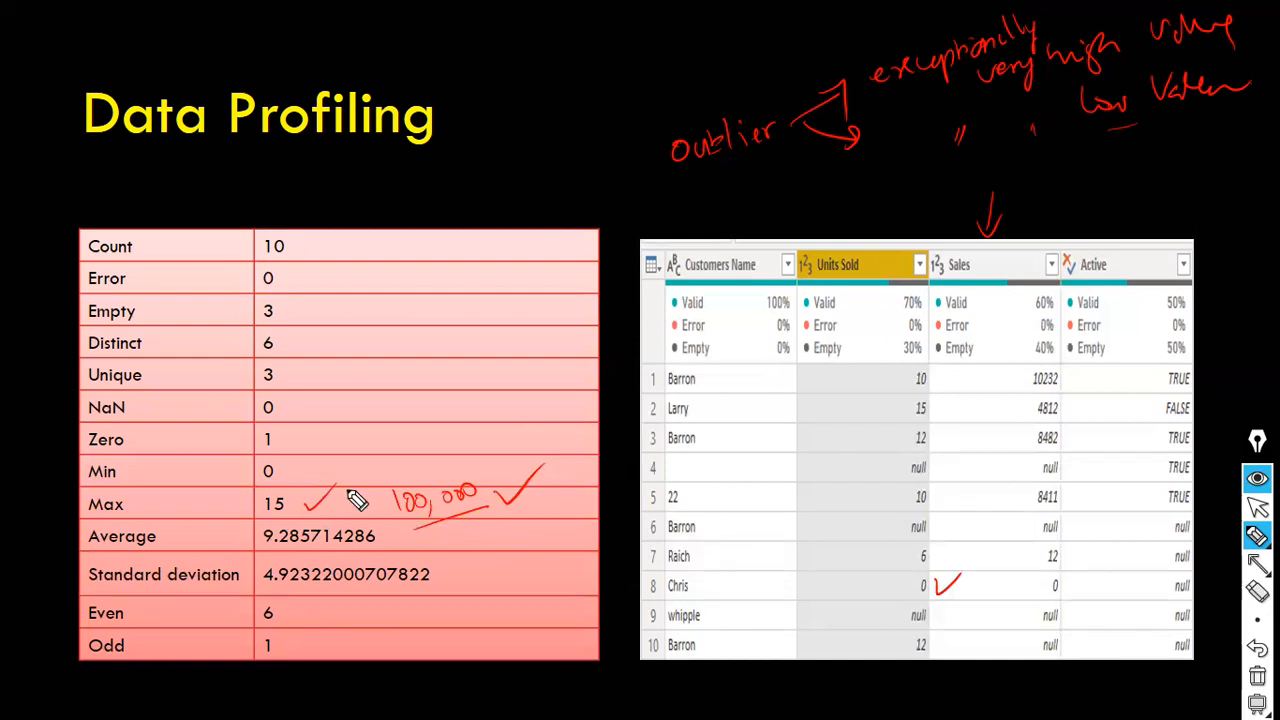
- Circle the handwritten 100,000, cross out its last three zeros, circle the remaining 100 and clear all annotations
mouse_move(430, 528)
left_mouse_down()
mouse_move(506, 503)
mouse_move(460, 523)
left_mouse_up()
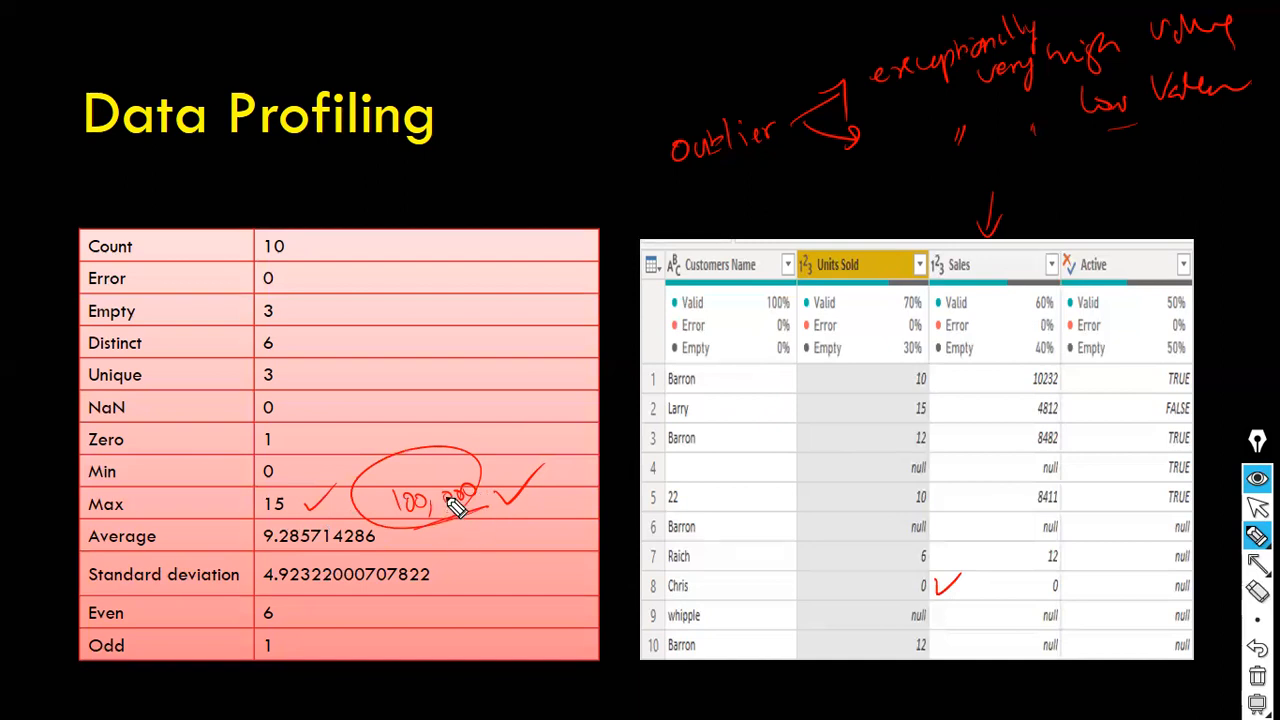
left_click_drag(437, 487, 438, 500)
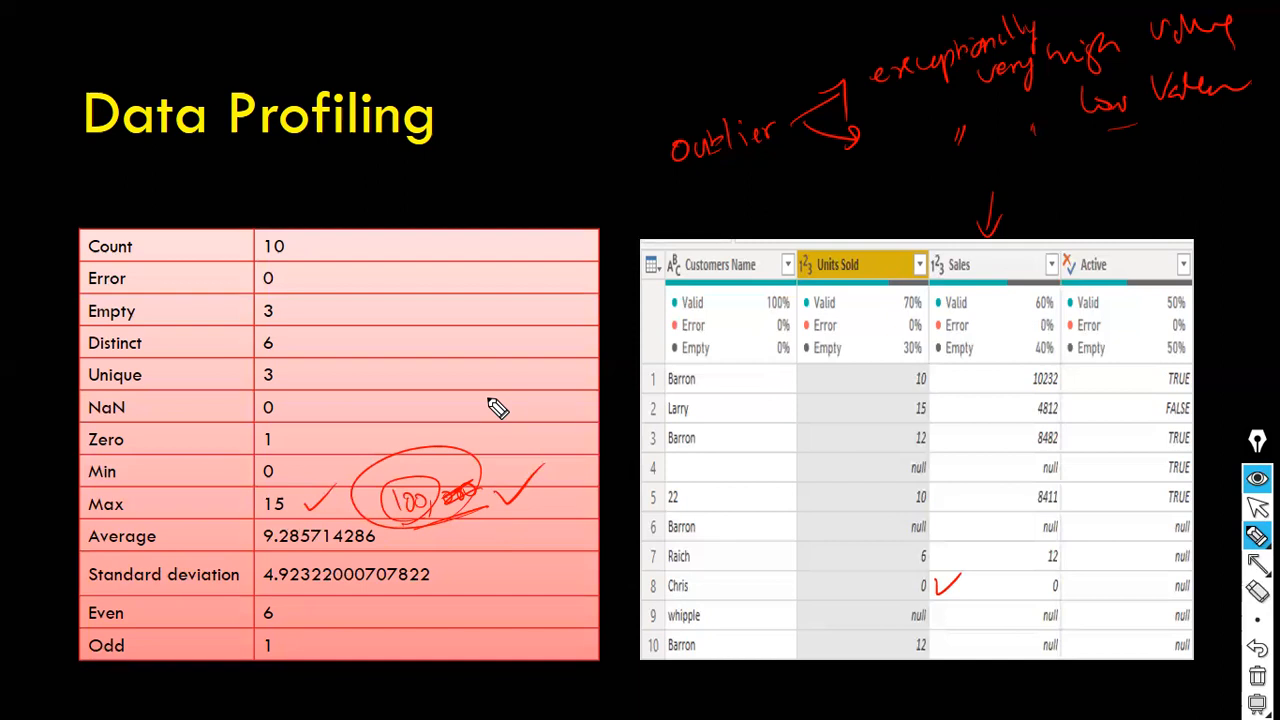
key("ctrl+shift+2")
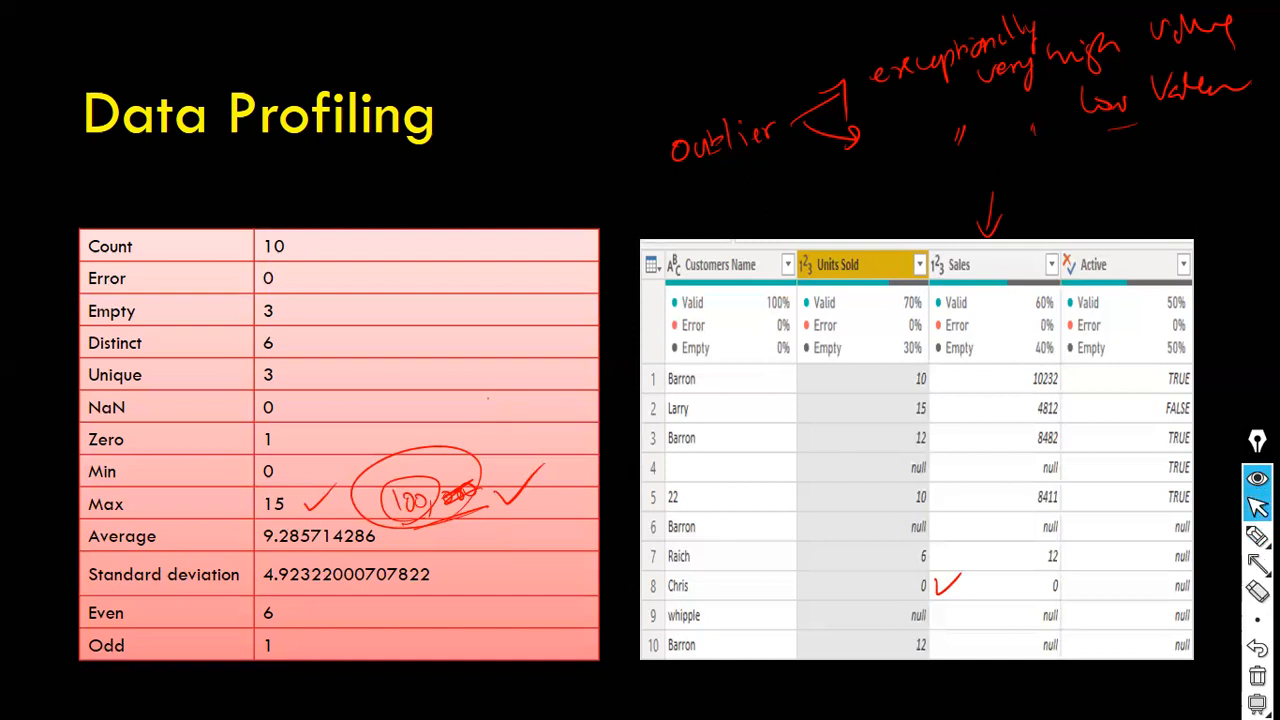
key("ctrl+shift+7")
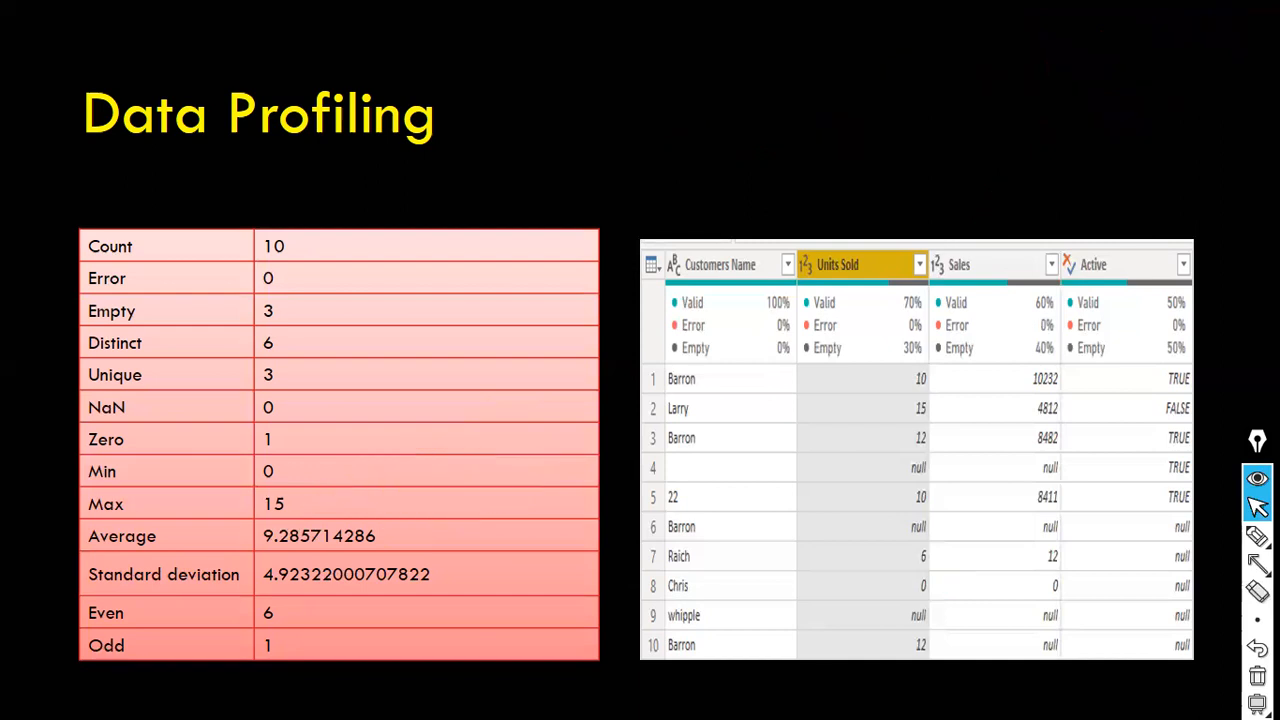
- Switch from the slide show to the Power Query Editor window of the day2_sql_hetro_data report
key("alt+Tab")
key("alt+Tab")
key("alt+Tab")
key("alt+Tab")
key("alt+Tab")
key("alt+shift+Tab")
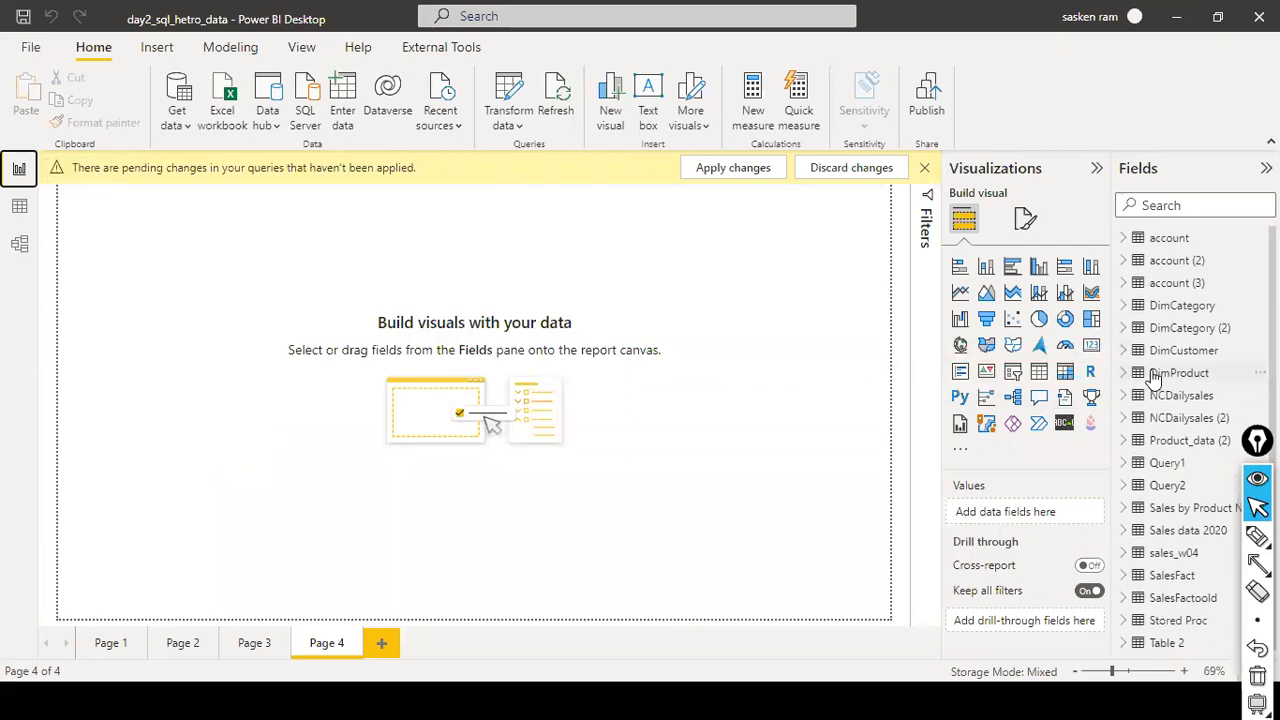
key("alt+Tab")
key("alt+Tab")
key("alt+Tab")
key("alt+Tab")
key("alt+Tab")
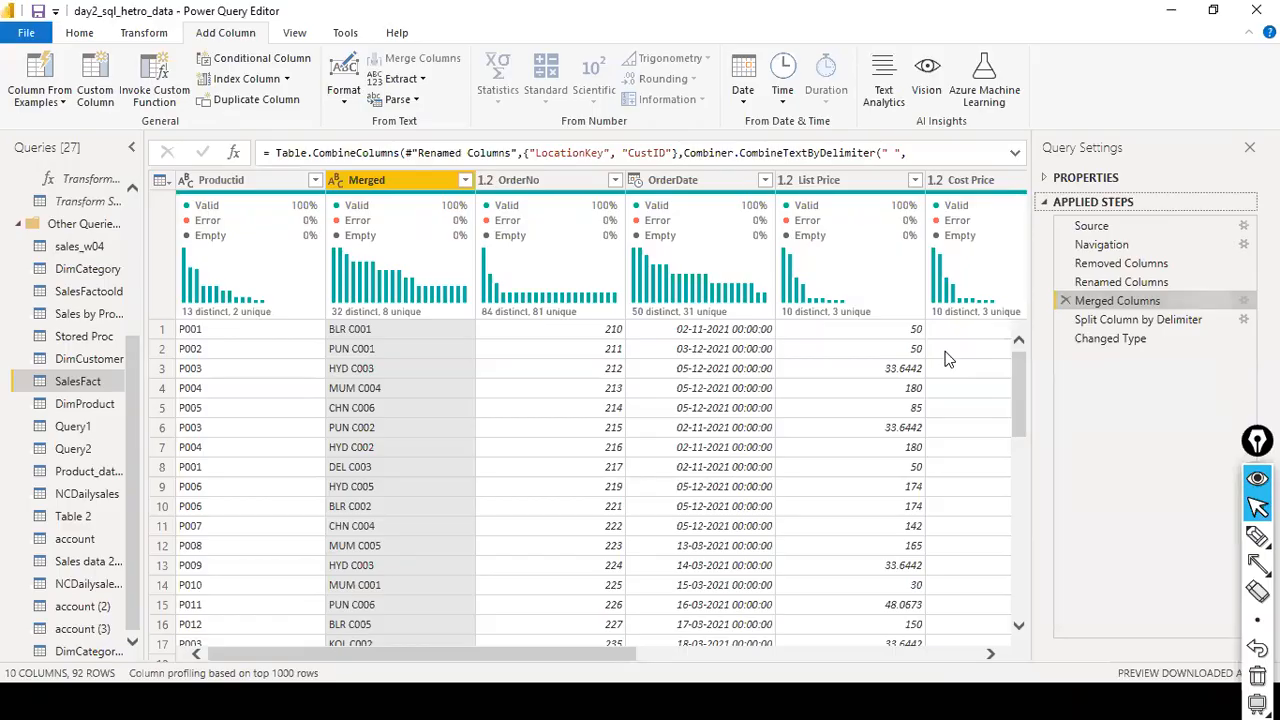
- Switch to the report window in Power BI Desktop and try to apply the pending query changes
key("alt+Tab")
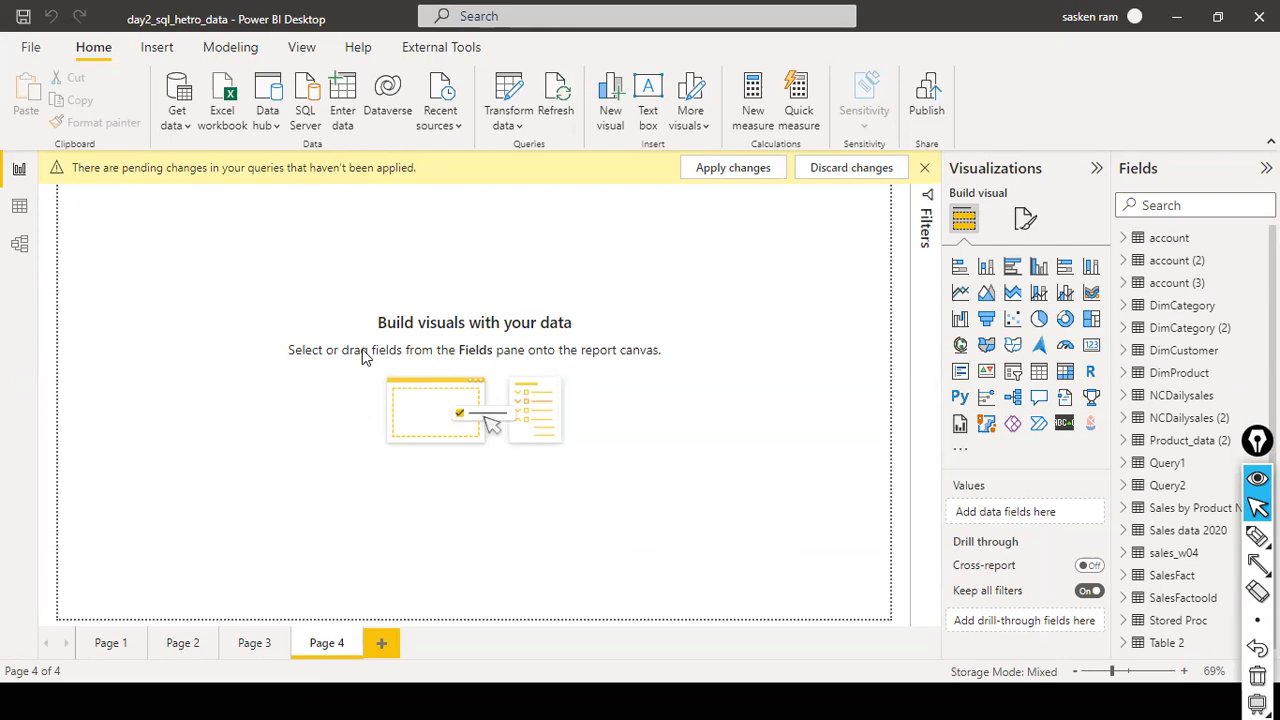
left_click(733, 168)
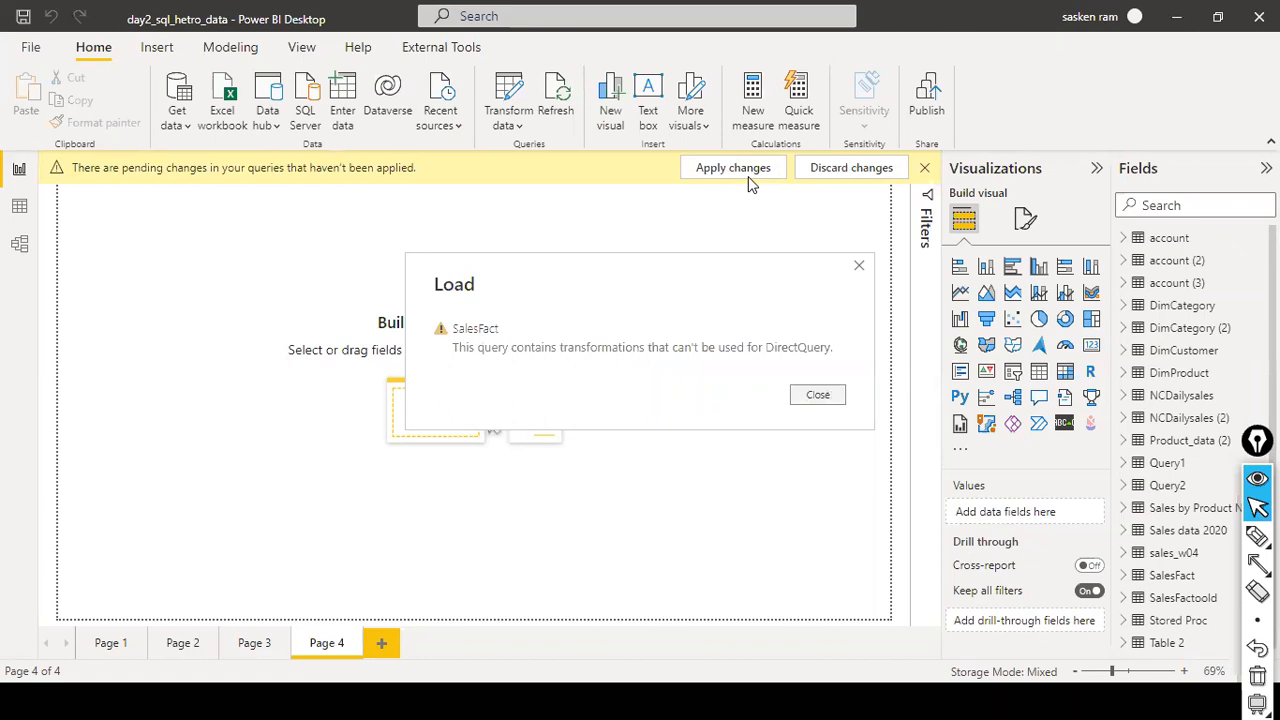
left_click(817, 394)
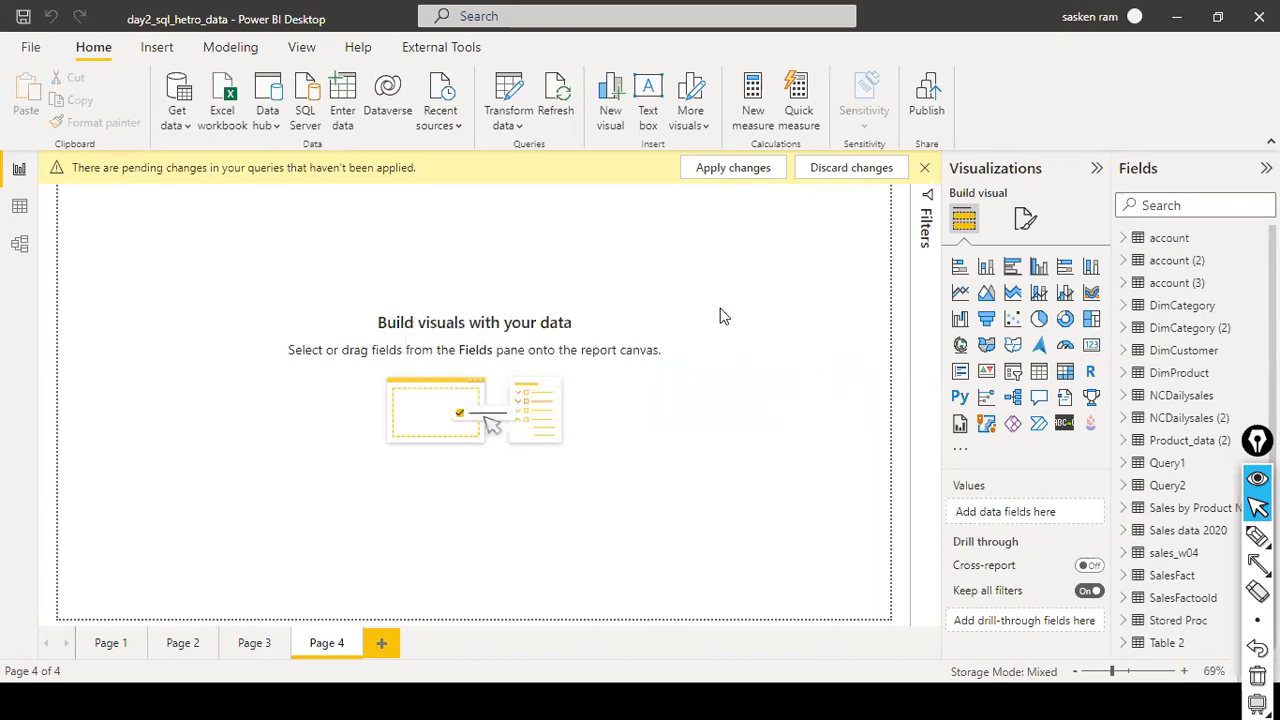
- Switch to Power Query Editor, delete SalesFact's Split Column by Delimiter and Changed Type steps, and close and apply the changes
key("alt+Tab")
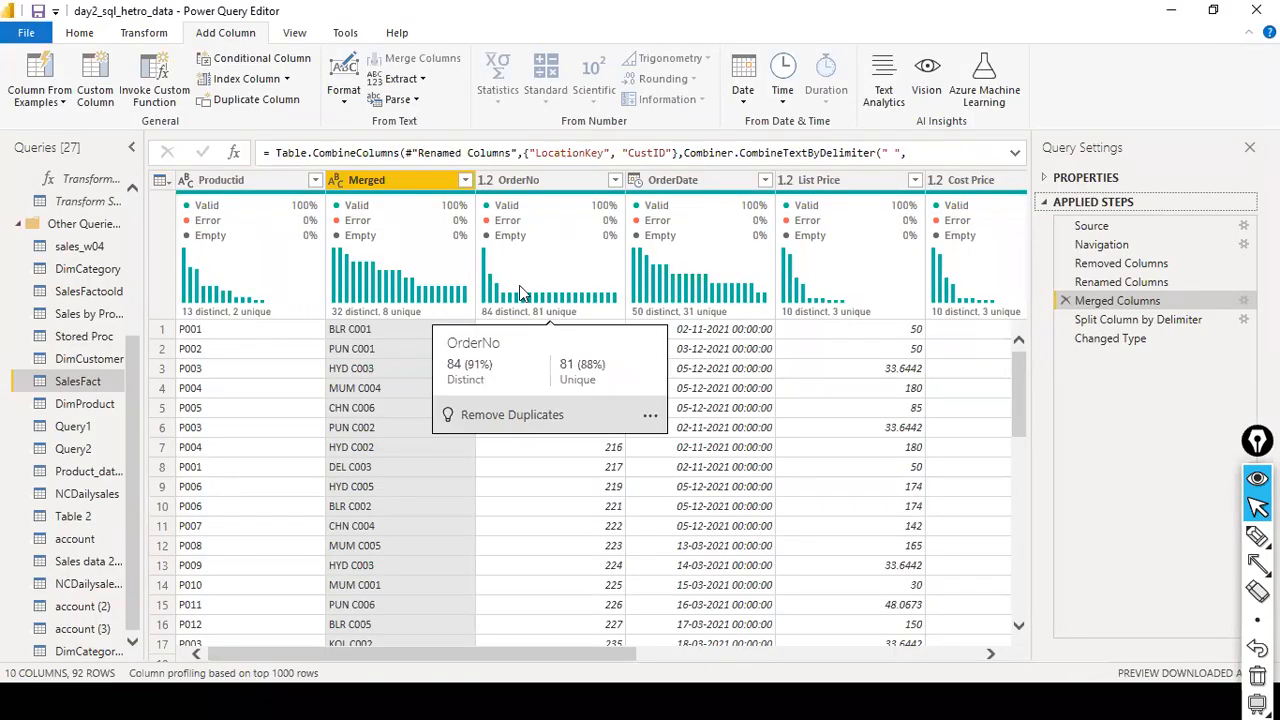
left_click(1140, 320)
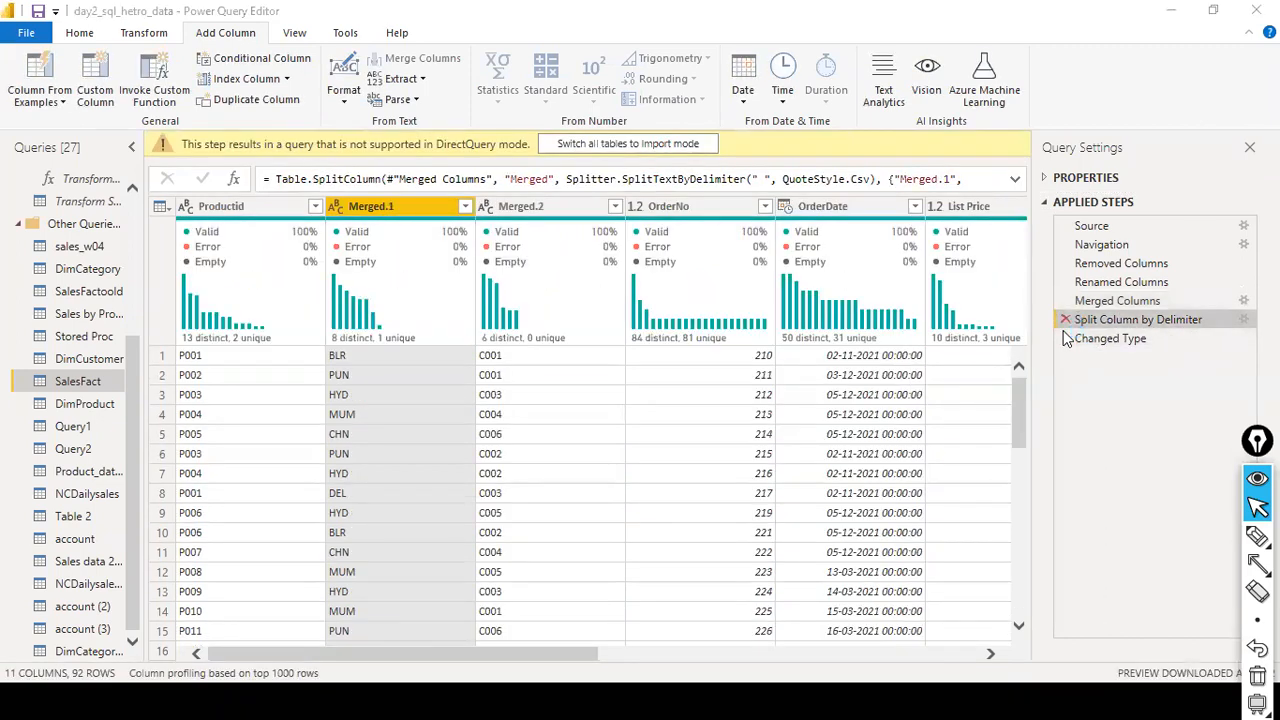
left_click(1065, 321)
left_click(786, 386)
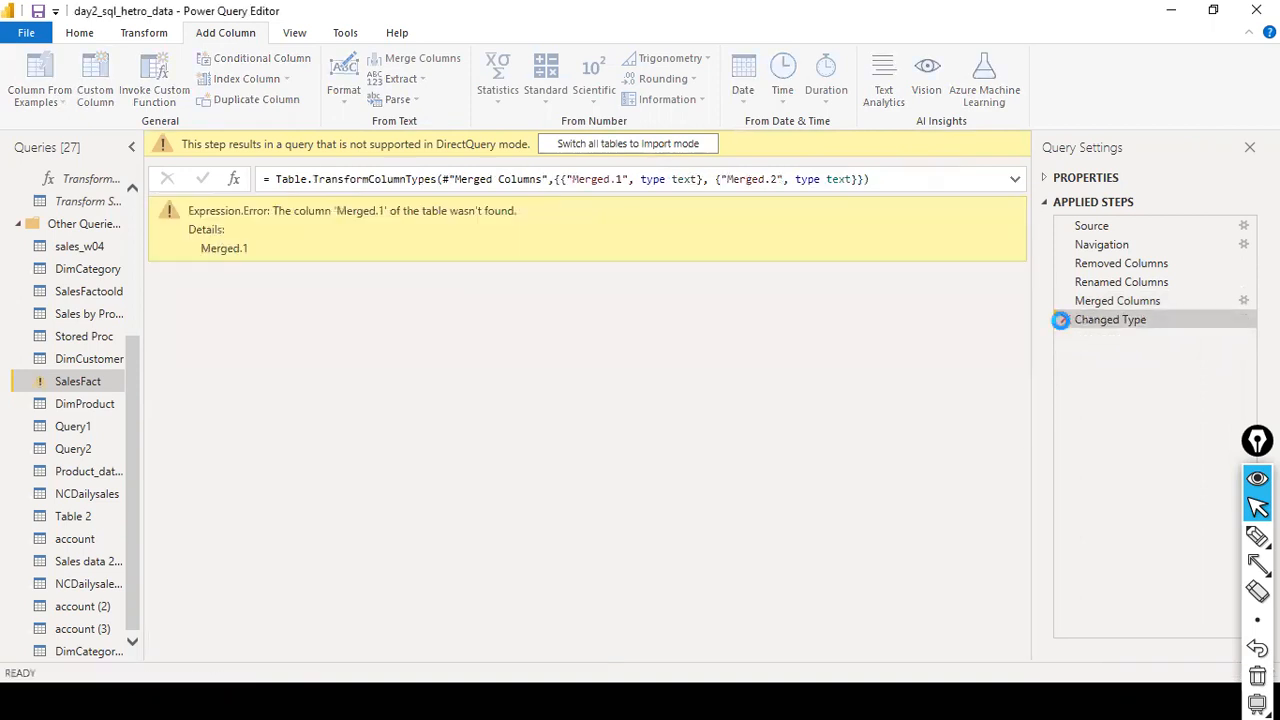
left_click(1063, 320)
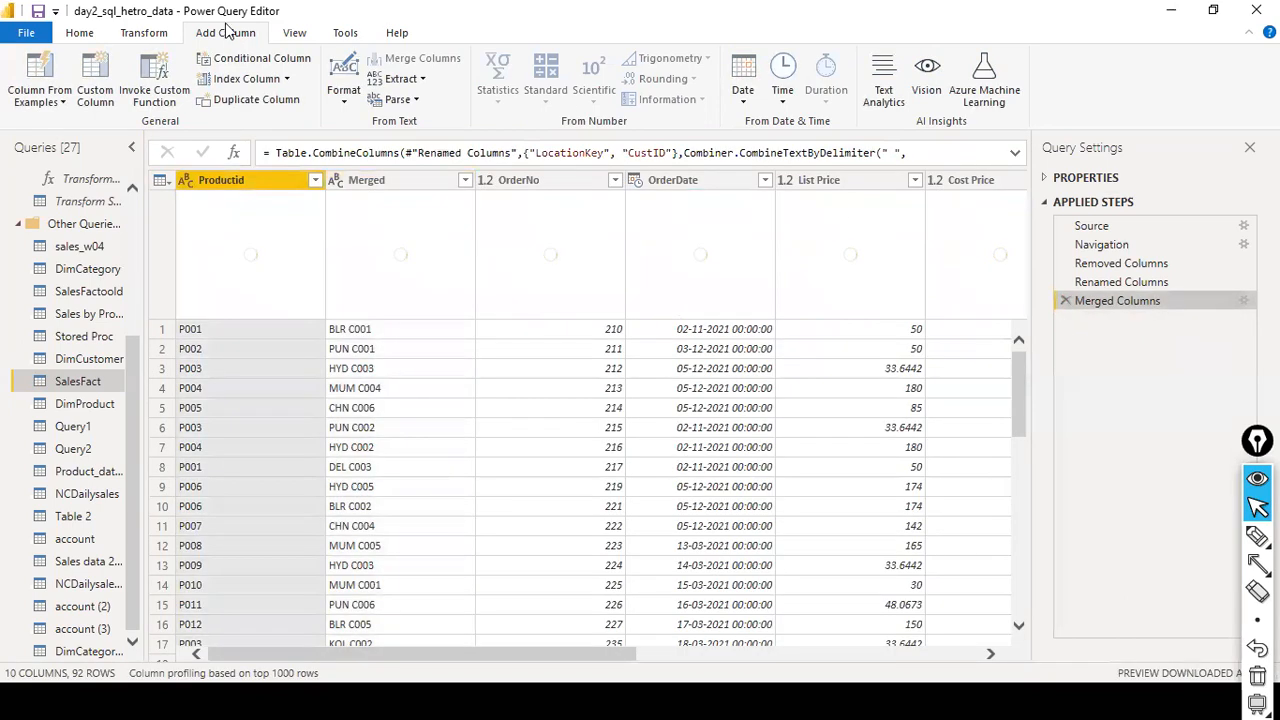
left_click(36, 36)
left_click(49, 73)
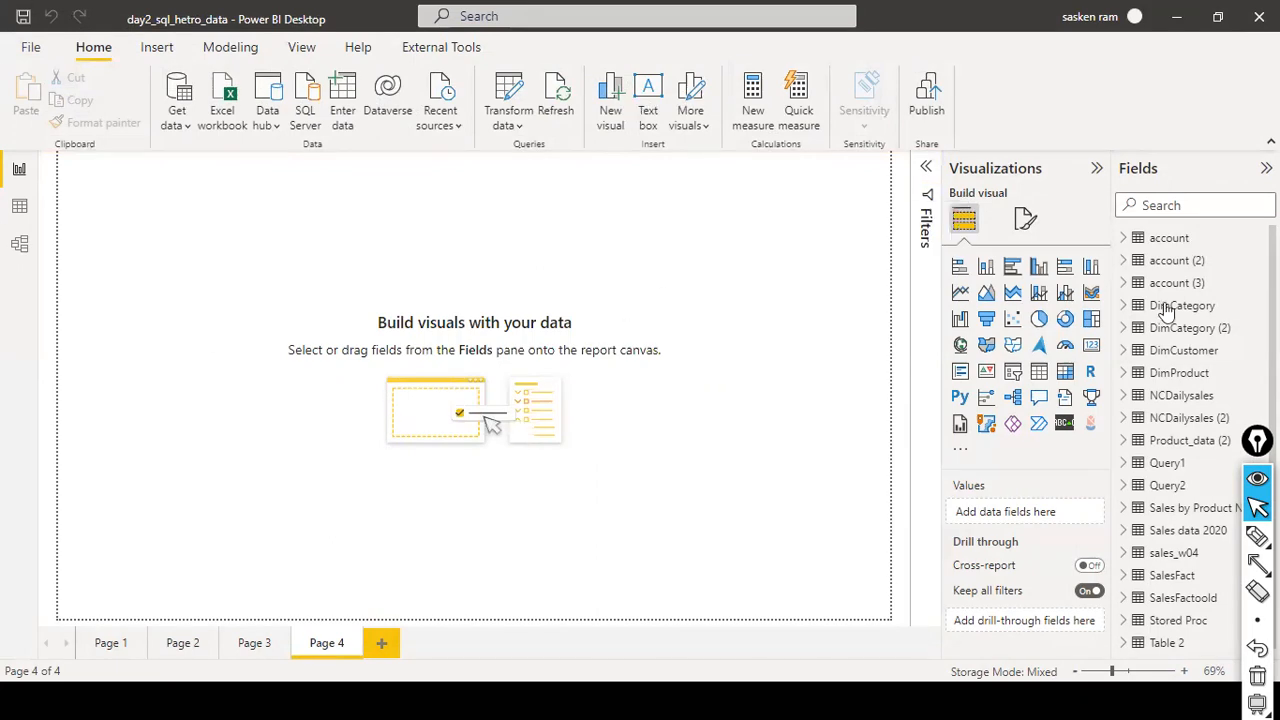
- Import the text/CSV file SalesbyCustomer.csv from the dat1 folder and load it into the data model
scroll(1166, 312, "down", 1)
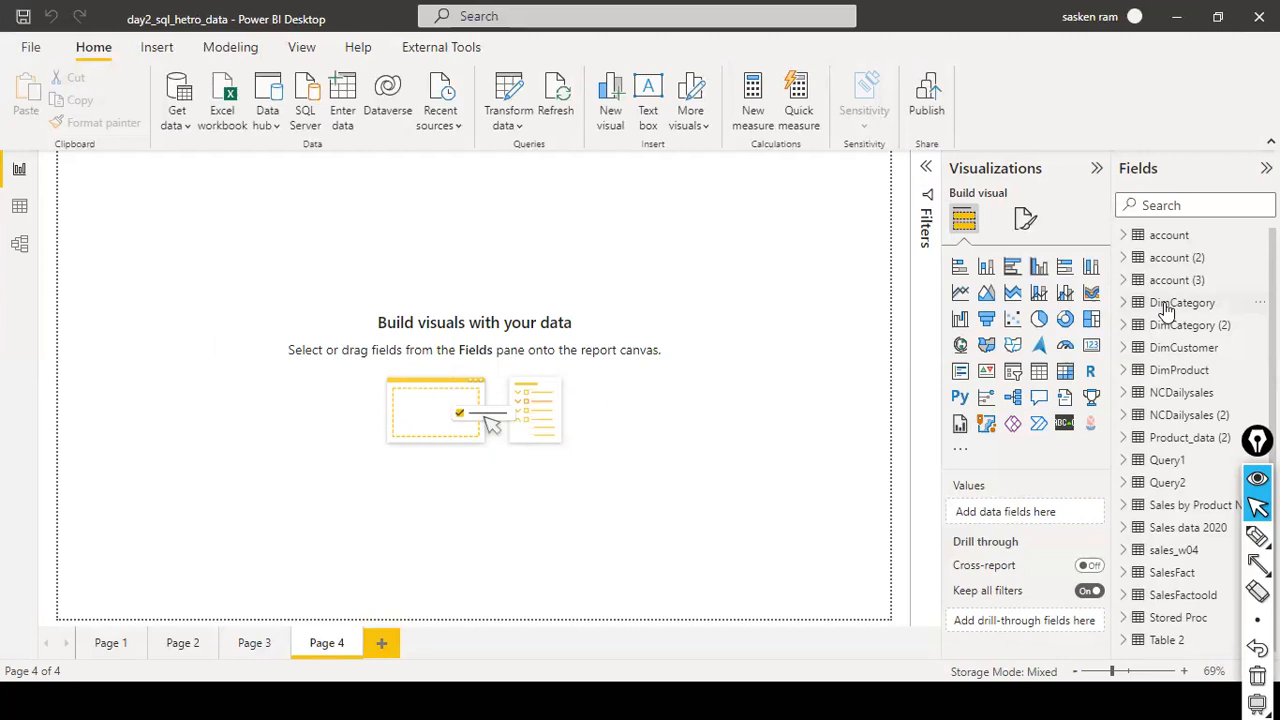
scroll(1166, 312, "up", 1)
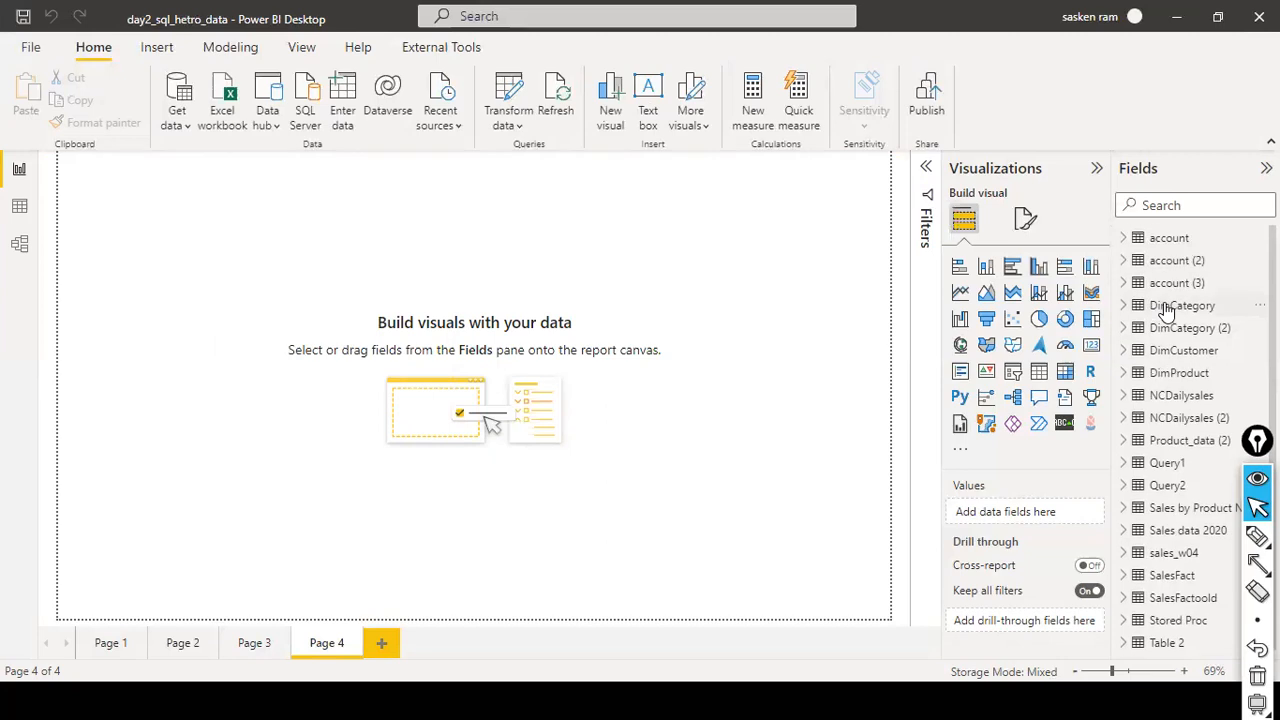
left_click(174, 124)
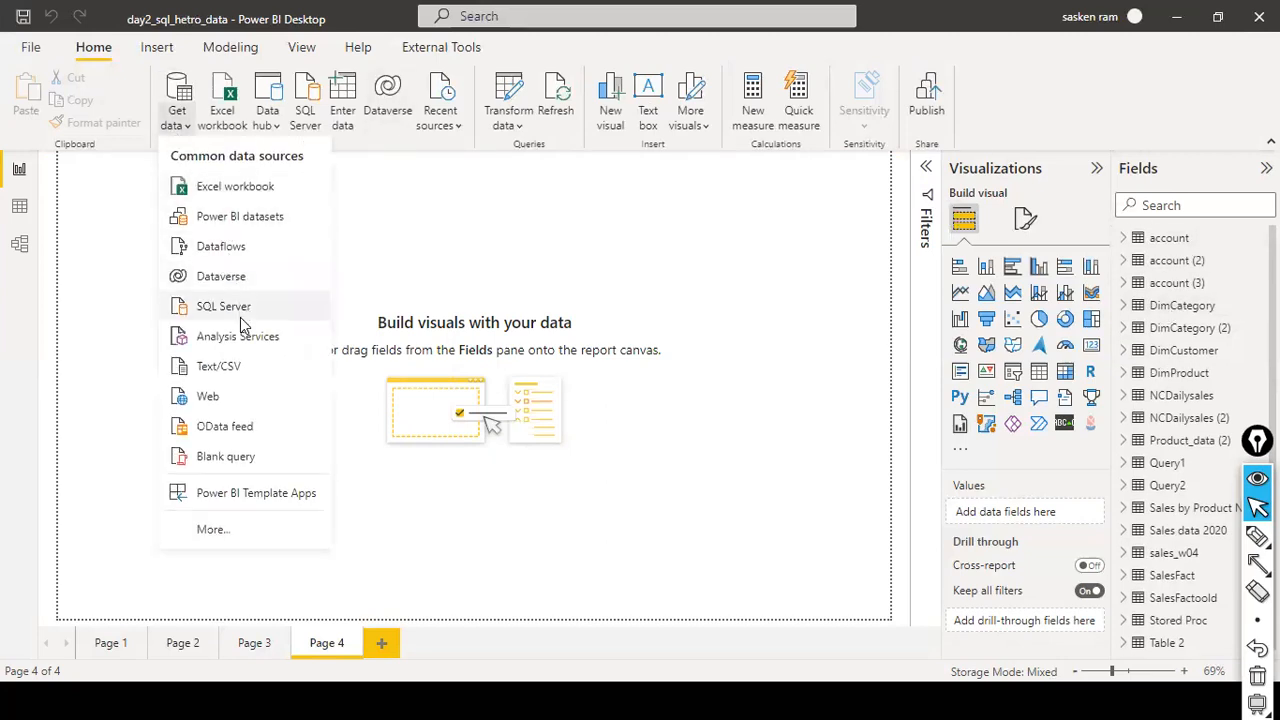
left_click(244, 366)
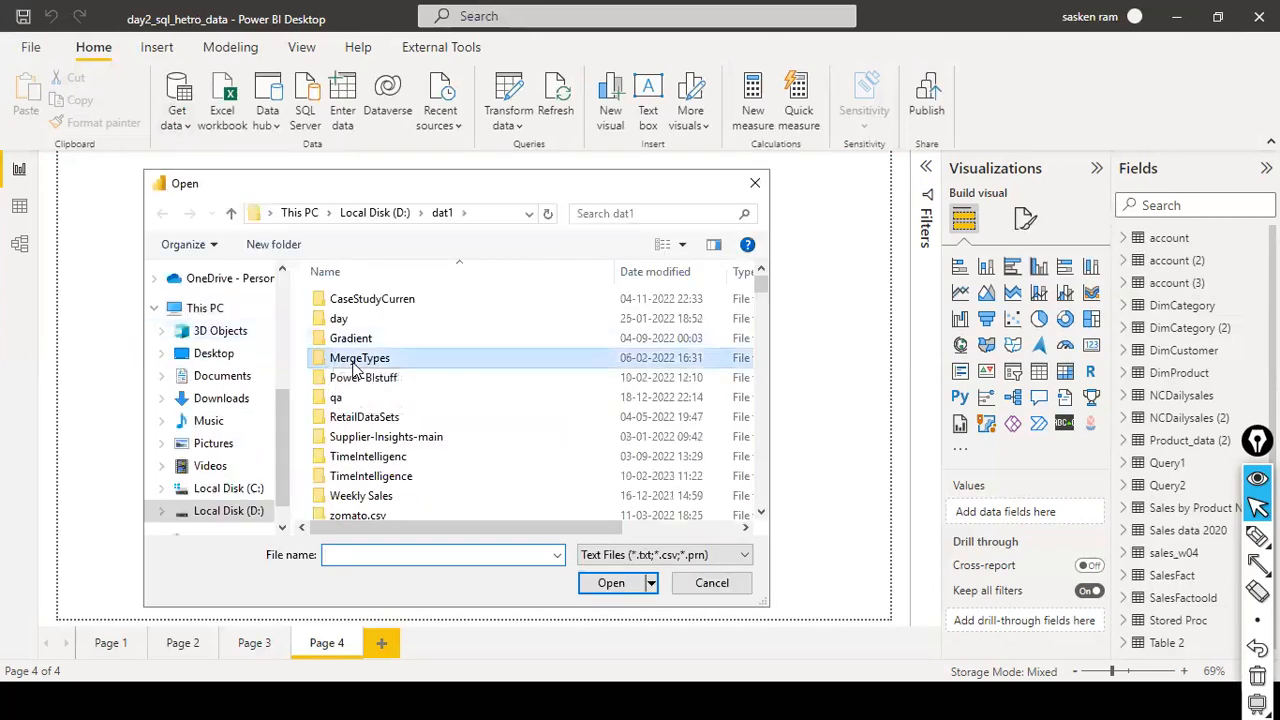
scroll(355, 440, "down", 10)
left_click(352, 355)
key("b")
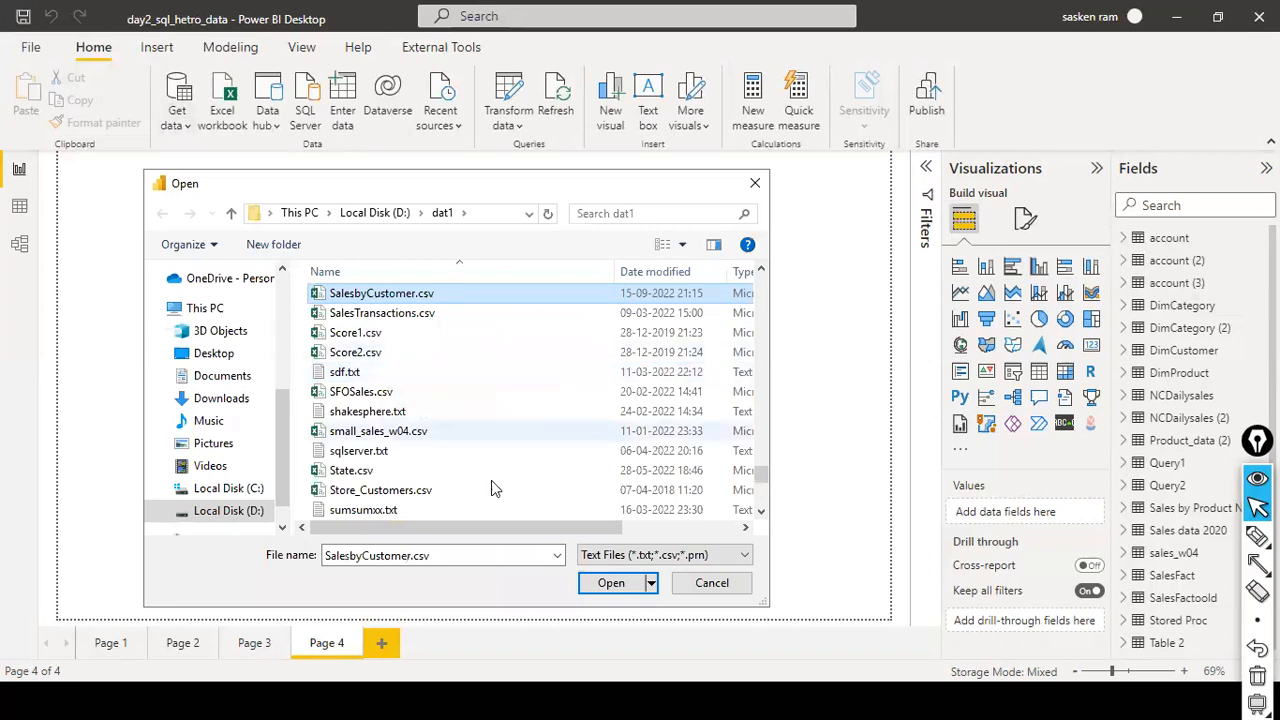
left_click(607, 582)
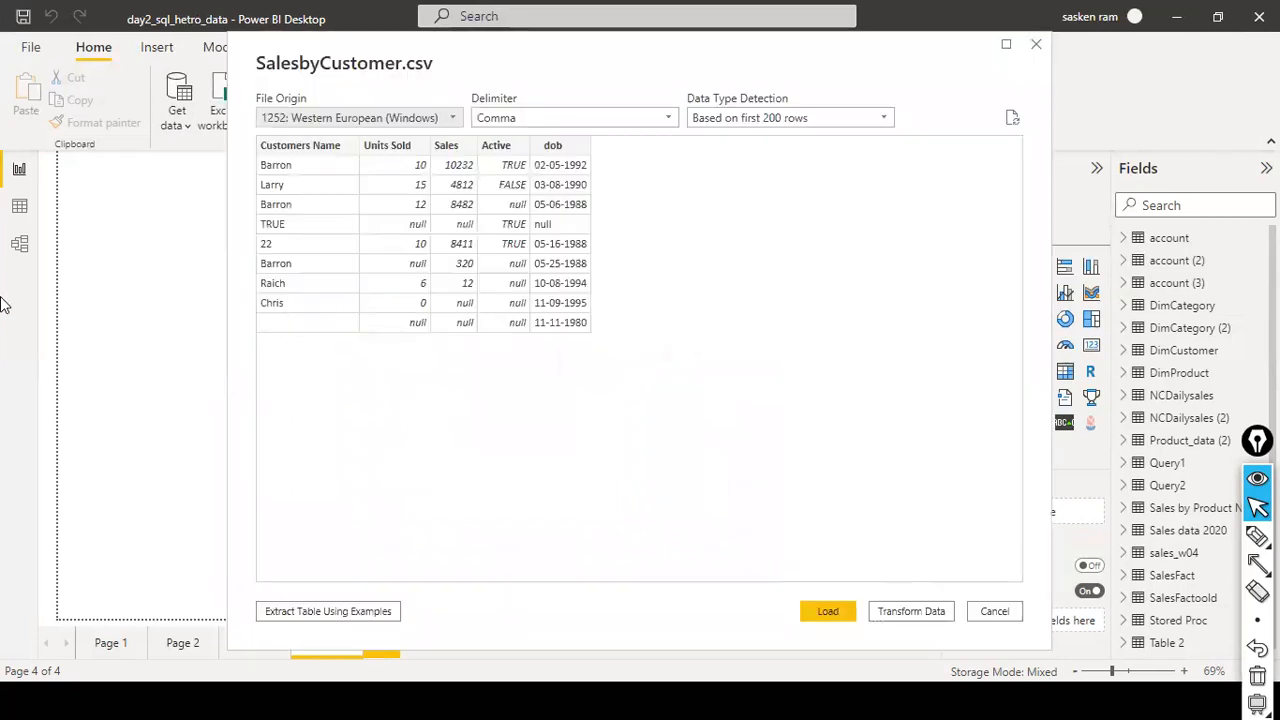
left_click(828, 610)
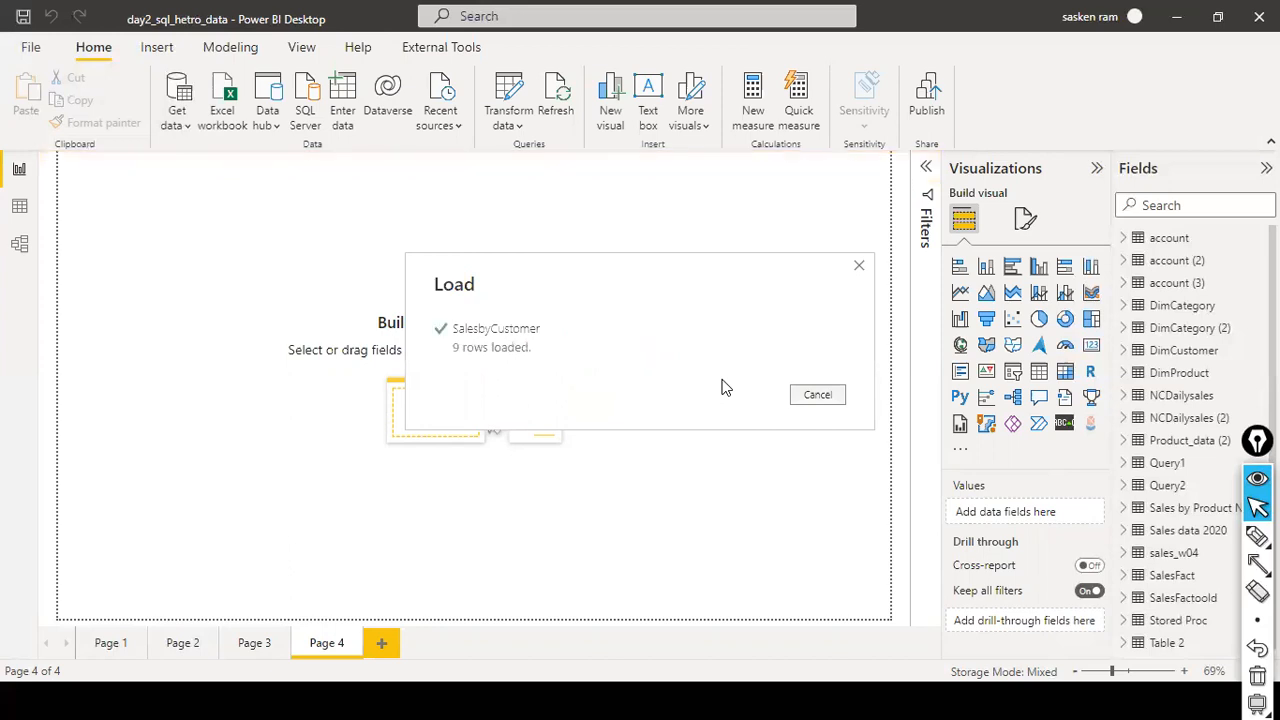
- Show the rows of the SalesbyCustomer table in the data view
left_click(30, 210)
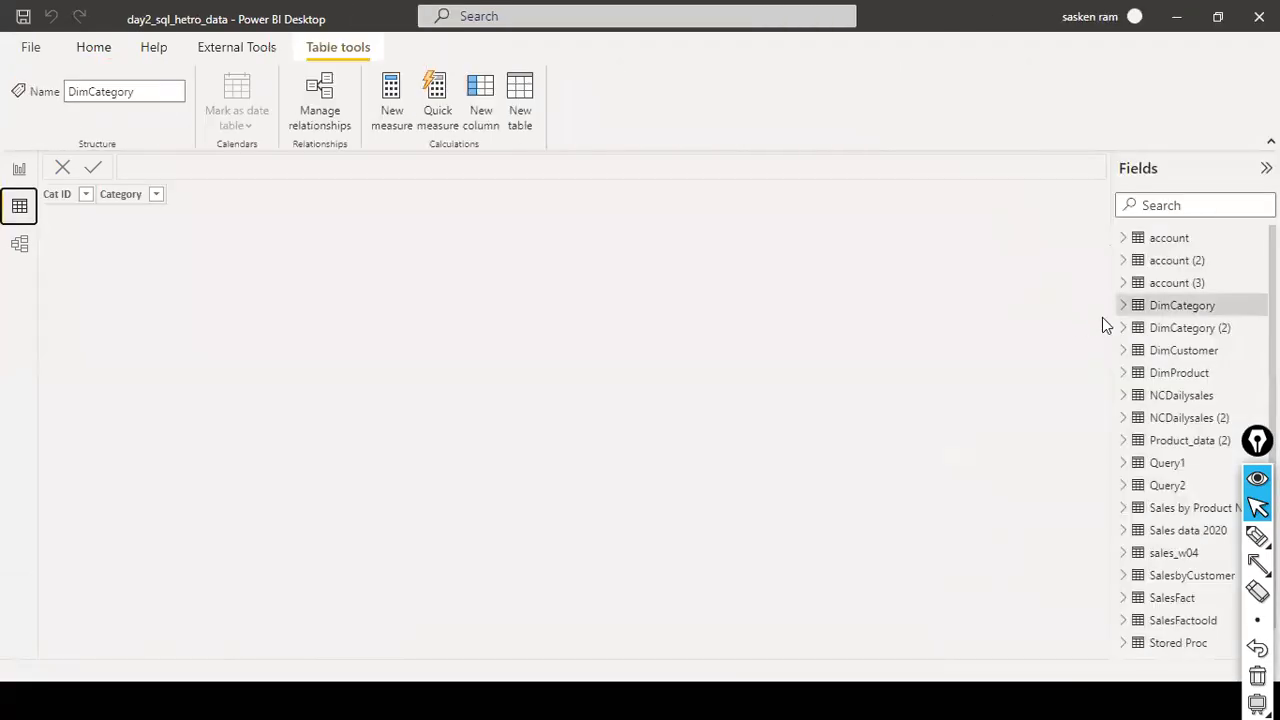
left_click(1155, 305)
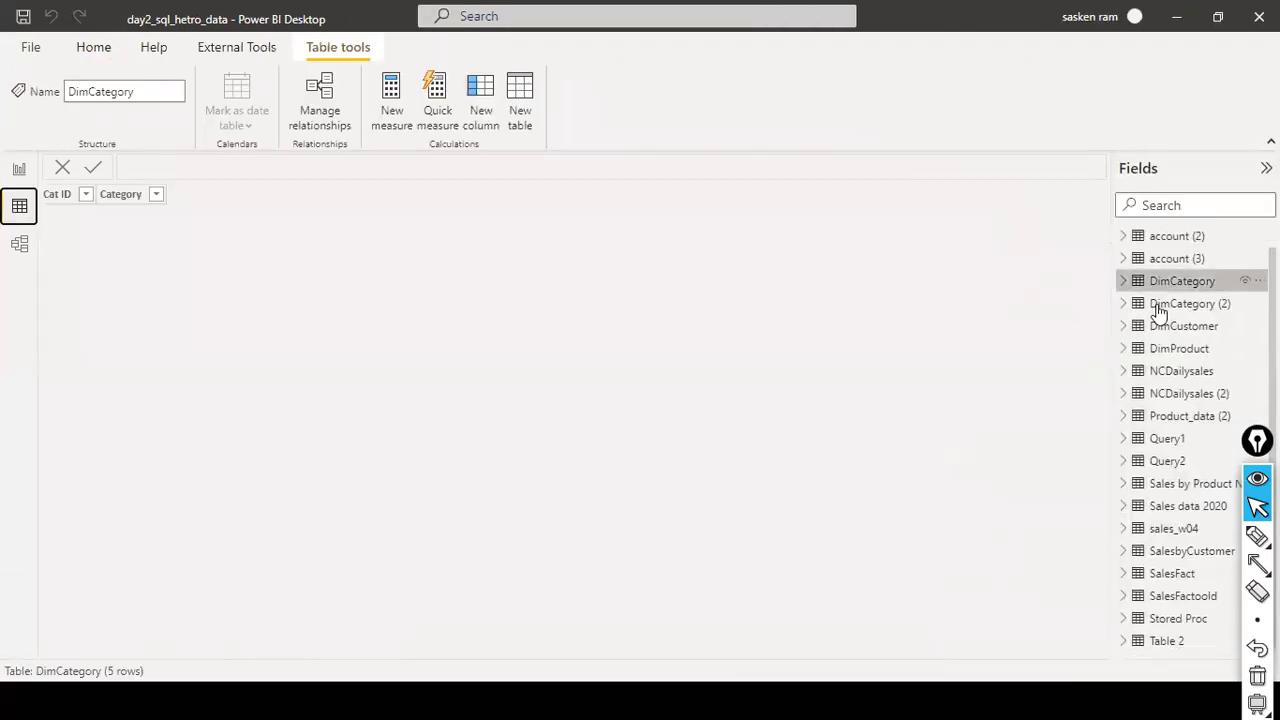
left_click(1183, 553)
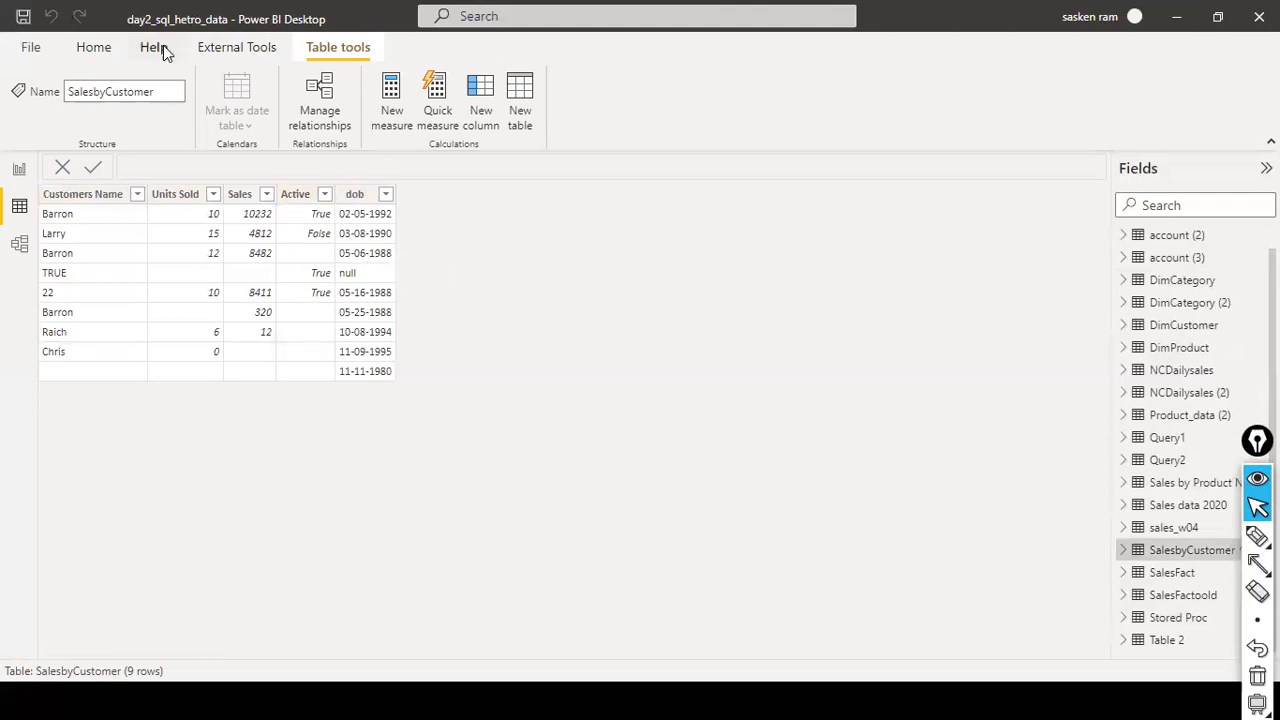
- Open the Power Query Editor for transforming data and display the SalesbyCustomer query
left_click(110, 50)
left_click(460, 125)
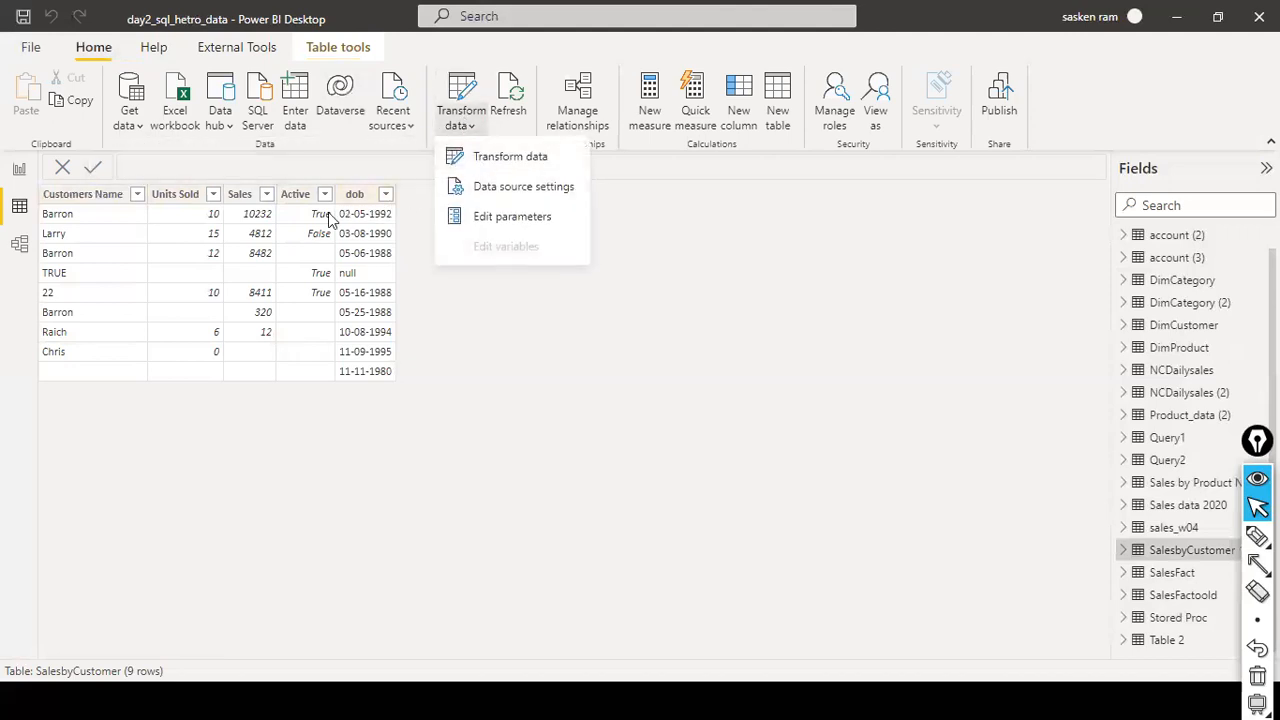
left_click(458, 160)
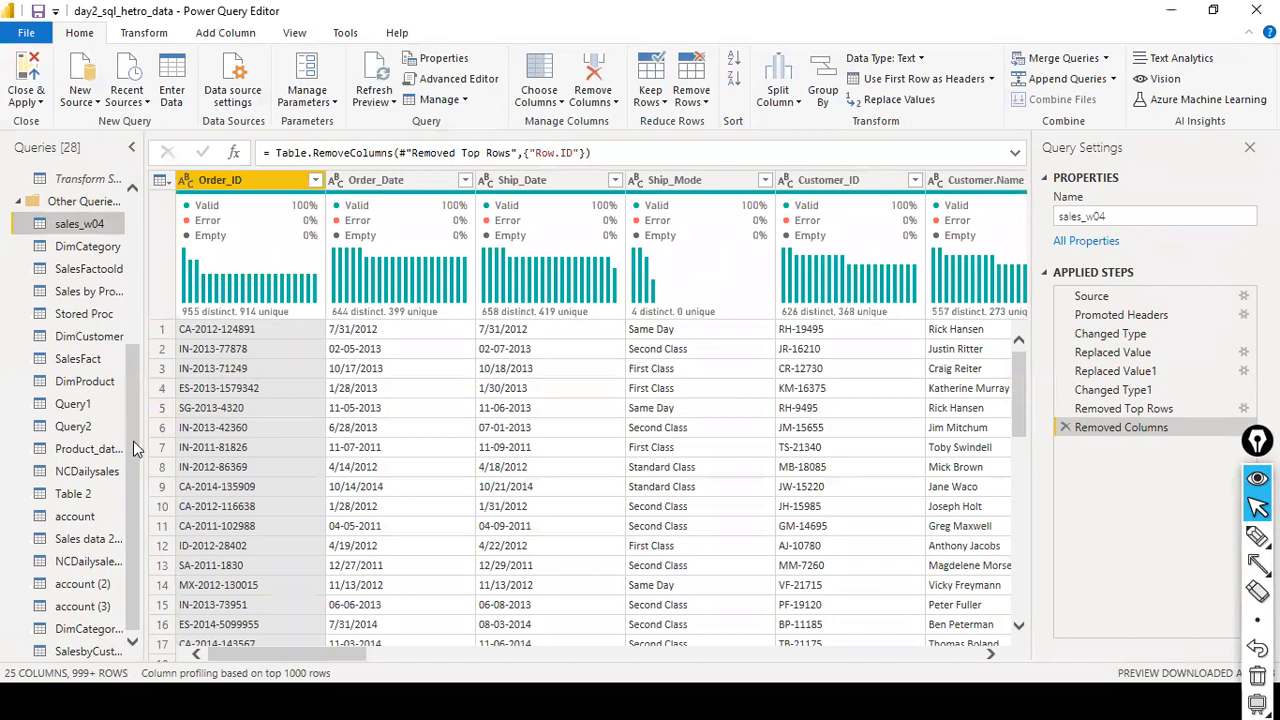
left_click(77, 656)
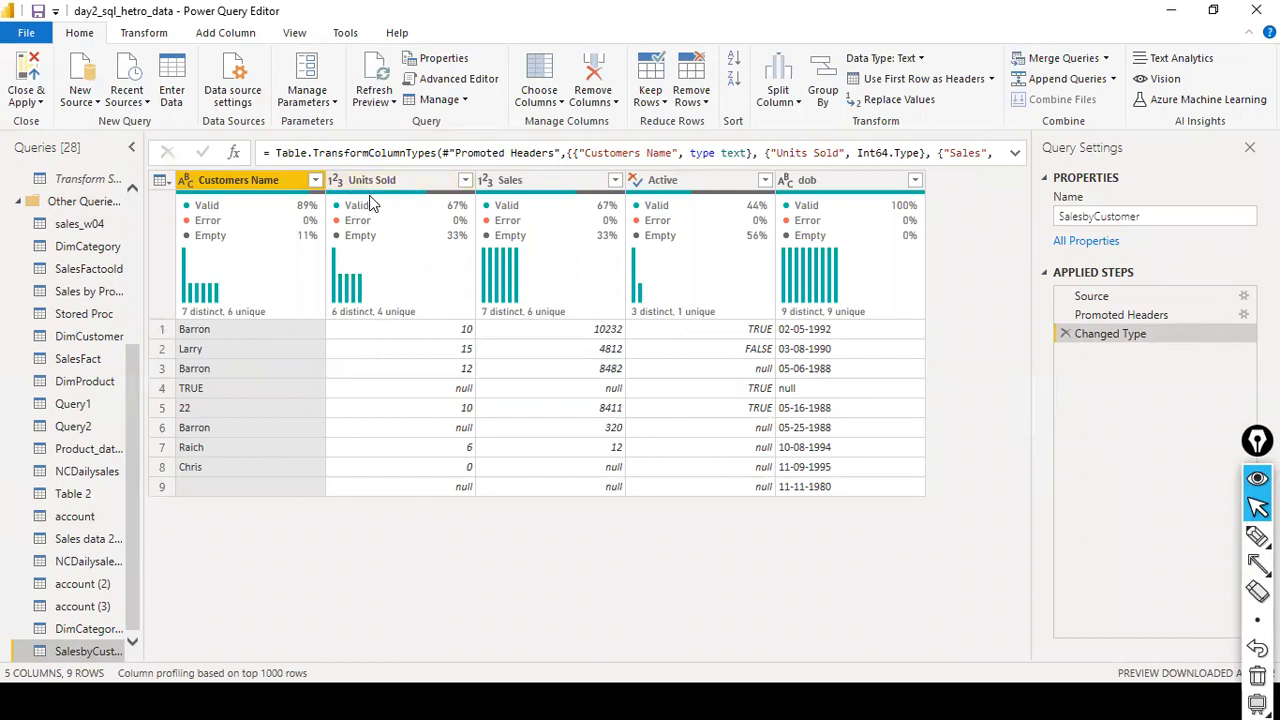
mouse_move(358, 220)
mouse_move(232, 199)
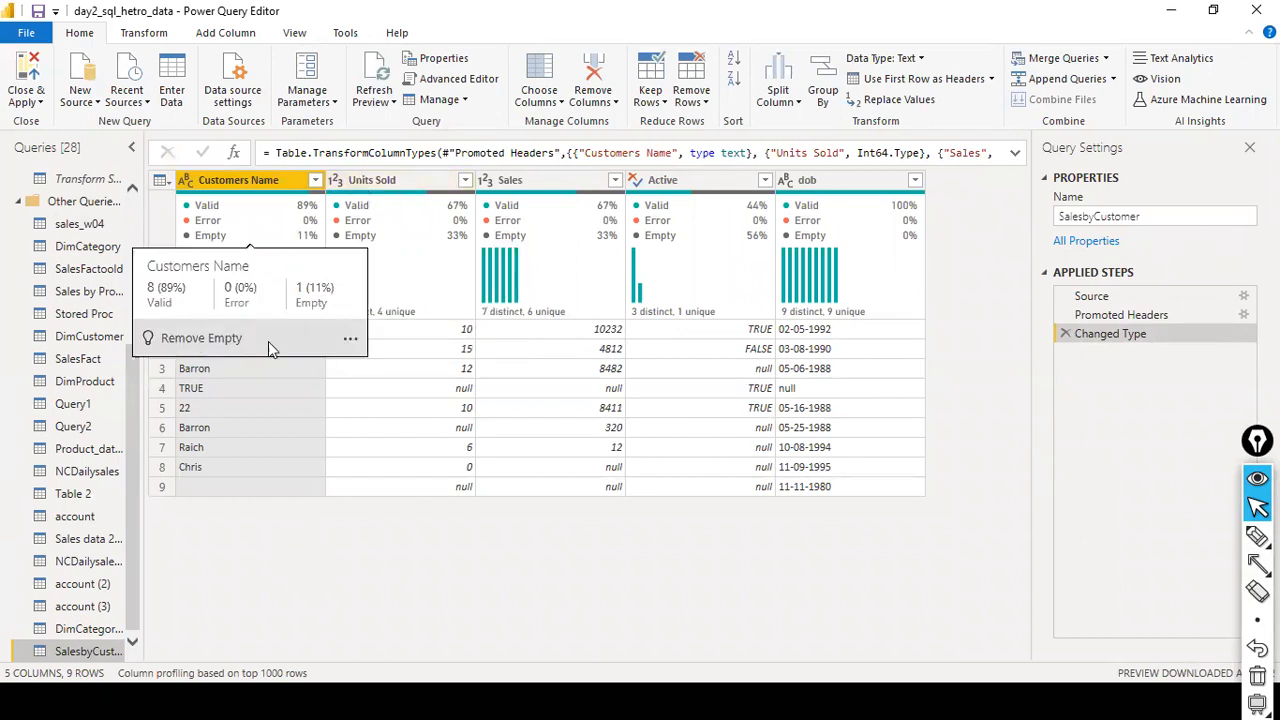
- Turn off column distribution, column profile and column quality for the data preview
left_click(295, 34)
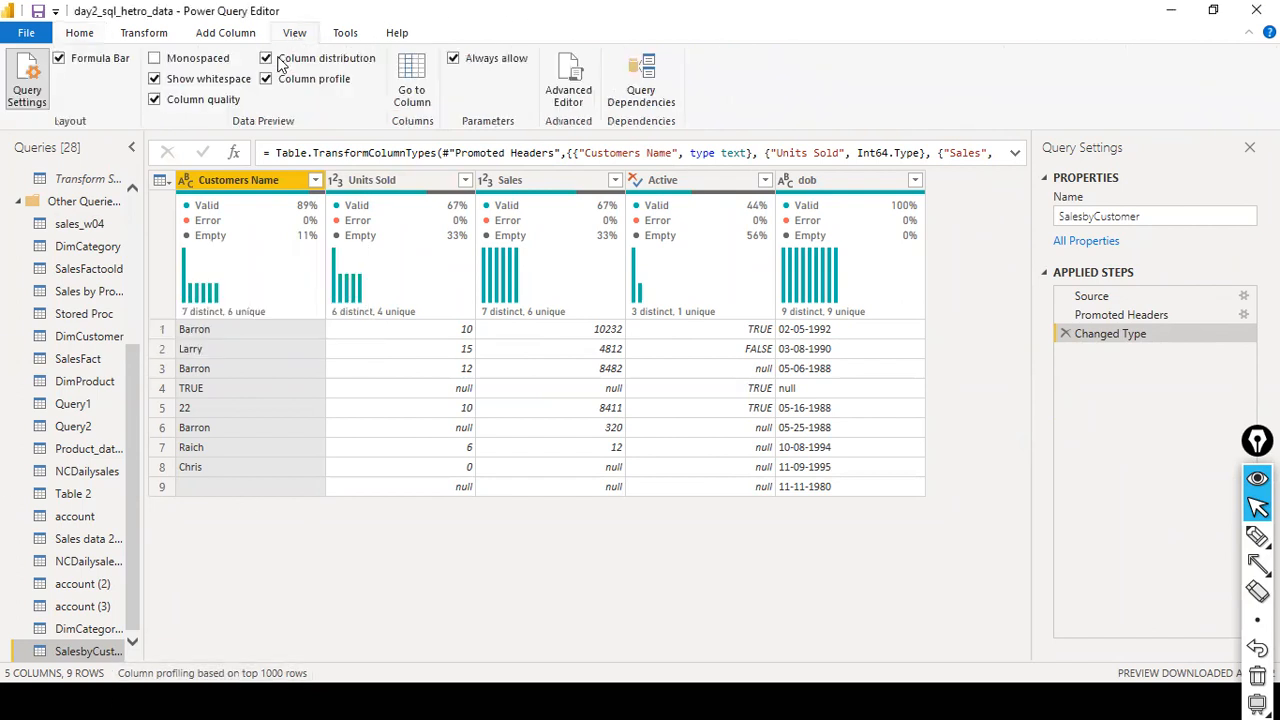
left_click(278, 60)
left_click(274, 79)
left_click(156, 100)
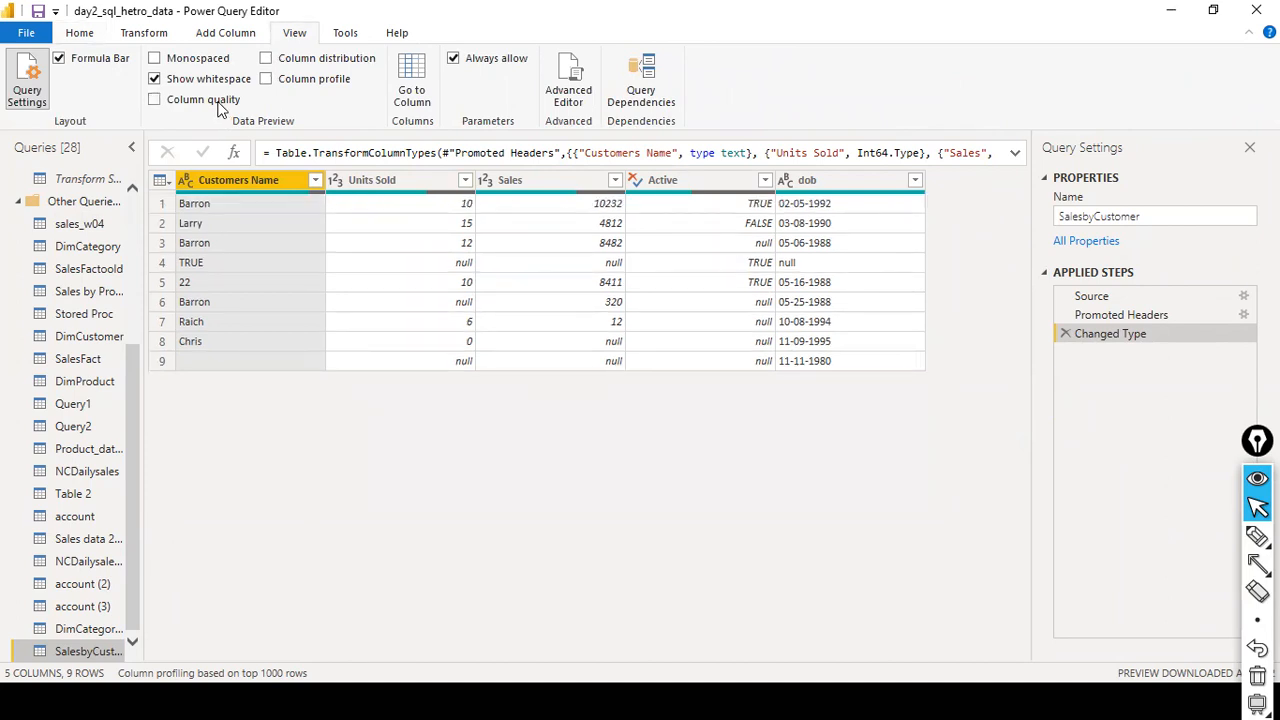
- Turn column quality and column profile back on for the SalesbyCustomer preview
left_click(213, 105)
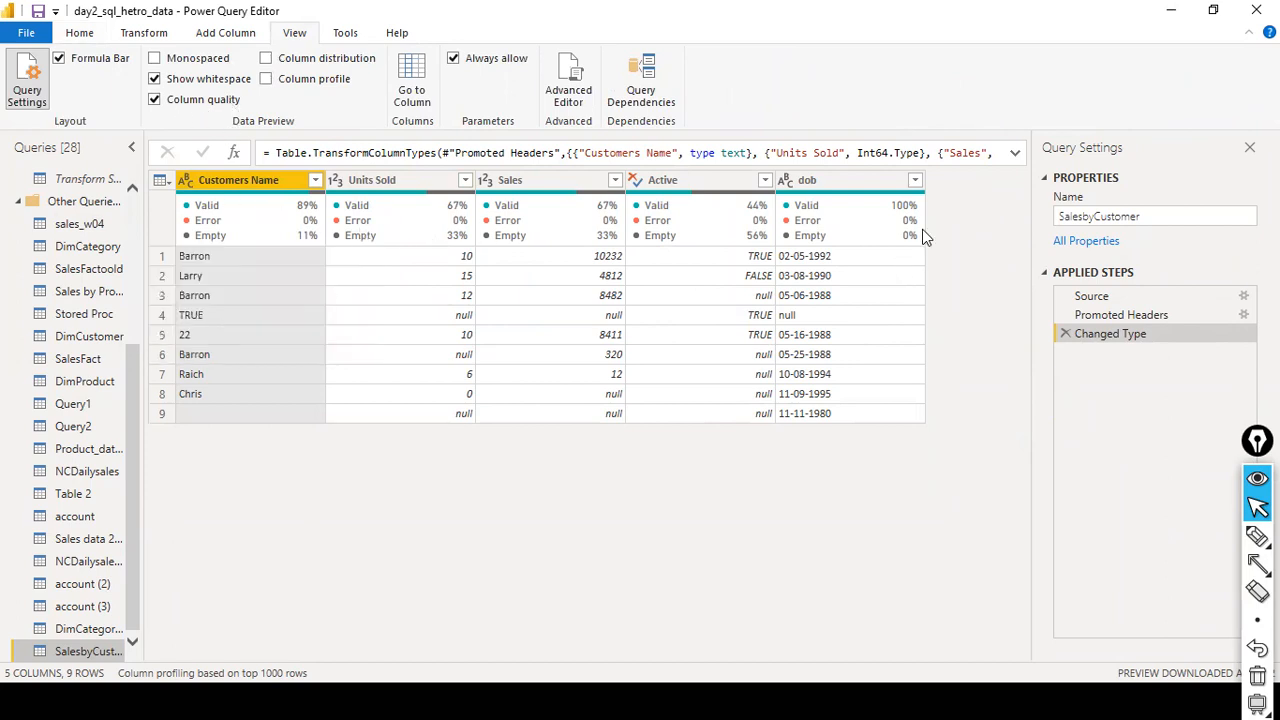
mouse_move(923, 232)
mouse_move(240, 213)
mouse_move(352, 250)
left_click(266, 79)
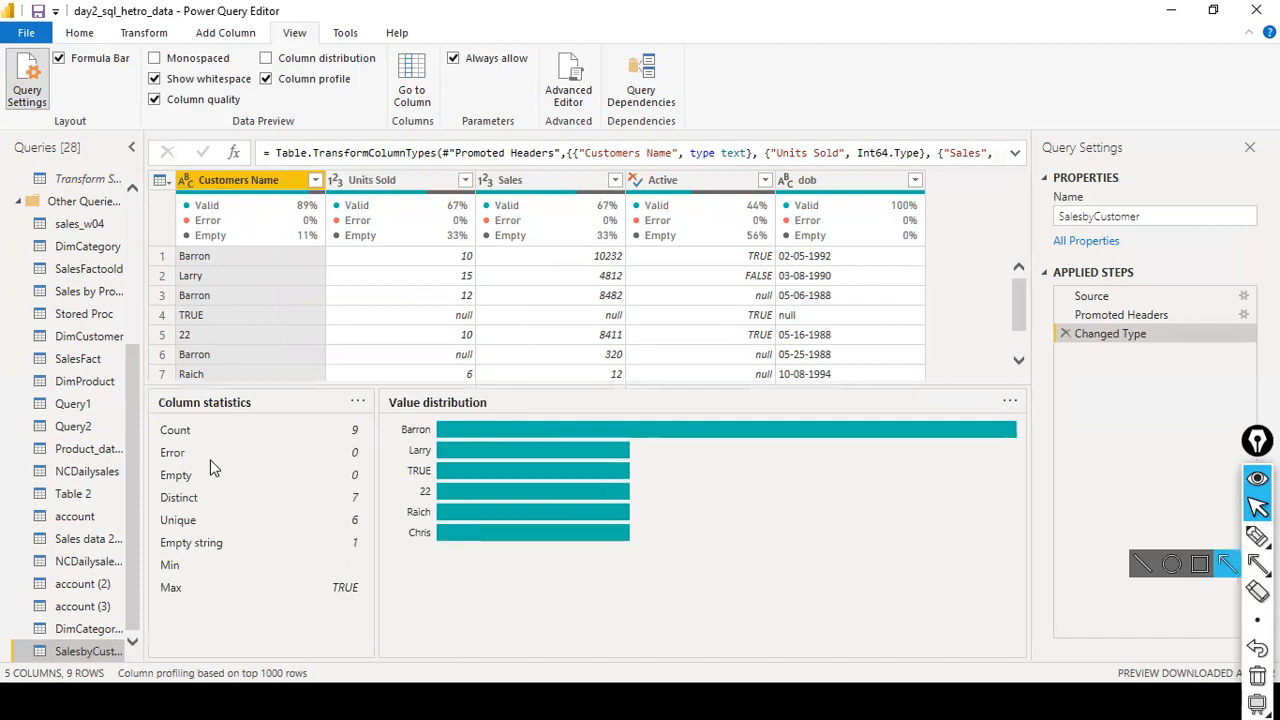
- Examine the Customers Name rows against their column statistics and value distribution, enlarging the data preview to fit all rows
scroll(304, 293, "down", 2)
scroll(292, 303, "up", 2)
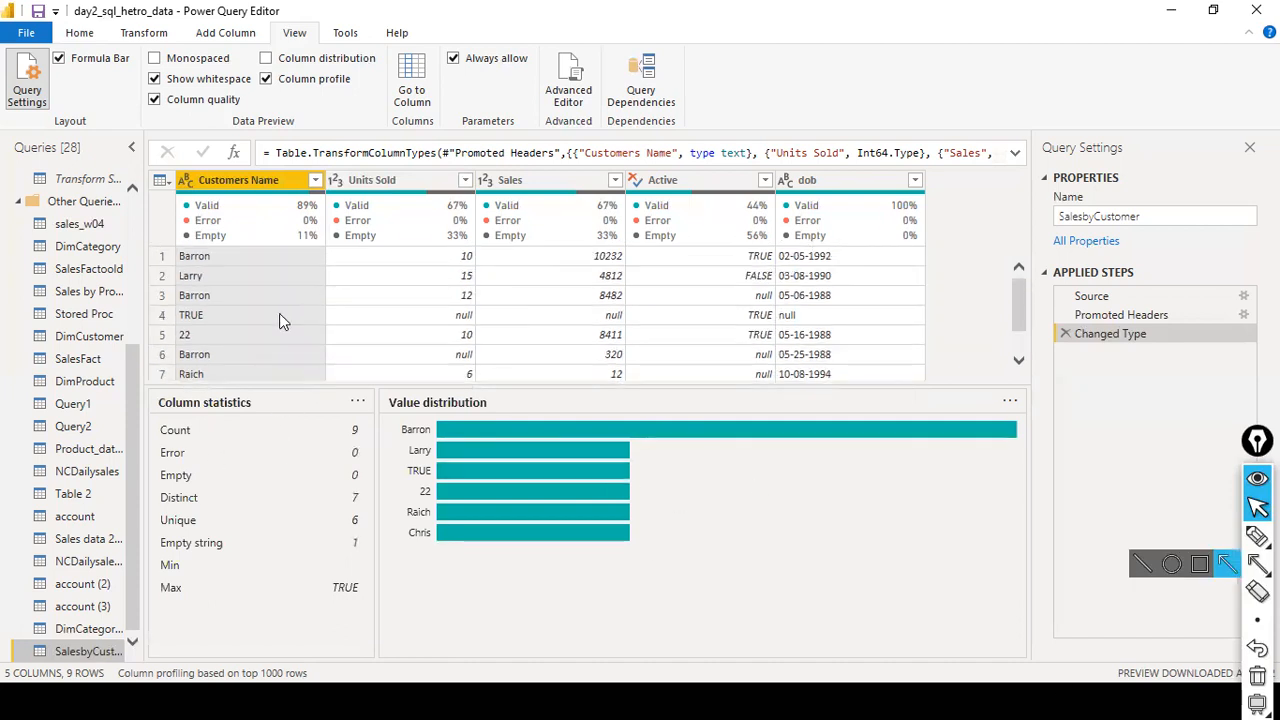
scroll(311, 285, "down", 2)
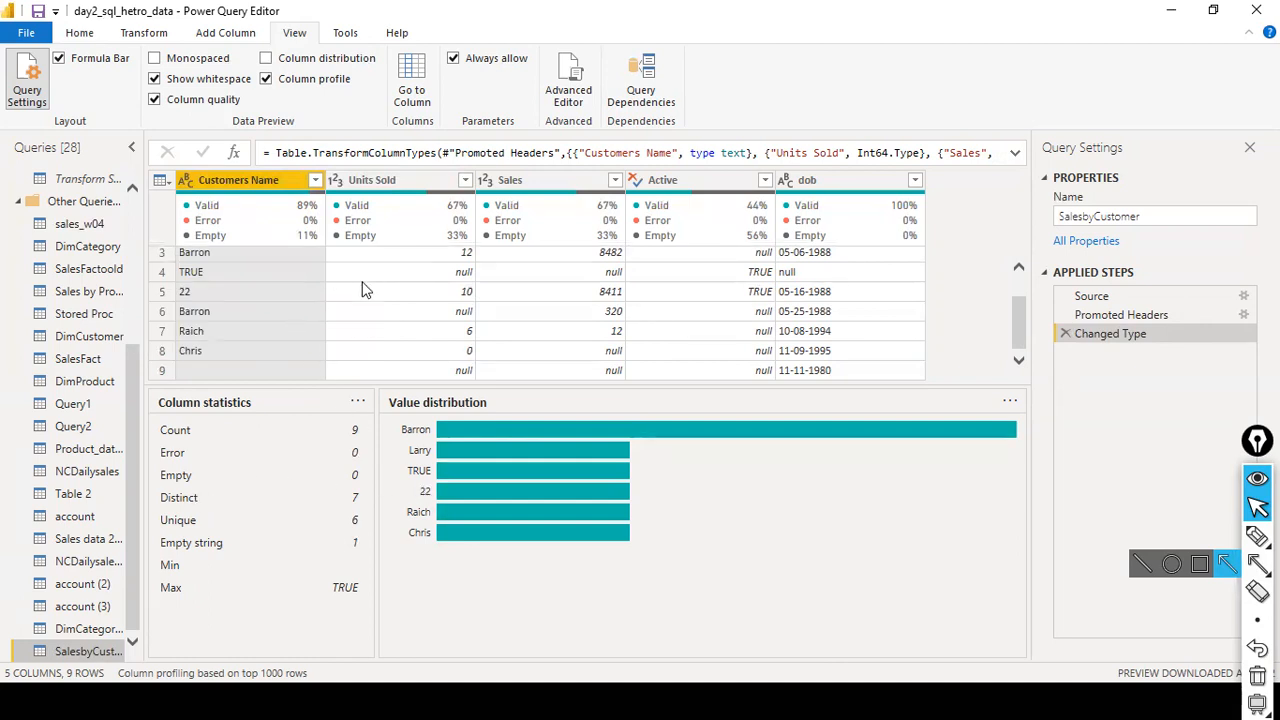
scroll(282, 286, "up", 2)
scroll(272, 268, "down", 2)
scroll(184, 325, "up", 1)
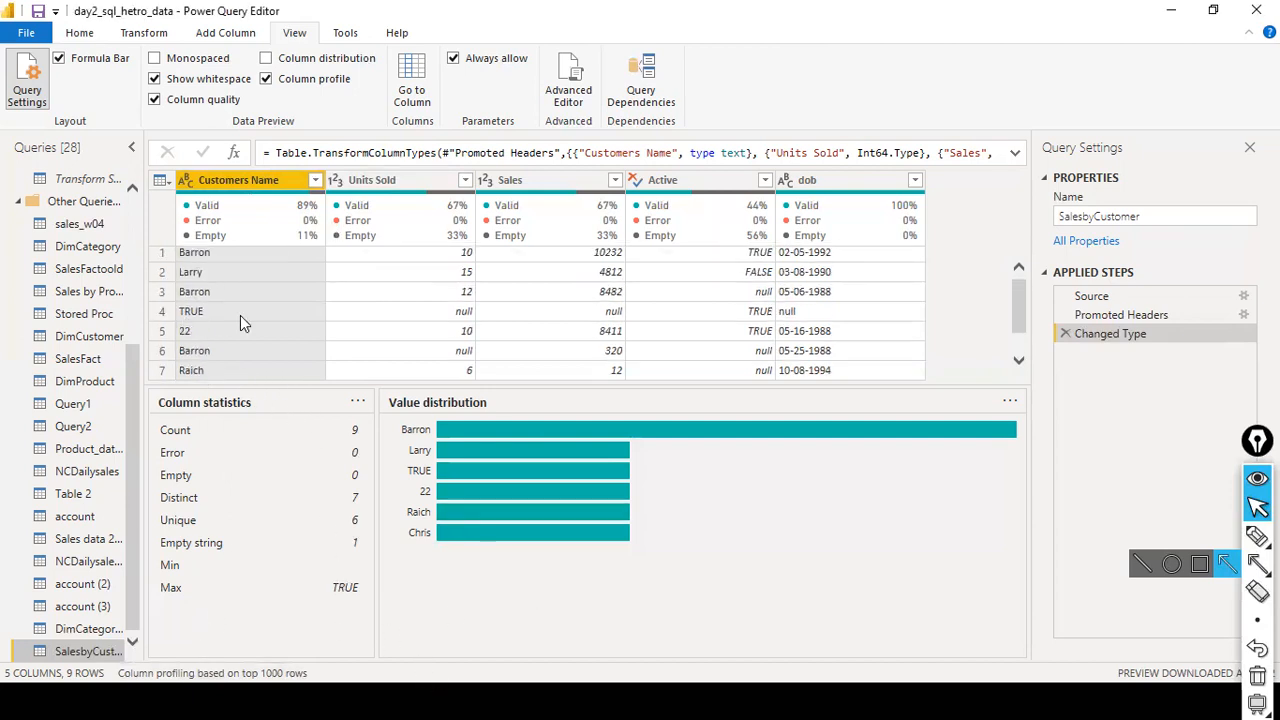
scroll(205, 280, "down", 1)
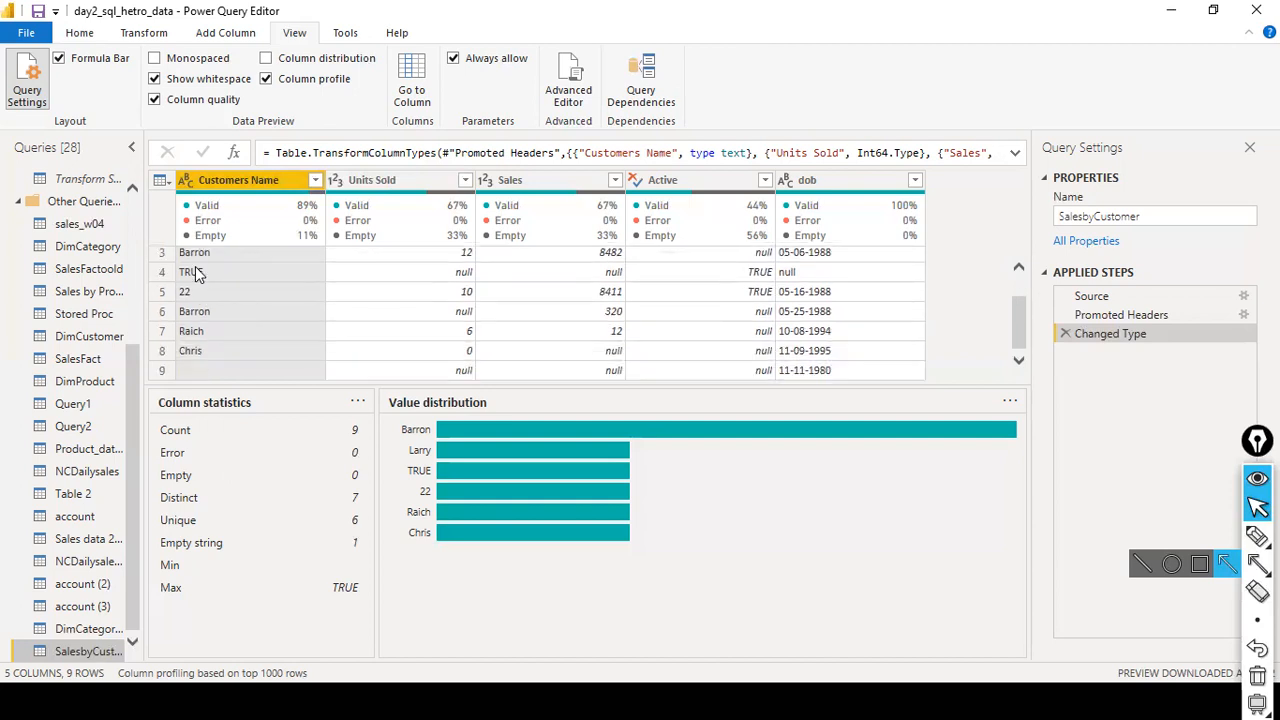
scroll(229, 256, "up", 1)
scroll(229, 260, "down", 1)
left_click_drag(323, 383, 310, 460)
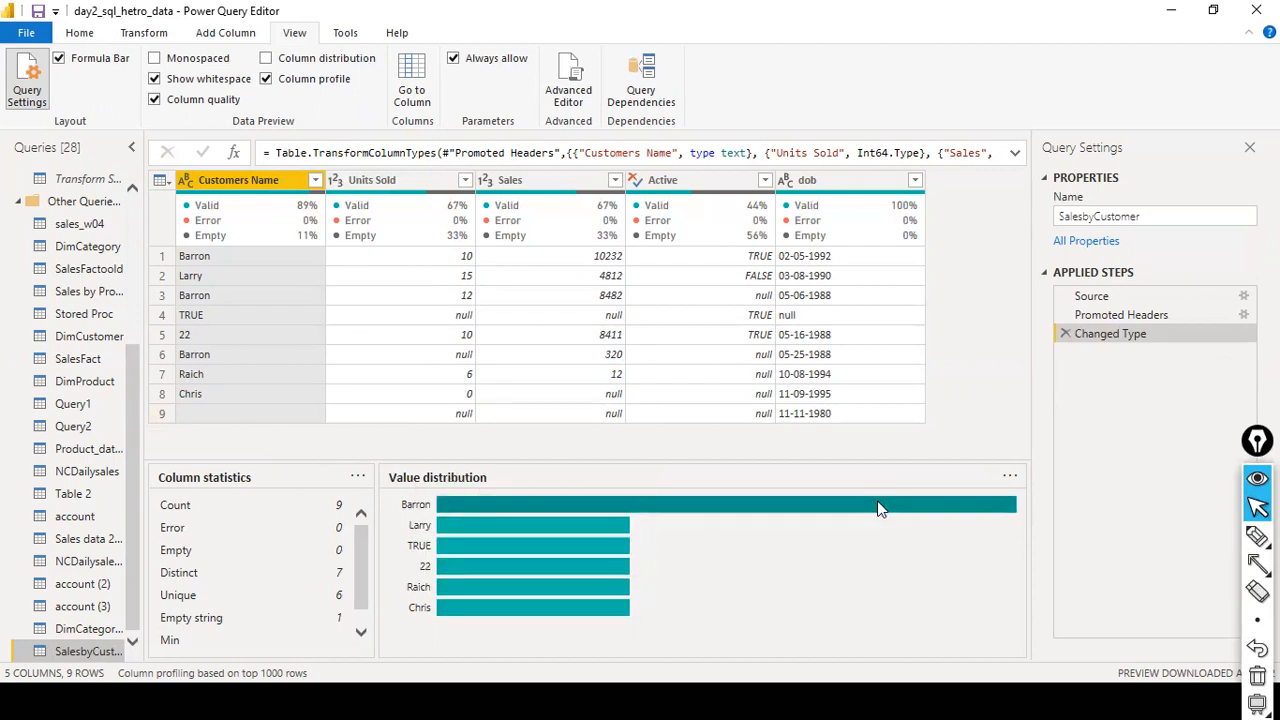
mouse_move(878, 509)
mouse_move(978, 514)
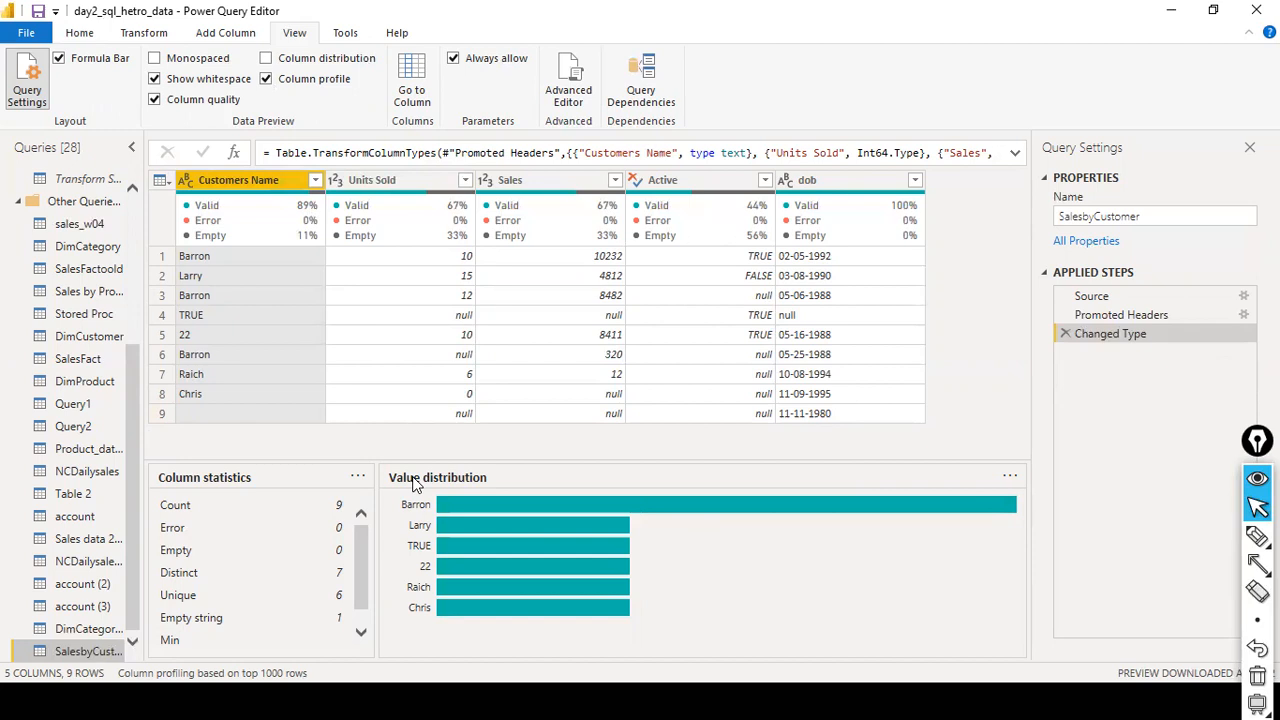
- Compare the column statistics and value distributions of the Units Sold and Customers Name columns
left_click(397, 180)
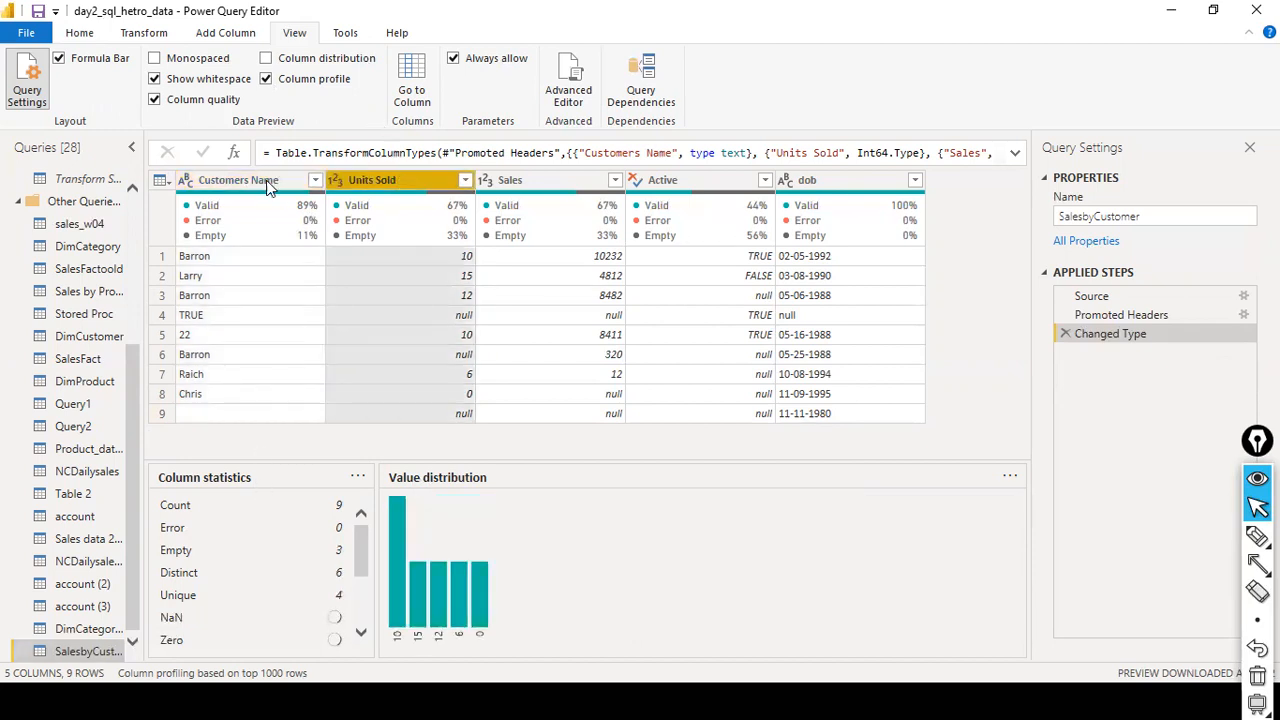
left_click(224, 174)
scroll(227, 572, "down", 1)
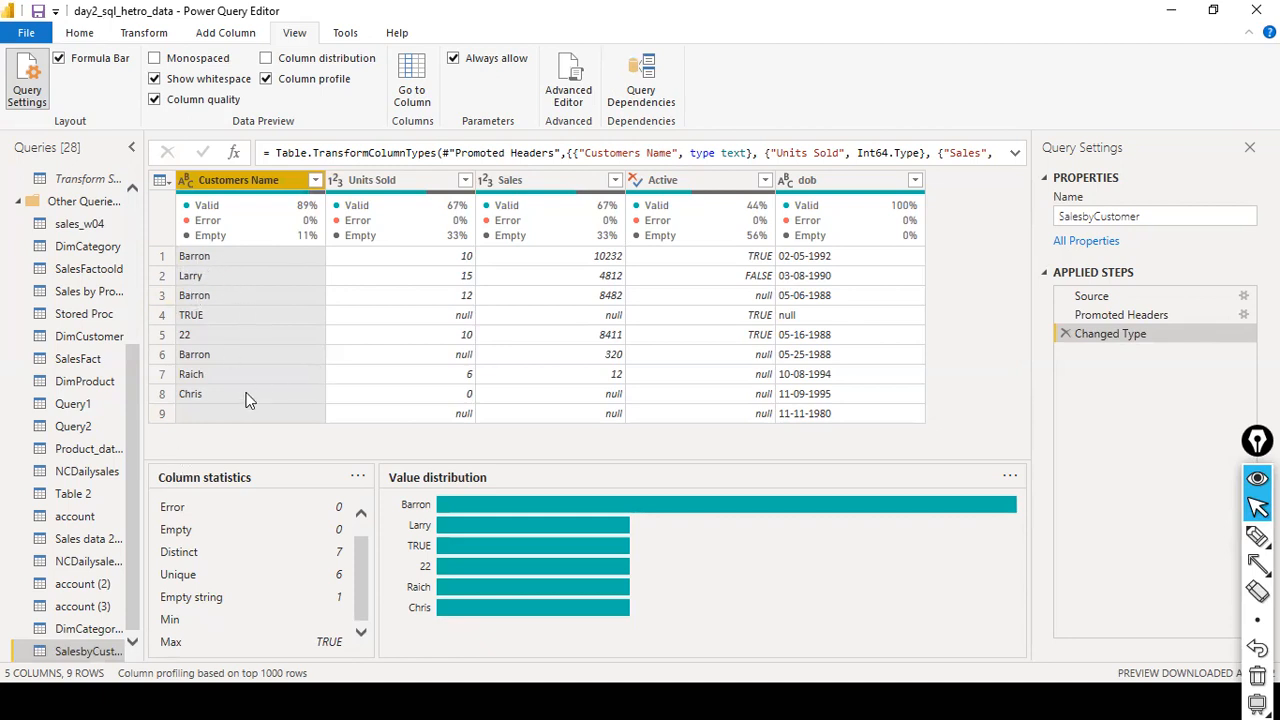
left_click(373, 182)
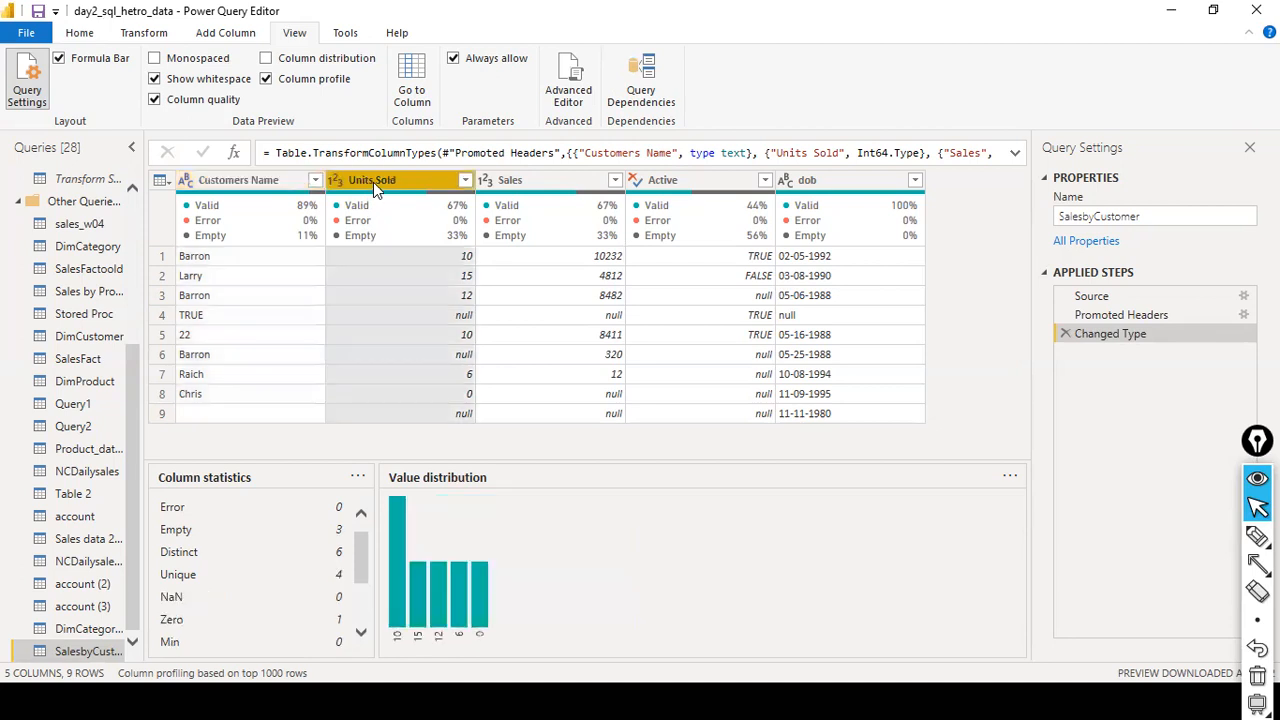
scroll(281, 519, "up", 1)
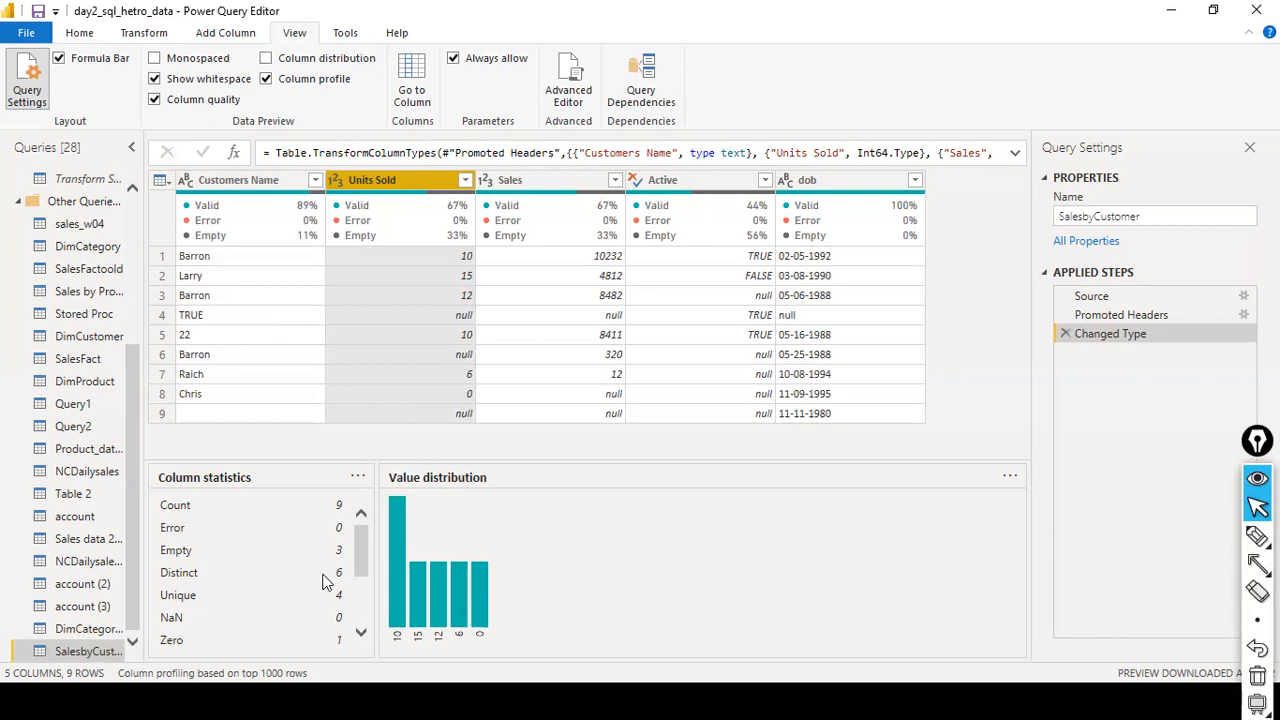
scroll(323, 583, "down", 1)
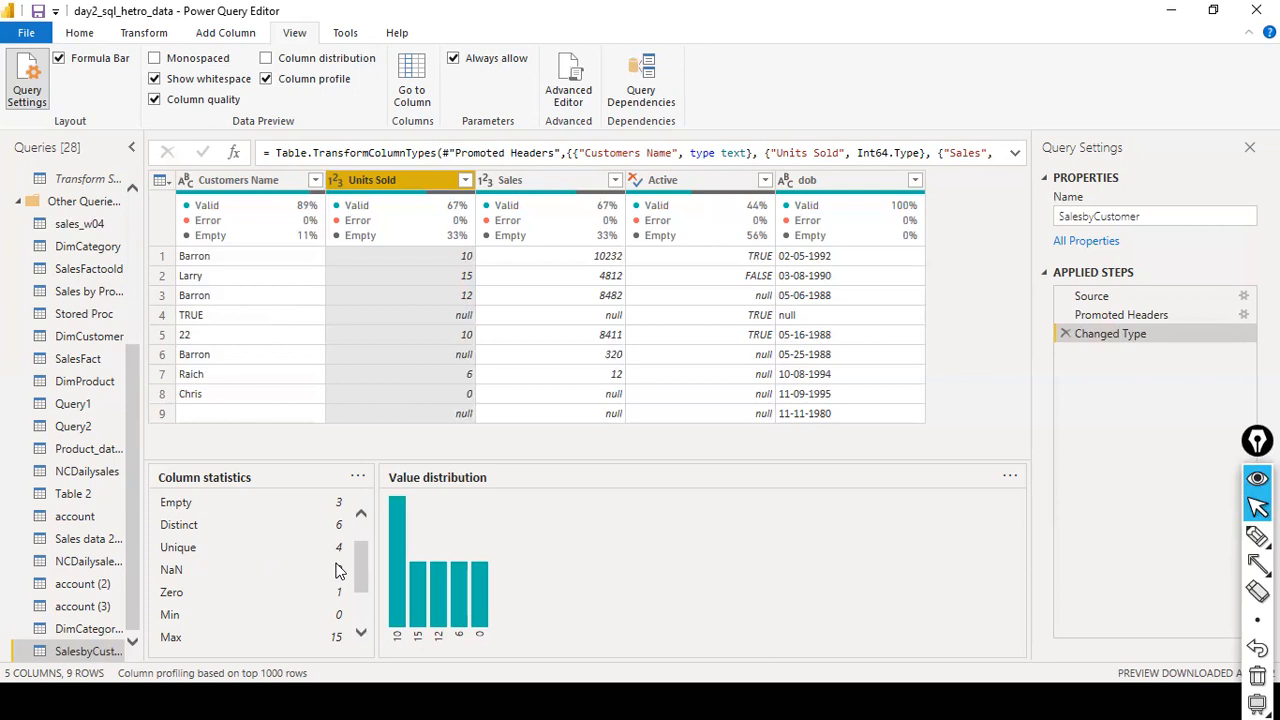
- Return to the Customers Name profile and mark the repeated name in rows 1, 3 and 6 with red arrows
left_click(278, 182)
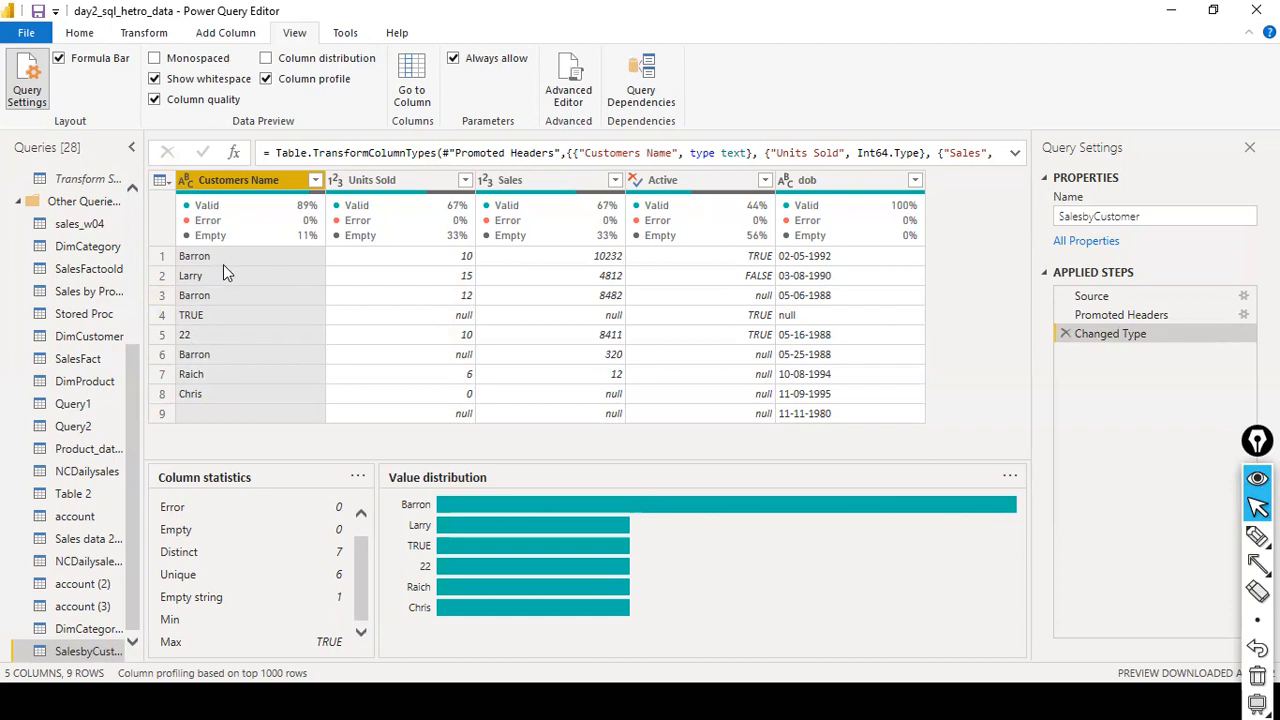
key("ctrl+shift+a")
left_click_drag(278, 257, 208, 257)
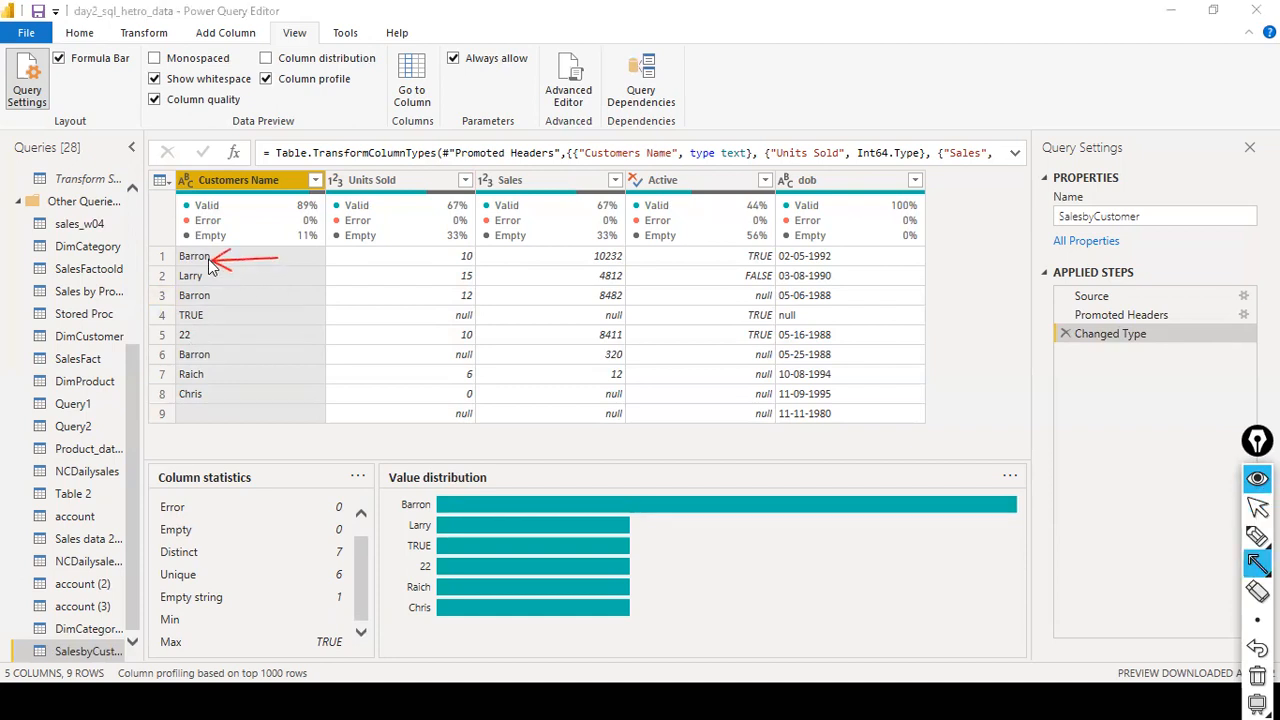
left_click_drag(291, 297, 213, 295)
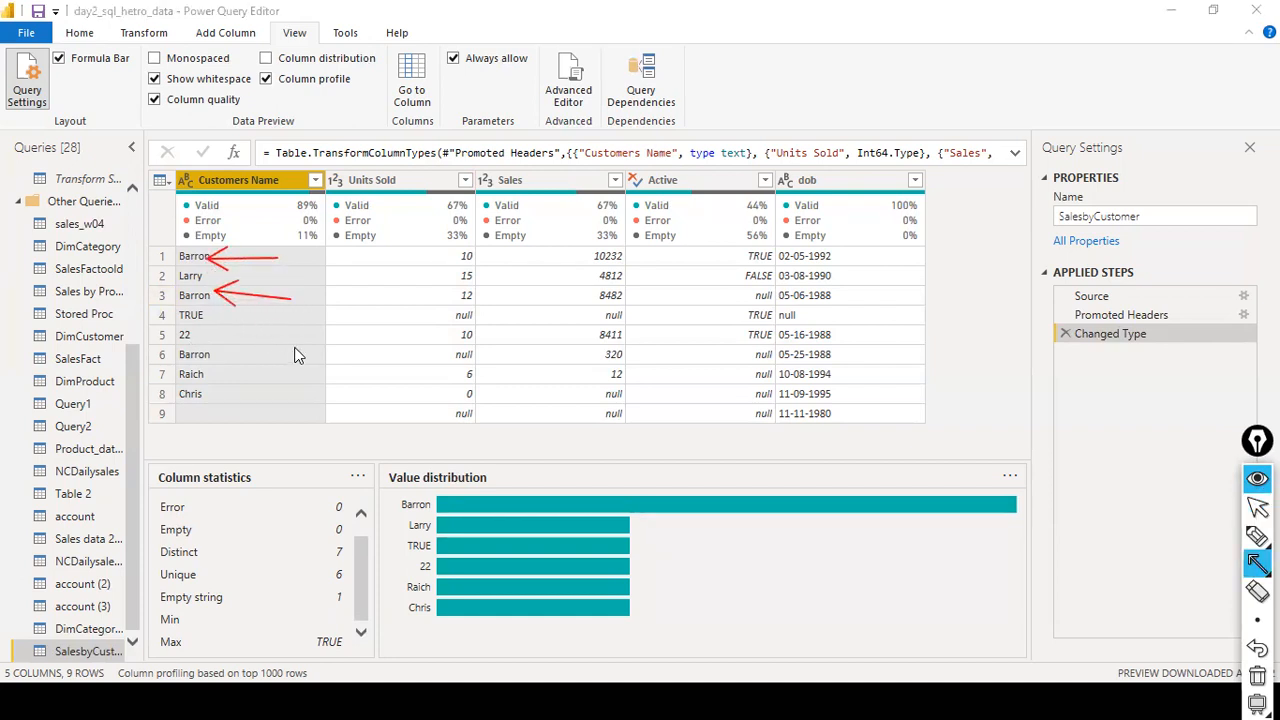
left_click_drag(256, 350, 199, 355)
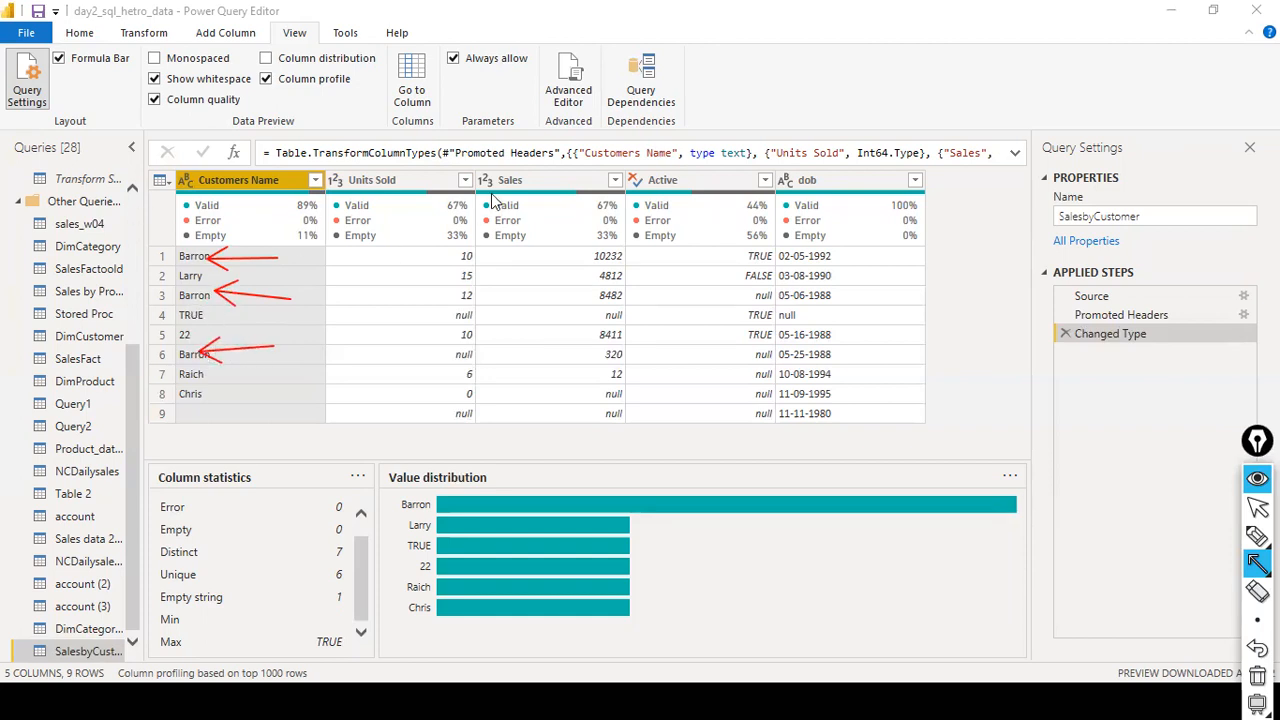
- Draw red arrows at rows 2, 4, 5, 7, 8 and 9 and at the Unique count in the column statistics
left_click_drag(113, 302, 158, 286)
mouse_move(120, 330)
left_mouse_down()
mouse_move(155, 319)
mouse_move(162, 336)
left_mouse_up()
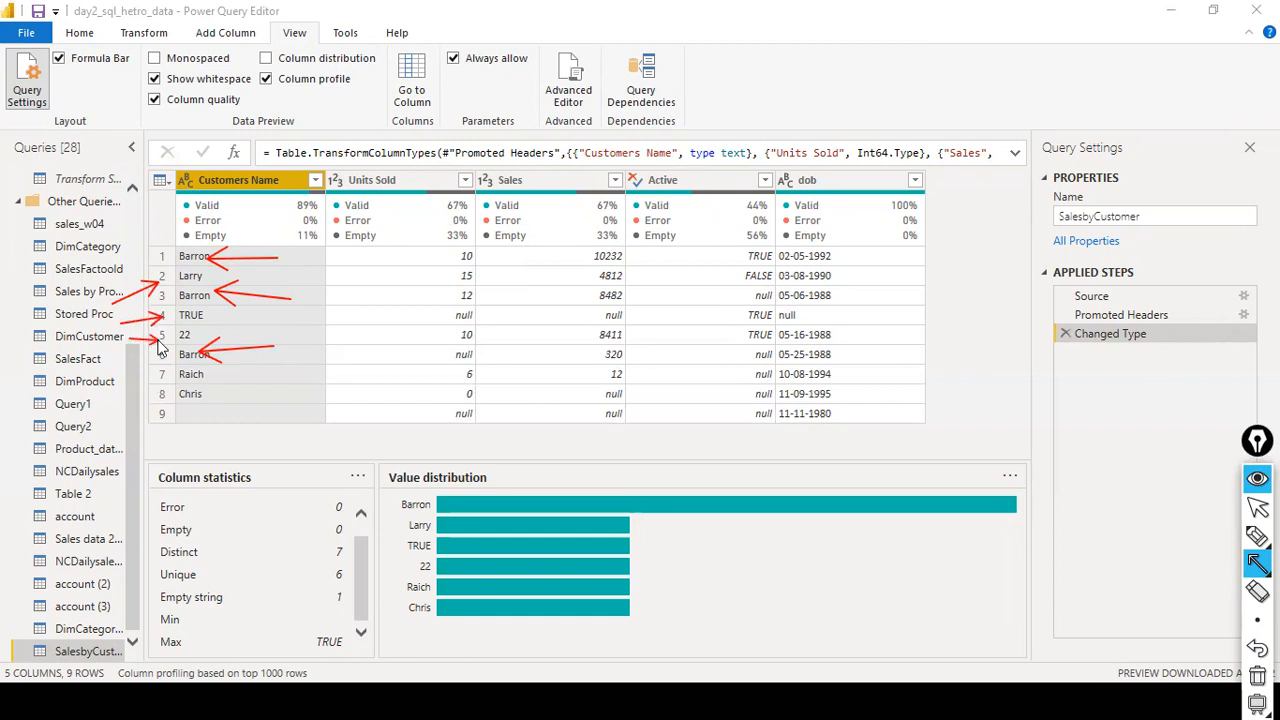
mouse_move(131, 386)
left_mouse_down()
mouse_move(161, 378)
mouse_move(164, 397)
left_mouse_up()
left_click_drag(146, 417, 209, 419)
left_click_drag(246, 577, 328, 578)
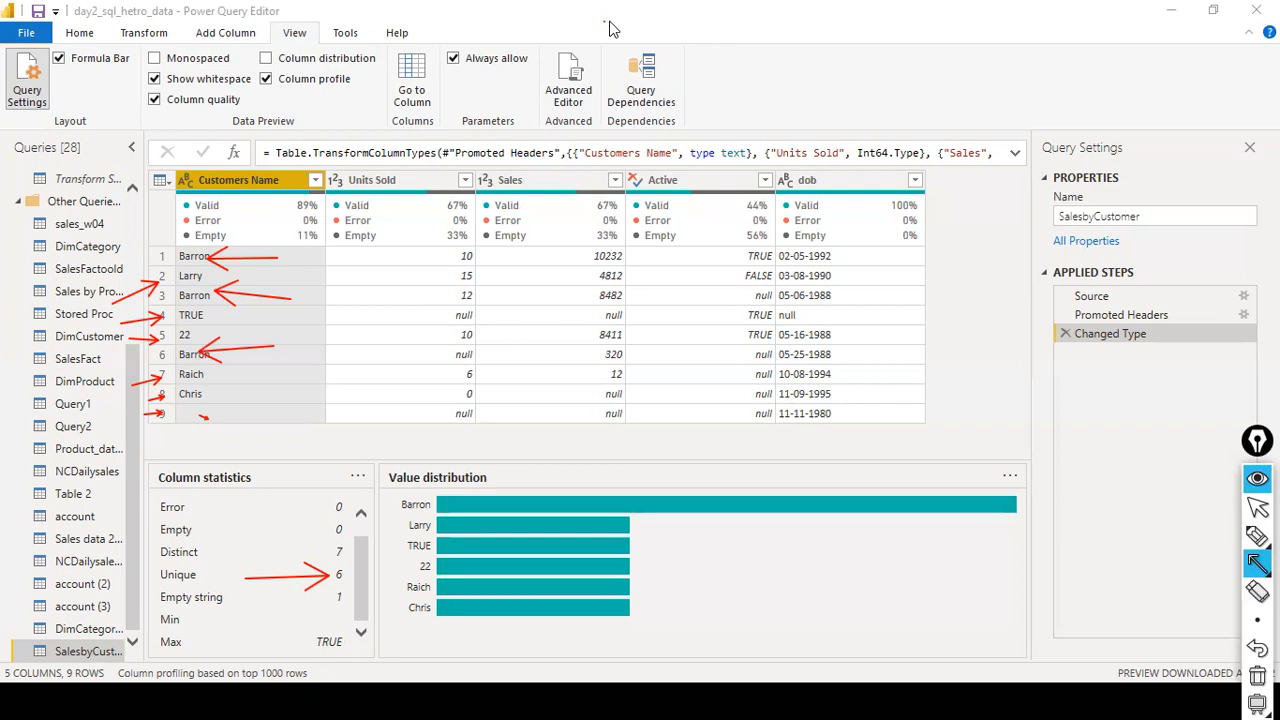
- Erase the arrows and draw new ones at the distinct Customers Name values and at the Distinct count in the column statistics
key("Escape")
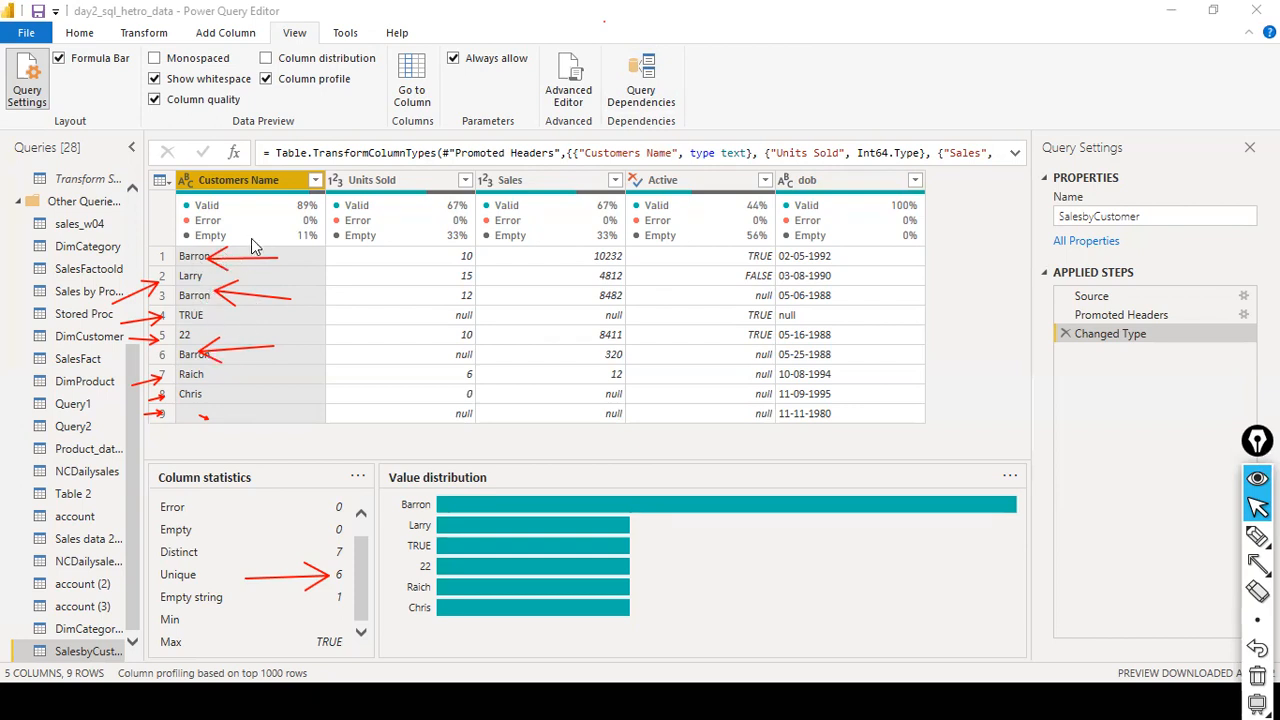
mouse_move(251, 241)
key("ctrl+shift+7")
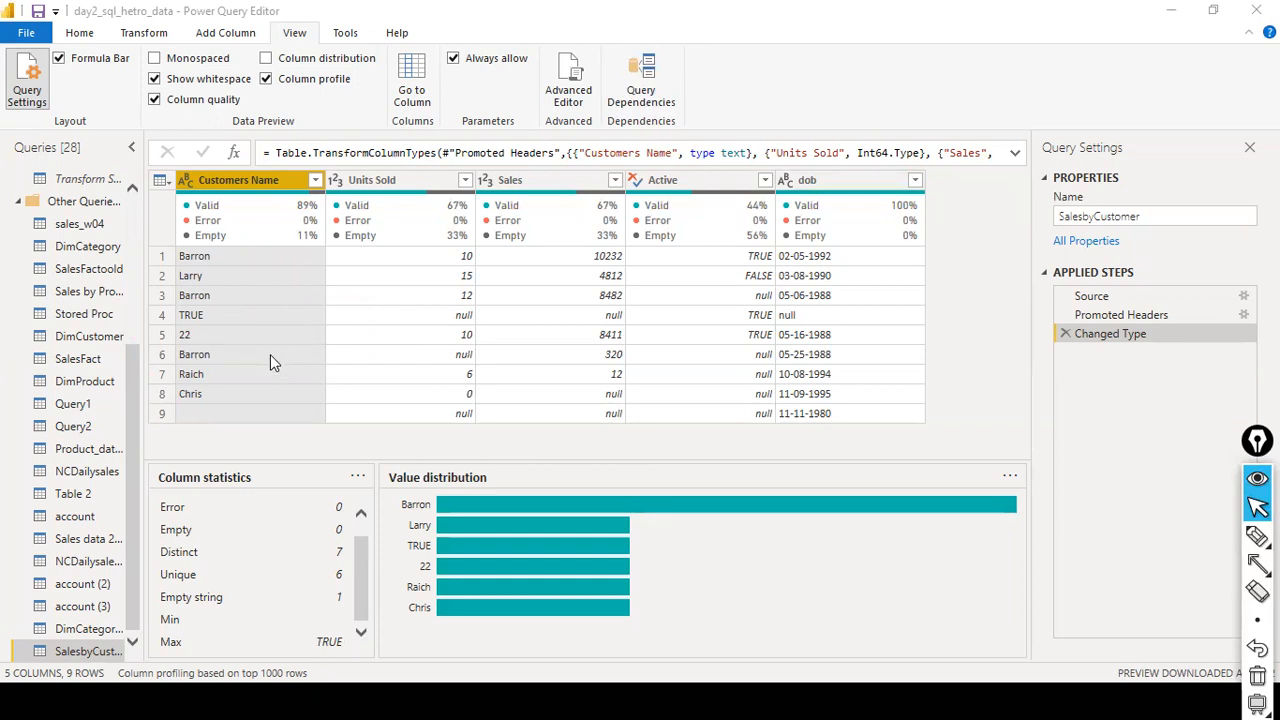
key("ctrl+shift+a")
mouse_move(273, 268)
left_mouse_down()
mouse_move(239, 285)
mouse_move(221, 335)
left_mouse_up()
mouse_move(275, 369)
left_mouse_down()
mouse_move(209, 371)
mouse_move(206, 391)
left_mouse_up()
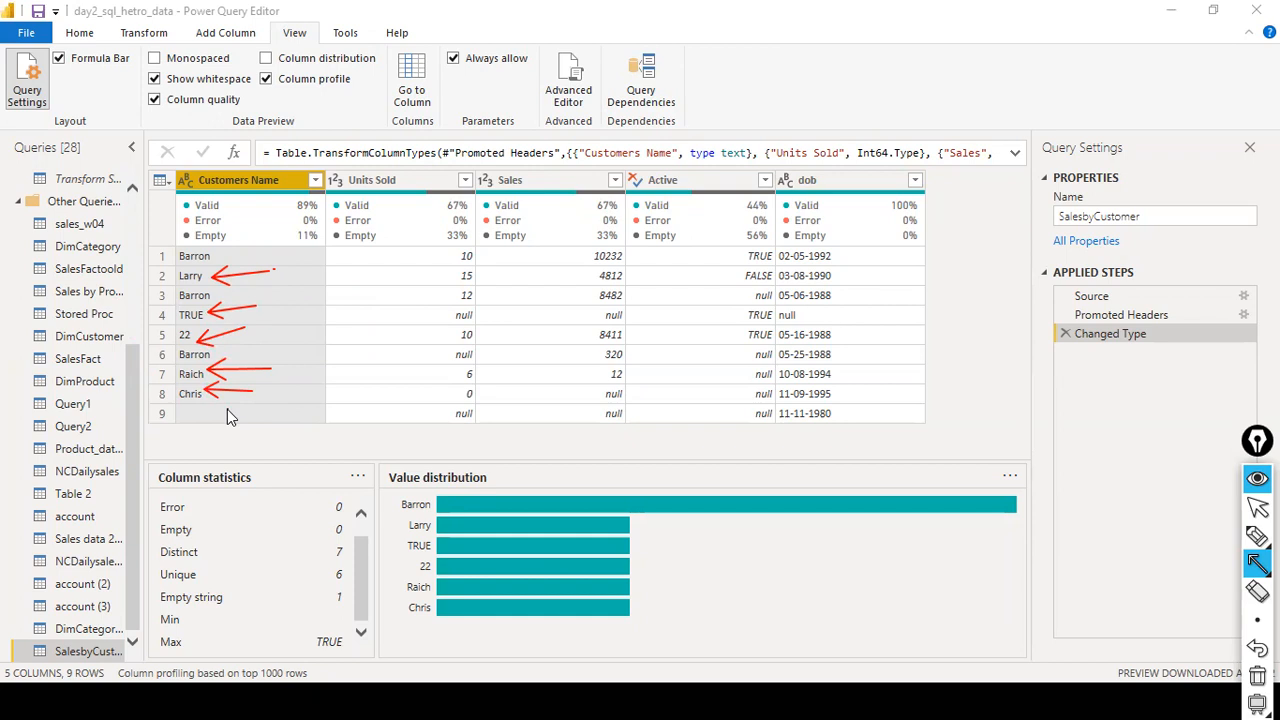
left_click_drag(228, 409, 204, 411)
mouse_move(313, 257)
left_mouse_down()
mouse_move(254, 257)
mouse_move(228, 272)
left_mouse_up()
left_click_drag(280, 543, 338, 555)
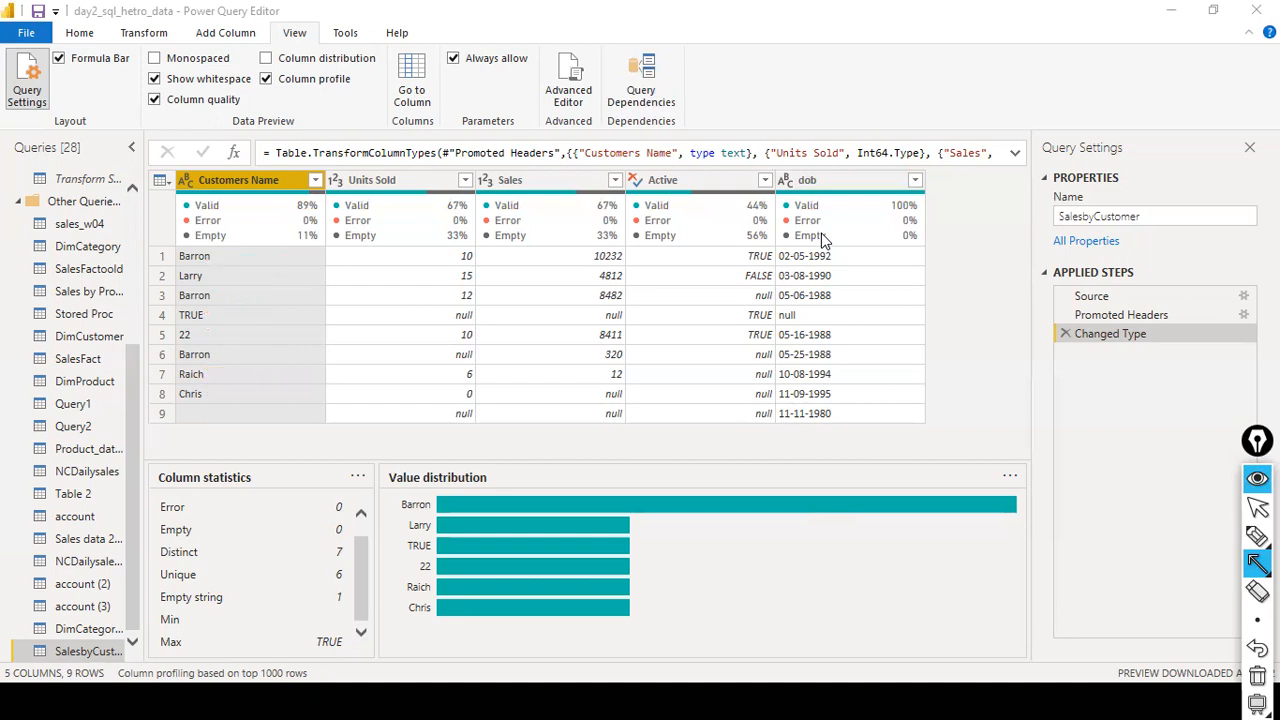
- Show the profile of the dob column and turn on column distribution for the data preview
left_click(822, 240)
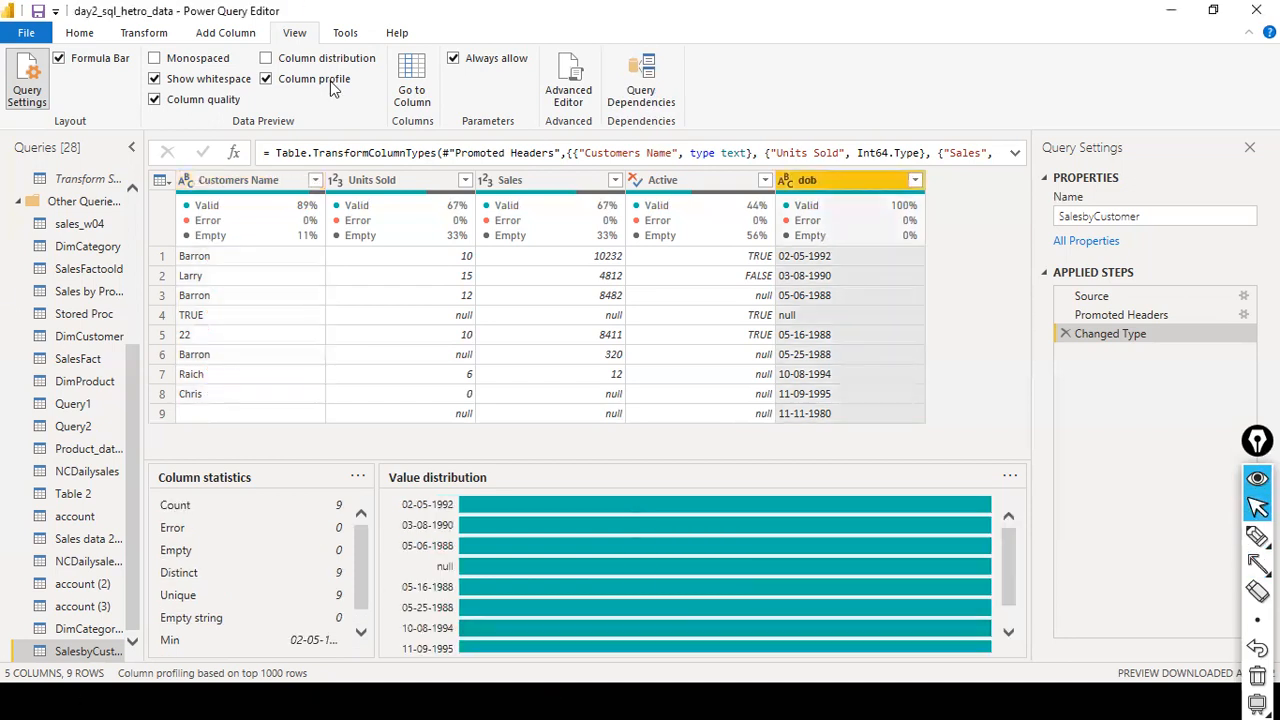
left_click(267, 59)
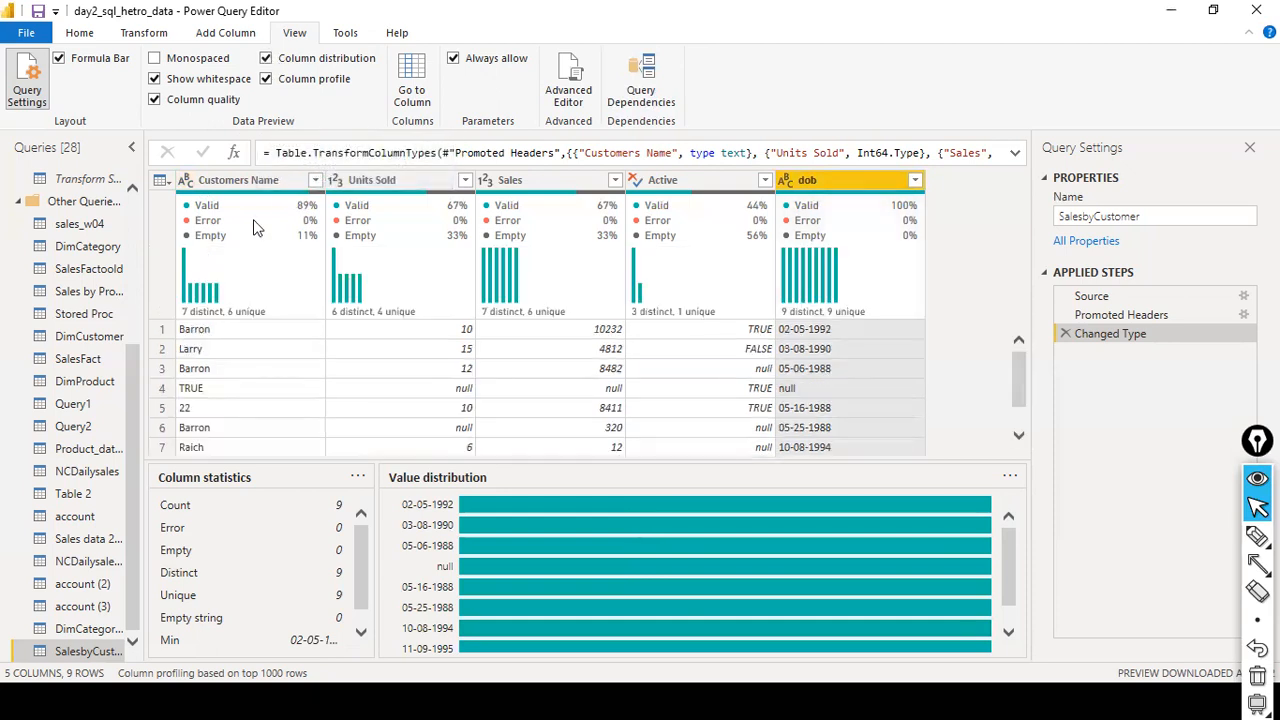
mouse_move(212, 213)
mouse_move(208, 325)
mouse_move(467, 313)
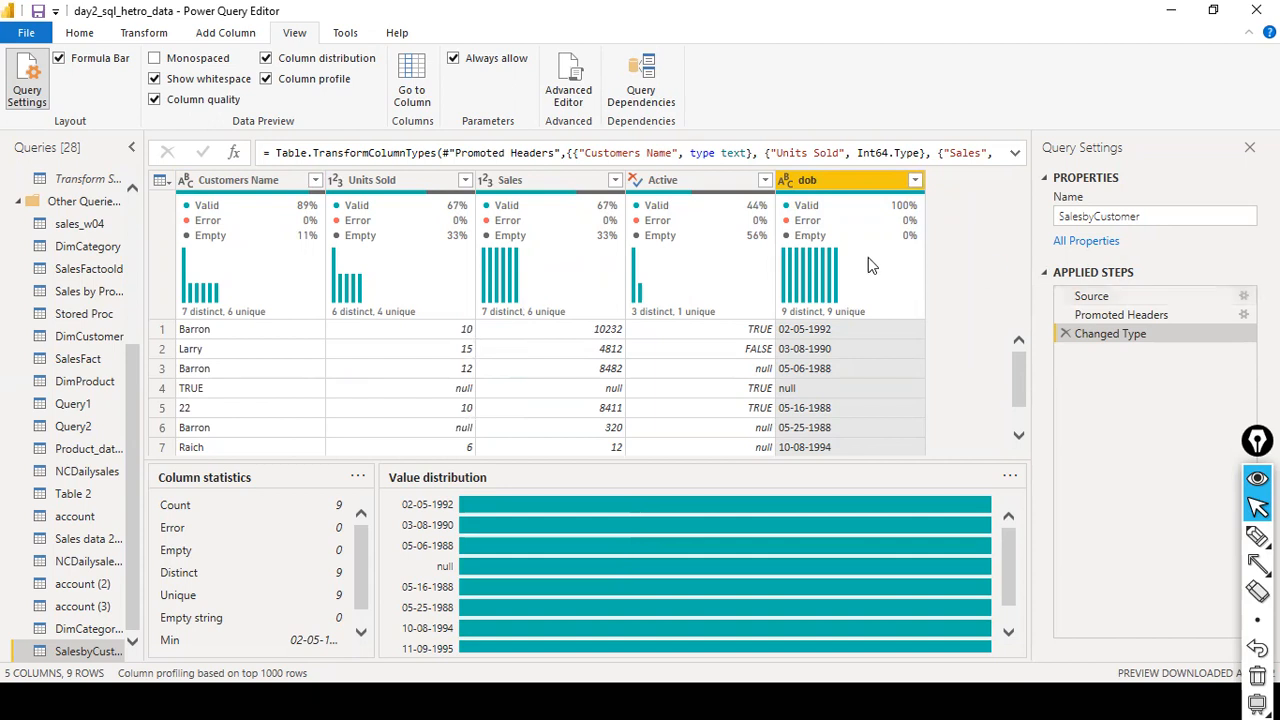
- Draw red arrows at the Column quality, Column distribution and Column profile options, leaving the dob profile displayed
mouse_move(868, 258)
key("ctrl+shift+4")
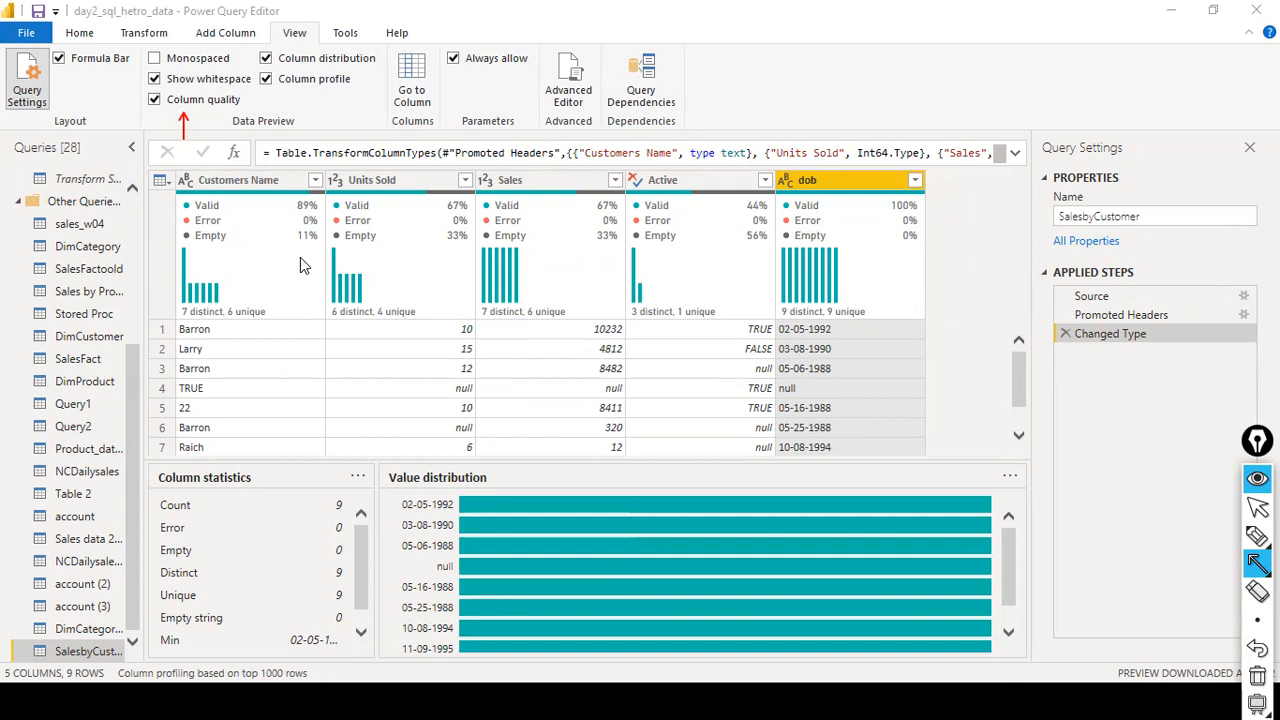
left_click_drag(390, 78, 366, 71)
mouse_move(298, 118)
left_mouse_down()
mouse_move(299, 72)
mouse_move(299, 86)
left_mouse_up()
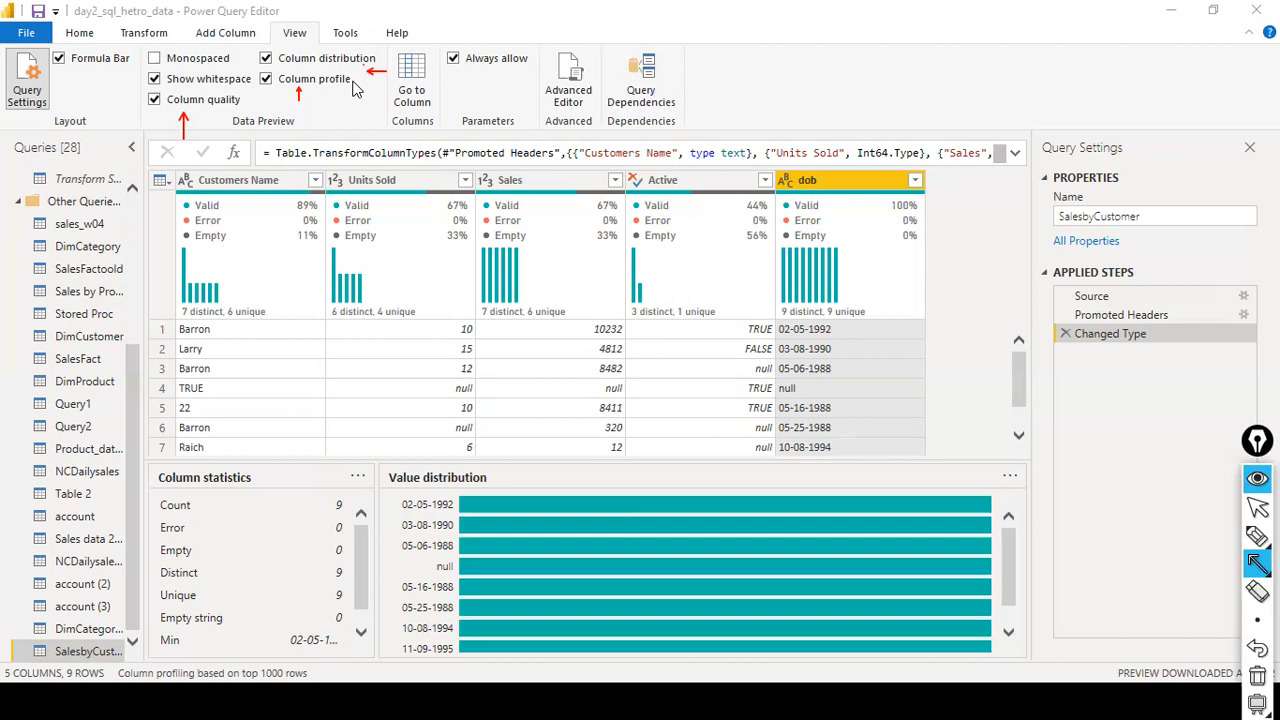
key("ctrl+shift+2")
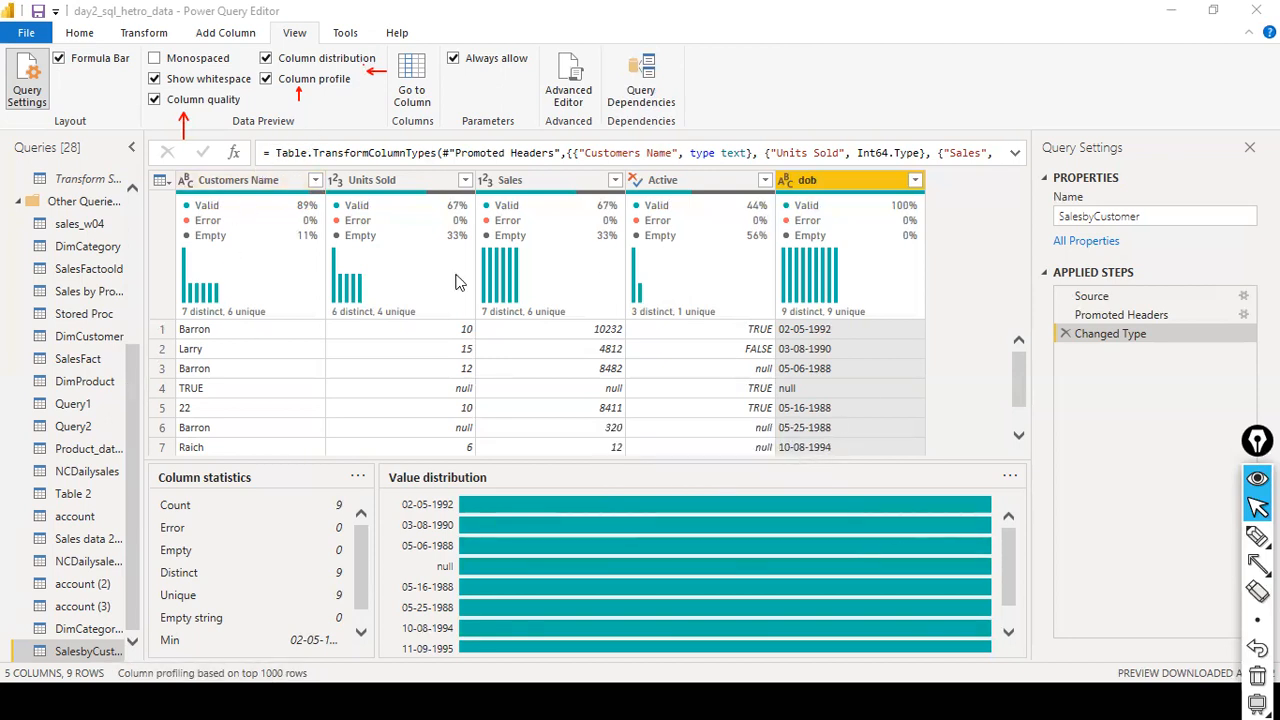
mouse_move(523, 305)
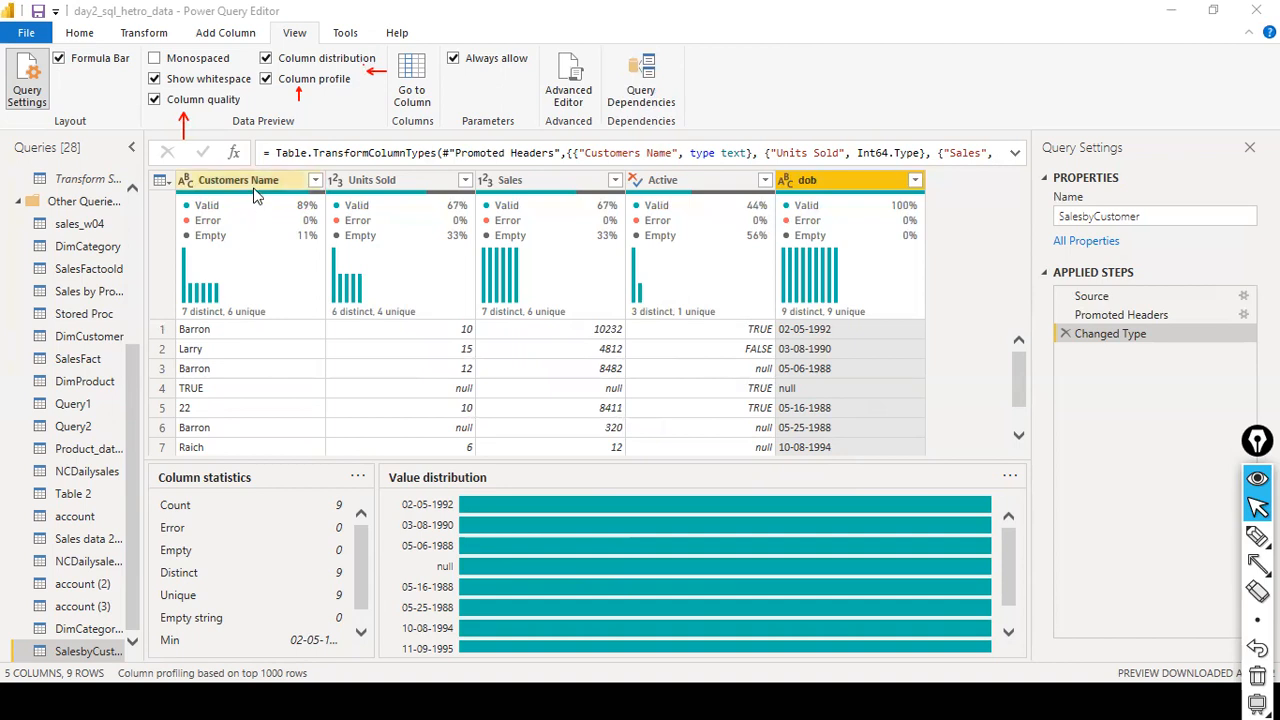
mouse_move(267, 212)
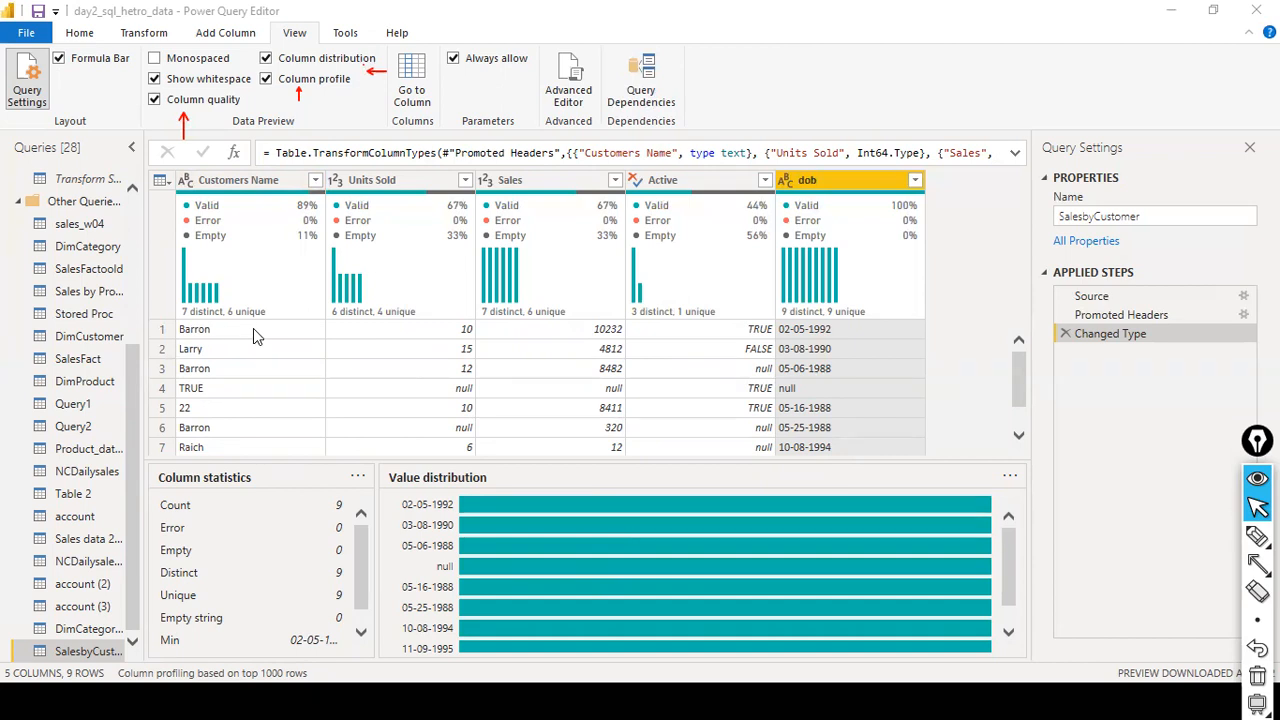
- Handwrite "New Delhi" and "N.D" in red over the Customers Name rows, each followed by an arrow
left_click(1257, 537)
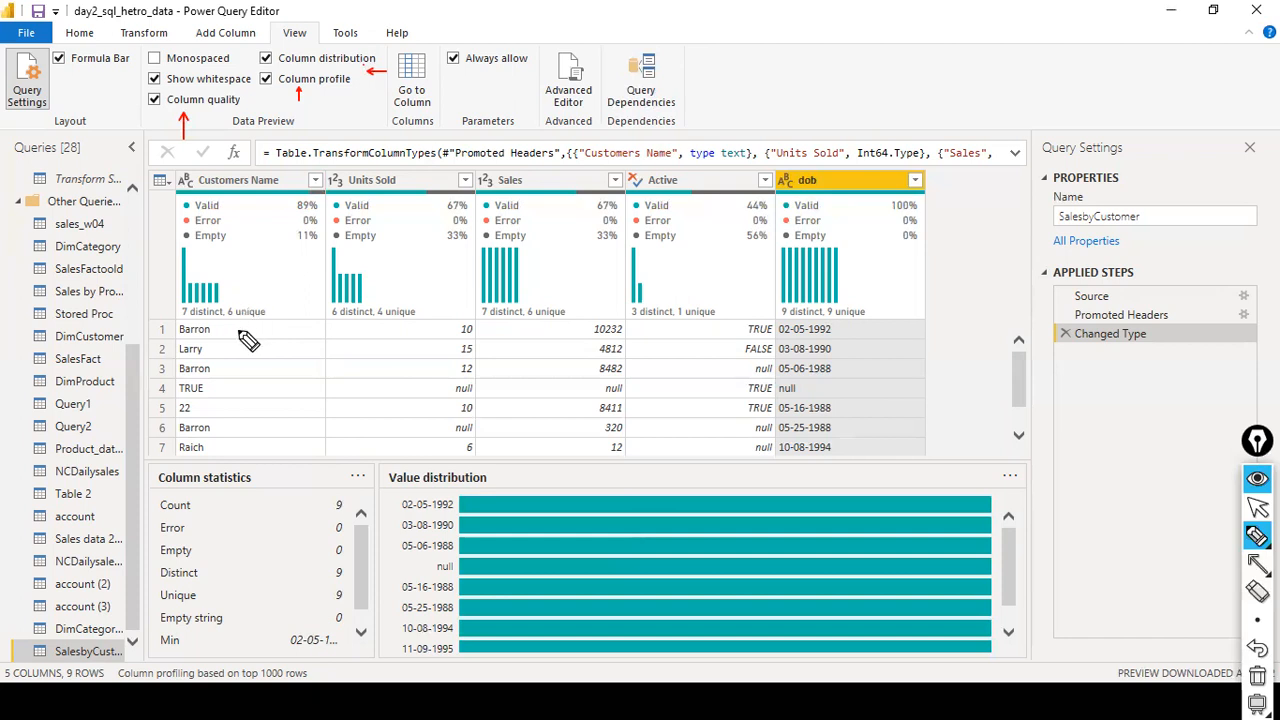
mouse_move(238, 336)
left_mouse_down()
mouse_move(315, 342)
mouse_move(325, 326)
mouse_move(312, 338)
left_mouse_up()
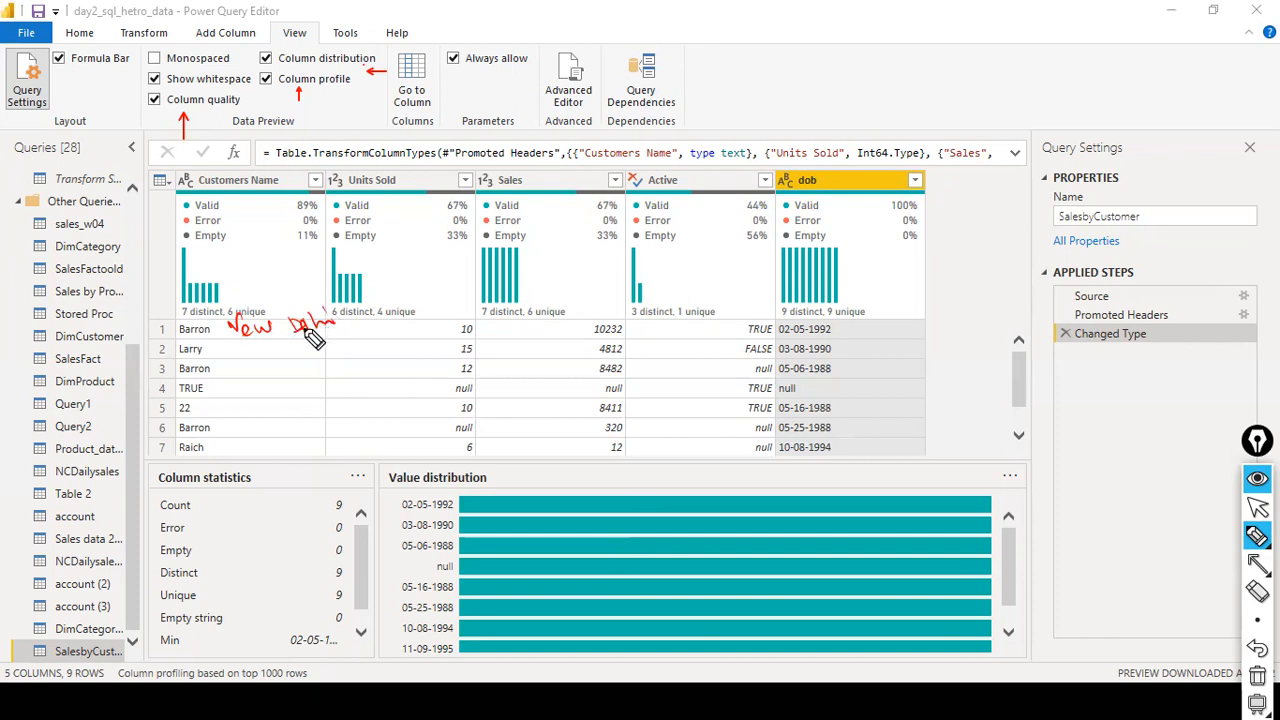
left_click_drag(241, 379, 256, 364)
left_click(260, 376)
left_click_drag(276, 363, 277, 377)
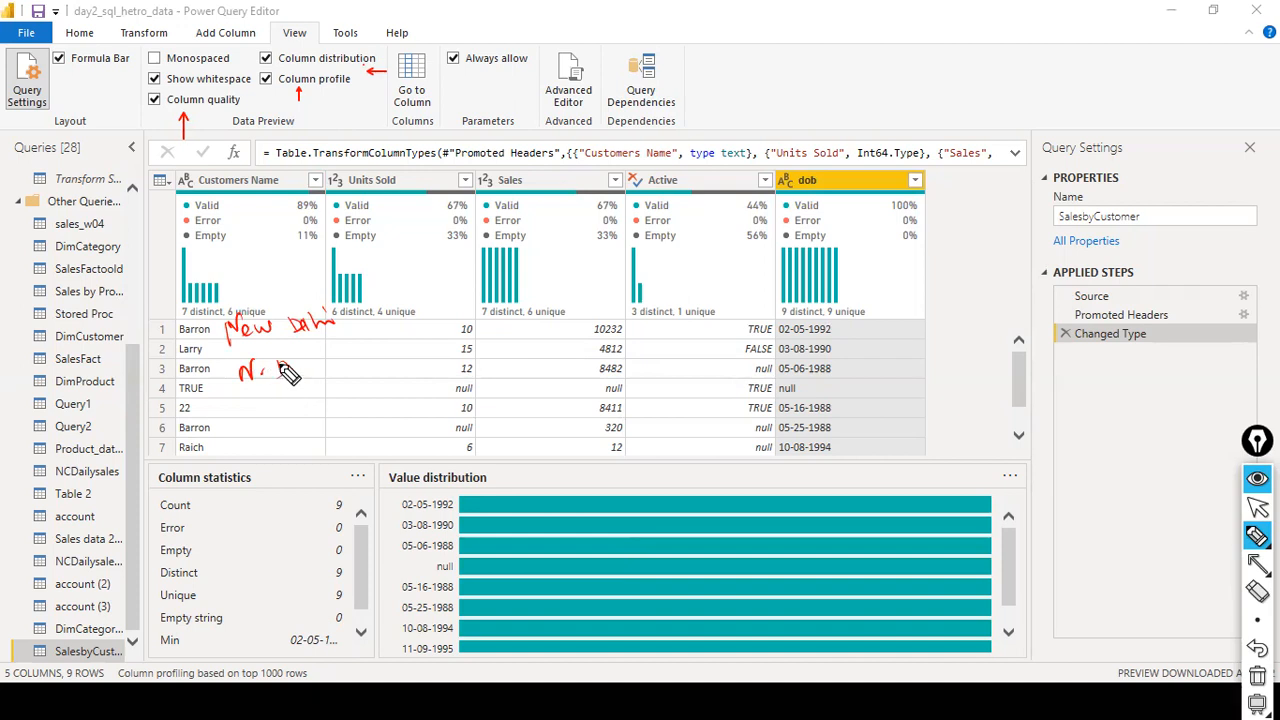
left_click_drag(334, 332, 358, 325)
left_click_drag(290, 377, 324, 363)
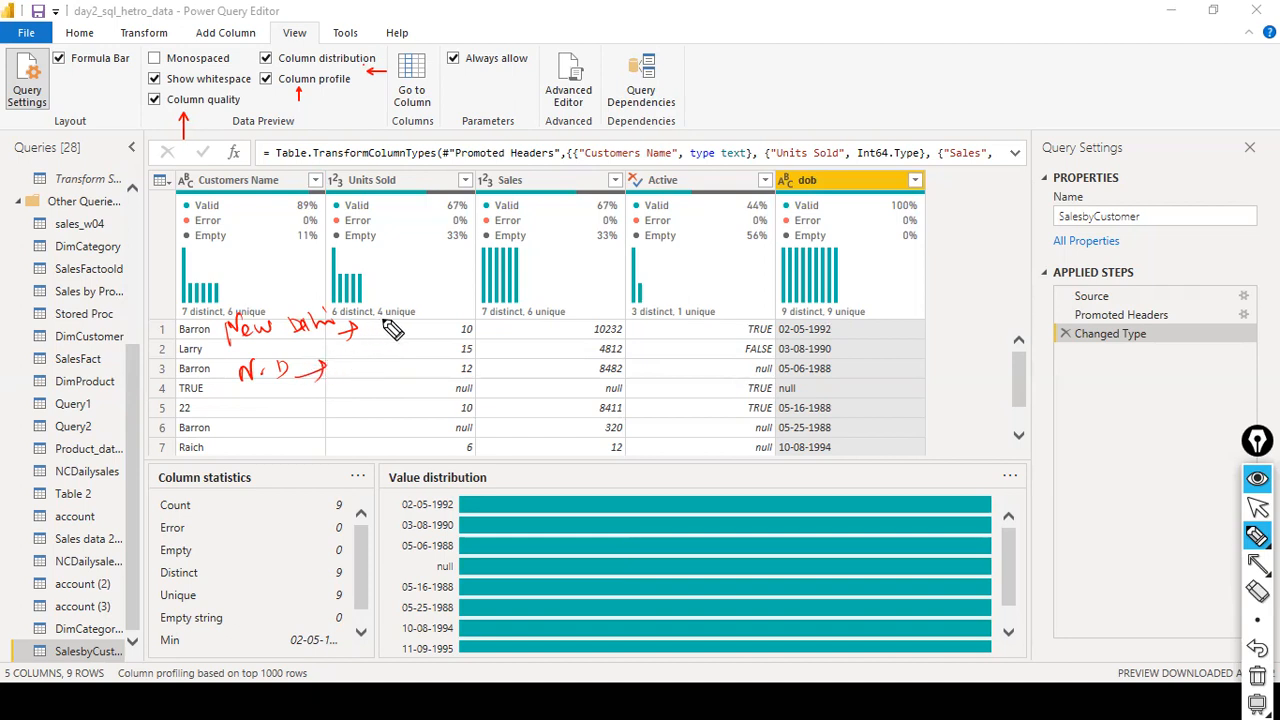
- Write an amount beside New Delhi and 300000 beside N.D, circle both amounts and underline the two place names
mouse_move(361, 319)
left_mouse_down()
mouse_move(370, 336)
mouse_move(404, 312)
mouse_move(368, 336)
mouse_move(406, 328)
mouse_move(430, 298)
left_mouse_up()
mouse_move(332, 382)
left_mouse_down()
mouse_move(350, 362)
mouse_move(422, 358)
left_mouse_up()
left_click_drag(432, 294, 444, 300)
left_click_drag(440, 356, 428, 350)
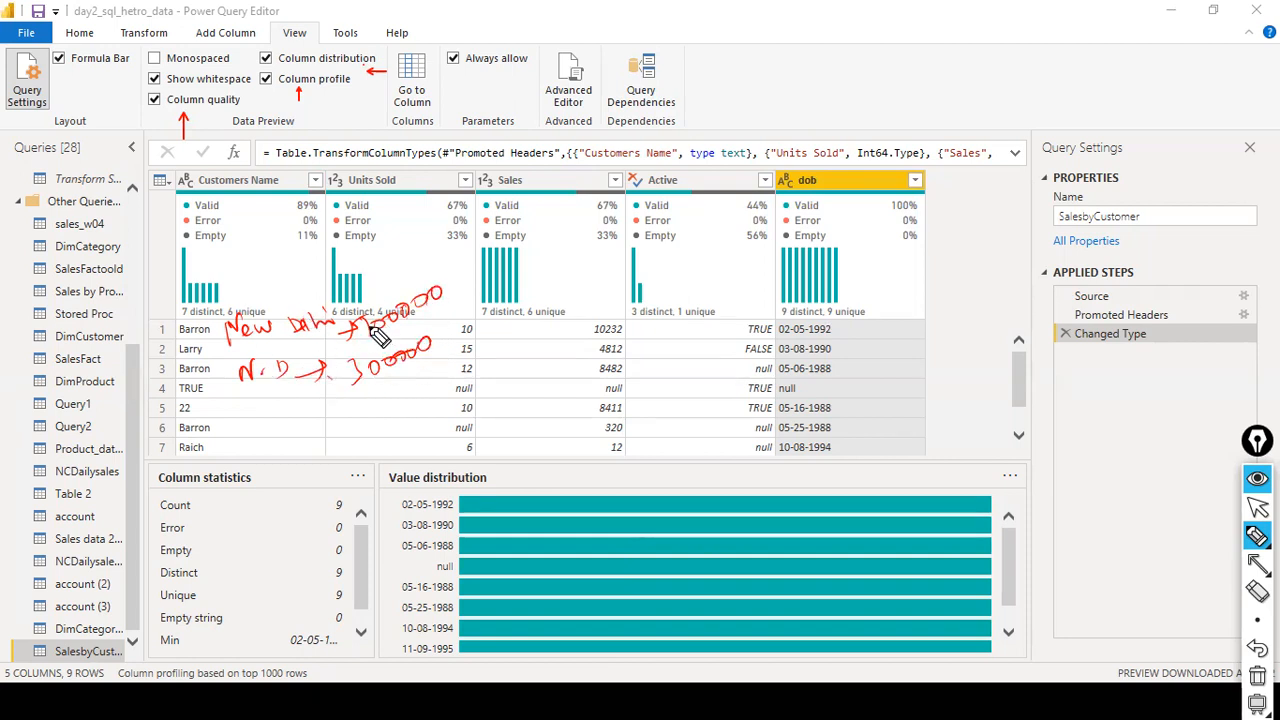
mouse_move(440, 282)
left_mouse_down()
mouse_move(355, 402)
mouse_move(445, 288)
left_mouse_up()
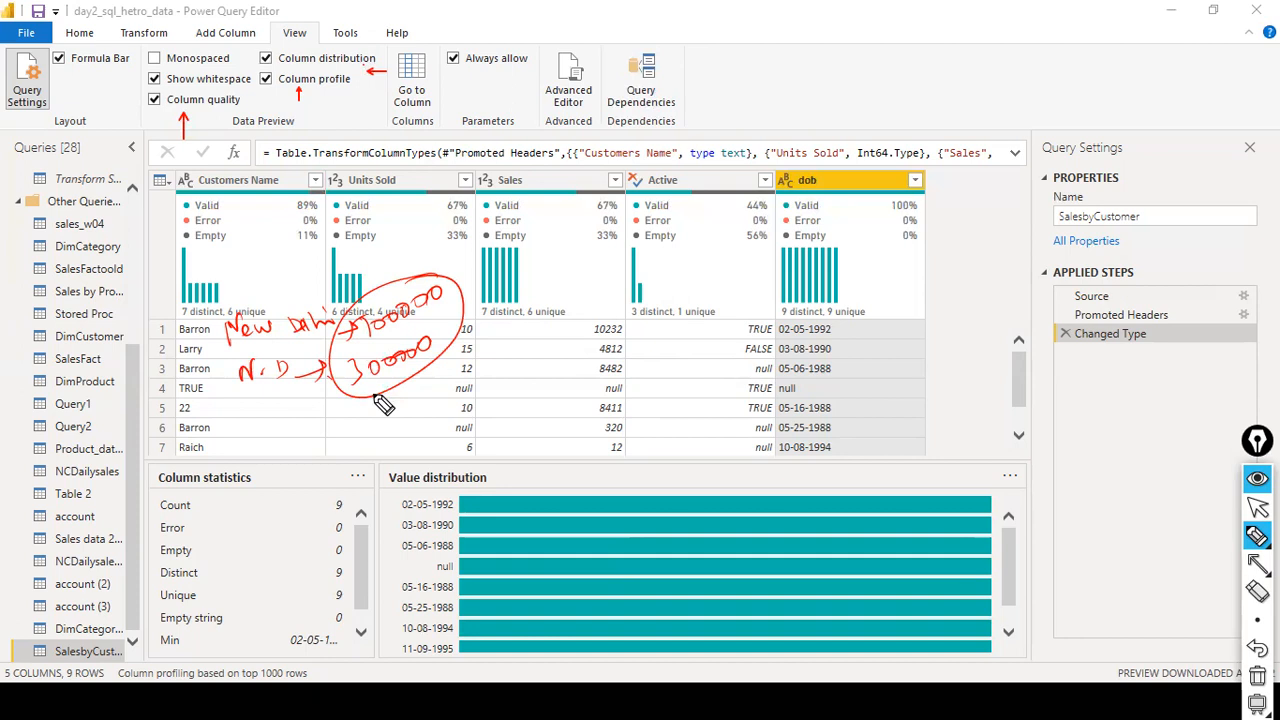
left_click_drag(242, 404, 300, 392)
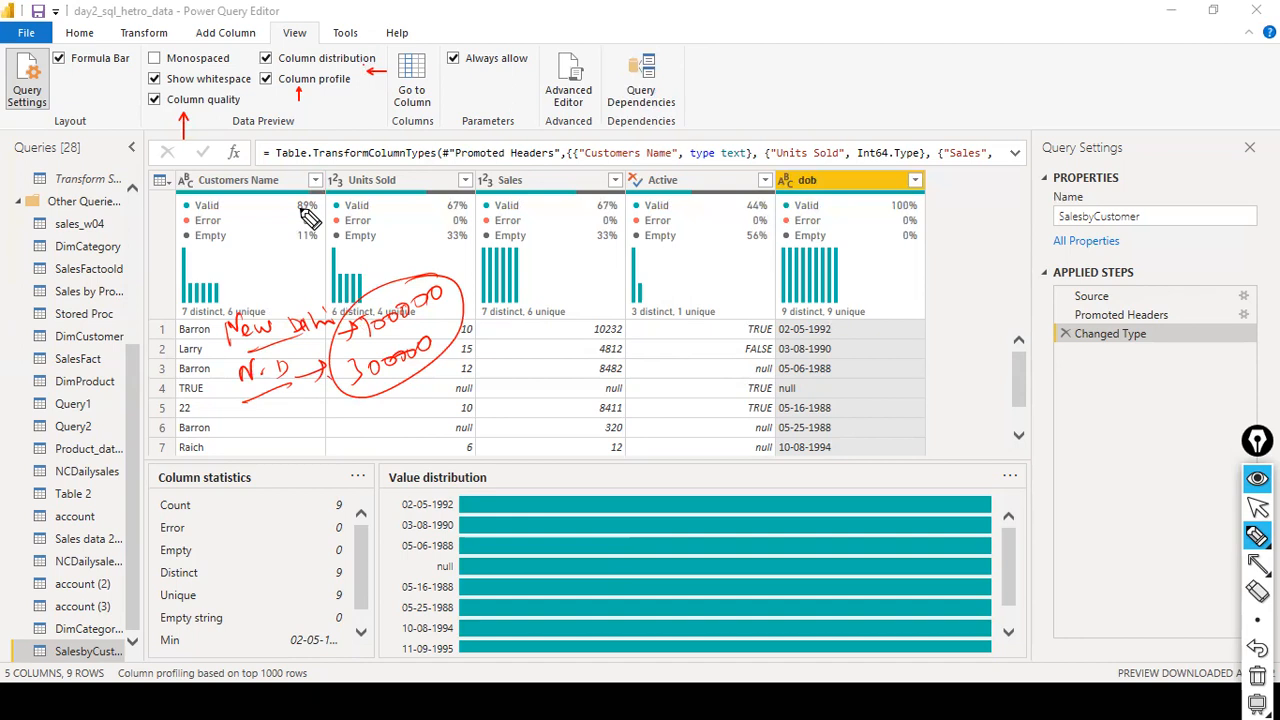
- Handwrite "Data Governance" in the blank area above the query settings and circle it
mouse_move(964, 68)
left_mouse_down()
mouse_move(990, 100)
mouse_move(1115, 90)
left_mouse_up()
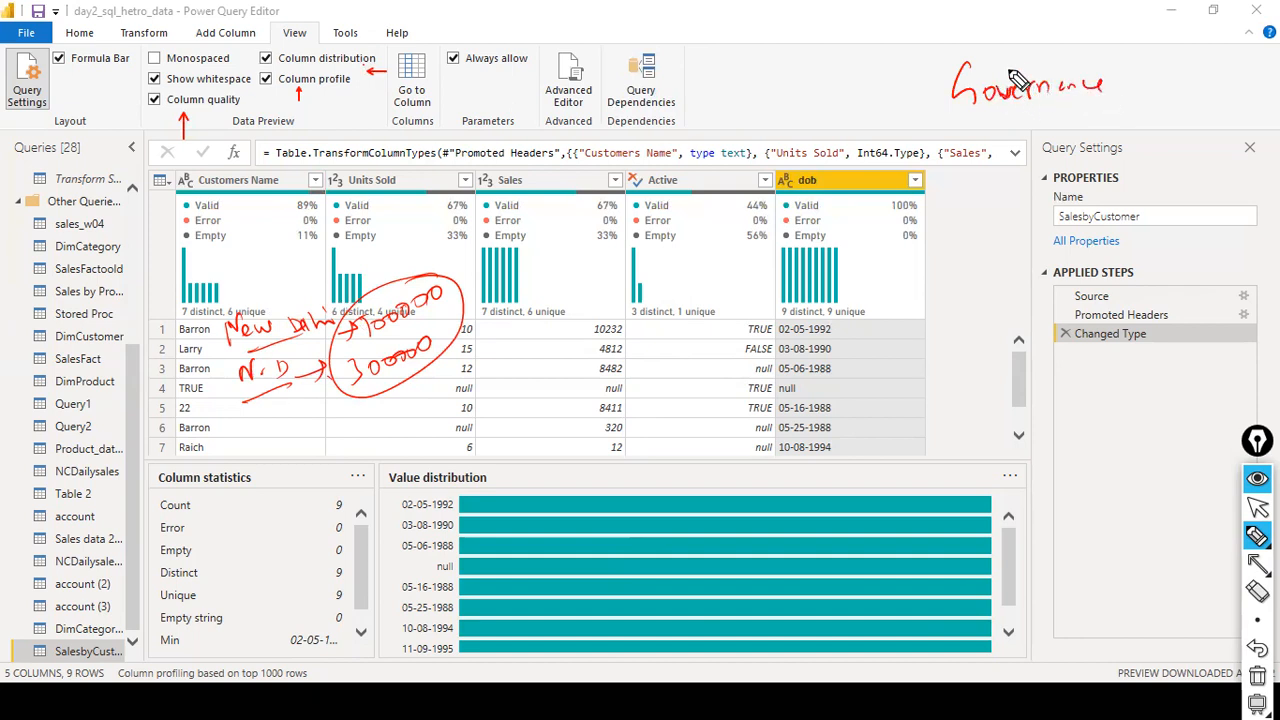
mouse_move(980, 32)
left_mouse_down()
mouse_move(1018, 55)
mouse_move(1104, 50)
left_mouse_up()
left_click_drag(928, 47, 1019, 104)
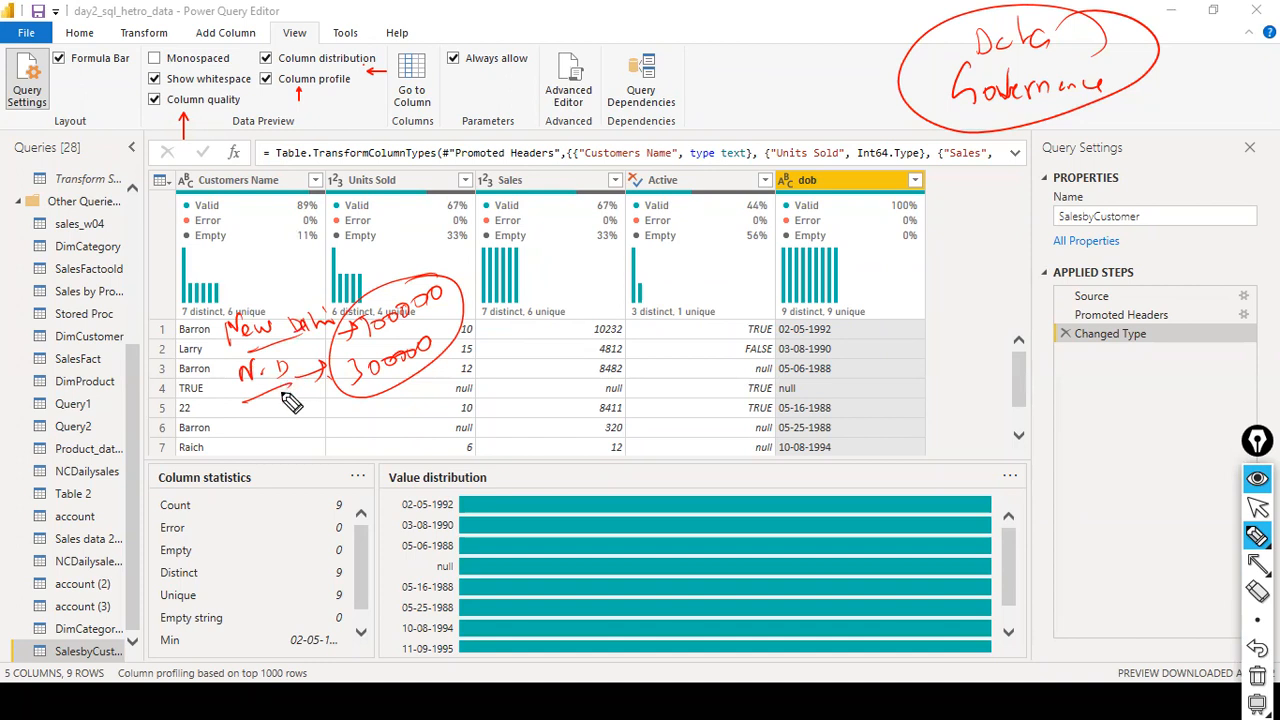
- Circle the handwritten New Delhi and N.D entries together and draw two arrows pointing down at them
left_click_drag(281, 356, 282, 372)
mouse_move(288, 318)
left_mouse_down()
mouse_move(335, 355)
mouse_move(311, 364)
left_mouse_up()
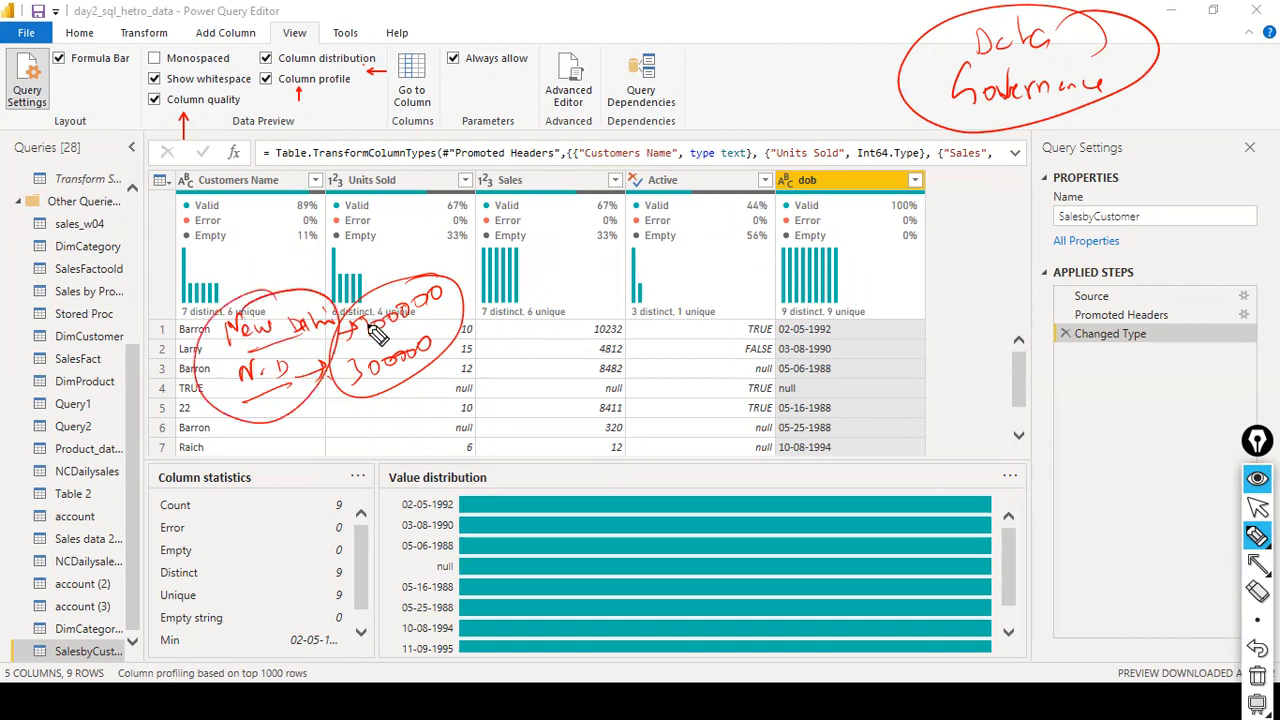
mouse_move(166, 268)
left_mouse_down()
mouse_move(240, 284)
mouse_move(256, 266)
left_mouse_up()
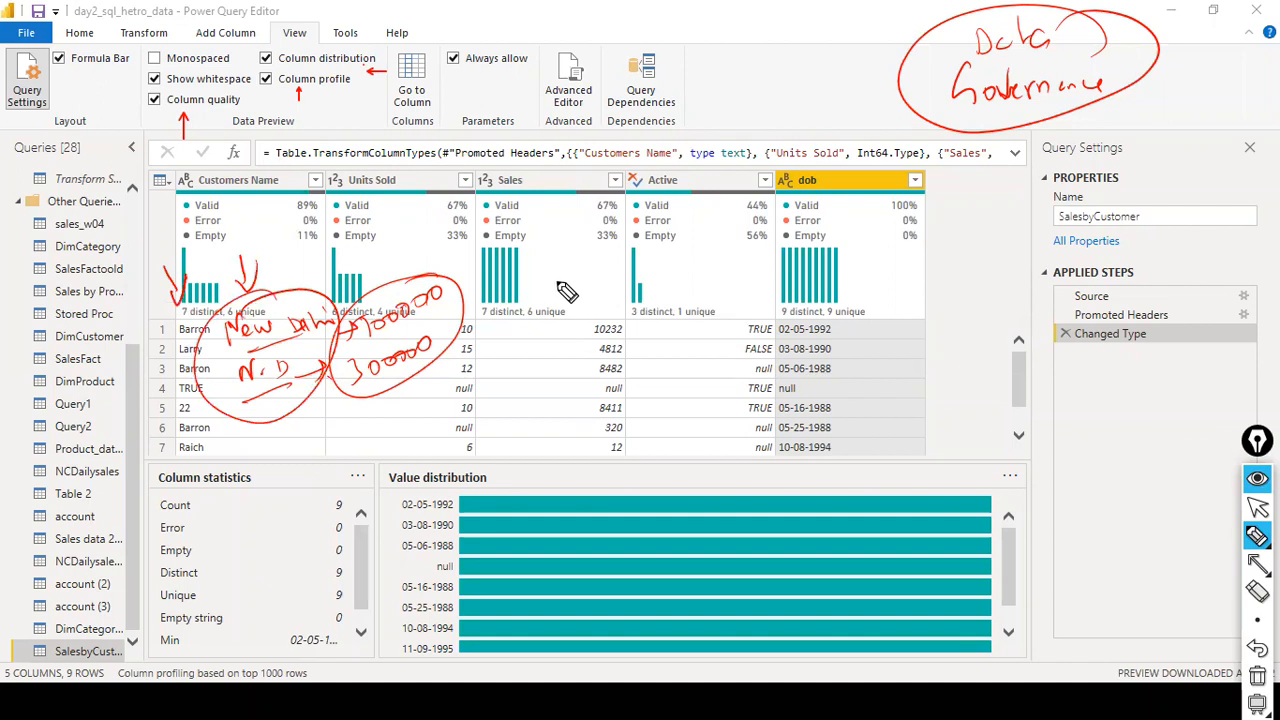
- Write "6 cities" and "7 cities" over the Sales column, and mark the New Delhi and N.D entries again
mouse_move(565, 290)
left_mouse_down()
mouse_move(627, 283)
mouse_move(624, 258)
mouse_move(630, 300)
left_mouse_up()
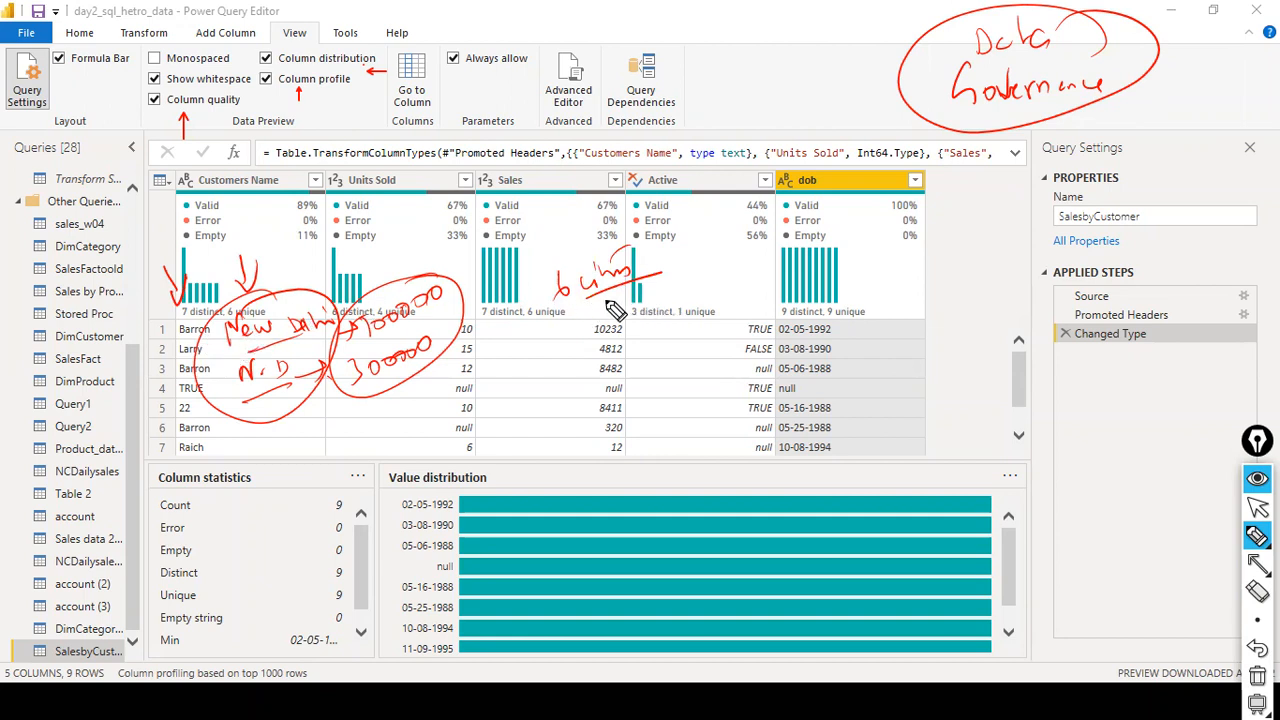
left_click_drag(592, 308, 684, 293)
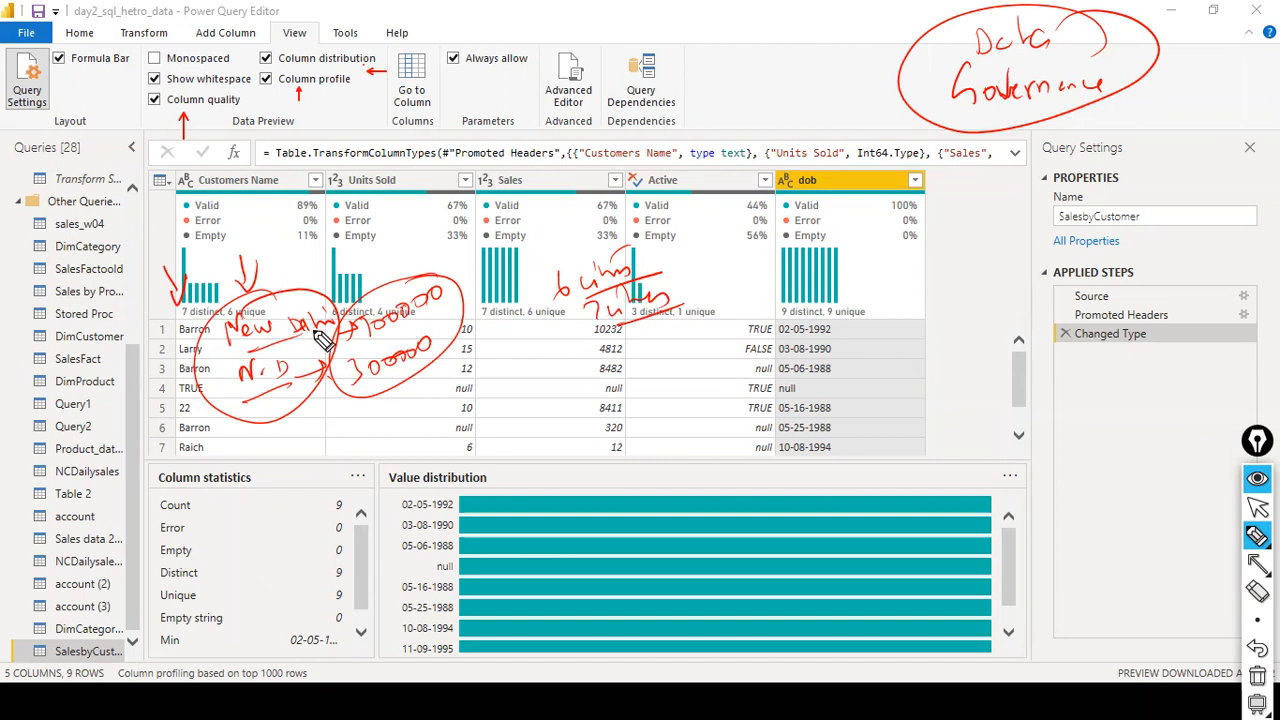
left_click_drag(295, 395, 218, 389)
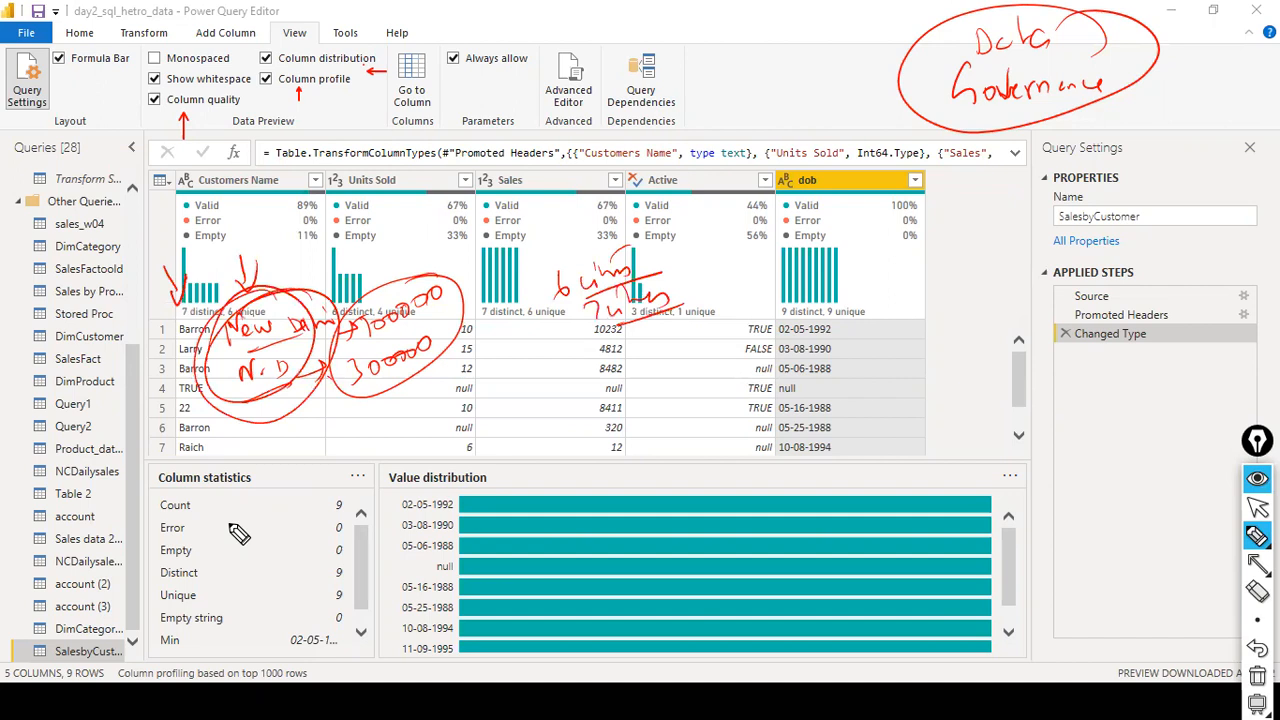
left_click_drag(198, 402, 241, 385)
left_click_drag(231, 373, 232, 410)
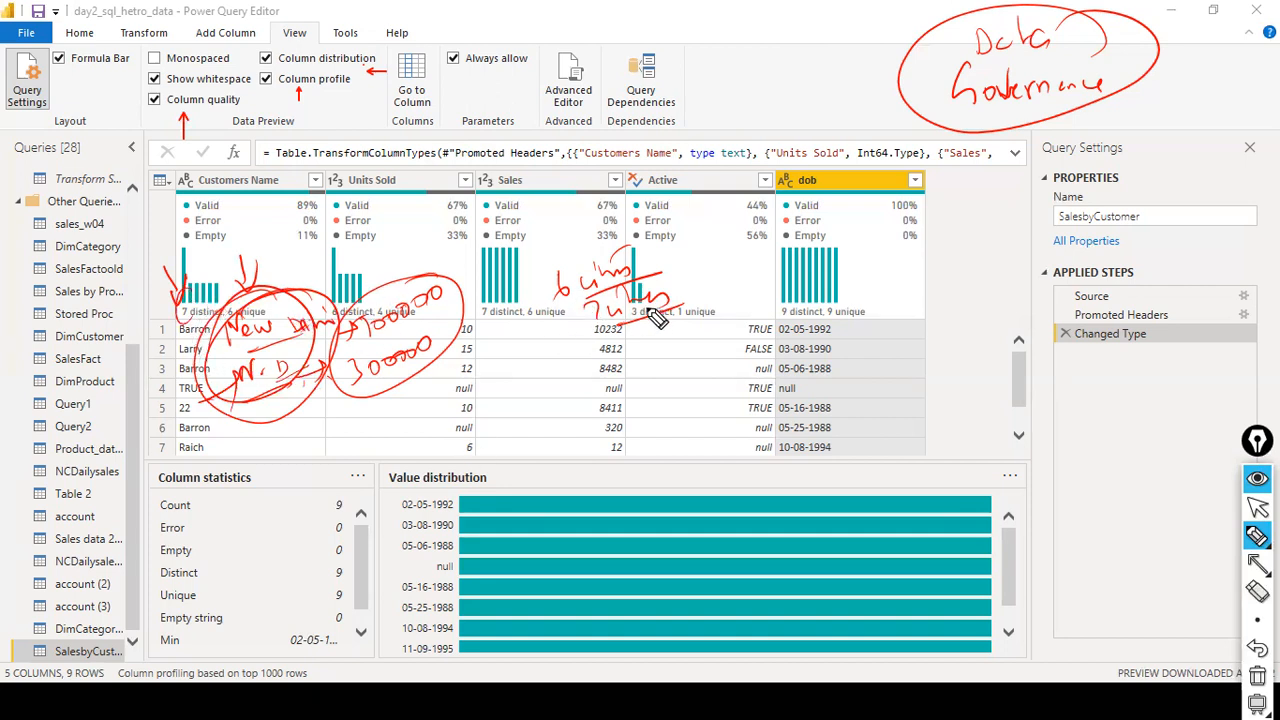
- Emphasize the "7 cities" note, the N.D entry and the two amounts with circles and an arrow, and erase all annotations
left_click_drag(580, 333, 578, 342)
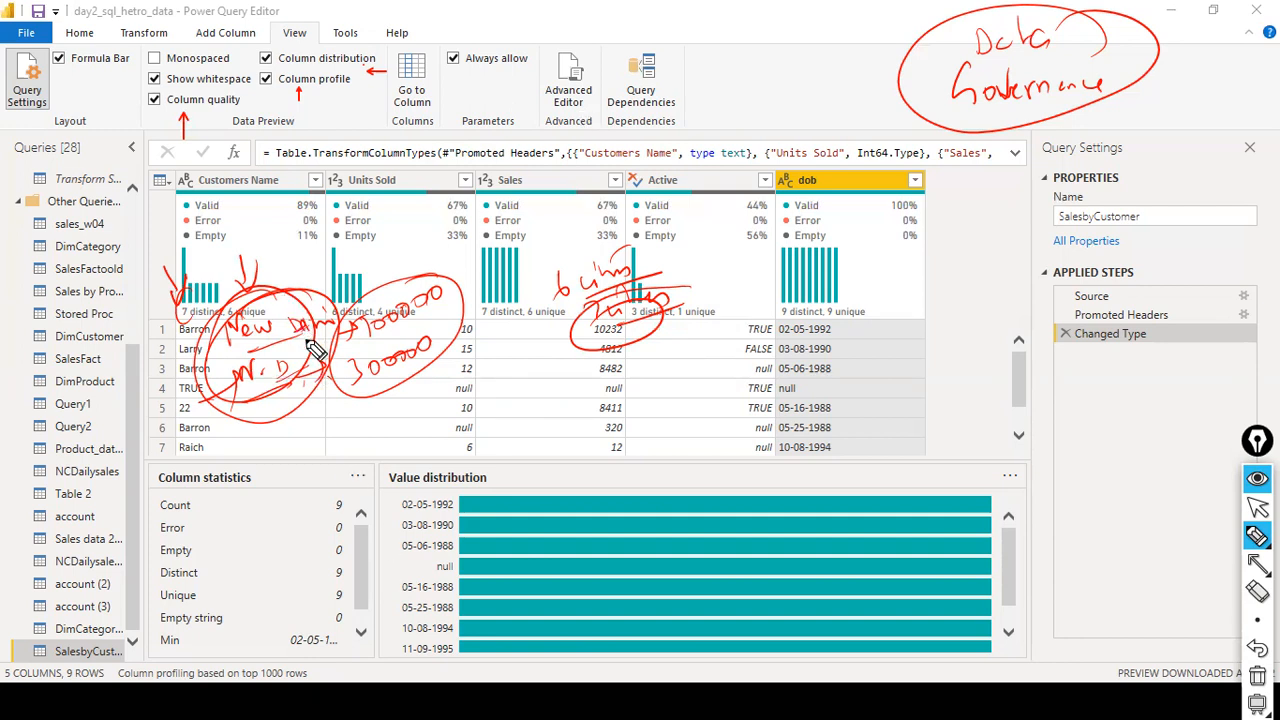
left_click_drag(546, 358, 579, 329)
left_click_drag(567, 331, 571, 354)
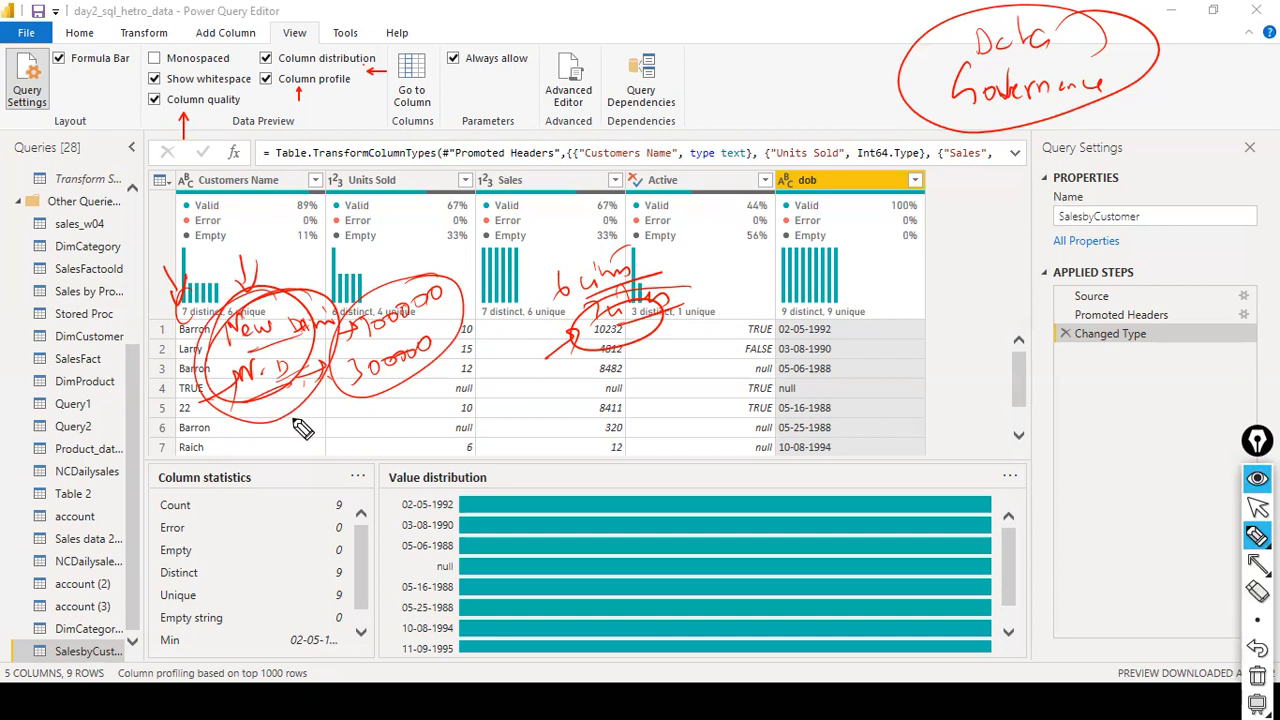
left_click_drag(220, 385, 282, 392)
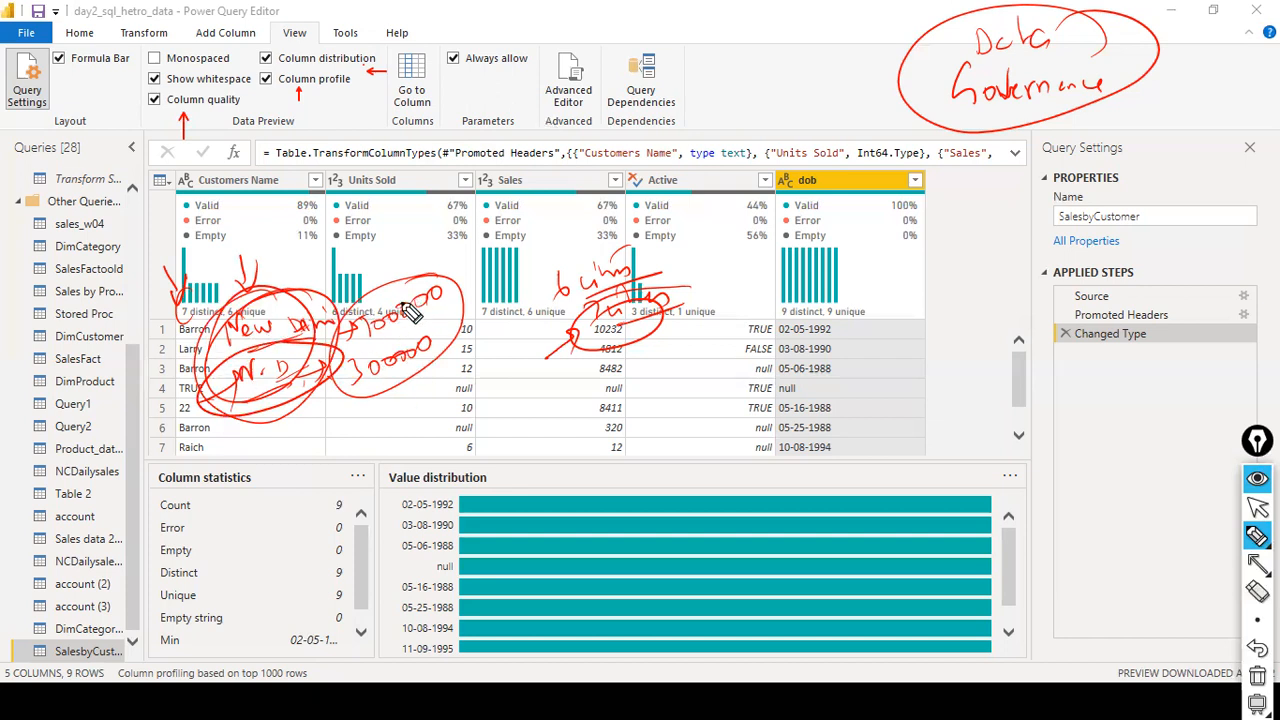
mouse_move(350, 322)
left_mouse_down()
mouse_move(434, 332)
mouse_move(352, 332)
left_mouse_up()
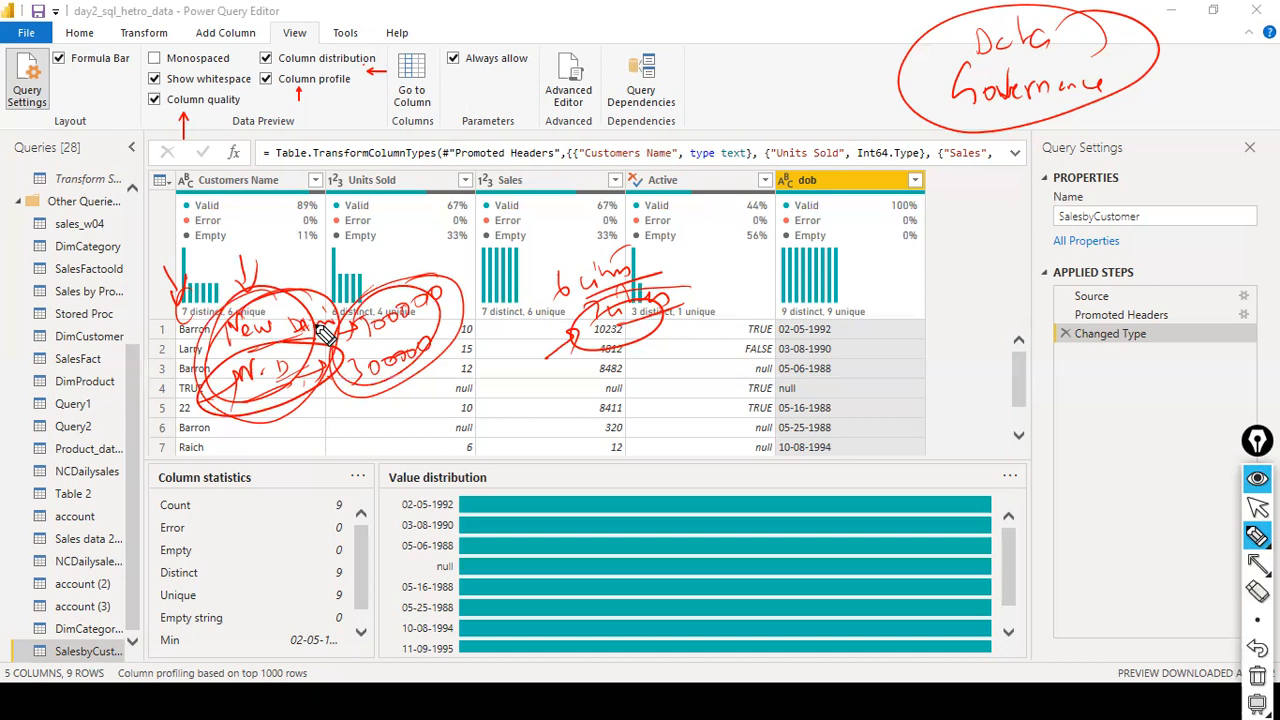
left_click_drag(356, 266, 340, 304)
key("ctrl+shift+7")
key("ctrl+shift+2")
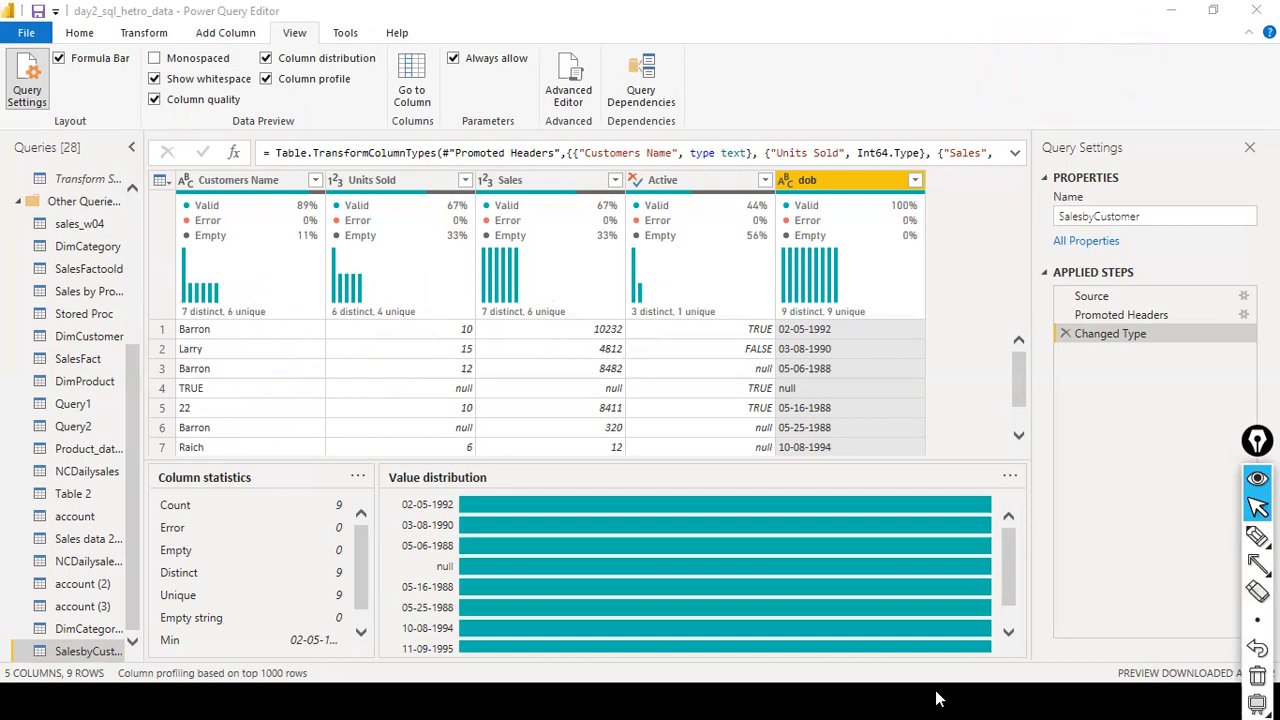
- Close the query editor with the changes applied and show the blank report page in Report view
key("XF86AudioLowerVolume")
left_click(77, 33)
left_click(26, 33)
left_click(82, 70)
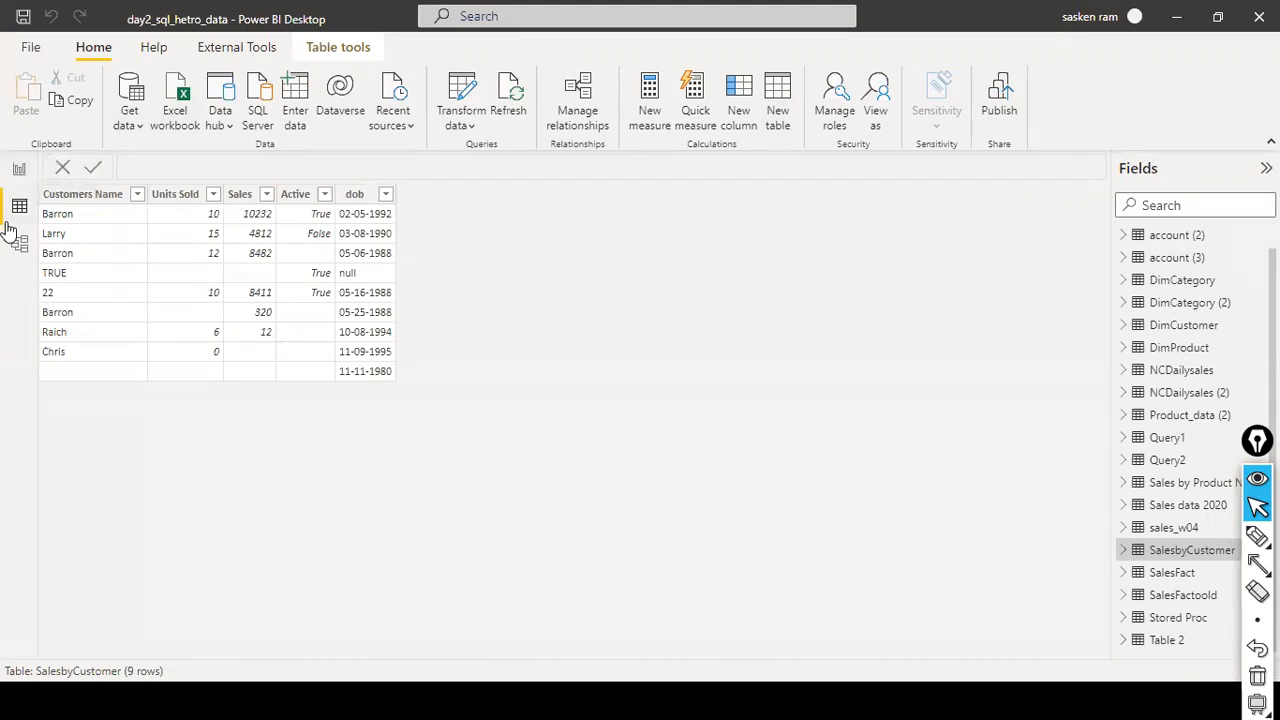
left_click(19, 170)
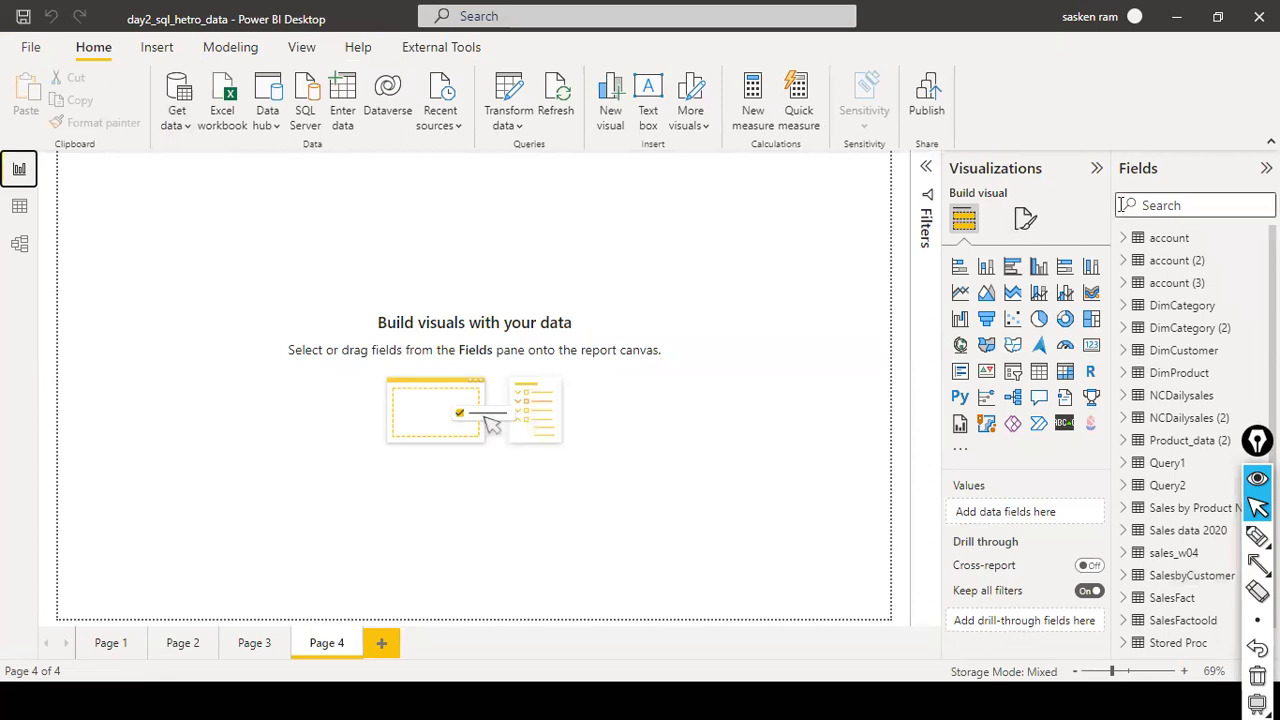
- Reopen the Power Query Editor on the sales_w04 query and display its Transform commands
left_click(520, 126)
left_click(533, 158)
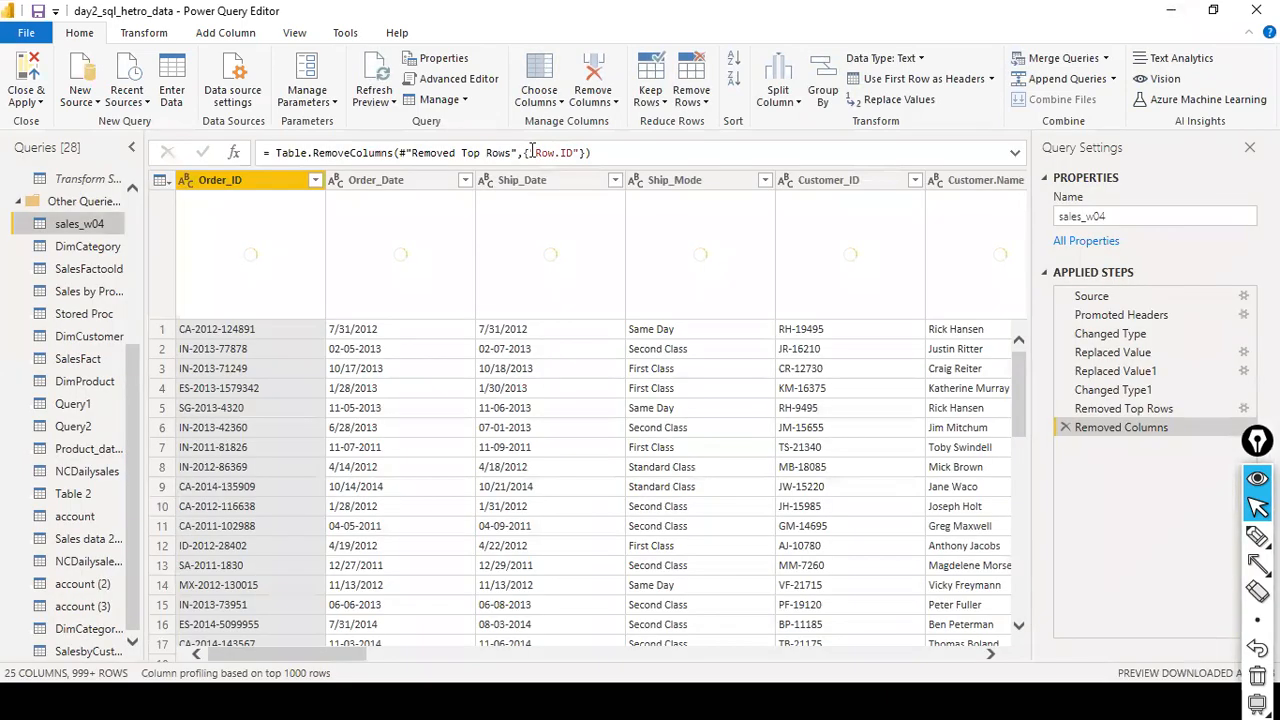
key("alt+Tab")
key("Escape")
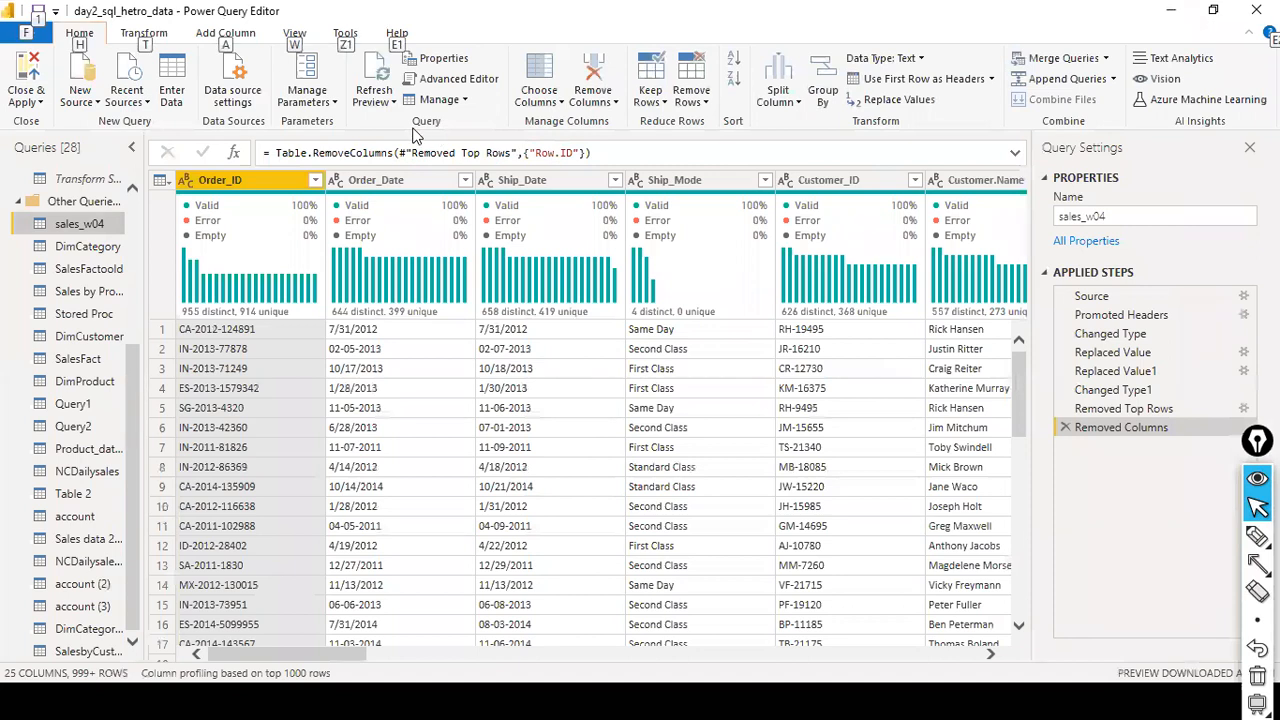
left_click(148, 37)
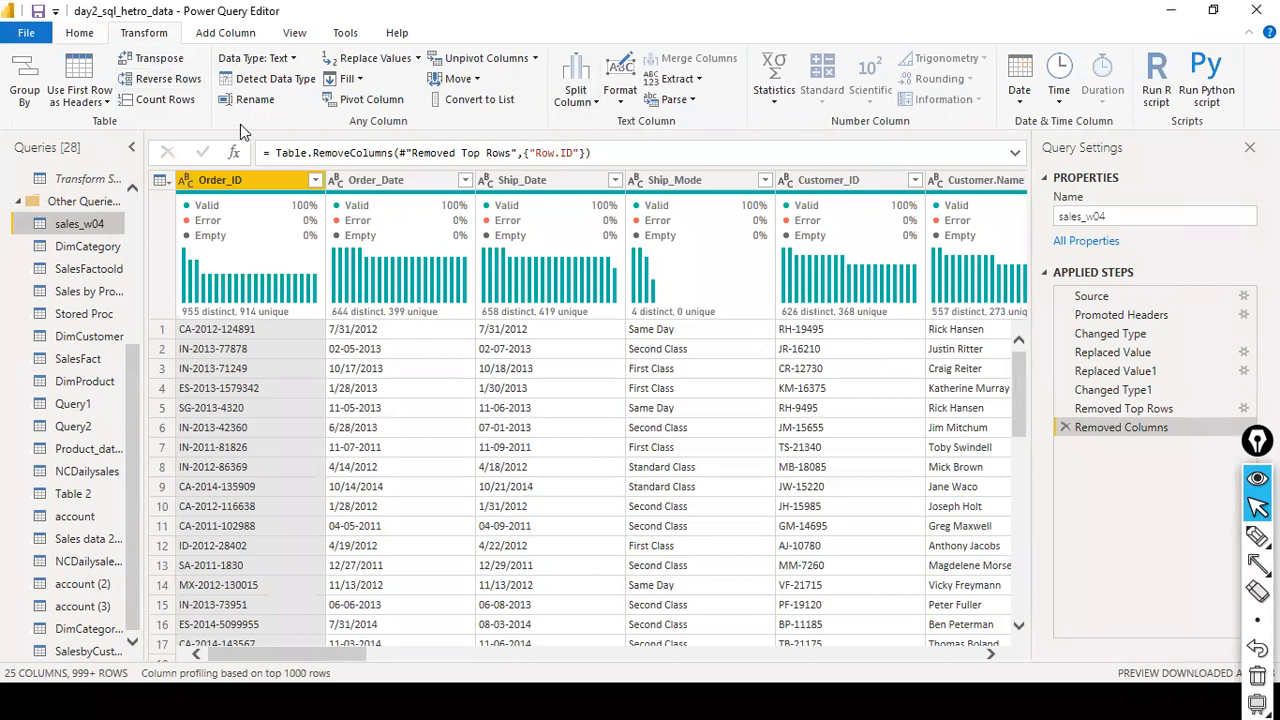
- Draw an arrow at Count Rows, erase it, and draw red arrows at Transpose, Pivot Column and Unpivot Columns
key("ctrl+shift+a")
left_click_drag(238, 33, 190, 79)
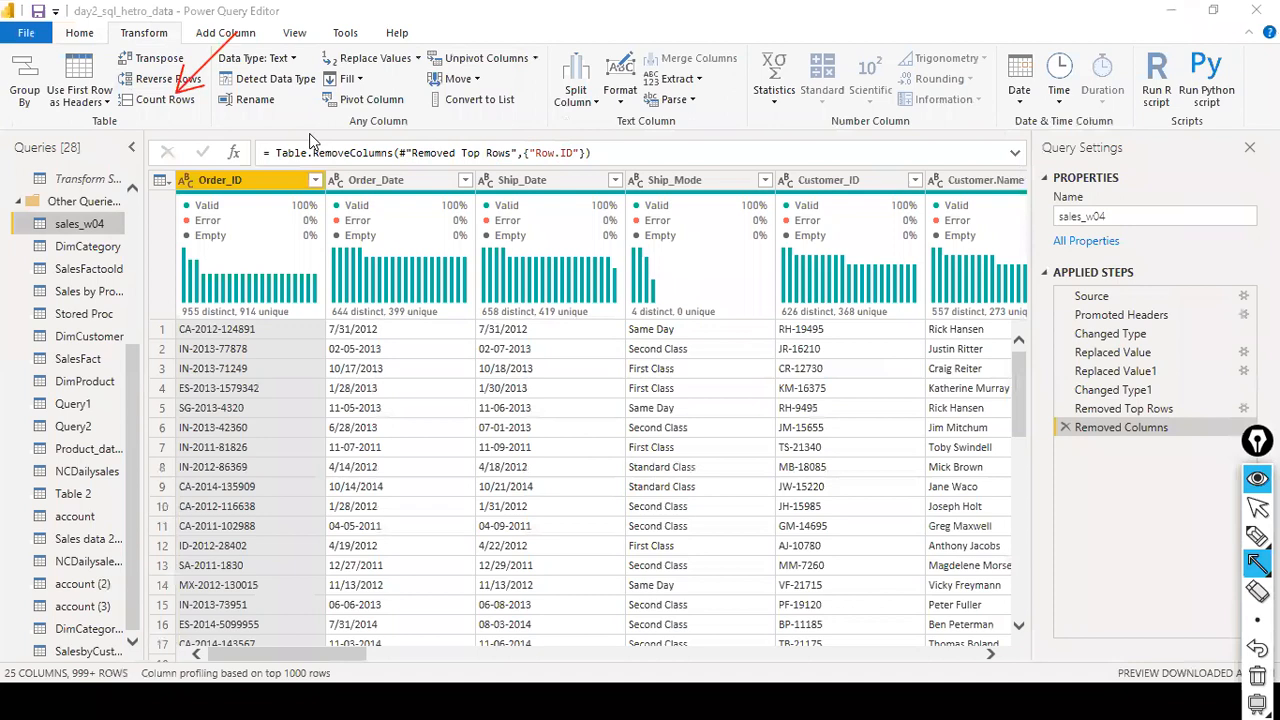
key("ctrl+shift+7")
left_click_drag(70, 46, 125, 68)
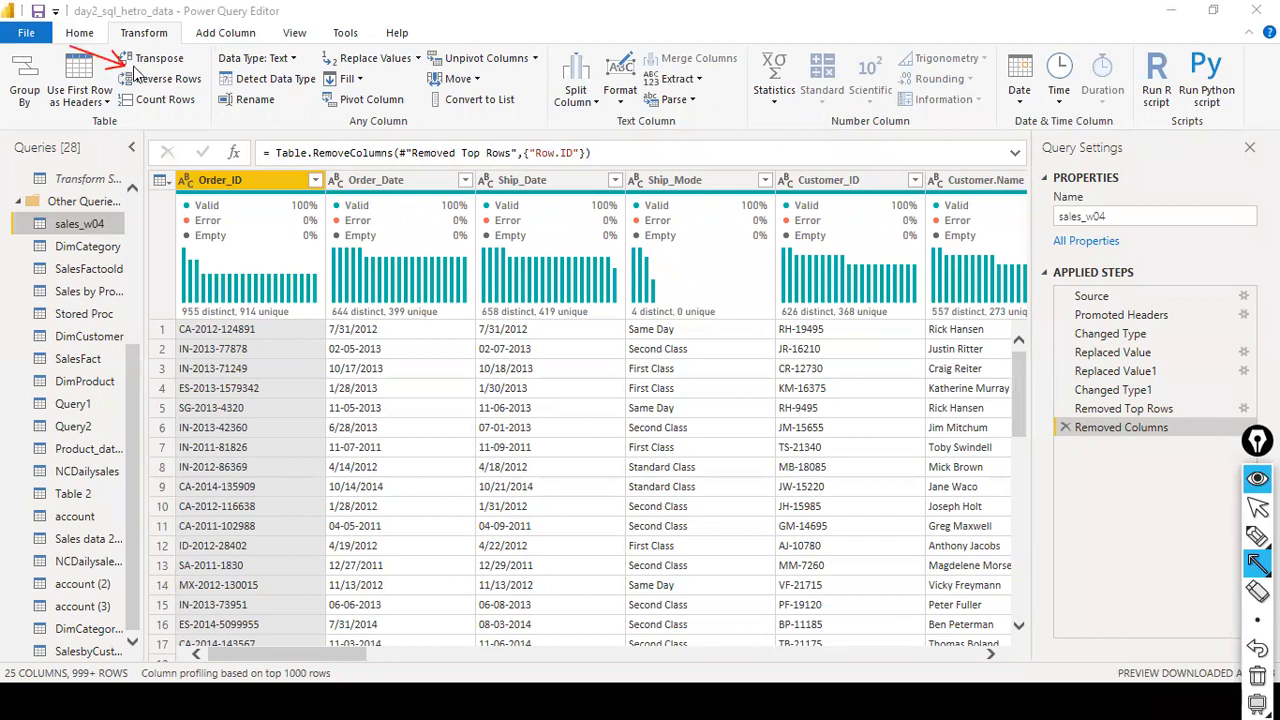
left_click_drag(314, 104, 337, 99)
left_click_drag(412, 62, 438, 56)
key("ctrl+shift+2")
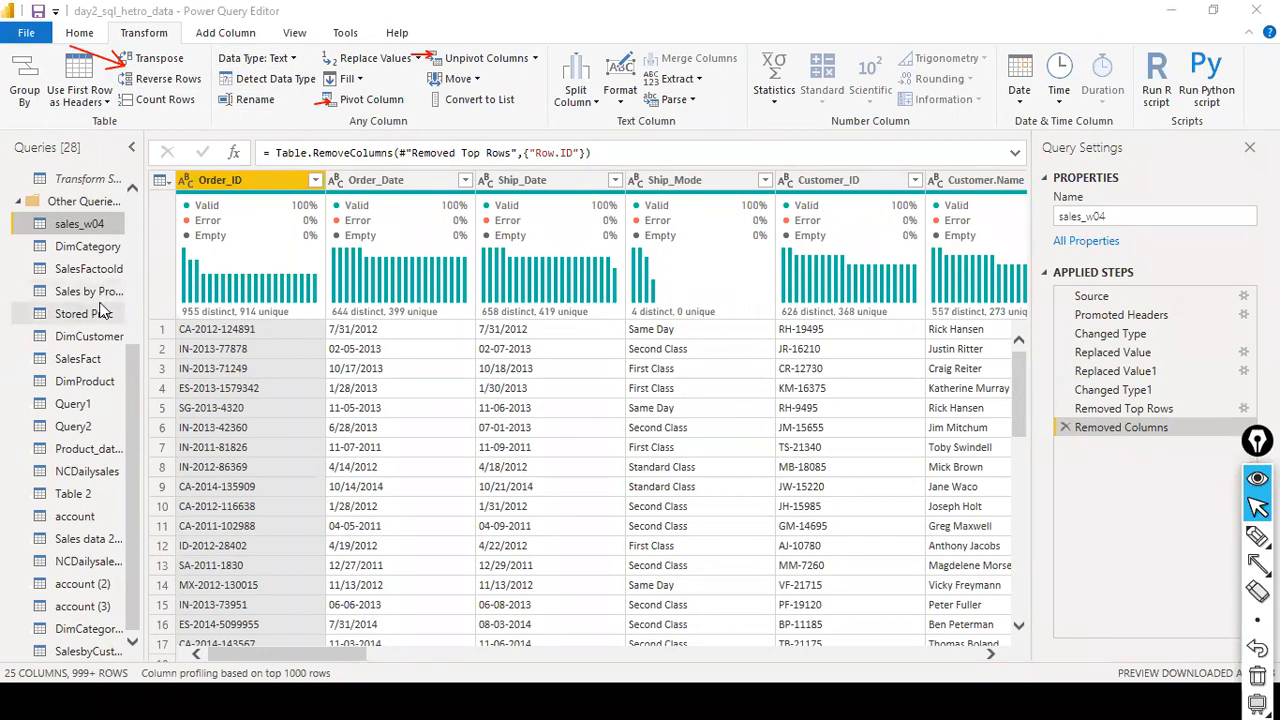
scroll(40, 200, "up", 4)
left_click(26, 32)
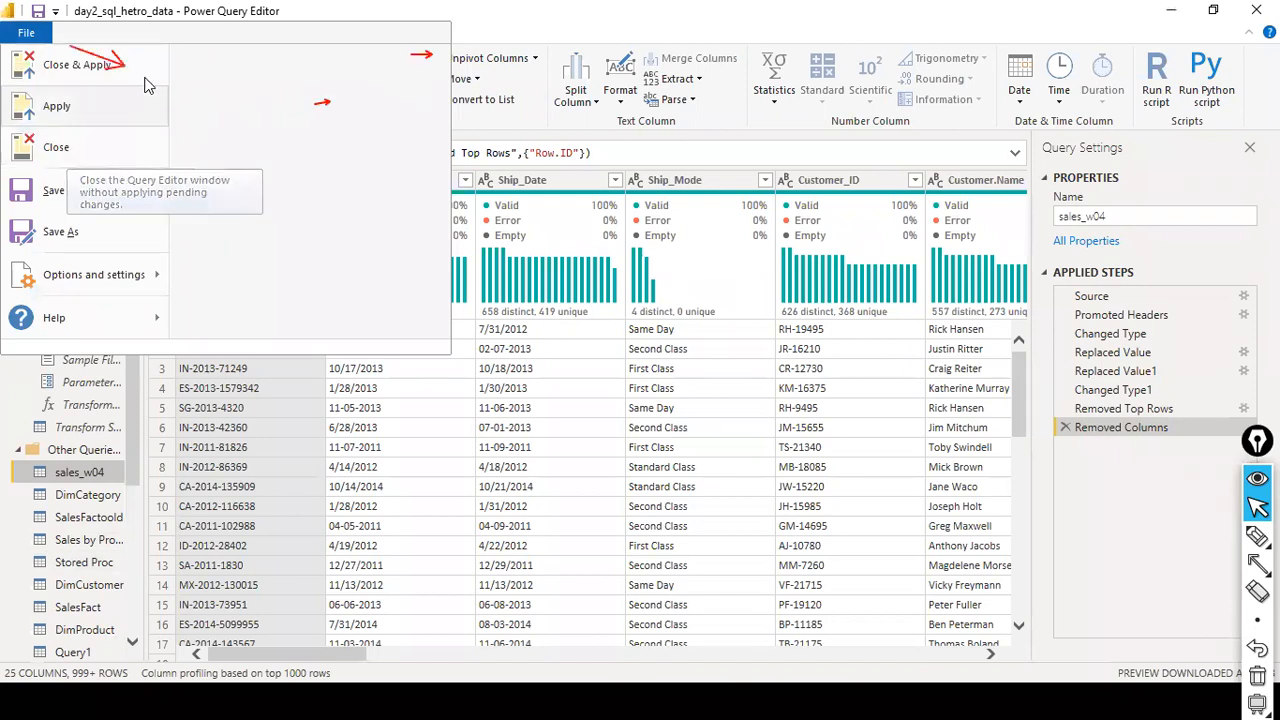
left_click(296, 37)
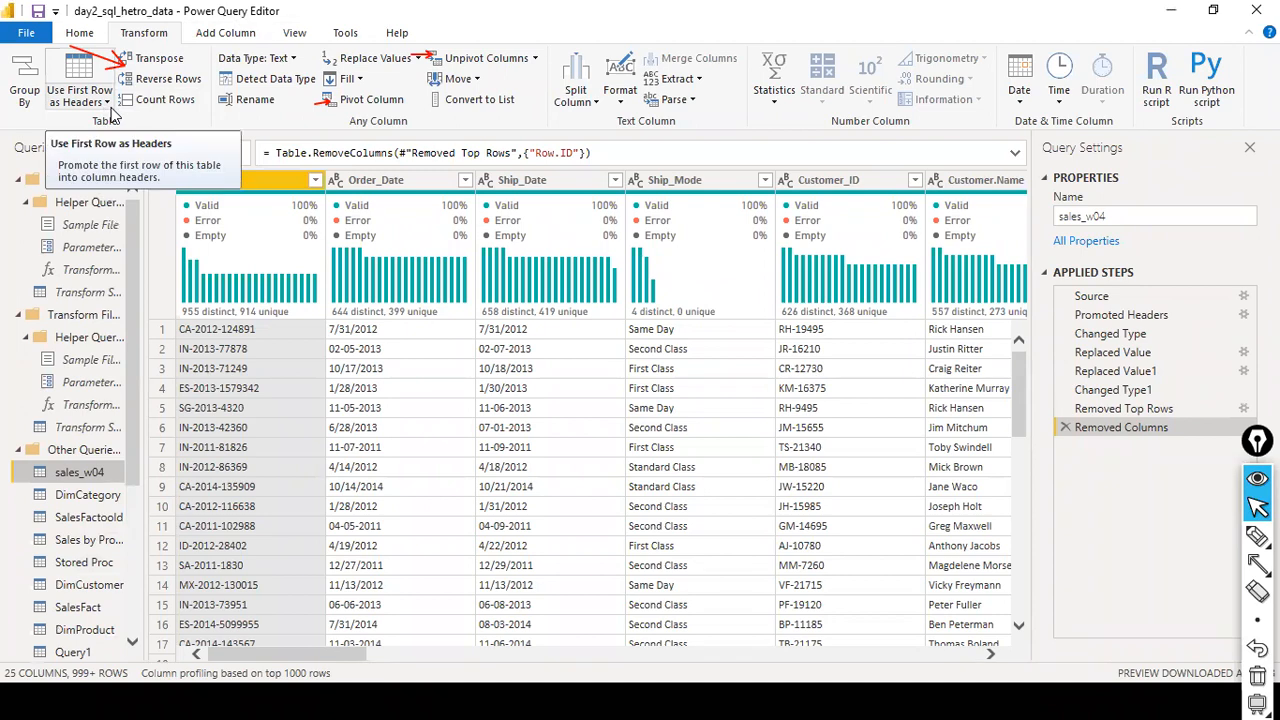
- Import the Expenses sheet from the Excel workbook expenses.xlsx as a new query and select that query
left_click(80, 32)
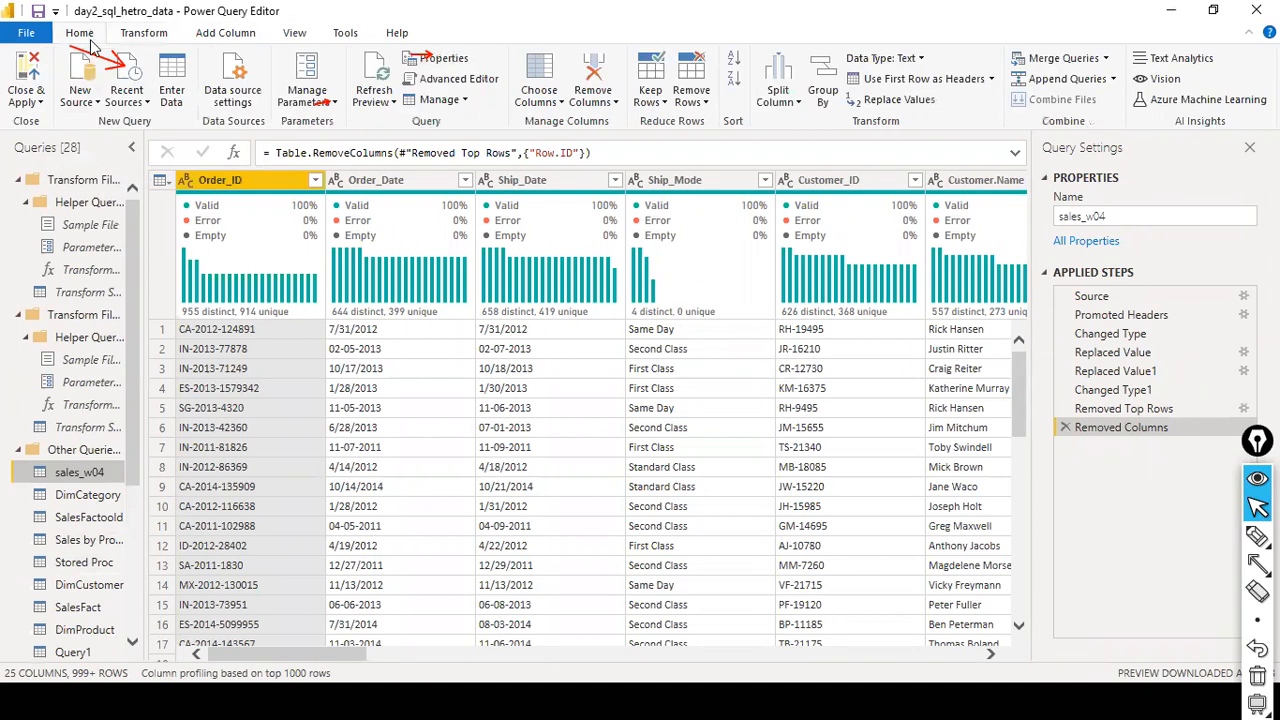
left_click(88, 105)
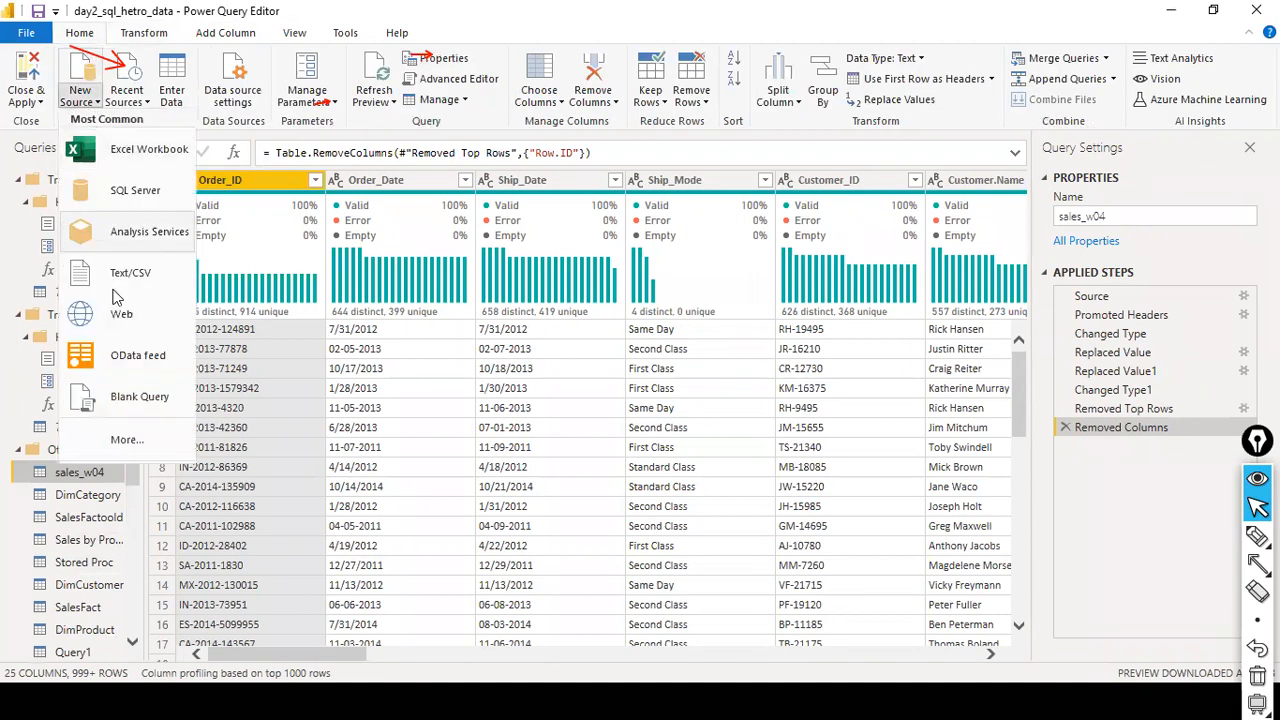
left_click(148, 163)
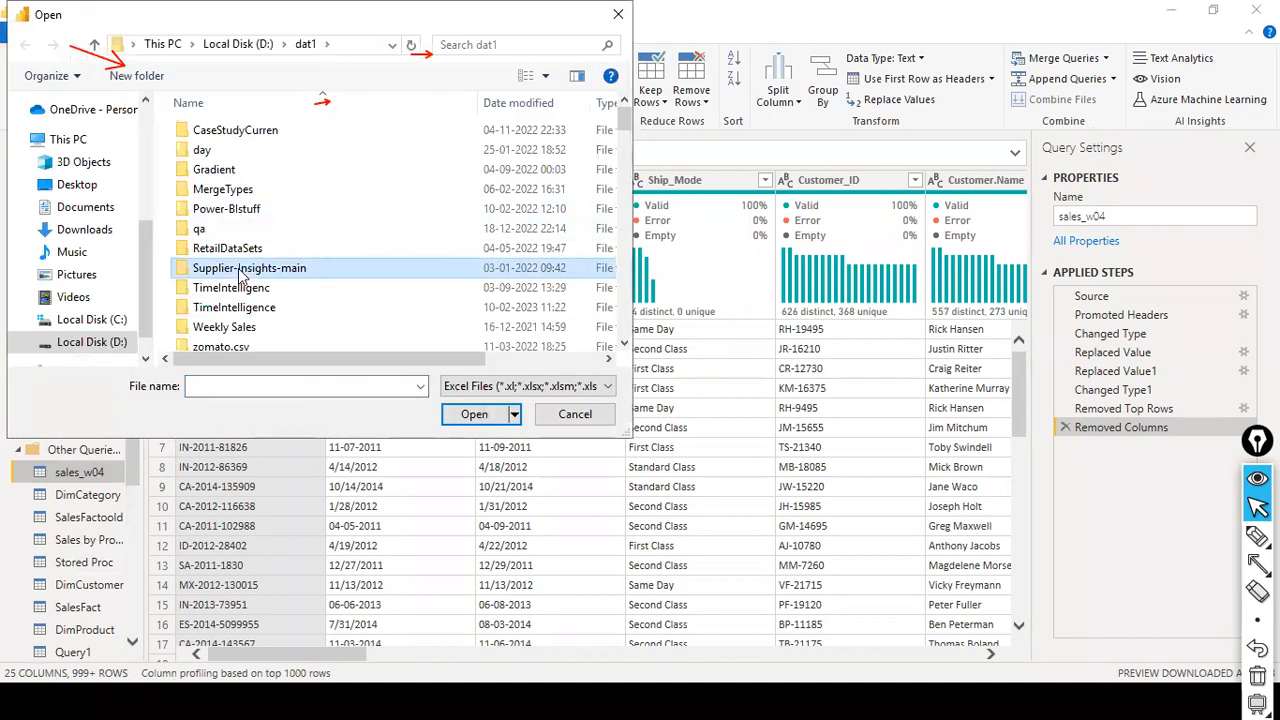
type("expenses.xls")
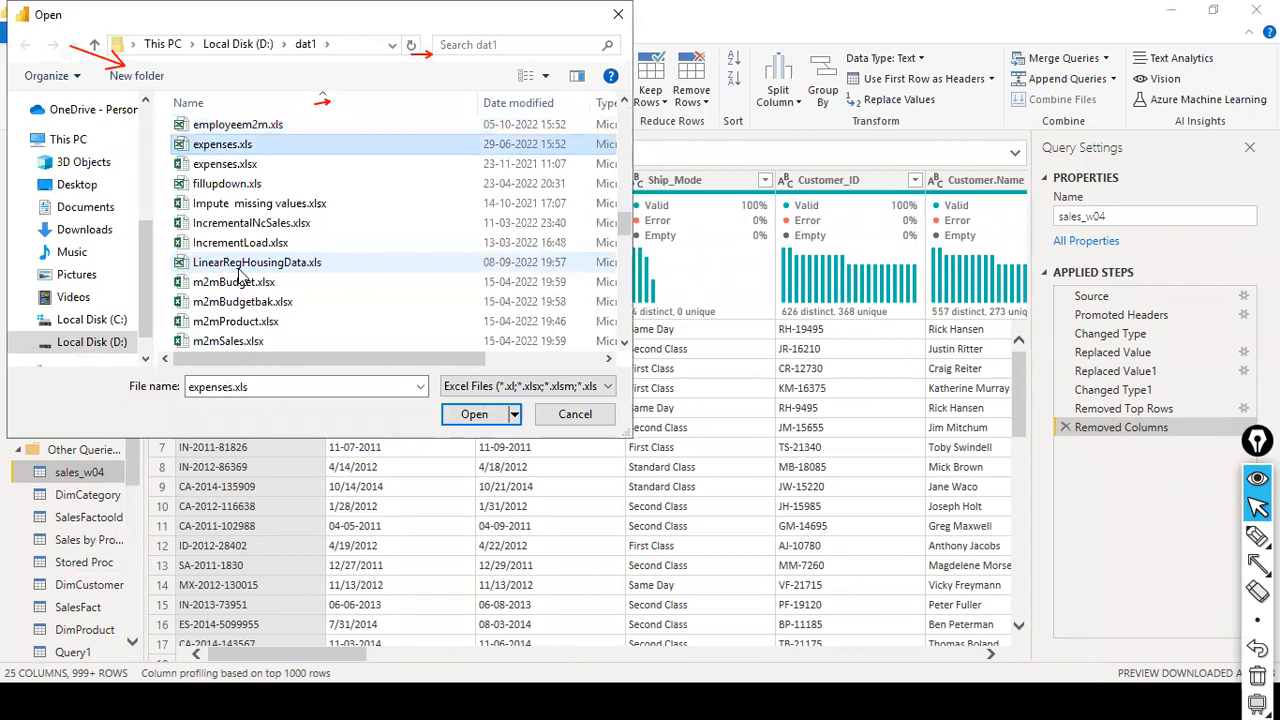
left_click(245, 165)
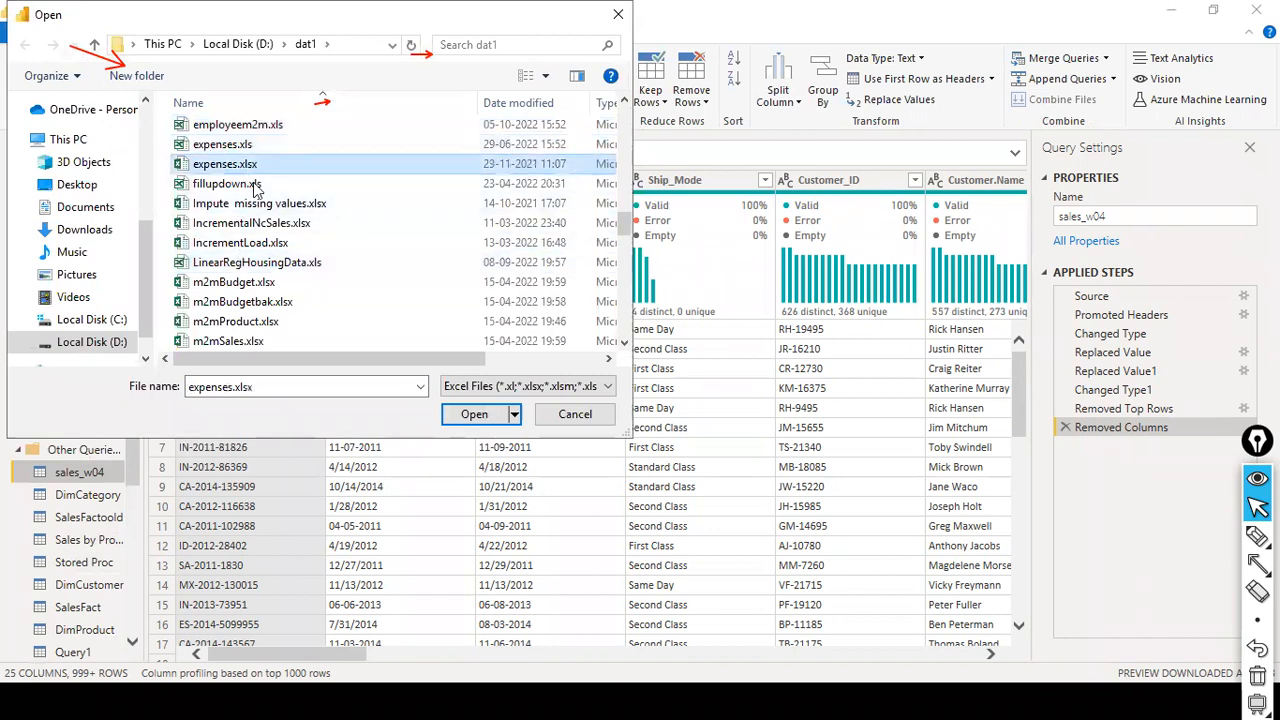
left_click(474, 414)
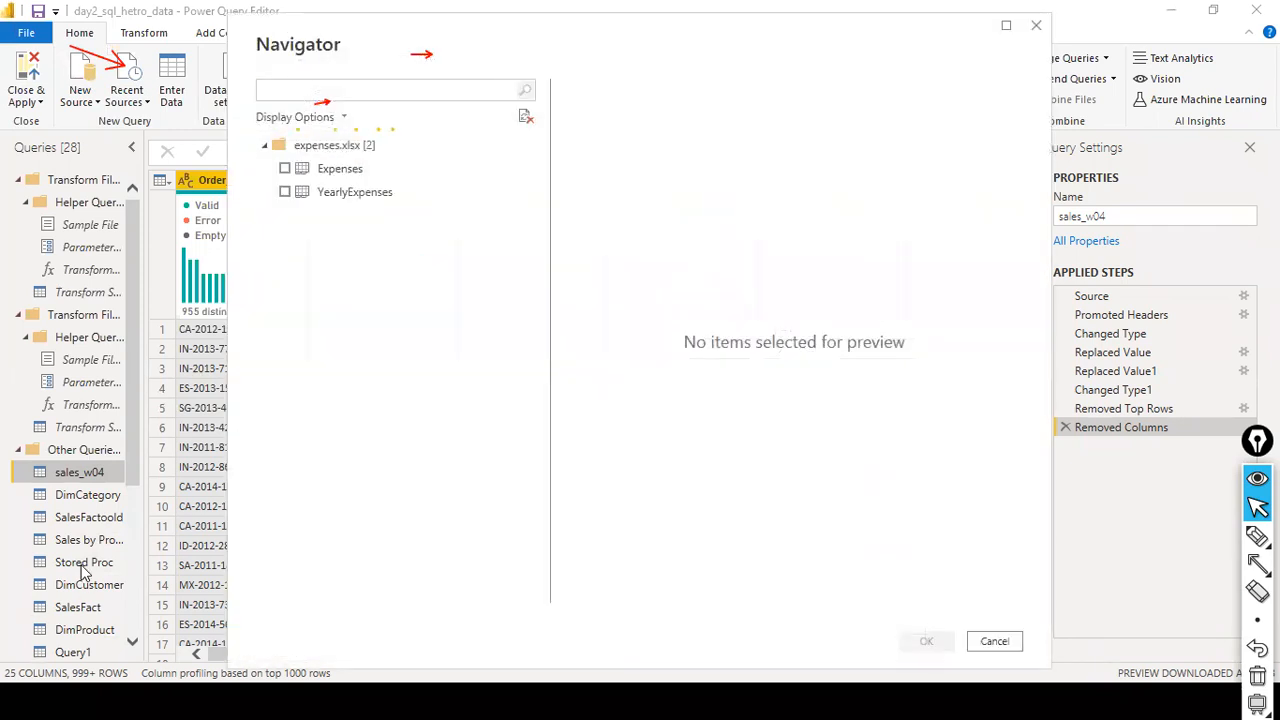
left_click(285, 169)
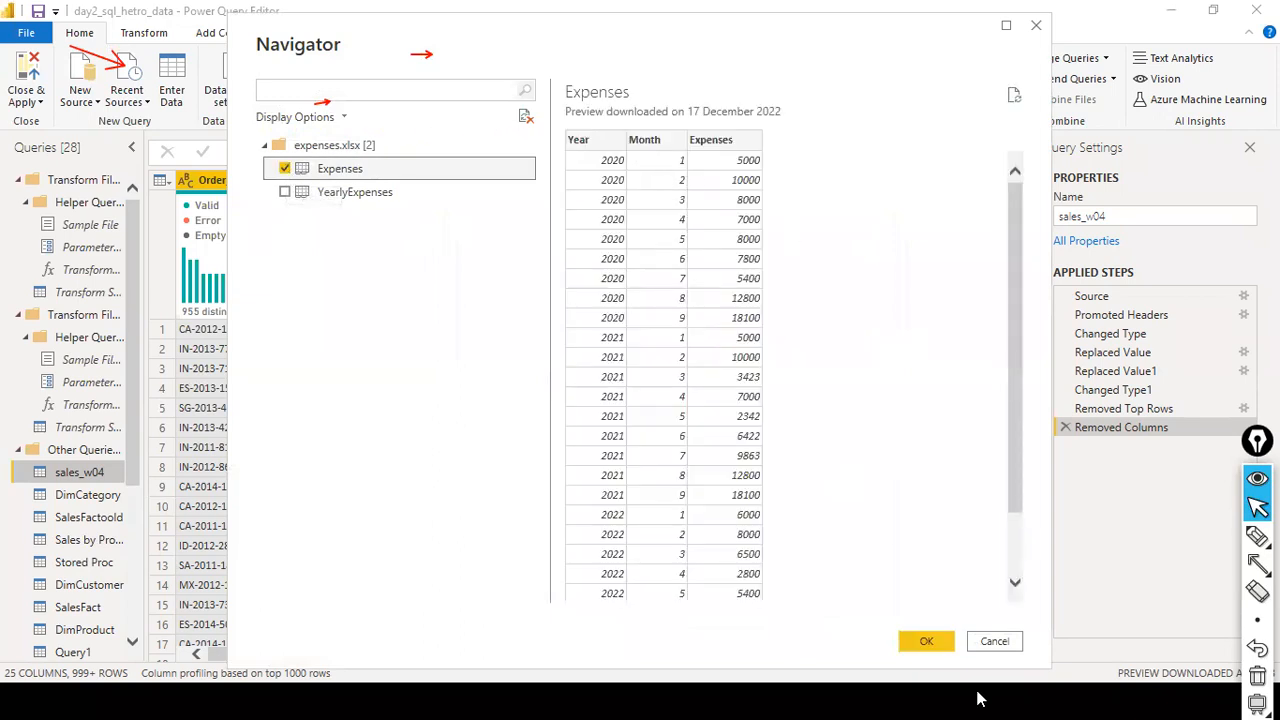
left_click(931, 641)
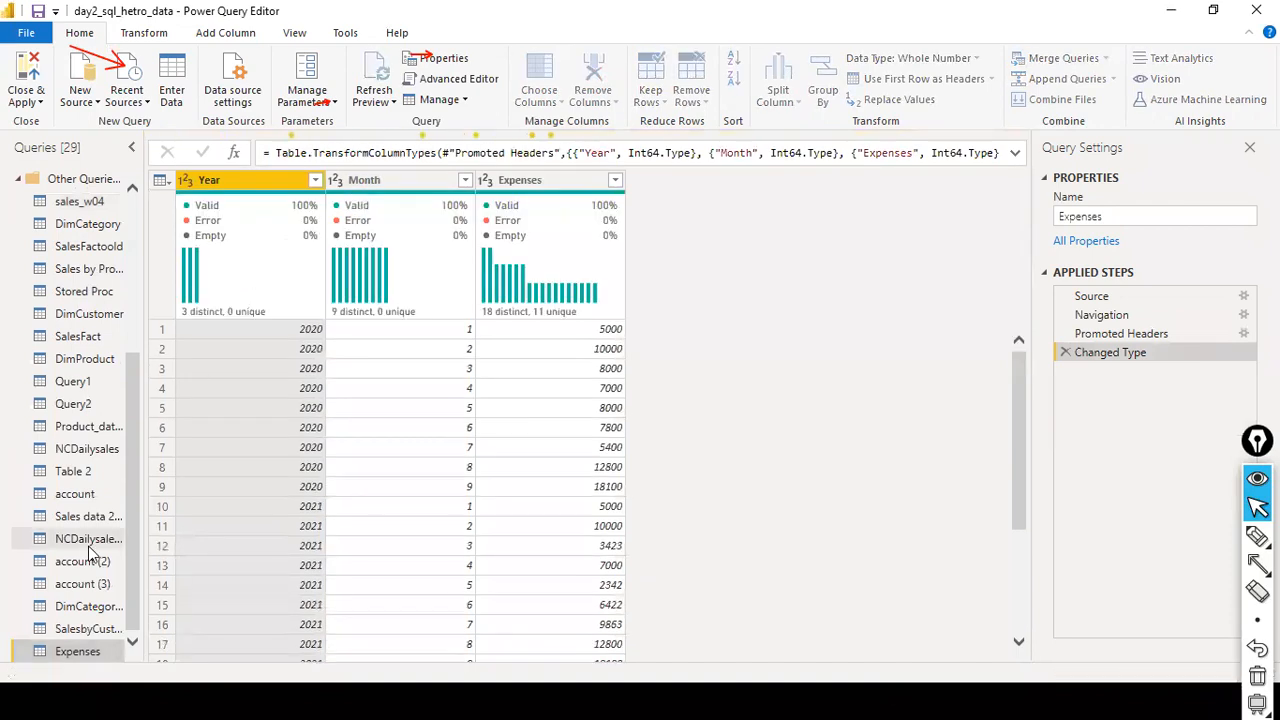
left_click(88, 629)
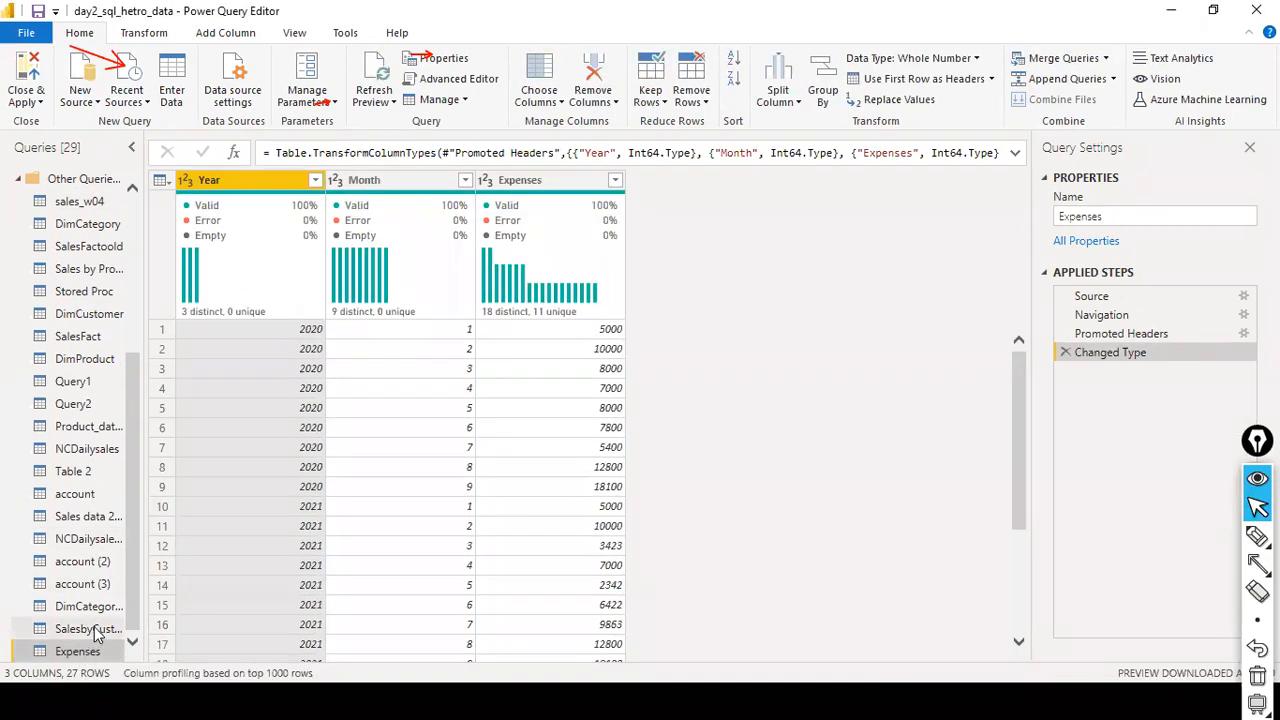
left_click(90, 654)
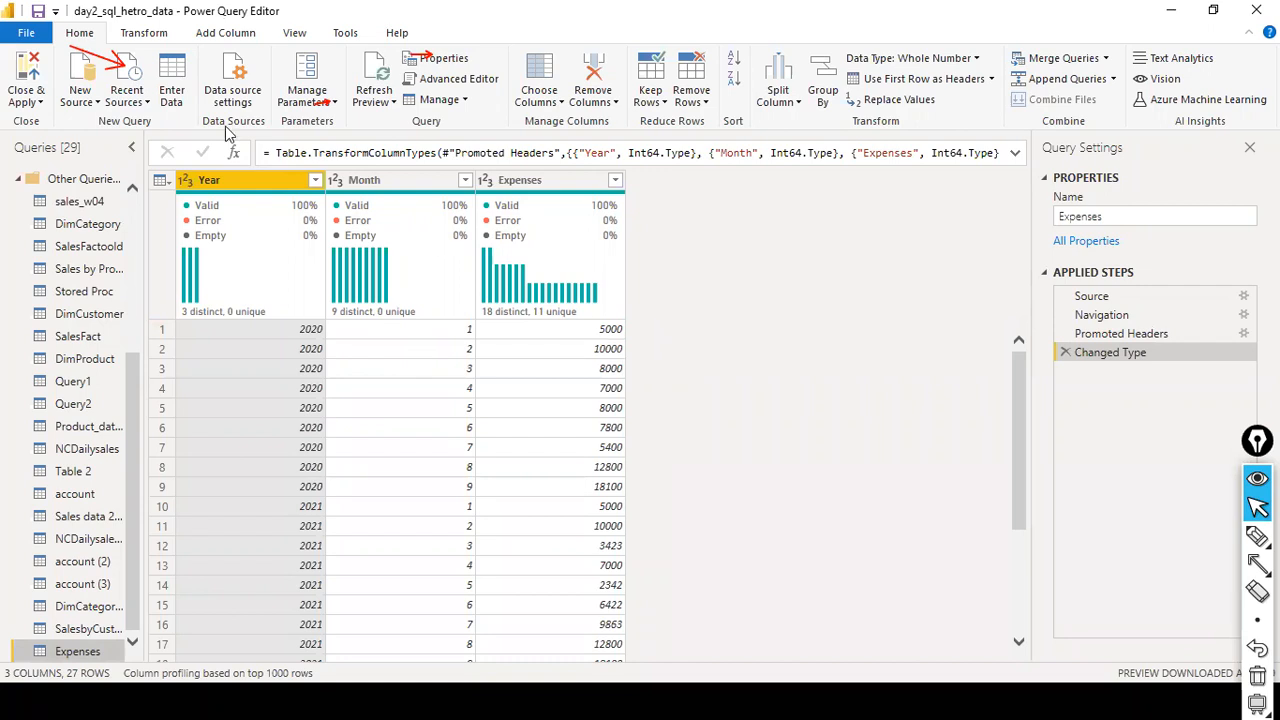
- Set up a Pivot Column operation on Year with Expenses as the values column, checking the aggregate function in the advanced options
left_click(144, 33)
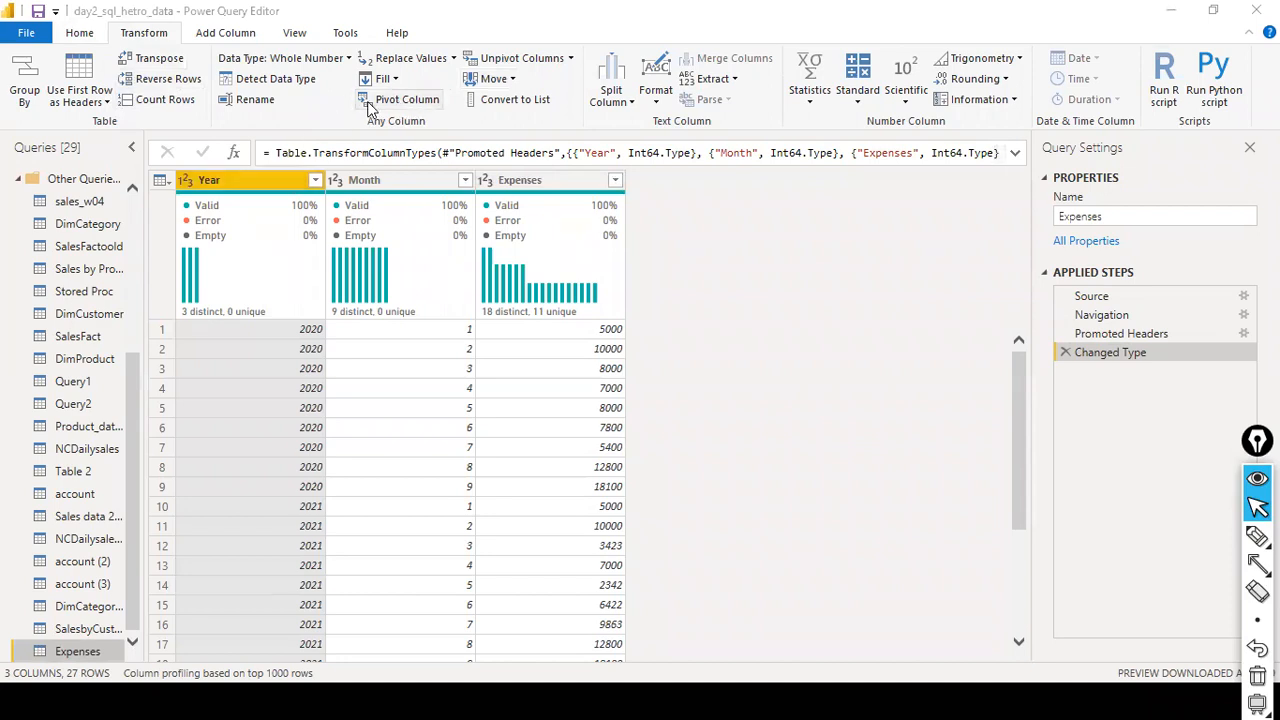
left_click(369, 104)
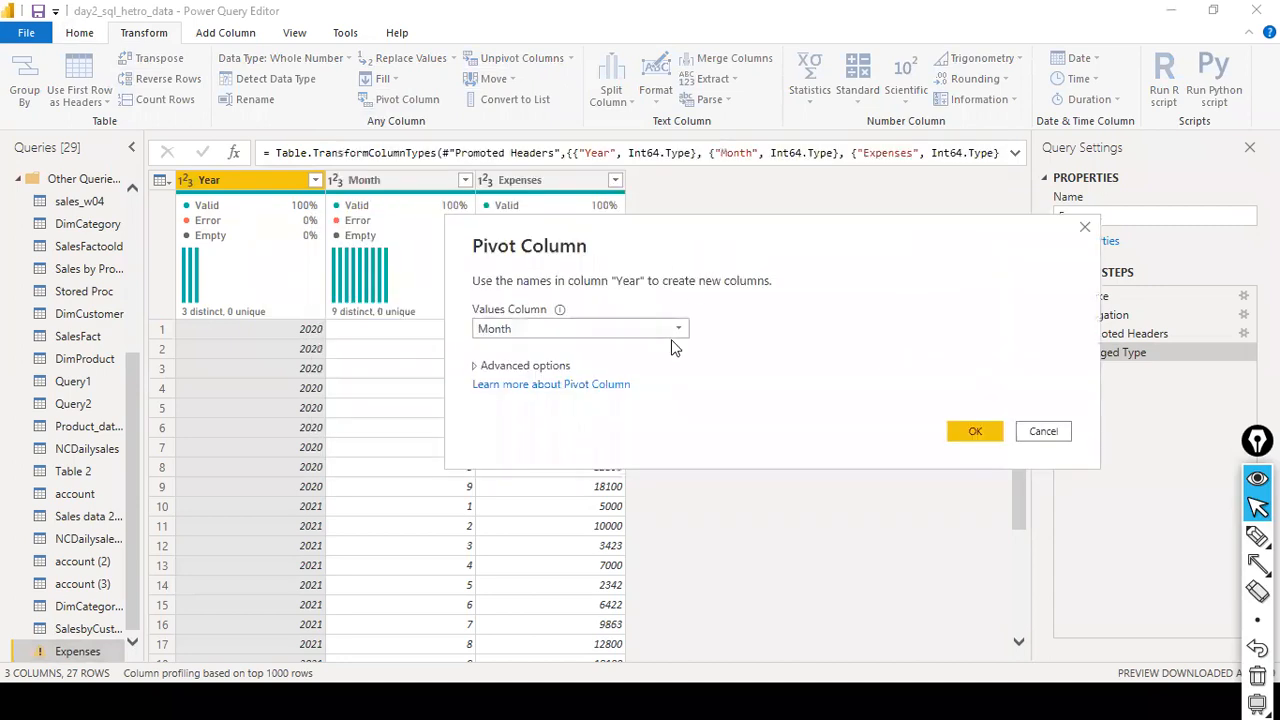
left_click(675, 336)
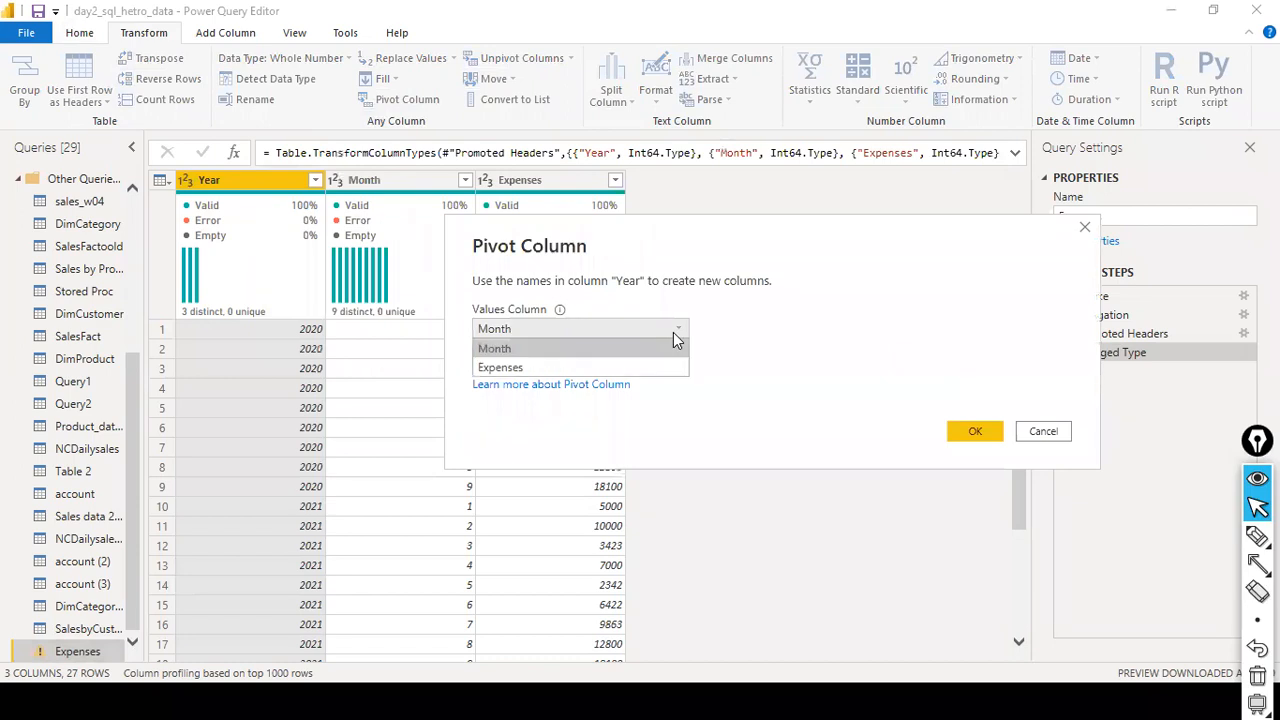
left_click(674, 335)
left_click(674, 335)
left_click(632, 364)
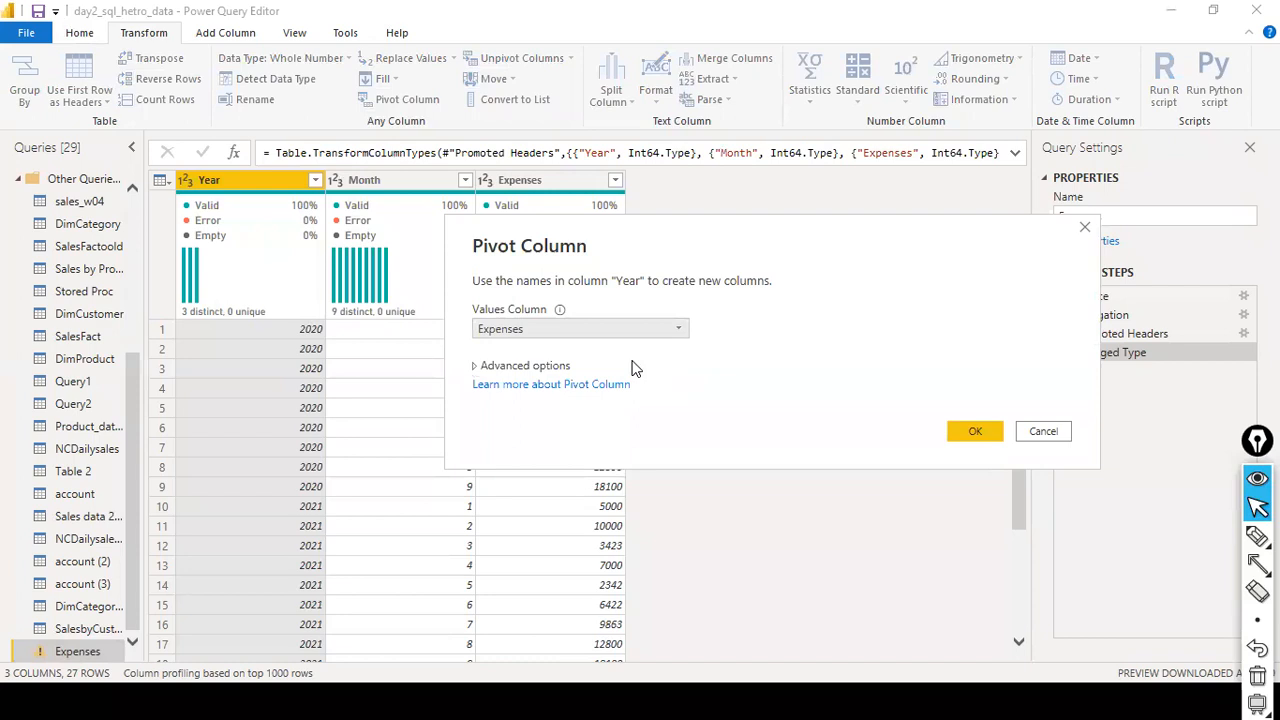
left_click(553, 366)
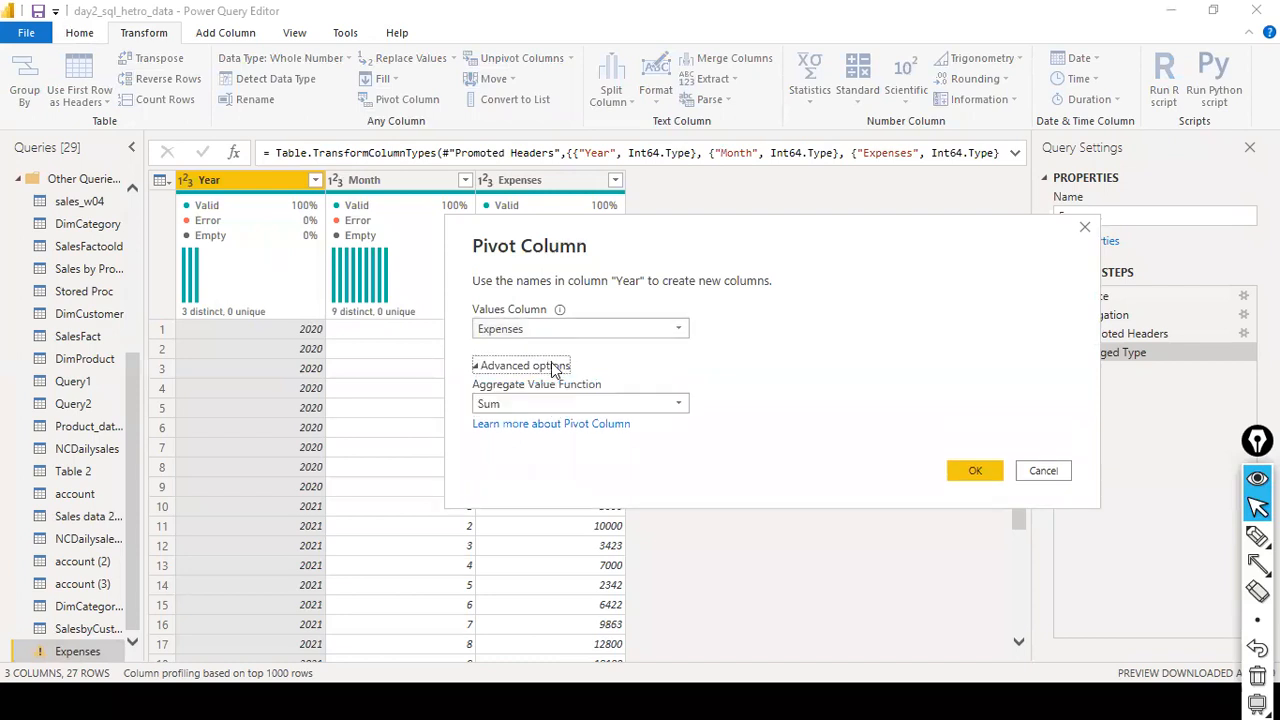
left_click(553, 366)
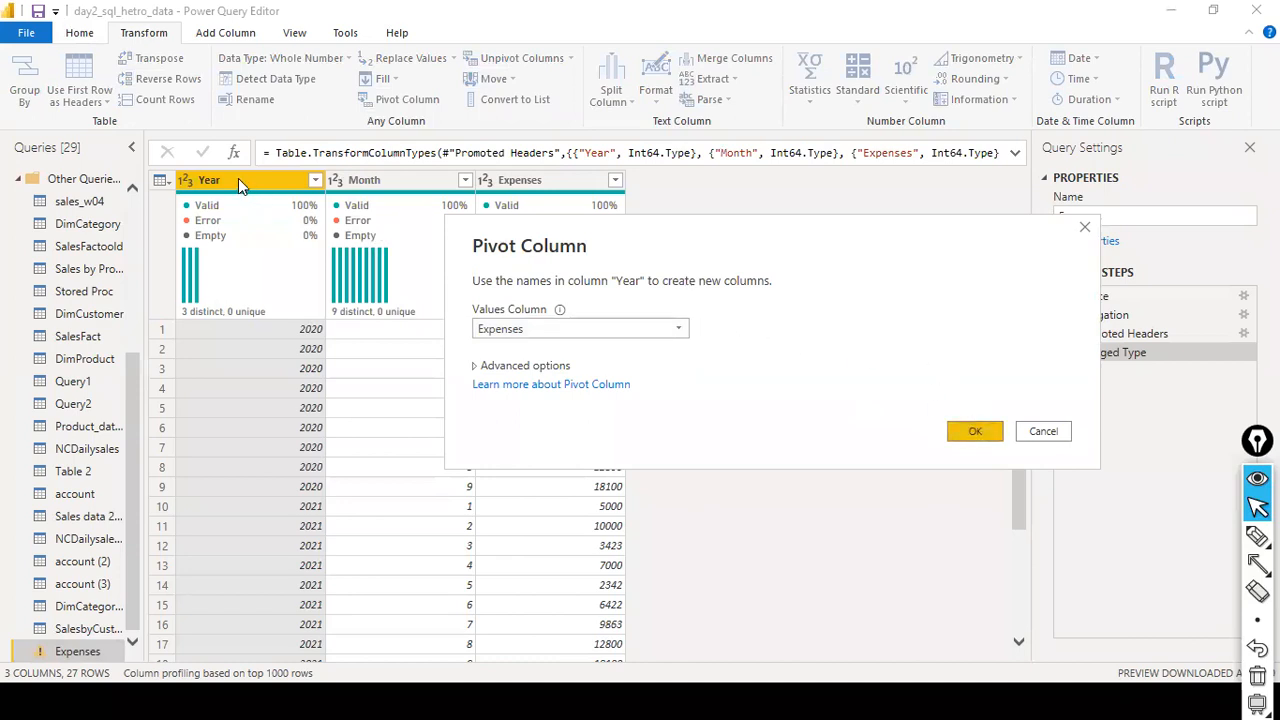
- Move the Pivot Column dialog clear of the table and draw six red arrows at the 2020 and 2021 entries in Year
left_click_drag(675, 232, 881, 214)
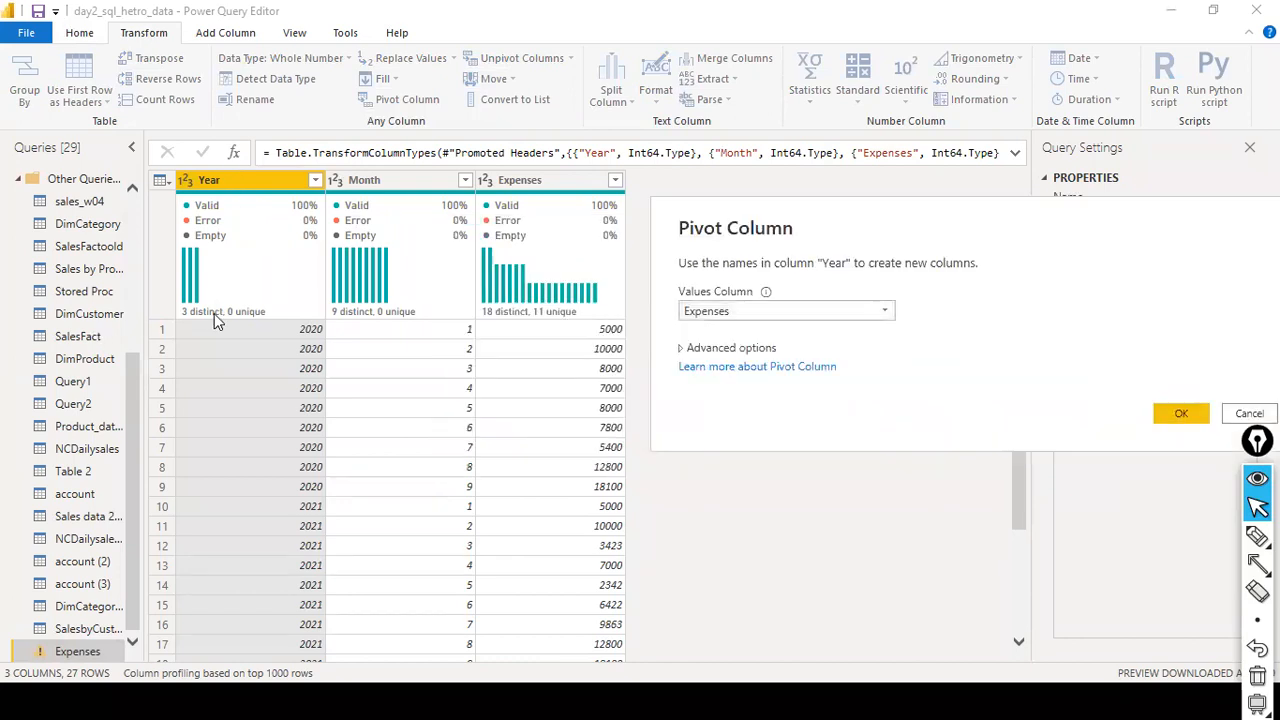
key("ctrl+shift+8")
left_click_drag(92, 346, 256, 353)
left_click_drag(143, 319, 220, 329)
left_click_drag(134, 409, 310, 408)
left_click_drag(120, 546, 284, 545)
left_click_drag(146, 627, 284, 622)
left_click_drag(84, 471, 256, 468)
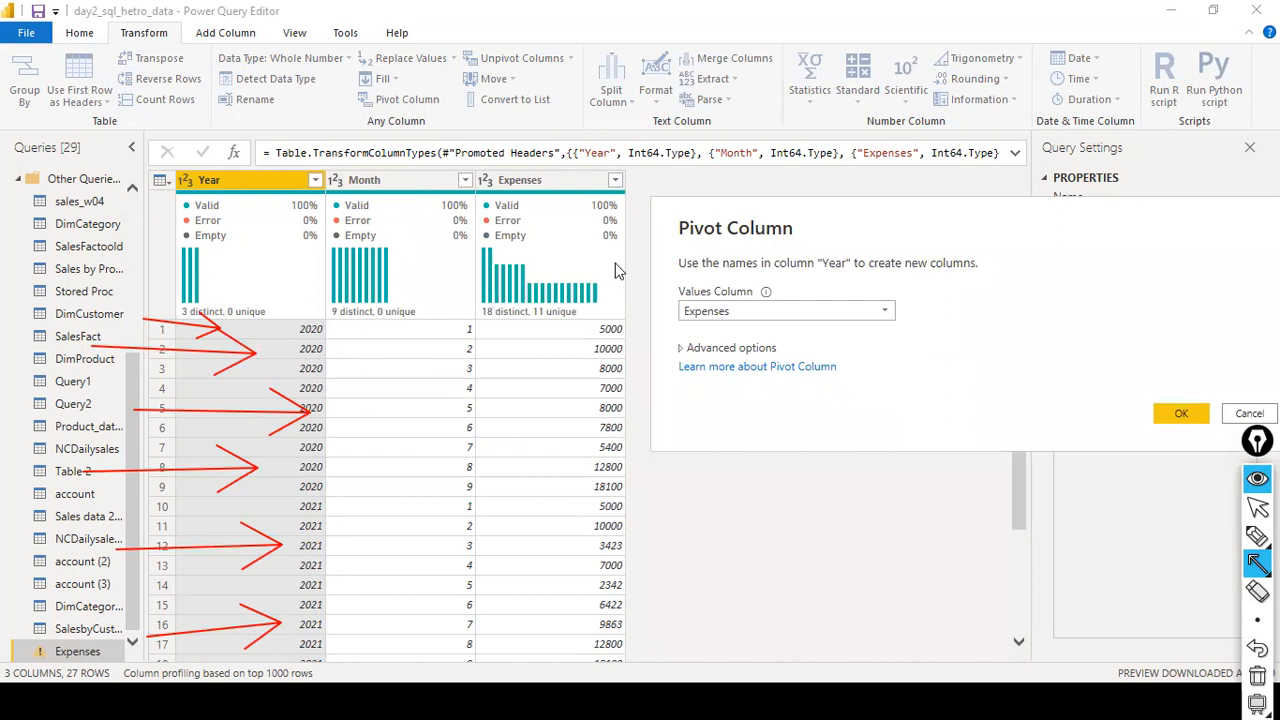
- Stop annotating and apply the pivot of Year with Expenses as values
key("ctrl+shift+6")
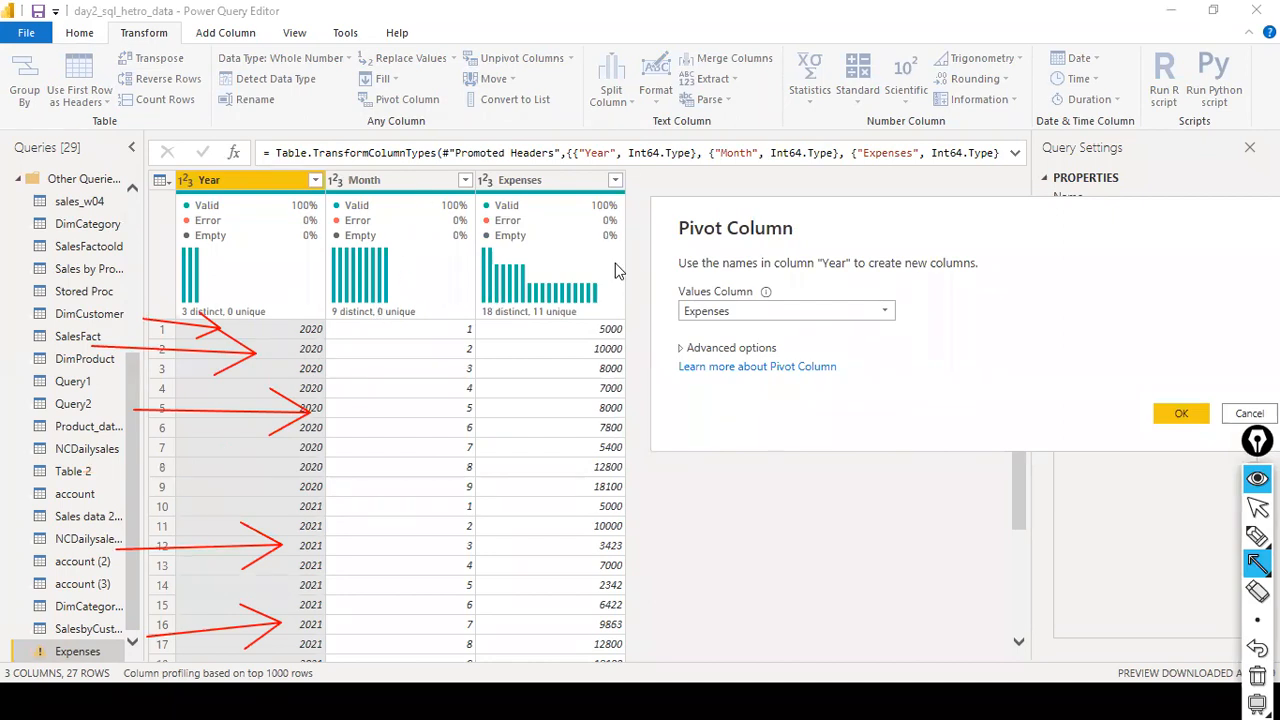
key("ctrl+shift+2")
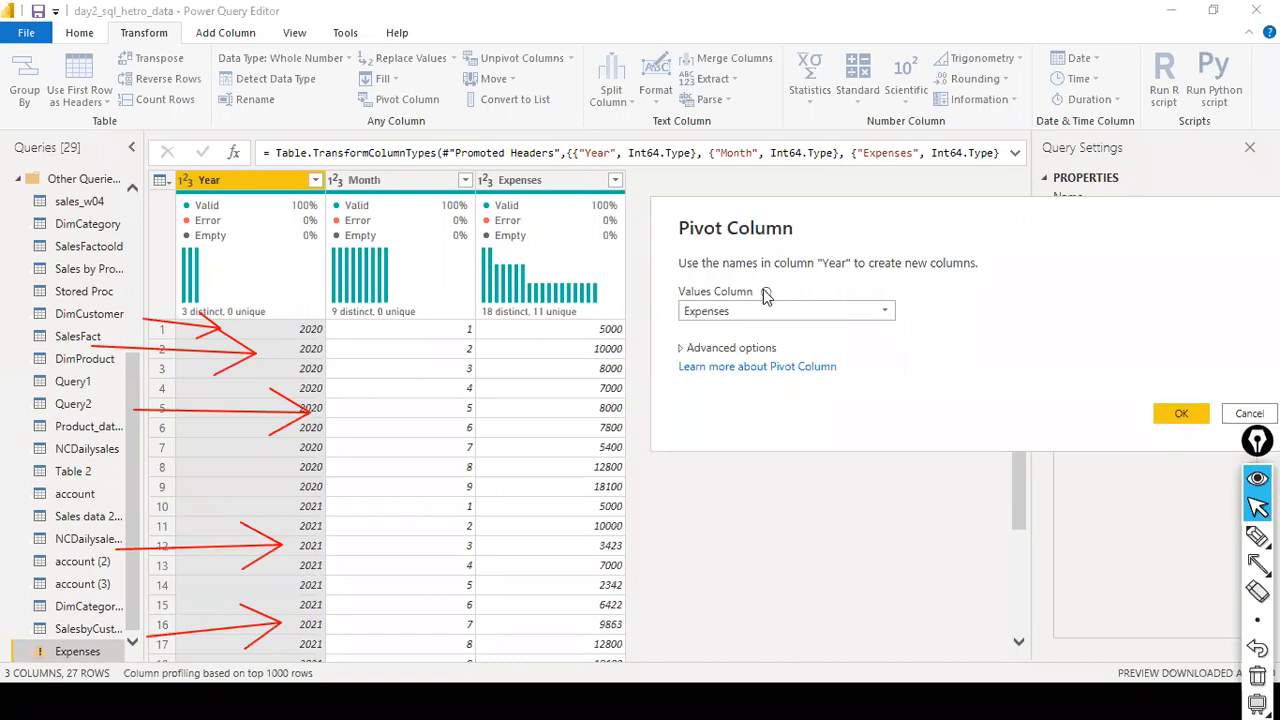
left_click(1179, 422)
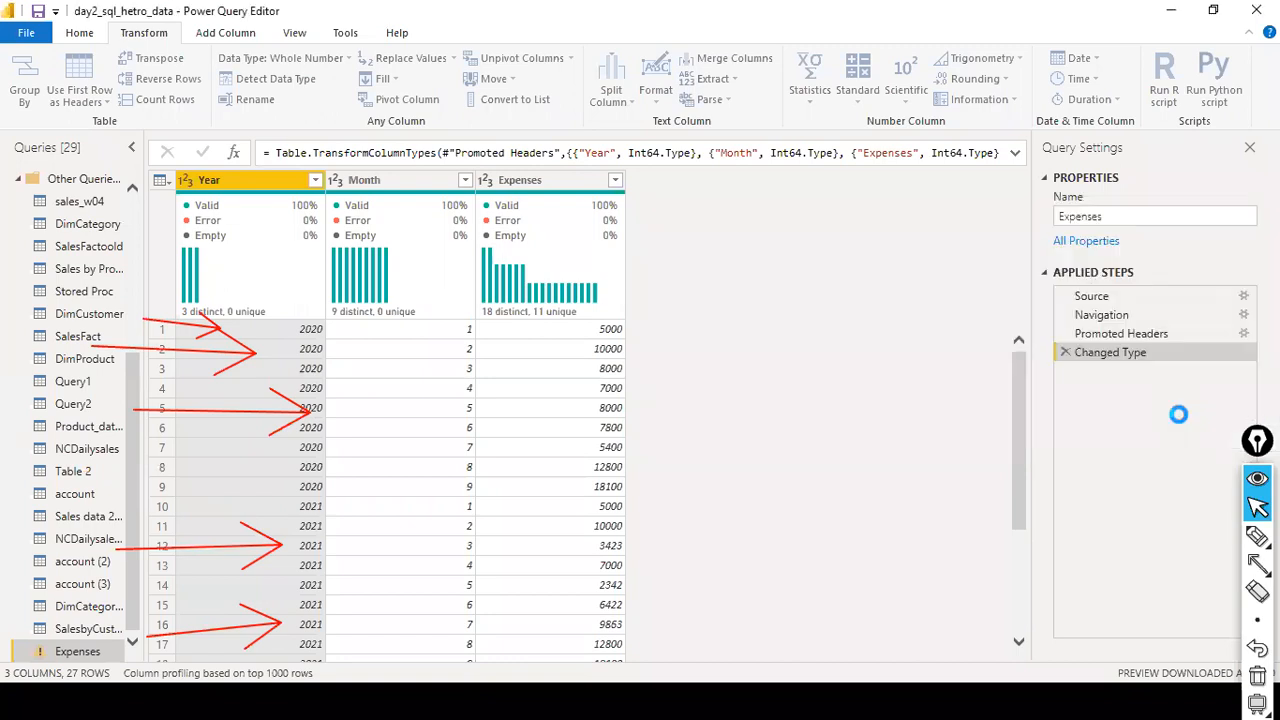
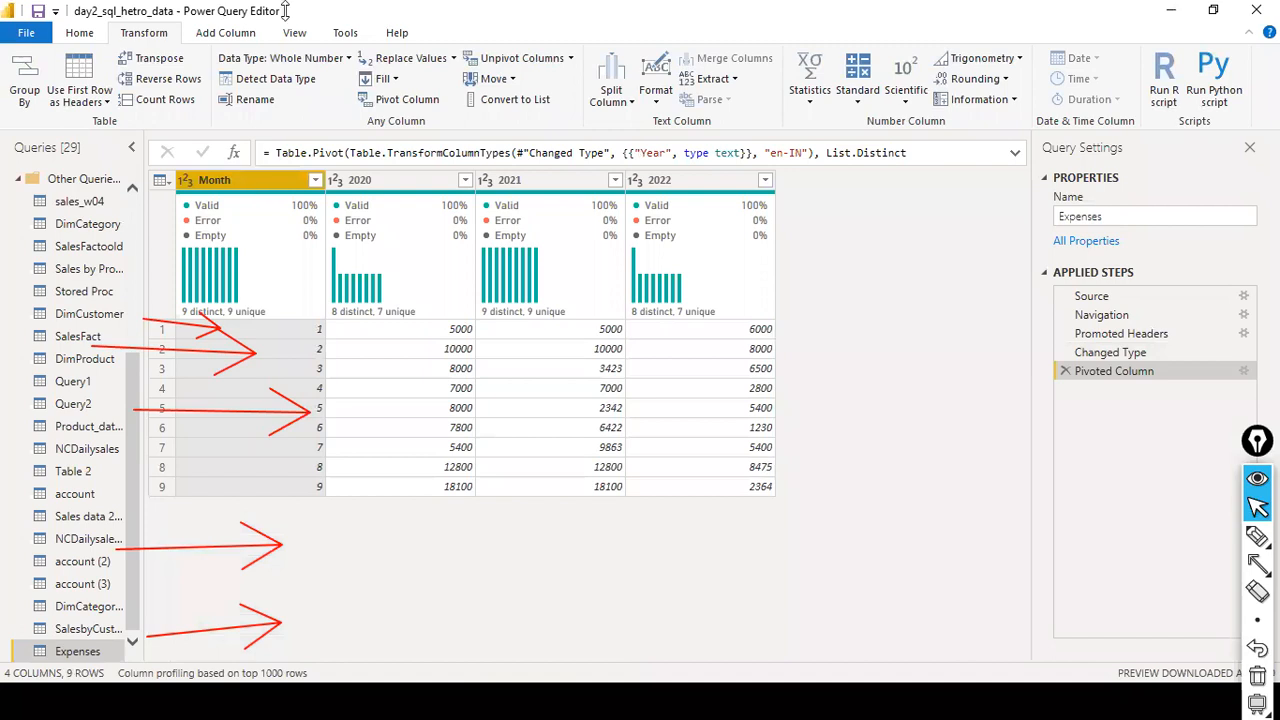
- Review the Expenses query at its Source, Navigation and Promoted Headers steps
left_click(1090, 299)
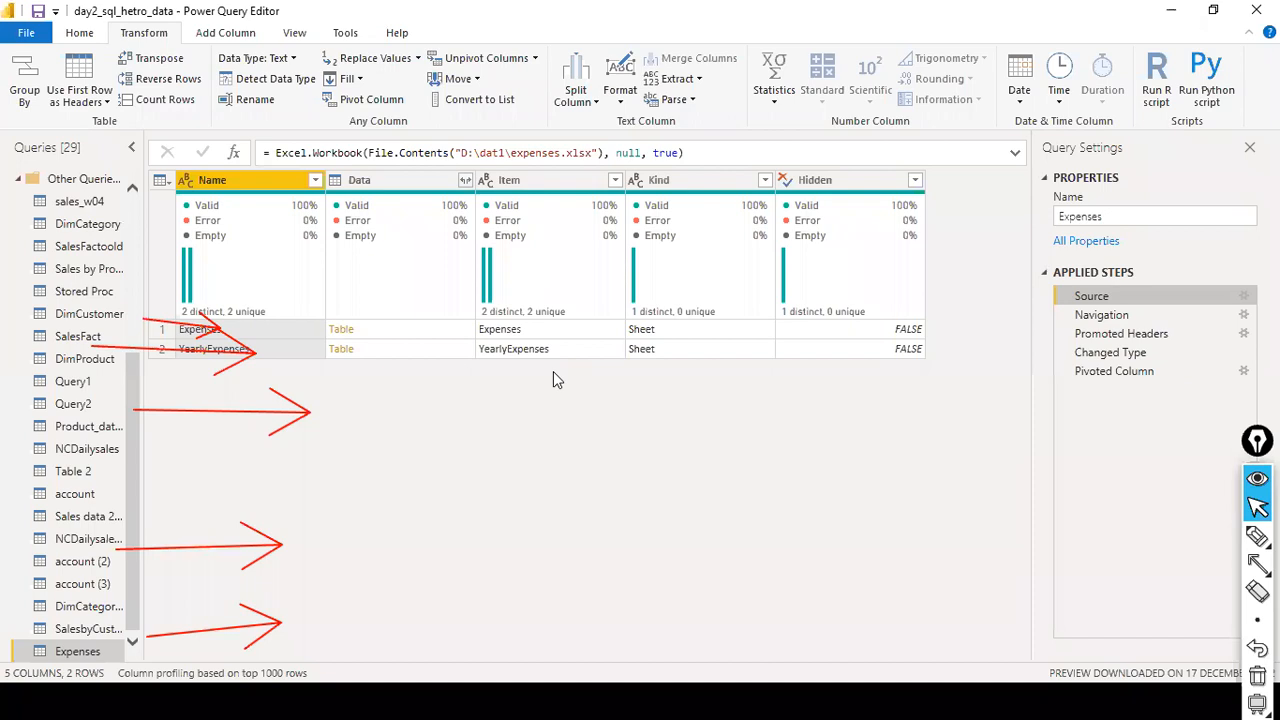
left_click(1108, 317)
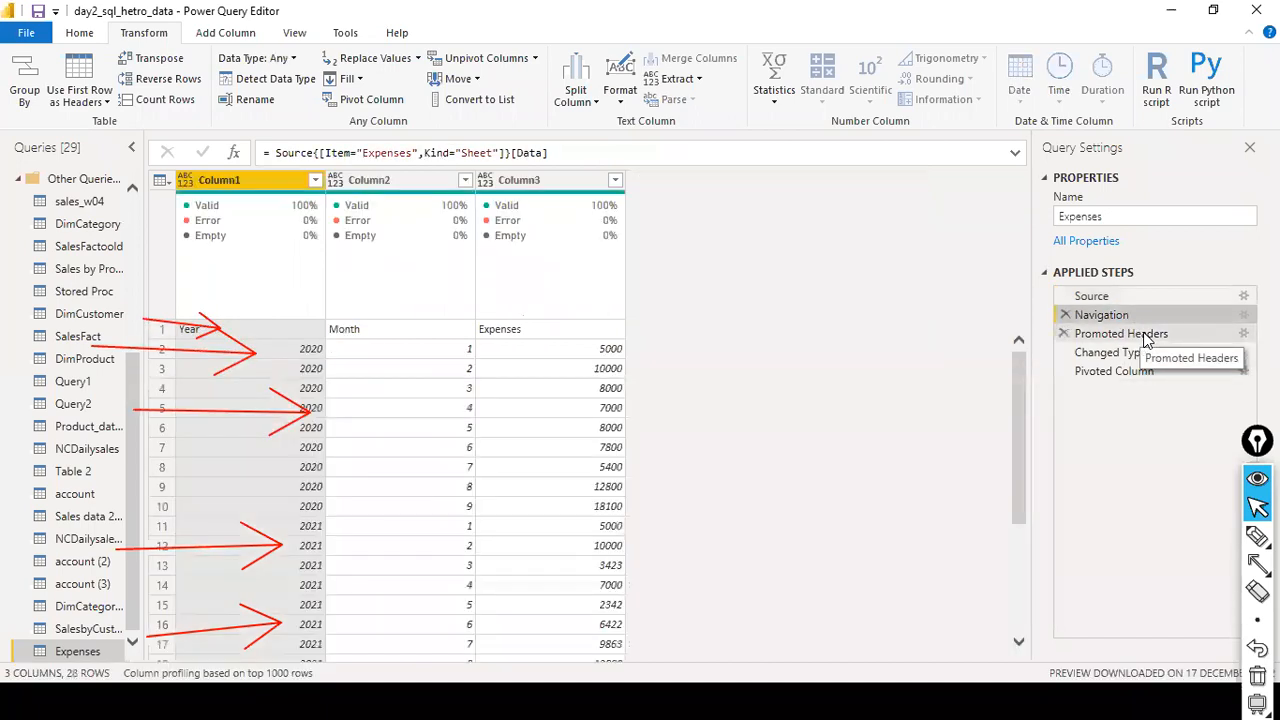
left_click(1145, 338)
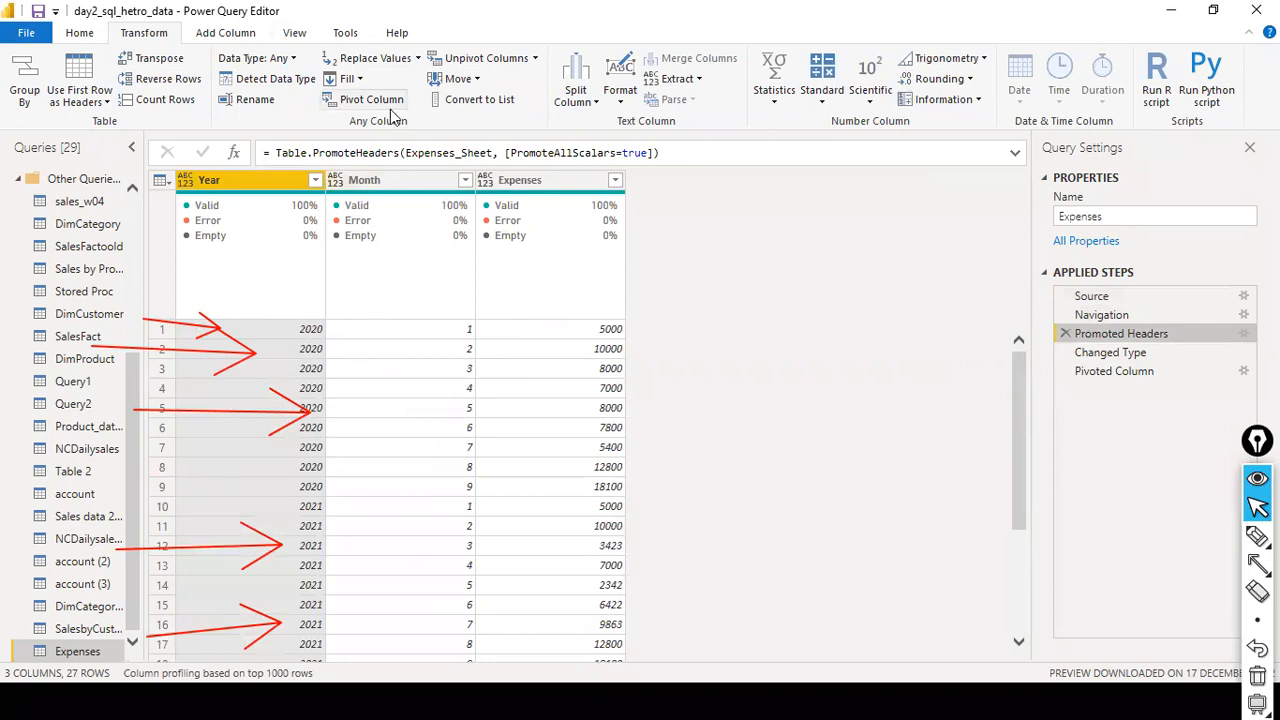
- Draw three red arrows up to the Month header, the Expenses header and the empty space beside them to illustrate years becoming columns
key("ctrl+shift+a")
mouse_move(340, 314)
left_mouse_down()
mouse_move(388, 212)
mouse_move(384, 190)
left_mouse_up()
mouse_move(315, 562)
left_mouse_down()
mouse_move(482, 368)
mouse_move(546, 182)
left_mouse_up()
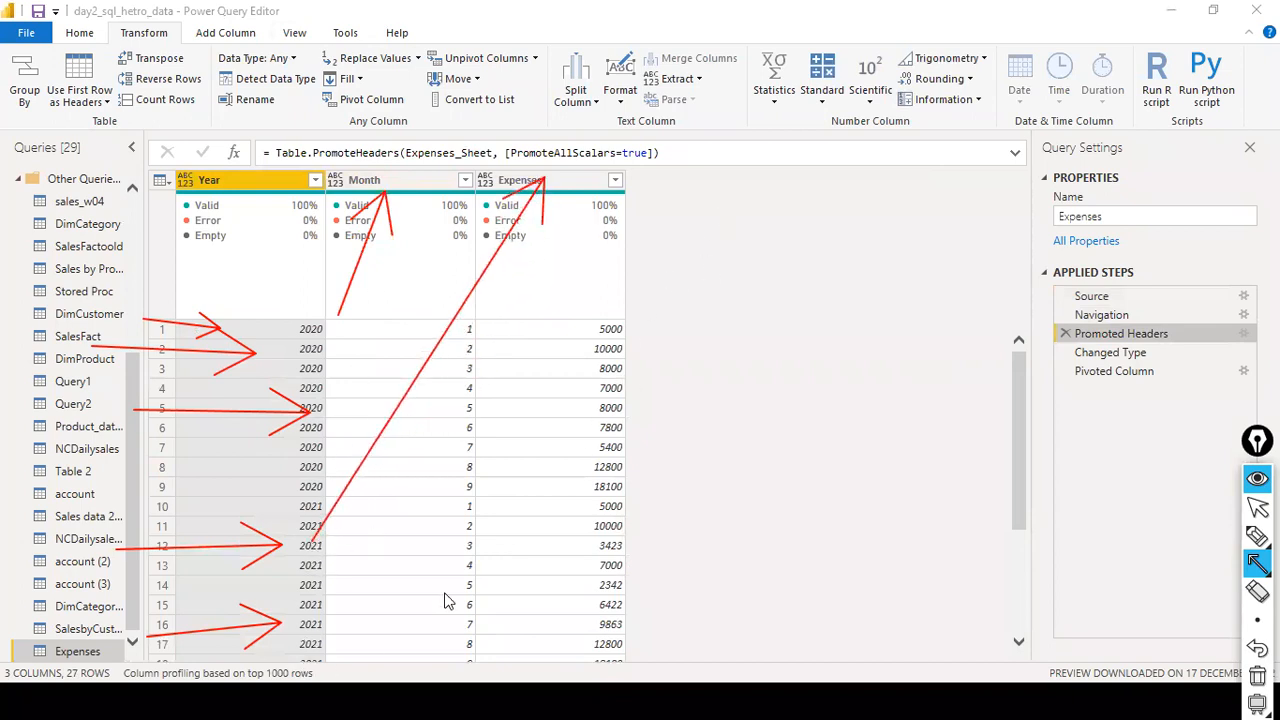
mouse_move(306, 638)
left_mouse_down()
mouse_move(600, 484)
mouse_move(757, 205)
mouse_move(725, 202)
left_mouse_up()
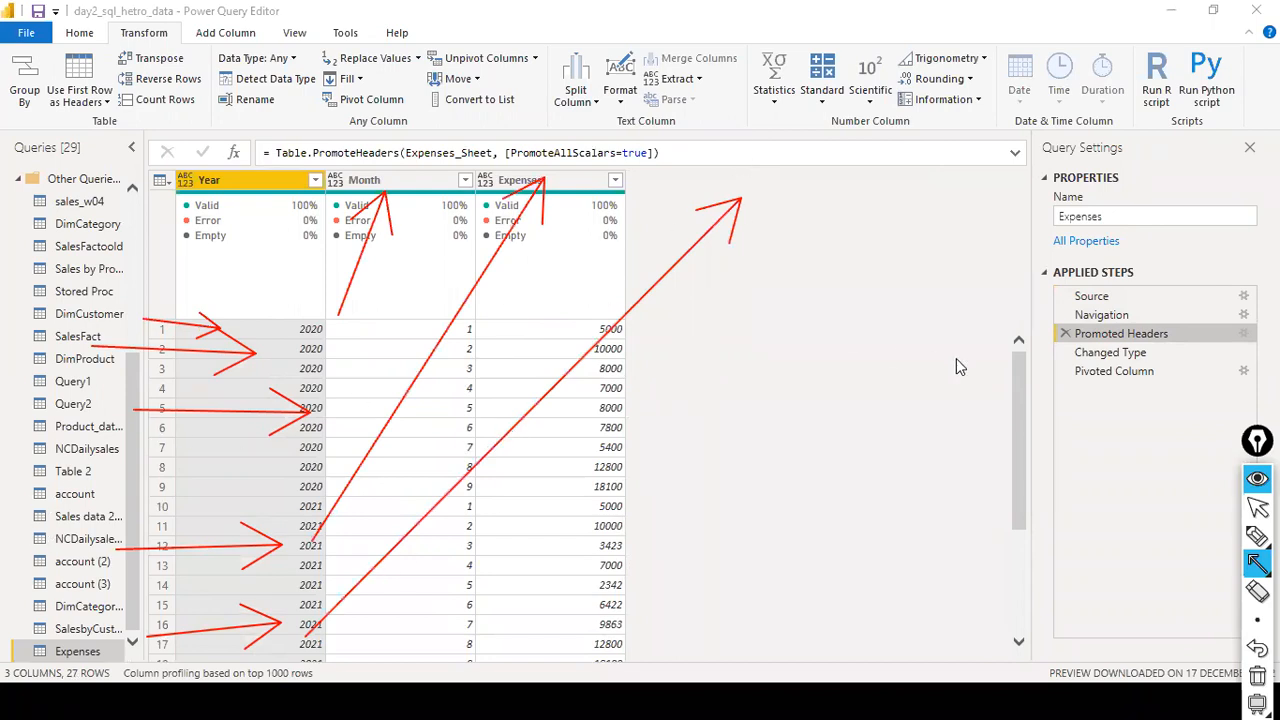
- Show the table at the Pivoted Column step and erase all arrows
left_click(1257, 508)
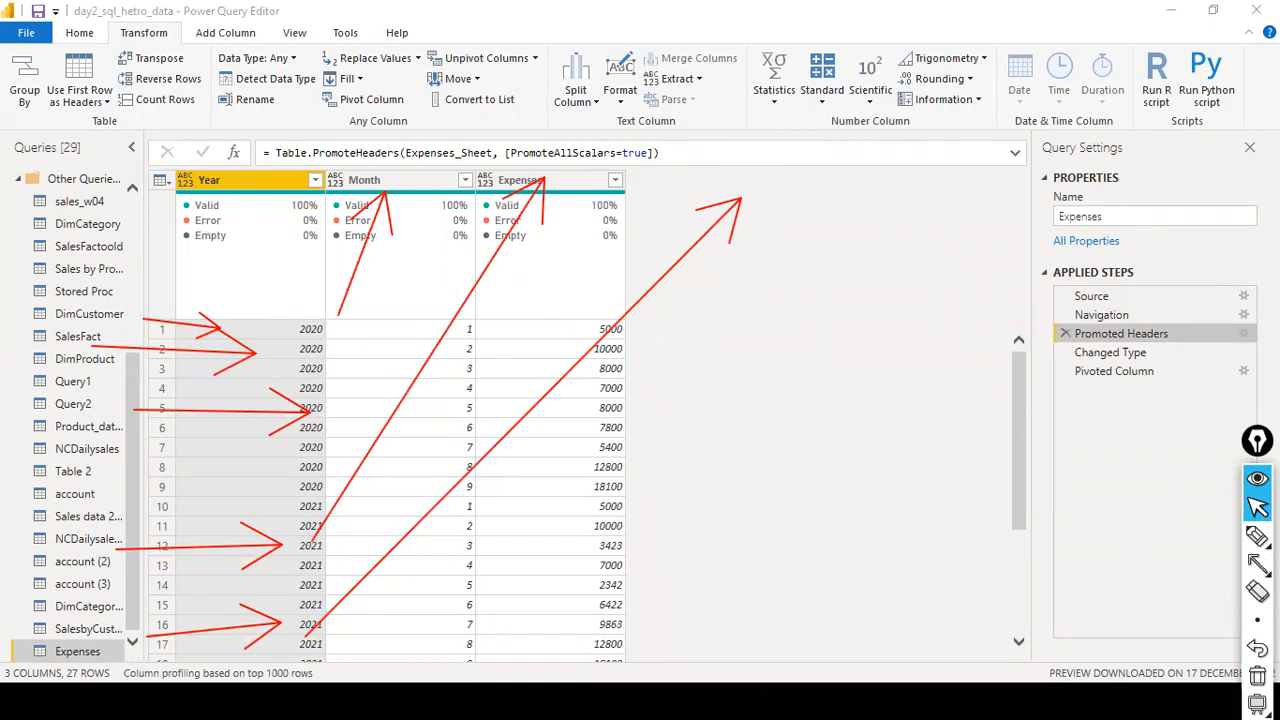
left_click(1100, 371)
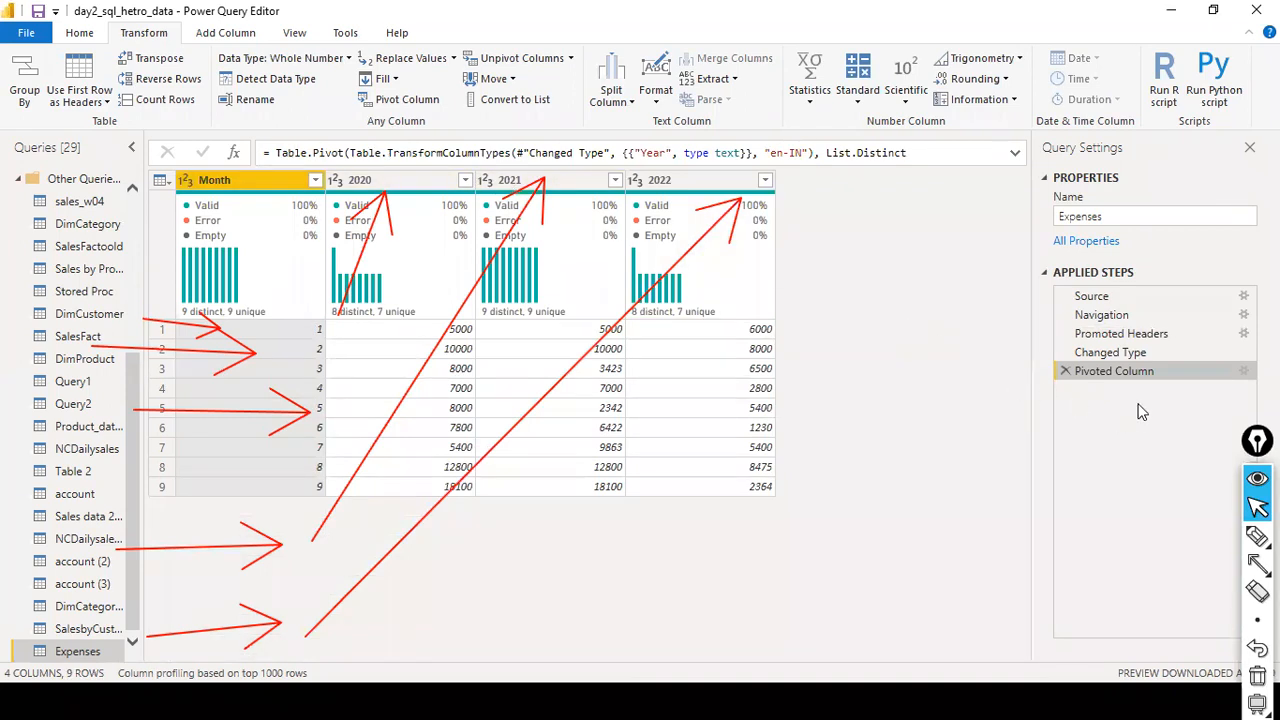
key("ctrl+shift+7")
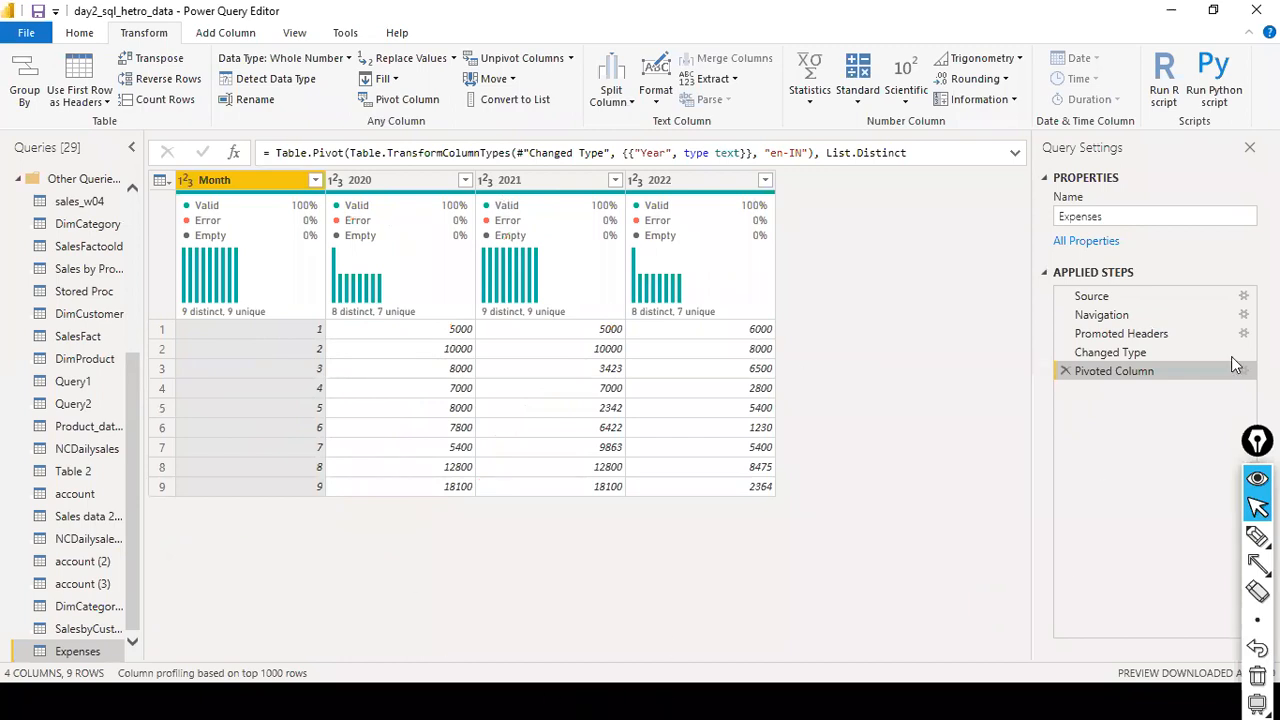
- Go through the Source, Navigation and Promoted Headers steps again and examine the Year, Month and Expenses rows before pivoting
left_click(1097, 298)
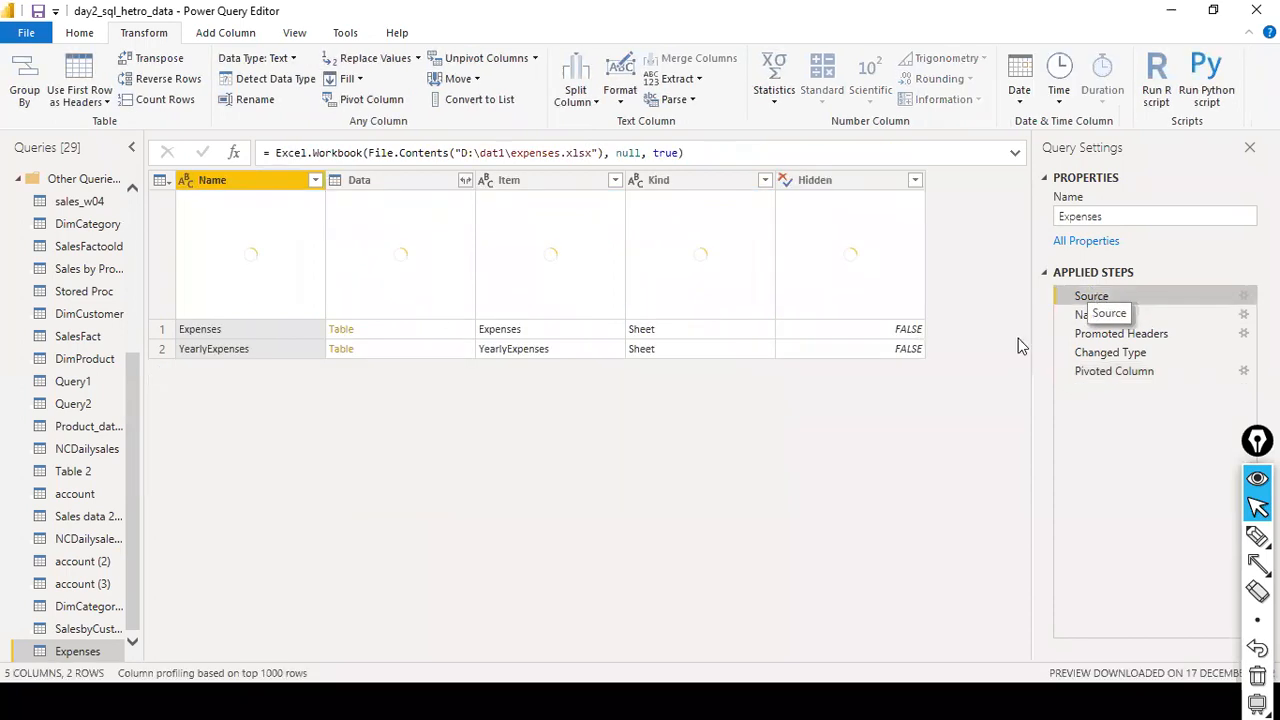
left_click(1101, 315)
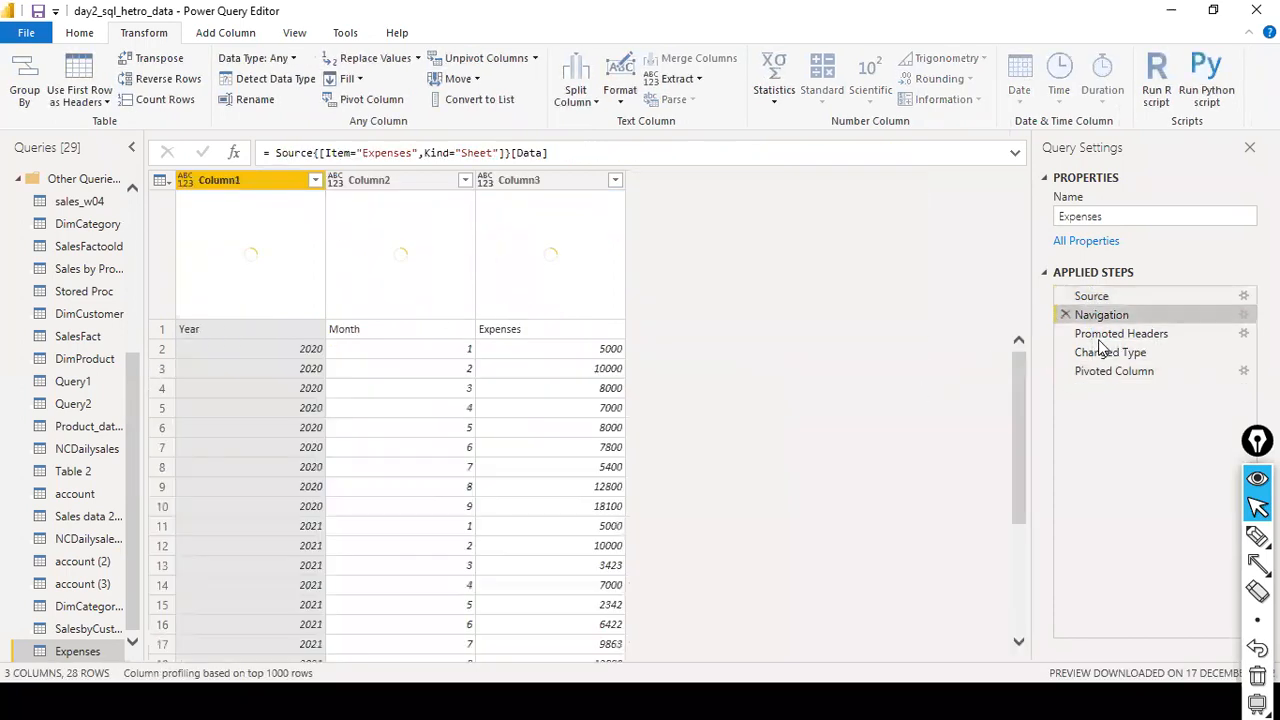
left_click(1120, 333)
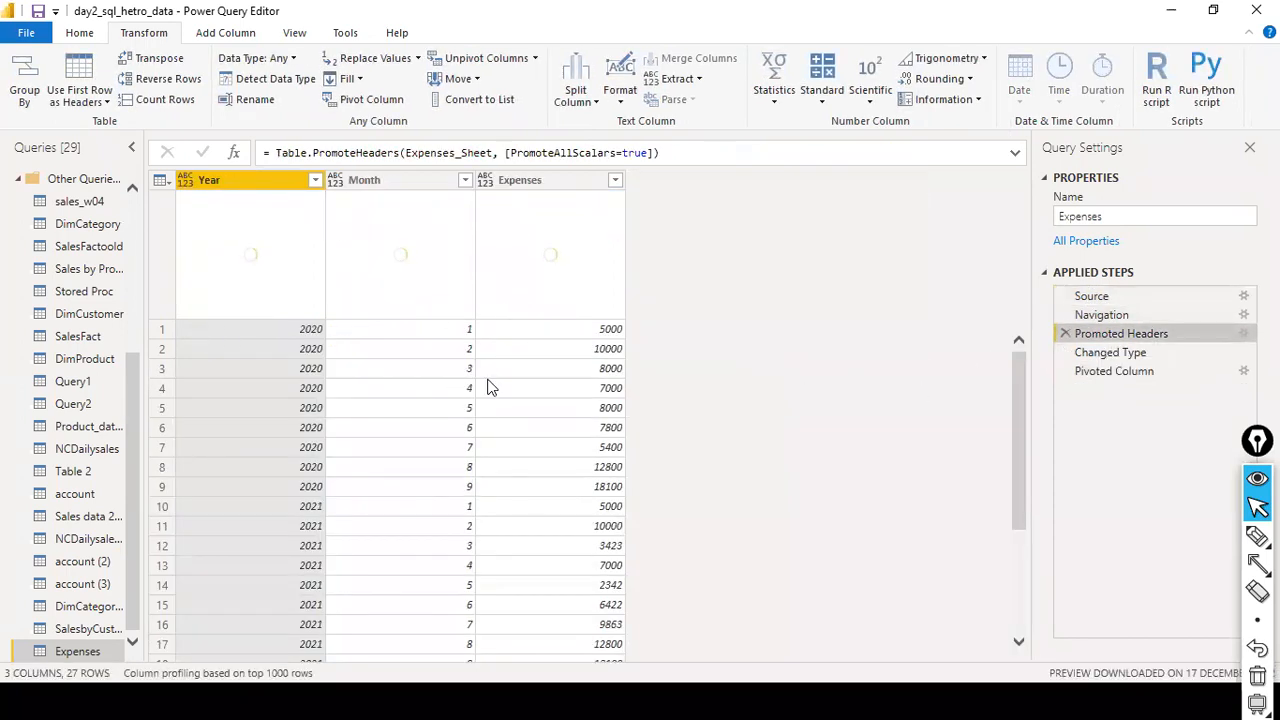
scroll(652, 373, "down", 3)
scroll(652, 375, "up", 3)
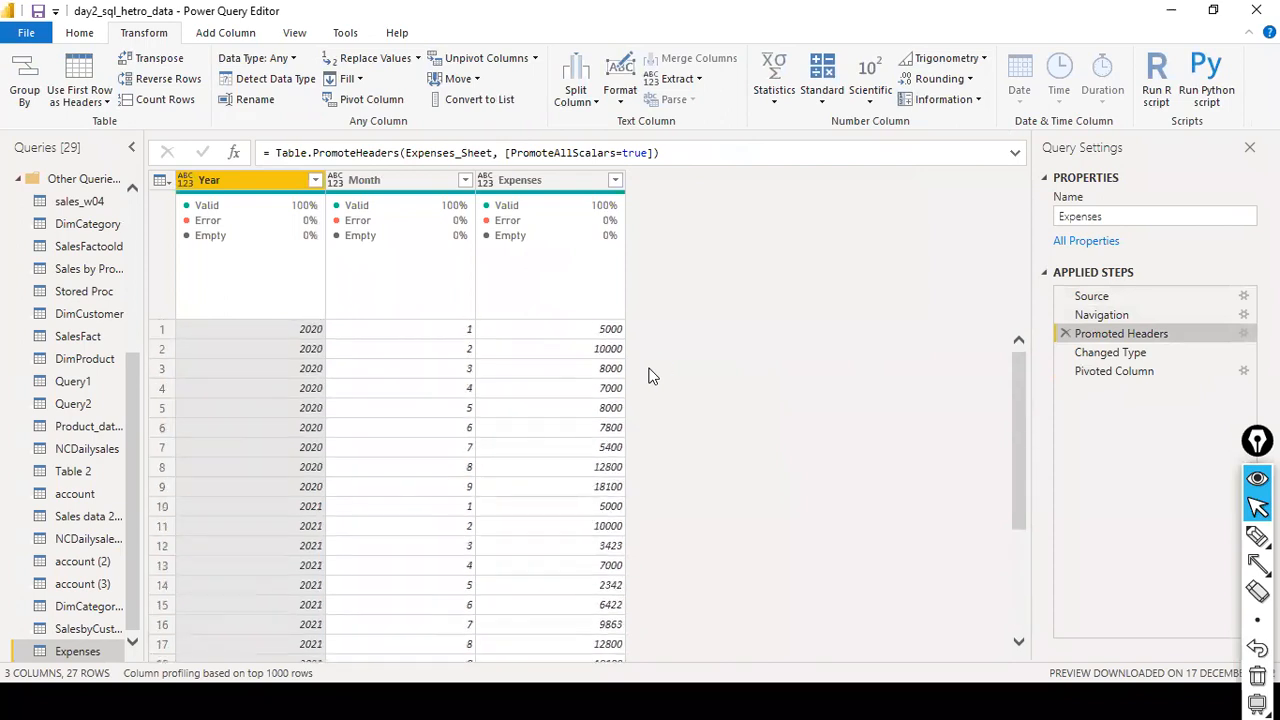
scroll(650, 375, "down", 3)
scroll(650, 375, "up", 3)
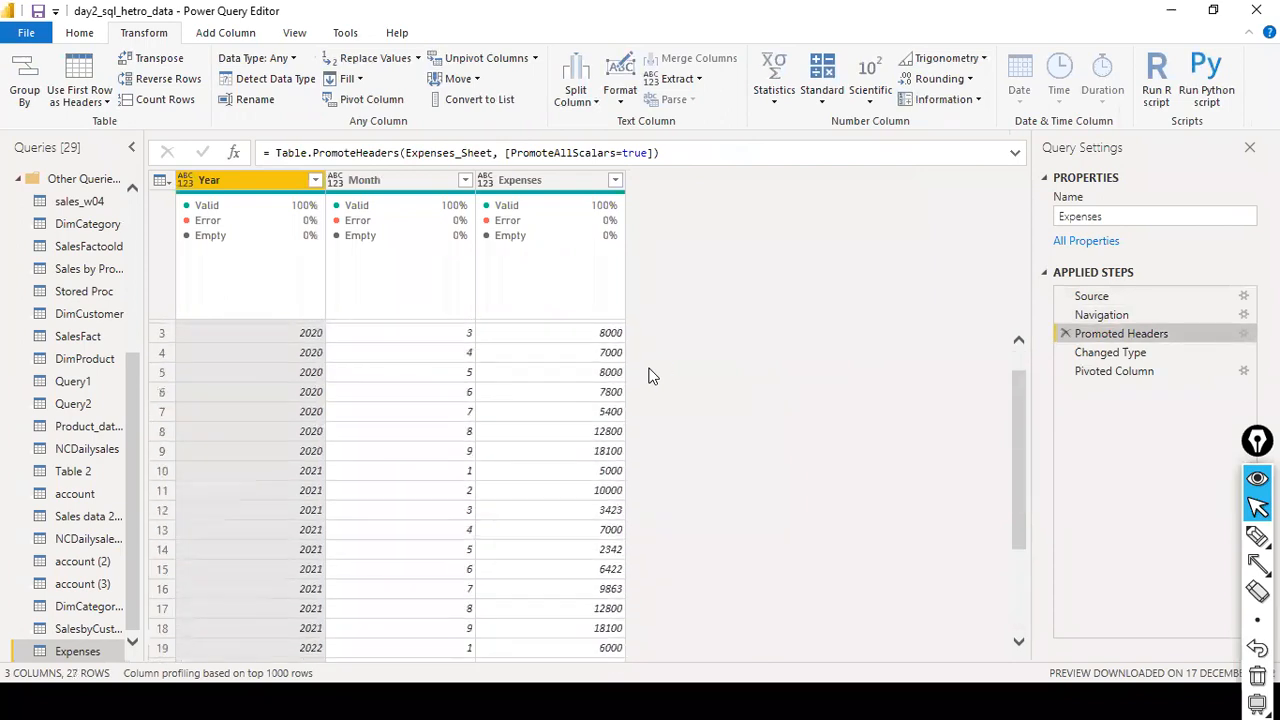
- Examine the Year, Month and Expenses rows at the Promoted Headers step and compare them with the year columns at the Pivoted Column step
scroll(650, 375, "down", 3)
scroll(650, 375, "up", 3)
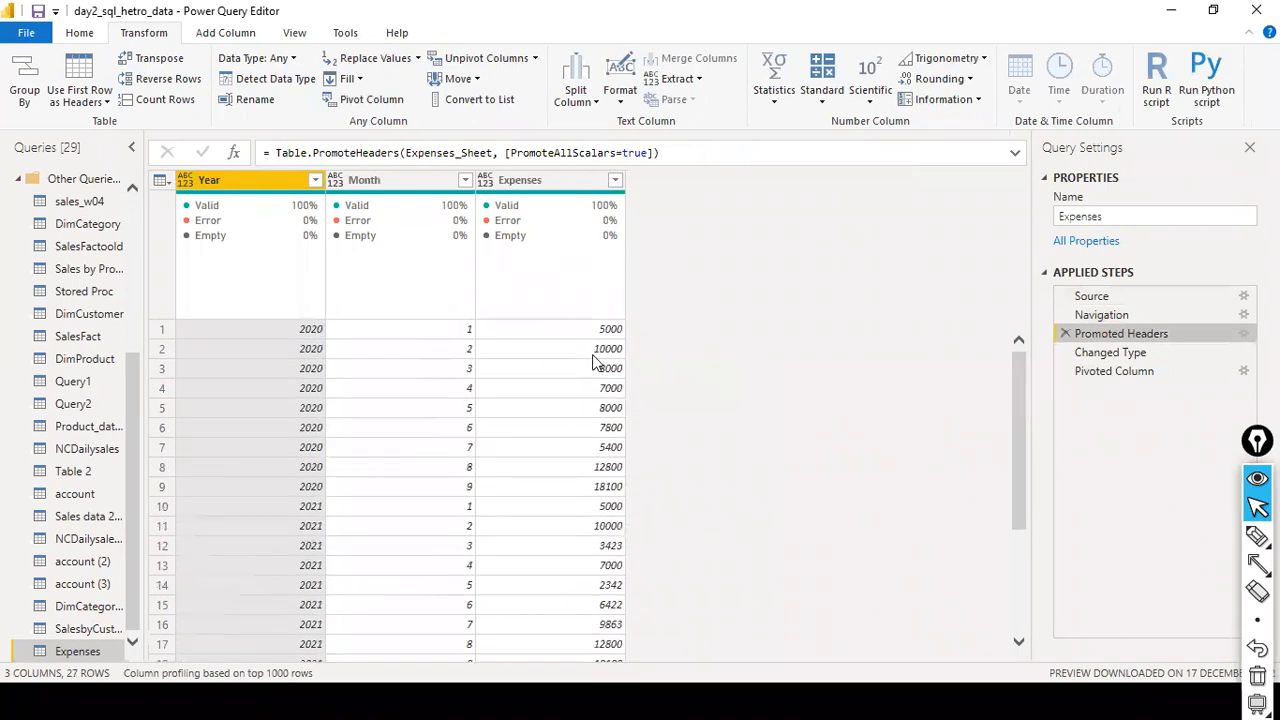
scroll(595, 362, "down", 3)
scroll(595, 362, "up", 3)
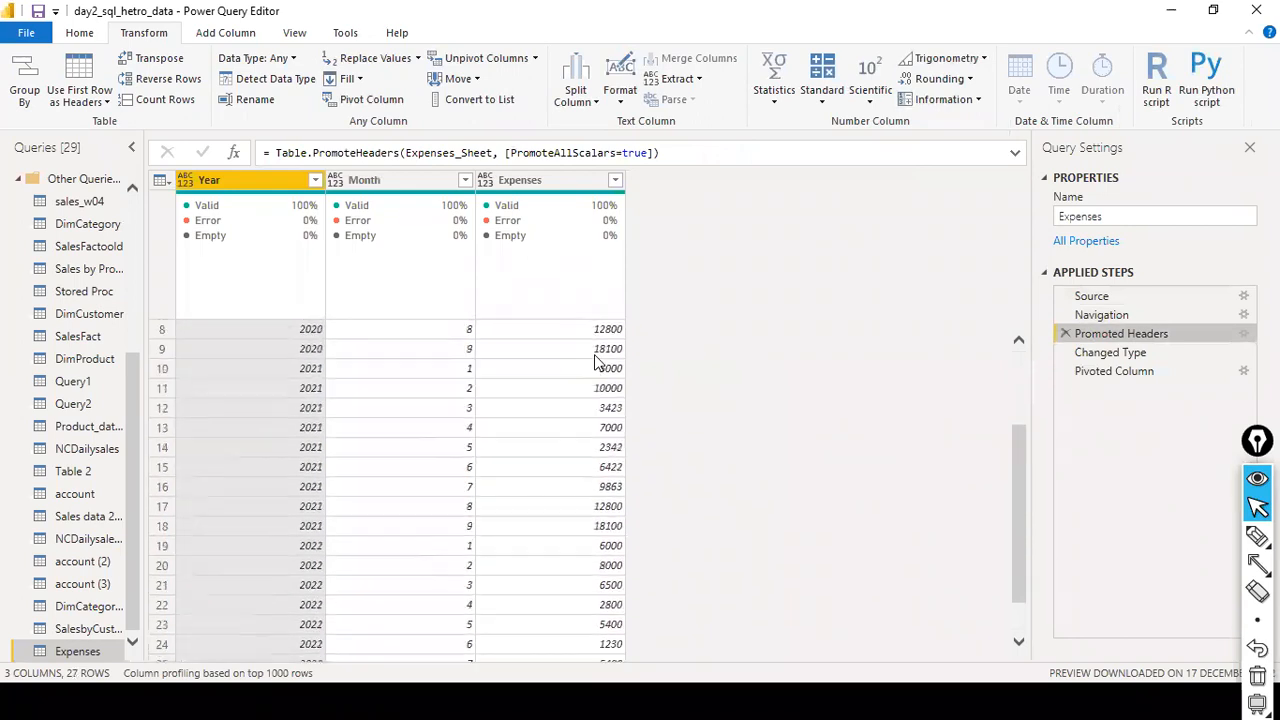
left_click(1090, 371)
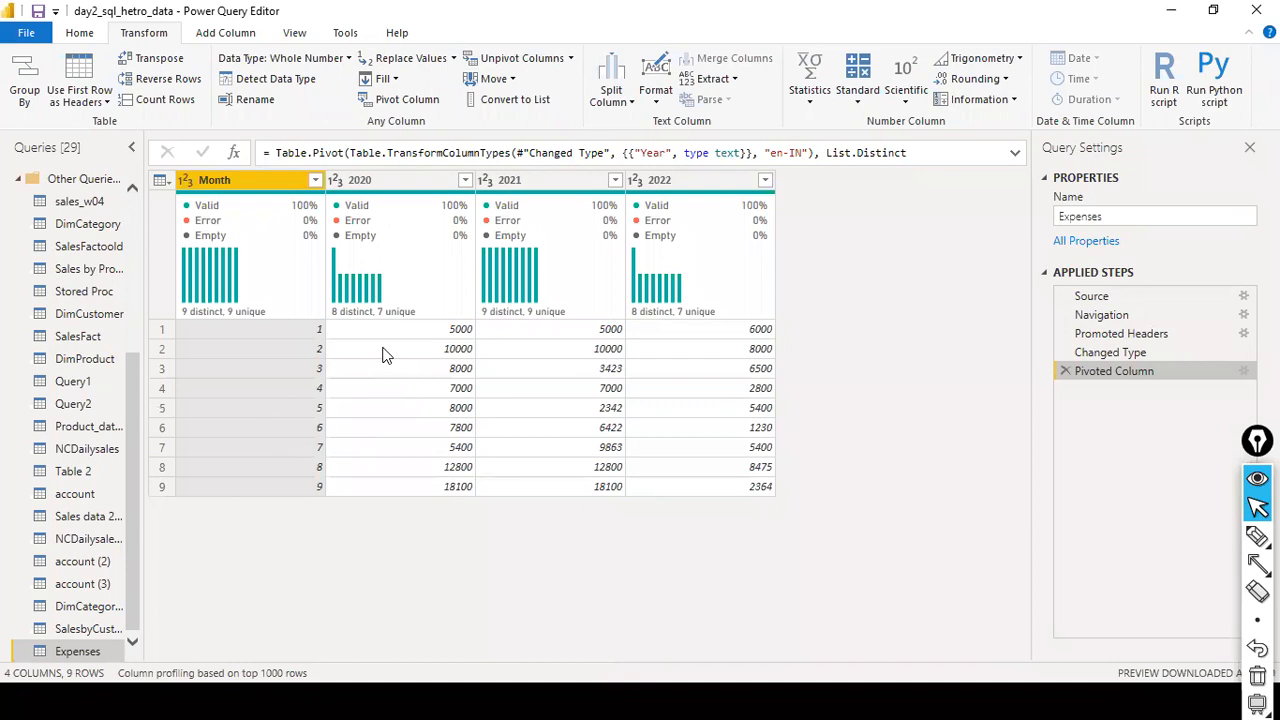
mouse_move(583, 308)
left_click(535, 185, "ctrl")
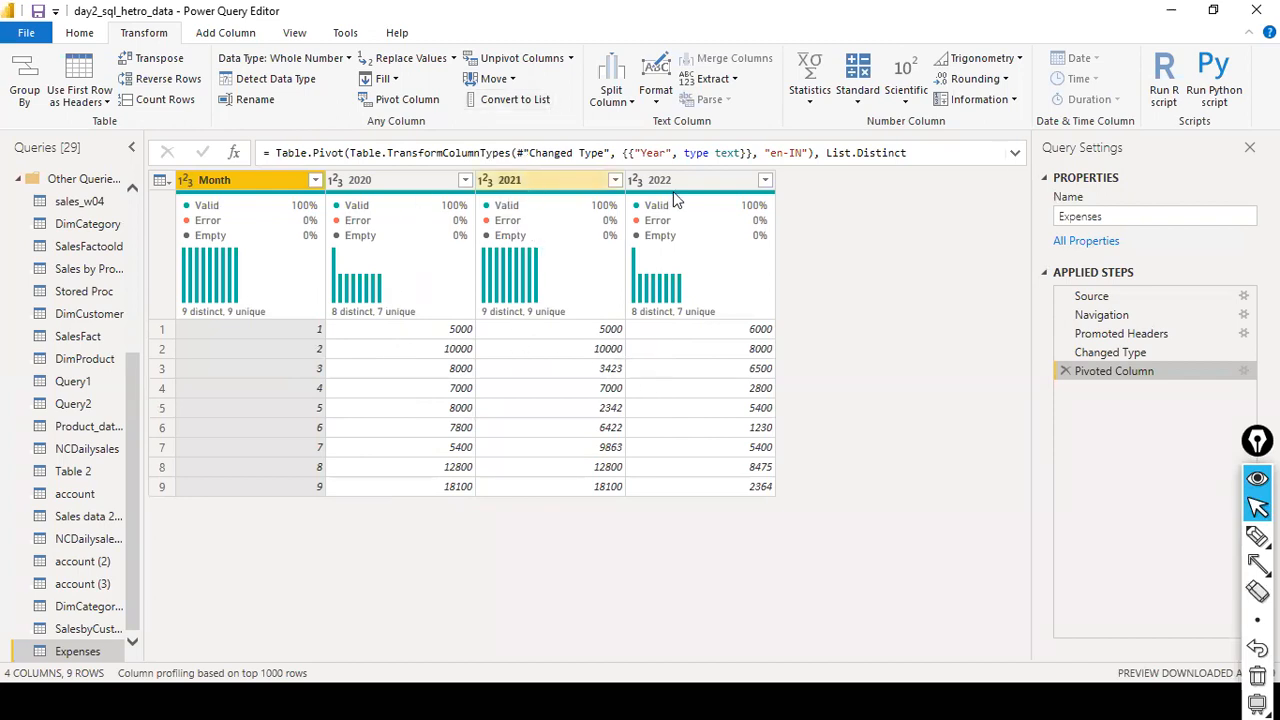
mouse_move(728, 268)
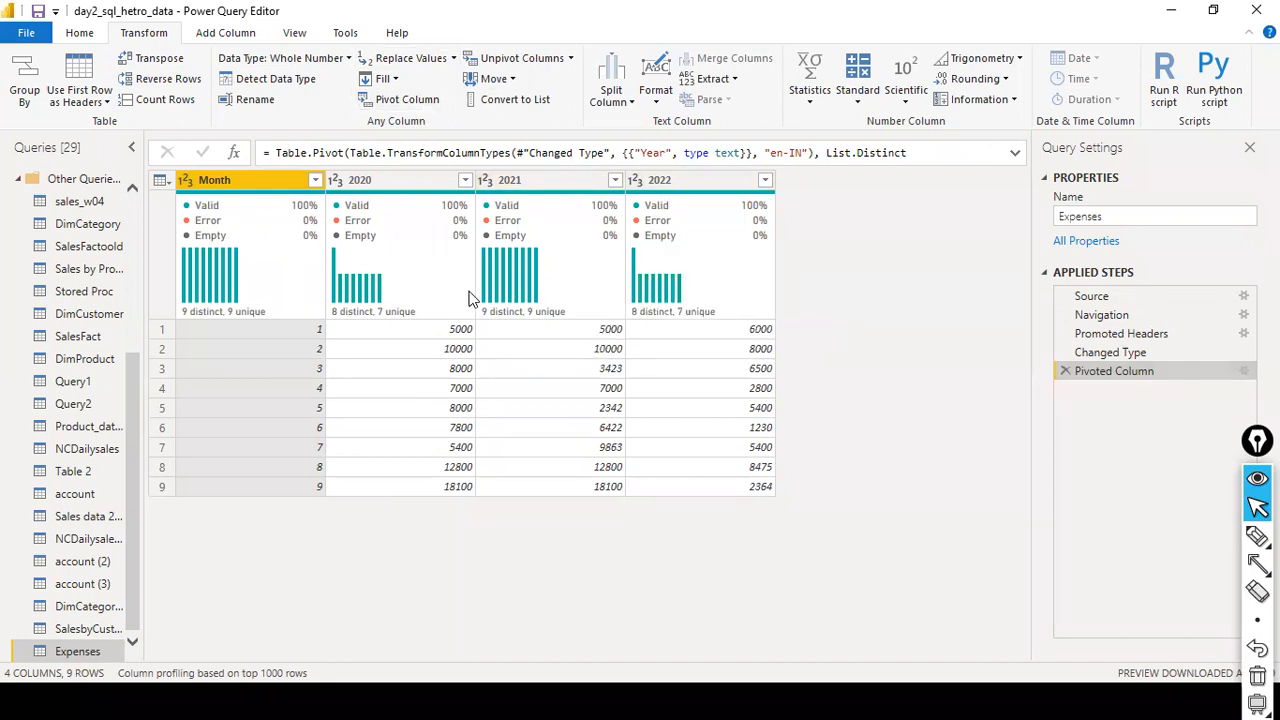
- Review the available Unpivot Columns options for the pivoted Expenses table
mouse_move(617, 322)
left_click(570, 58)
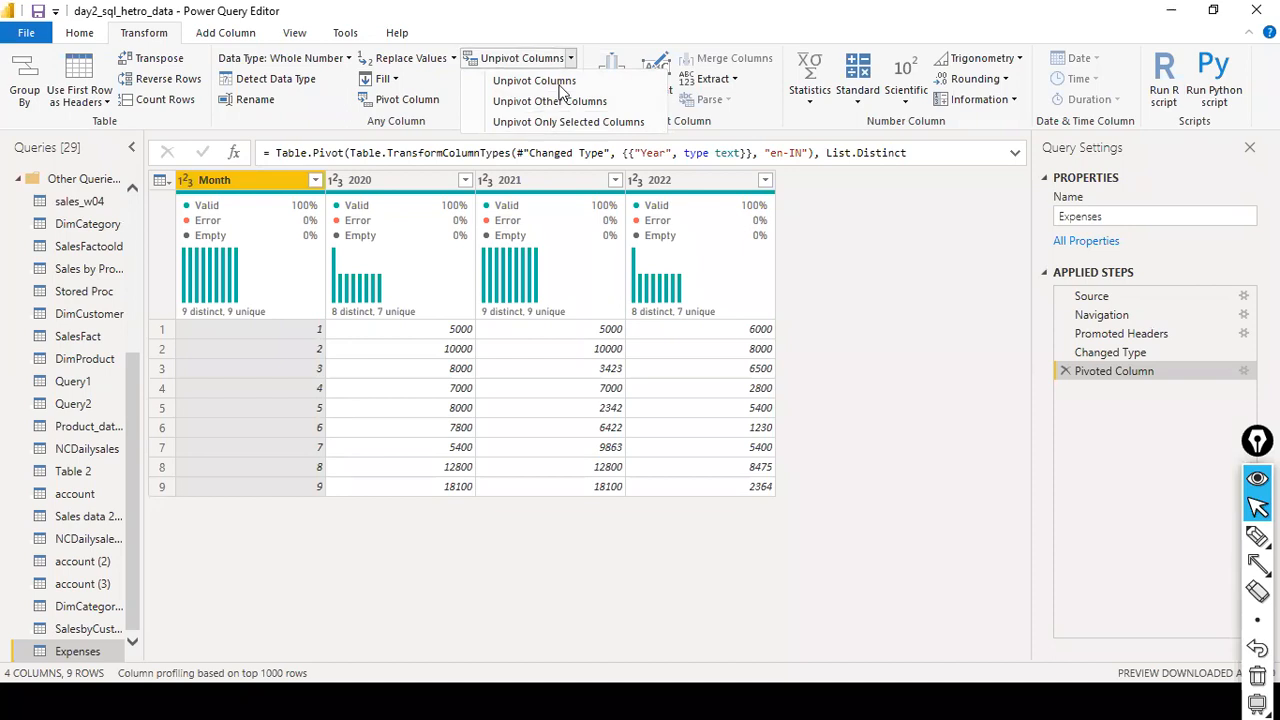
left_click(853, 208)
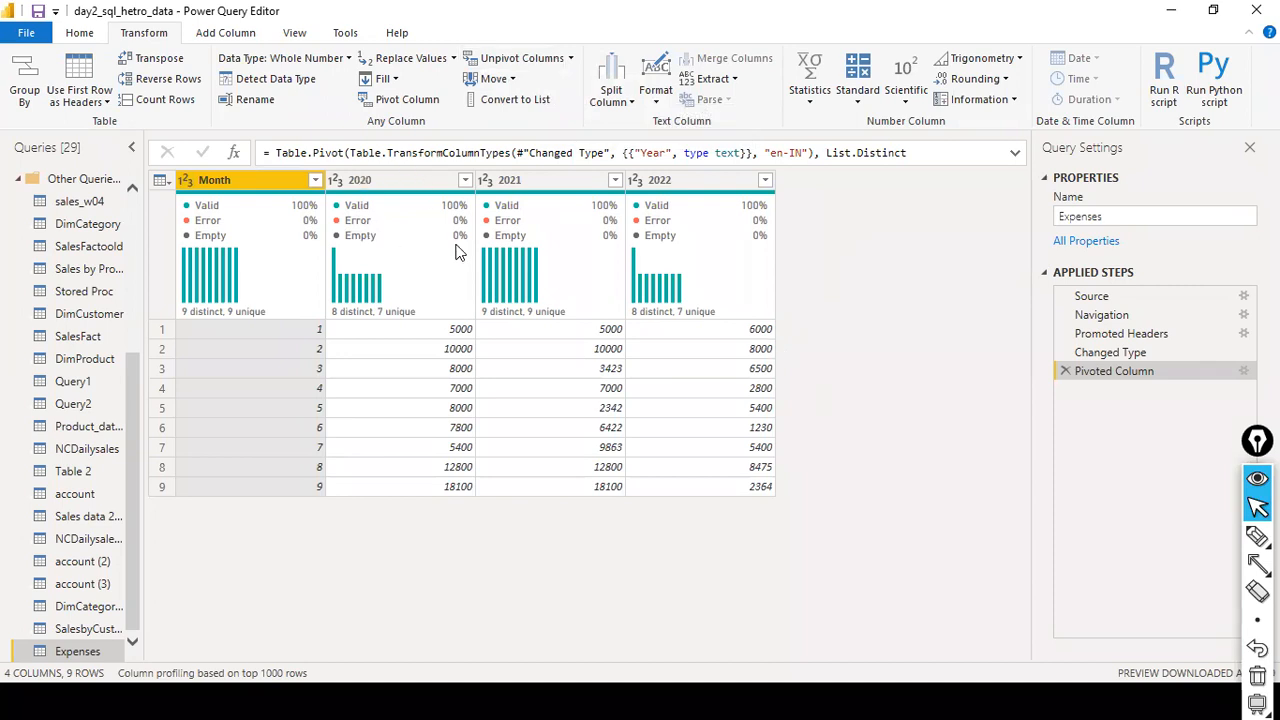
- Draw three red arrows pointing up at the 2020, 2021 and 2022 column headers
key("ctrl+shift+a")
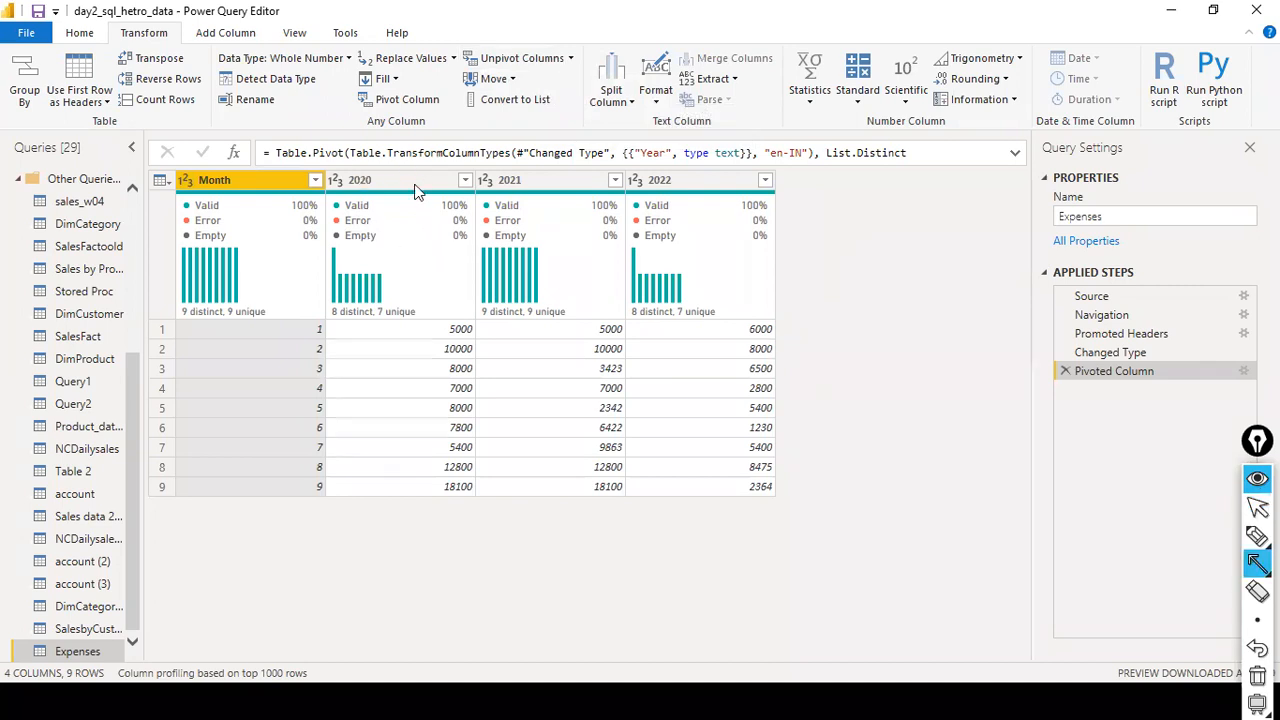
left_click_drag(400, 248, 400, 210)
left_click_drag(533, 248, 530, 200)
left_click_drag(648, 252, 655, 196)
key("ctrl+shift+2")
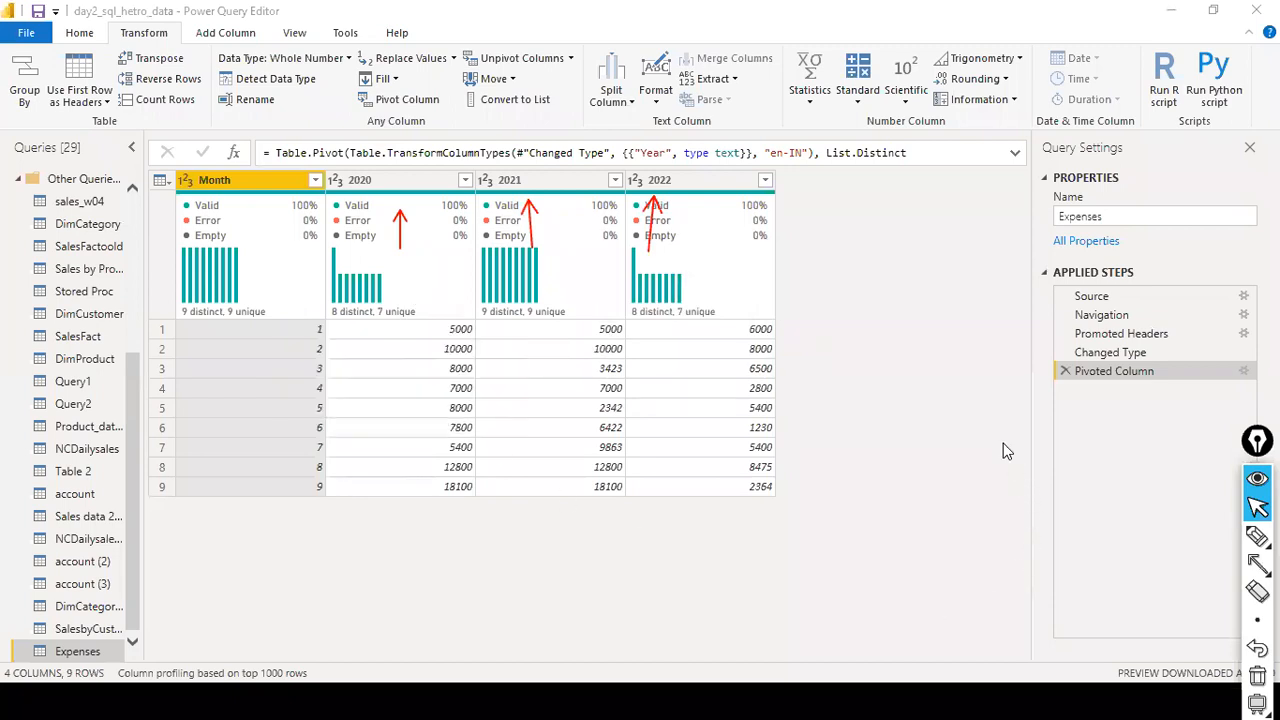
- Unpivot the 2020, 2021 and 2022 columns of the Expenses table
left_click(405, 180)
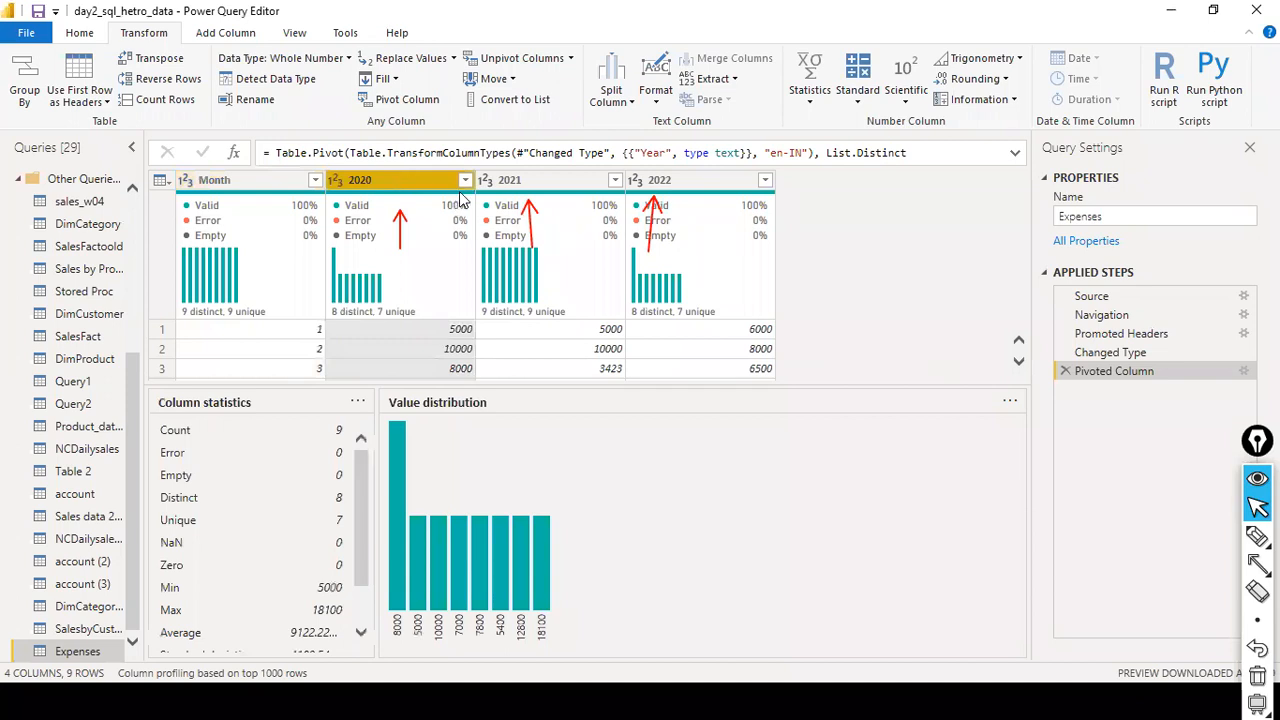
left_click(500, 182, "ctrl")
left_click(676, 190, "ctrl")
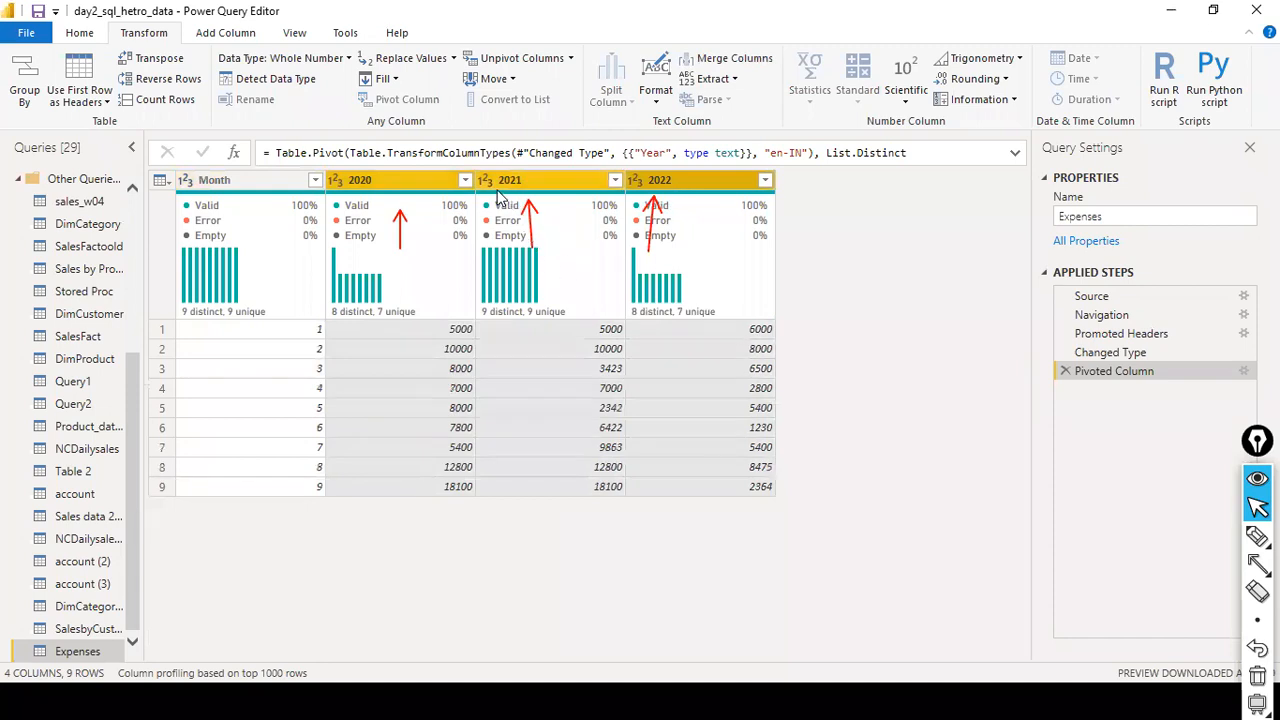
left_click(524, 62)
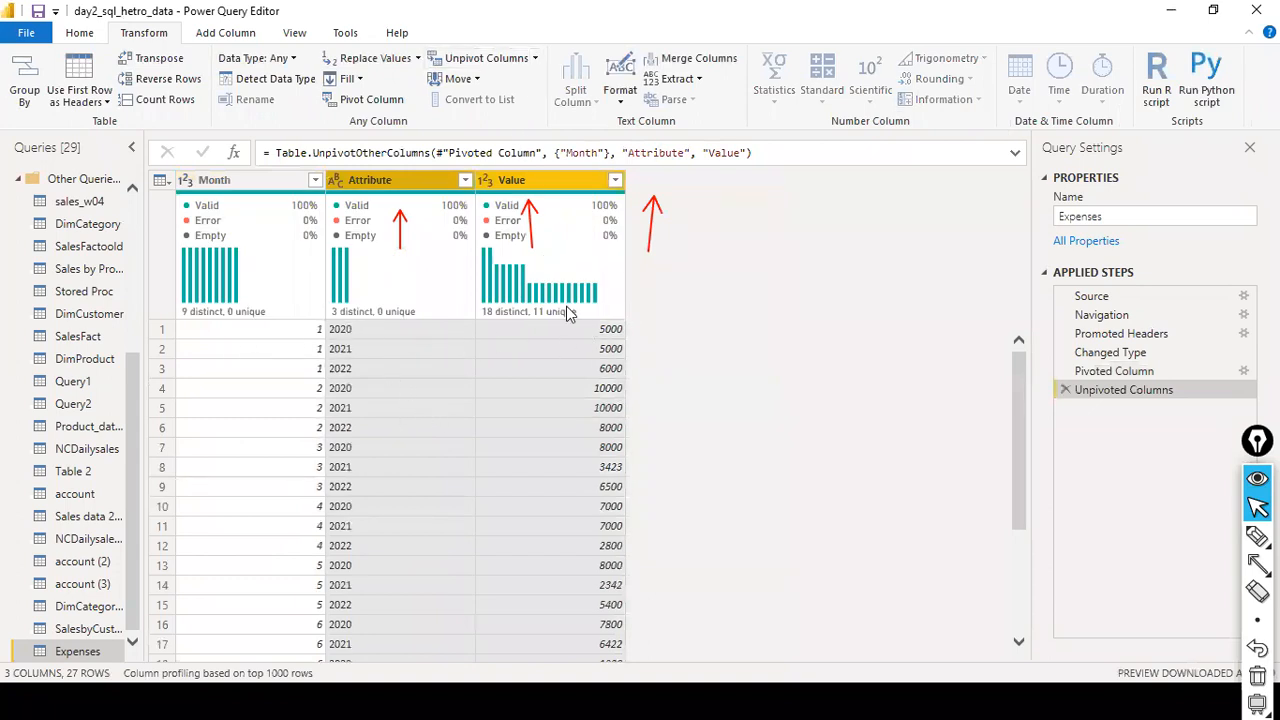
- Move the Attribute and Value columns ahead of Month and rename Attribute to Year
left_click_drag(410, 180, 170, 181)
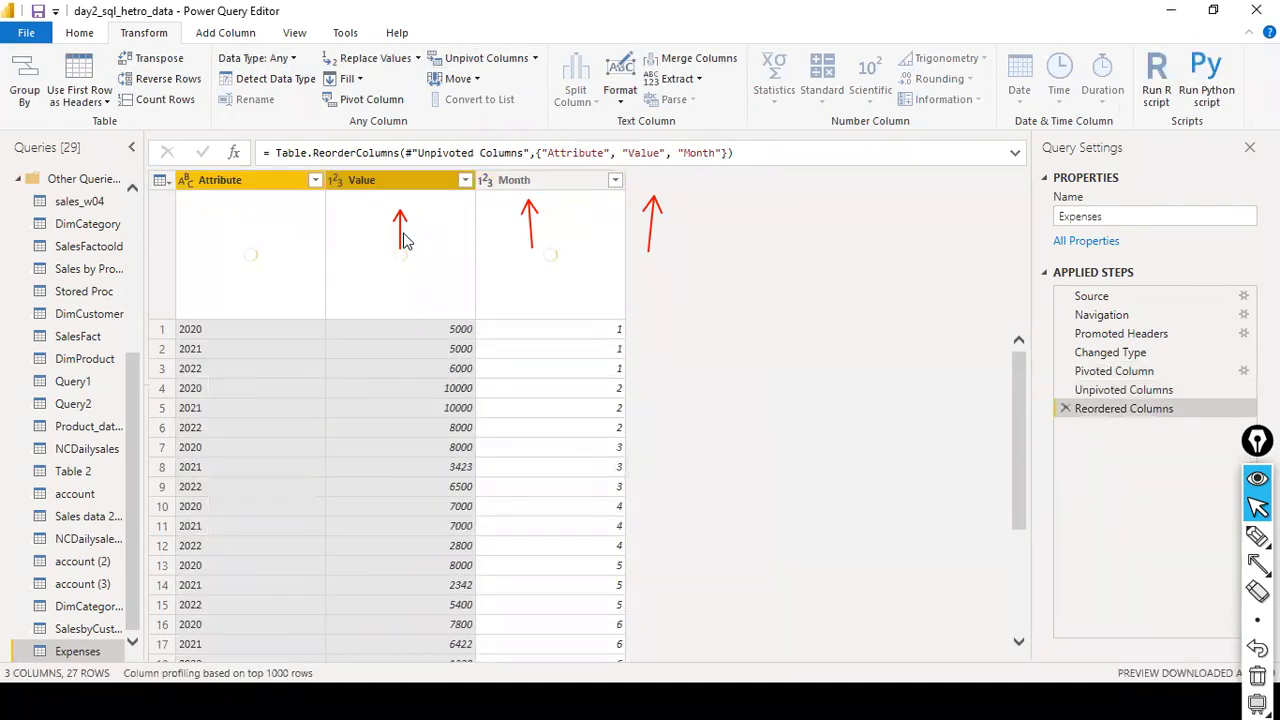
double_click(251, 180)
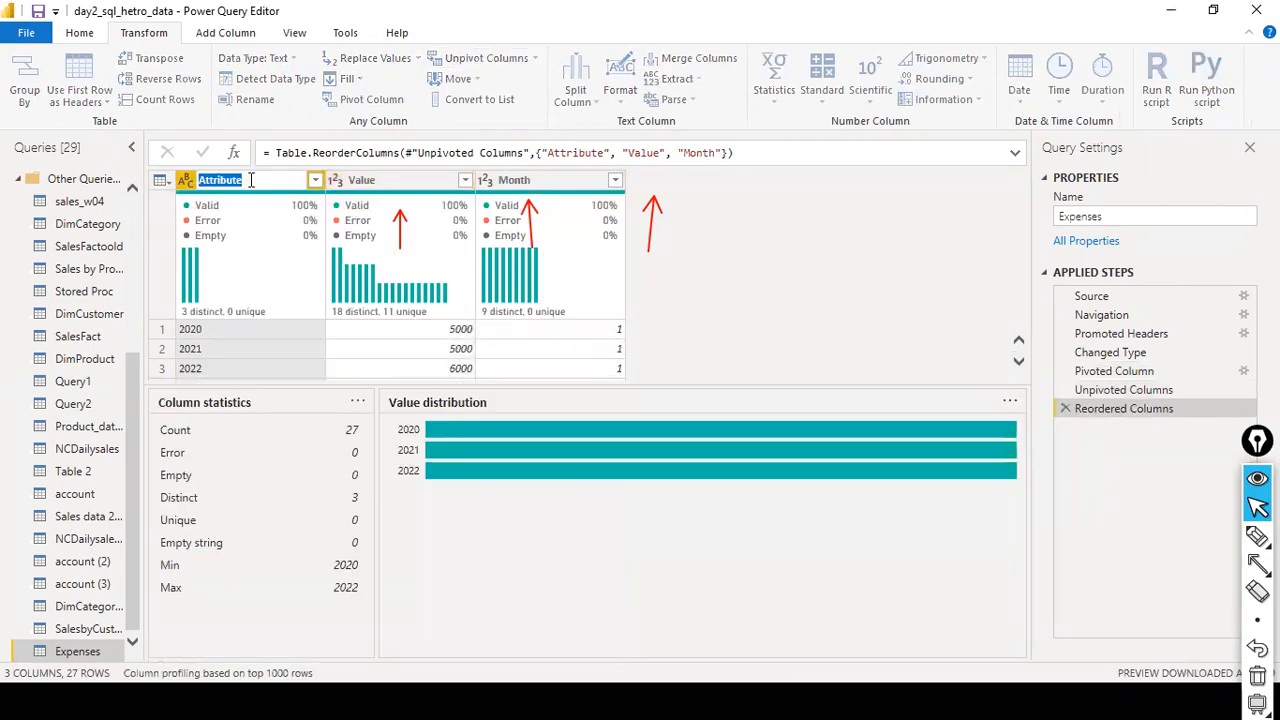
type("Year")
key("Return")
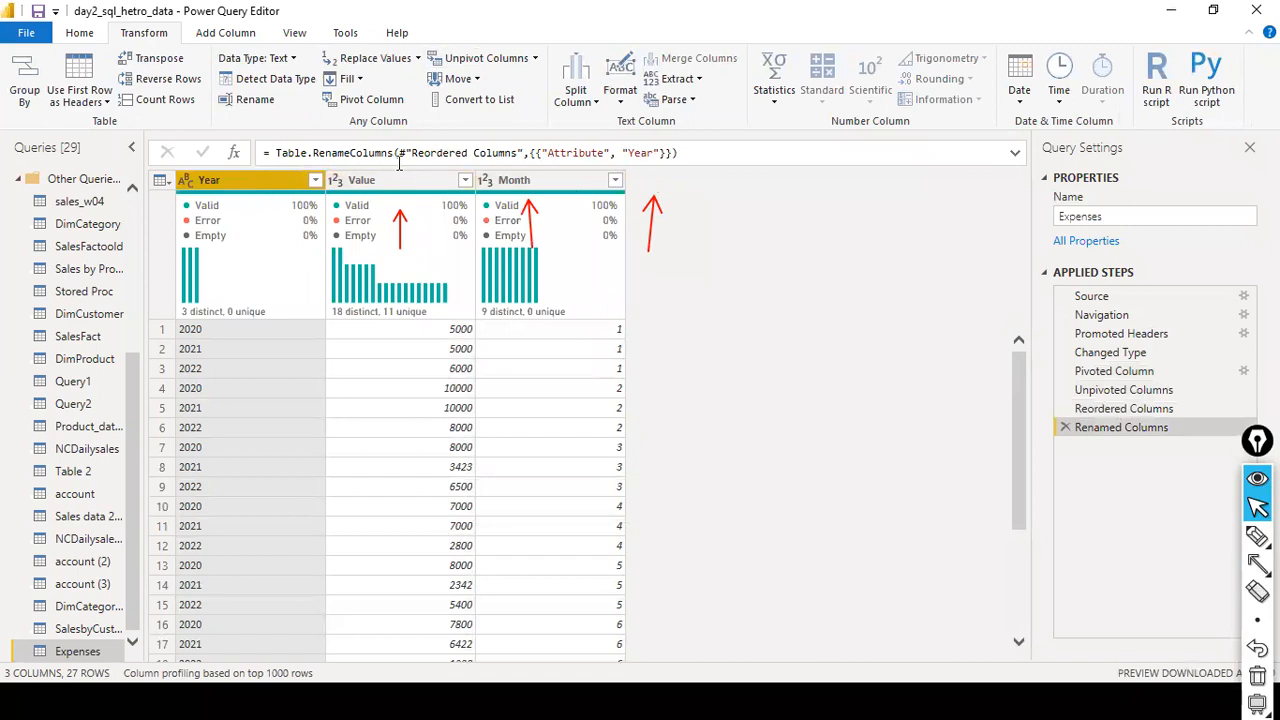
- Rename the Value column to Expenses and move the Month column between Year and Expenses
double_click(405, 183)
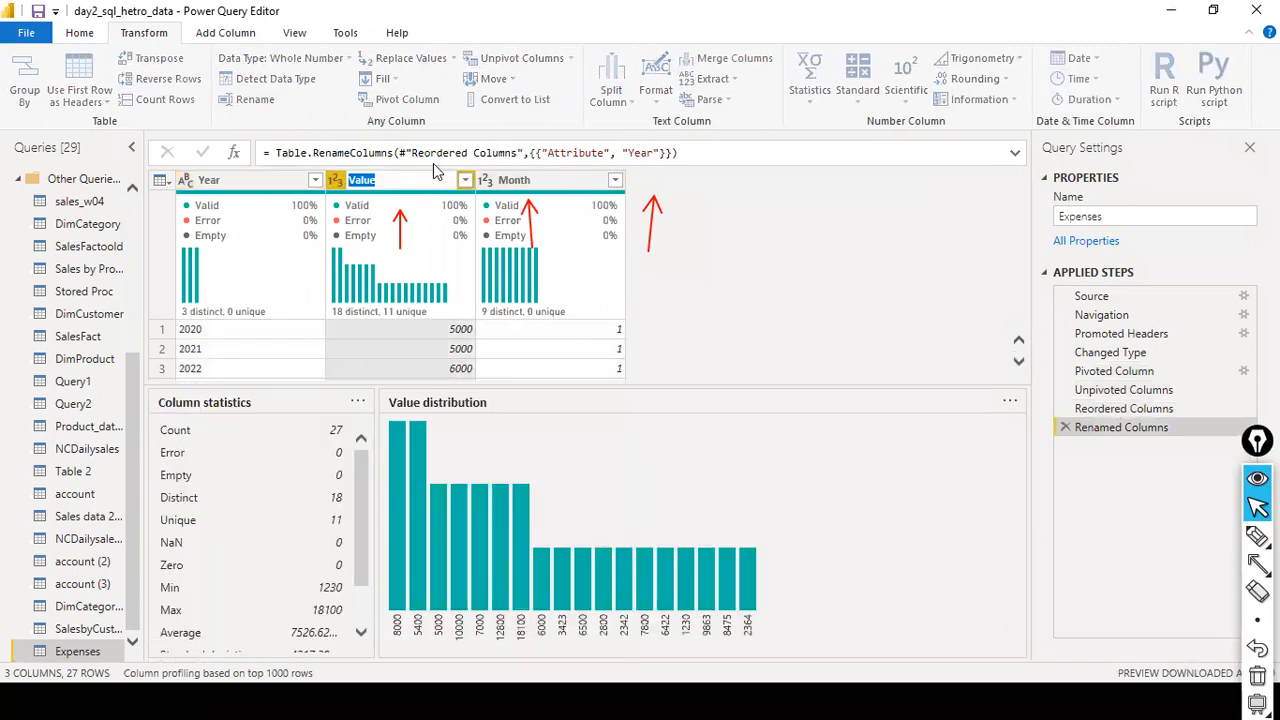
type("Expenses")
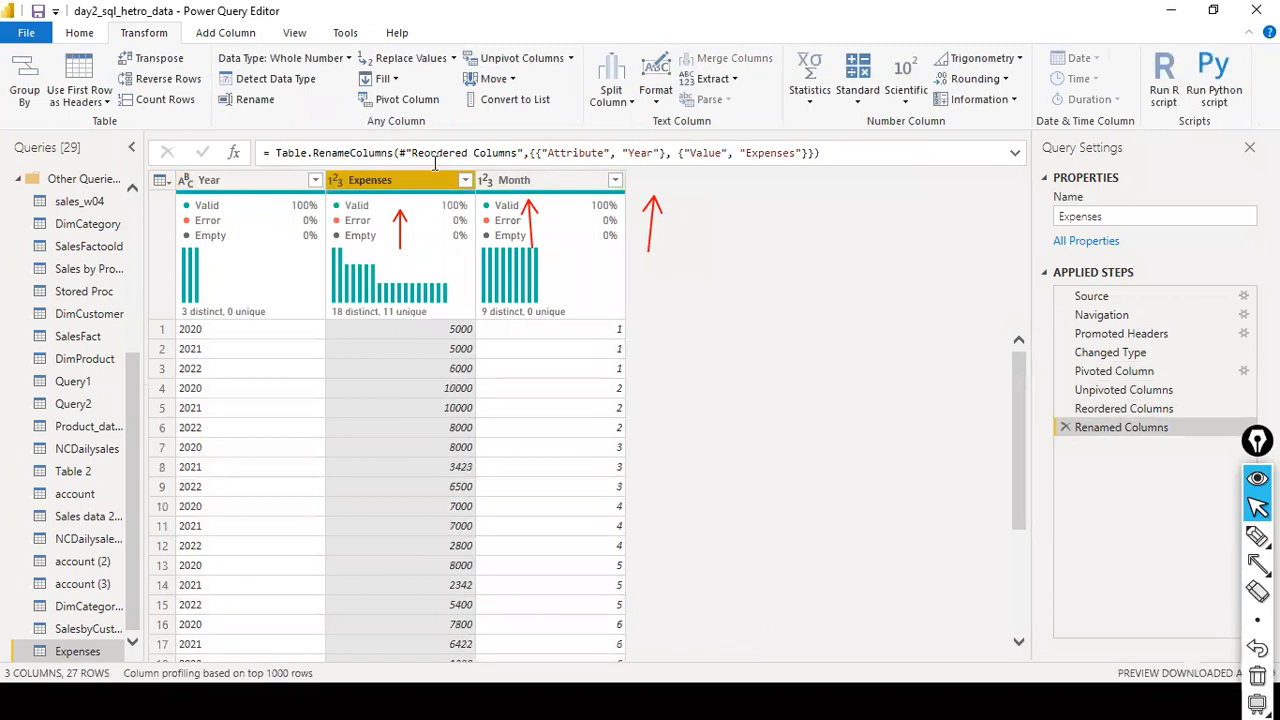
left_click_drag(528, 182, 310, 225)
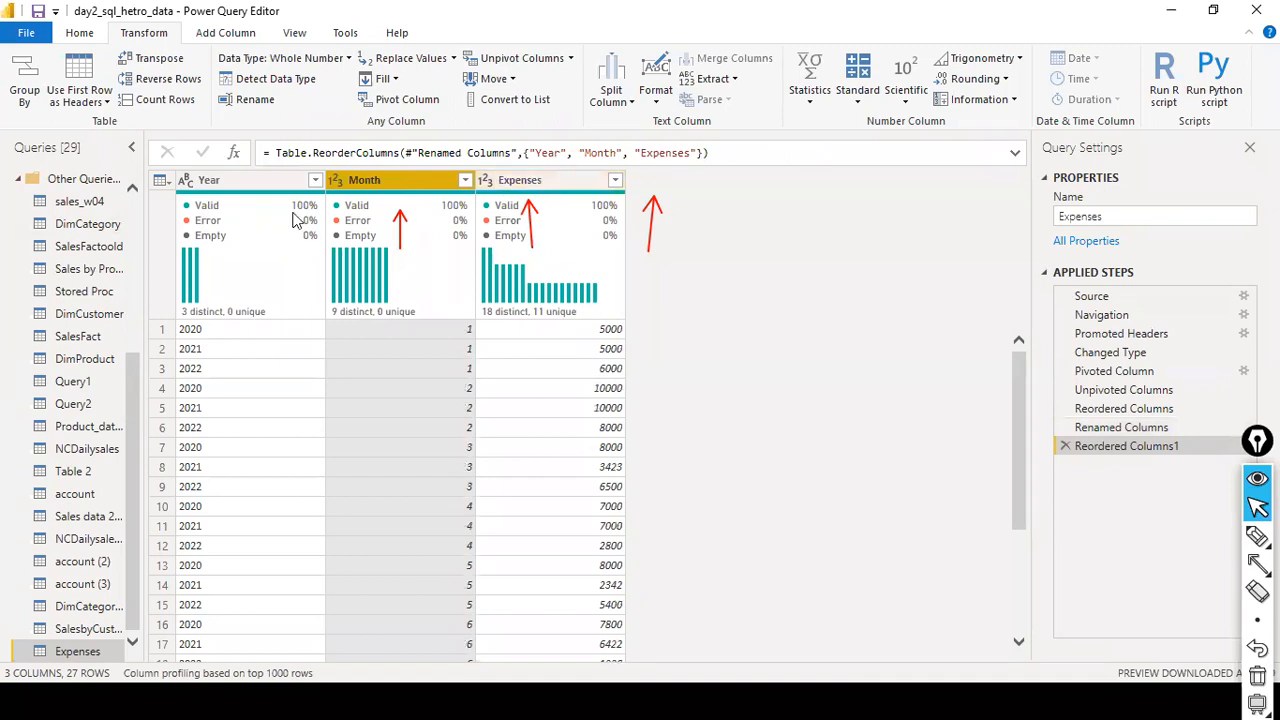
- Review the unpivot options and the Attribute and Value columns at the Unpivoted Columns step, and return to the last applied step
mouse_move(281, 280)
left_click(570, 58)
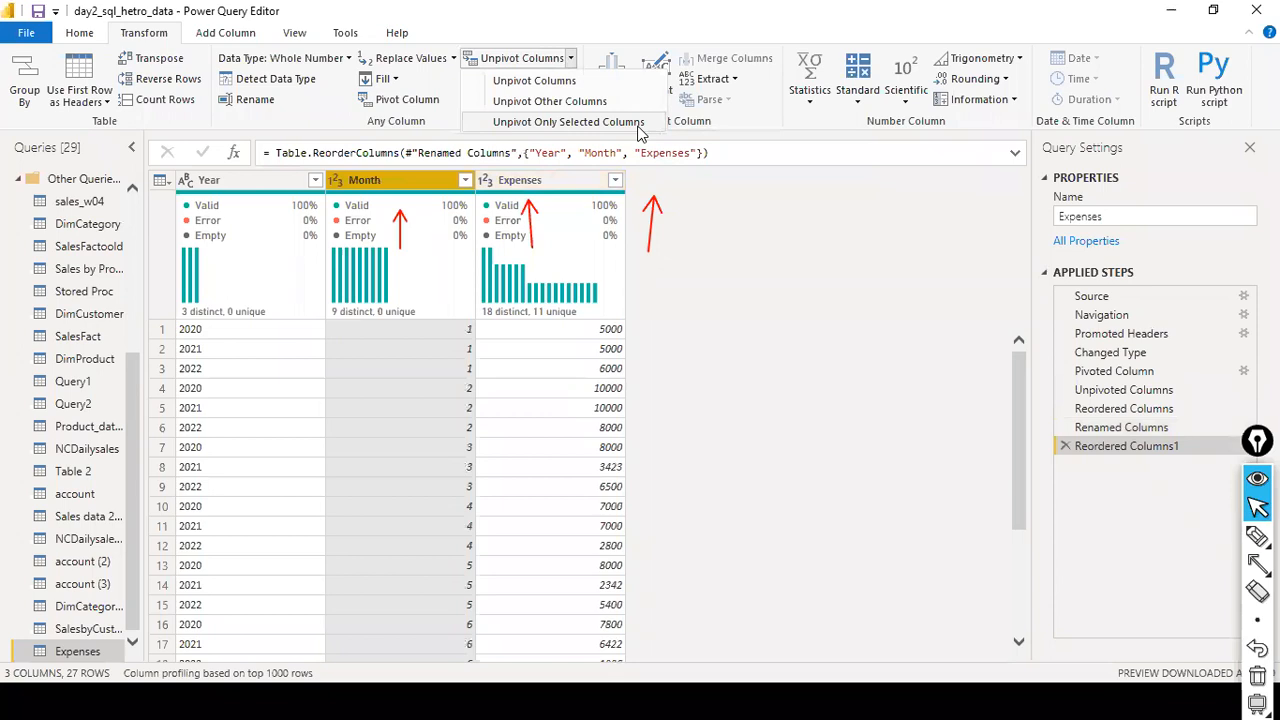
left_click_drag(1095, 428, 1098, 412)
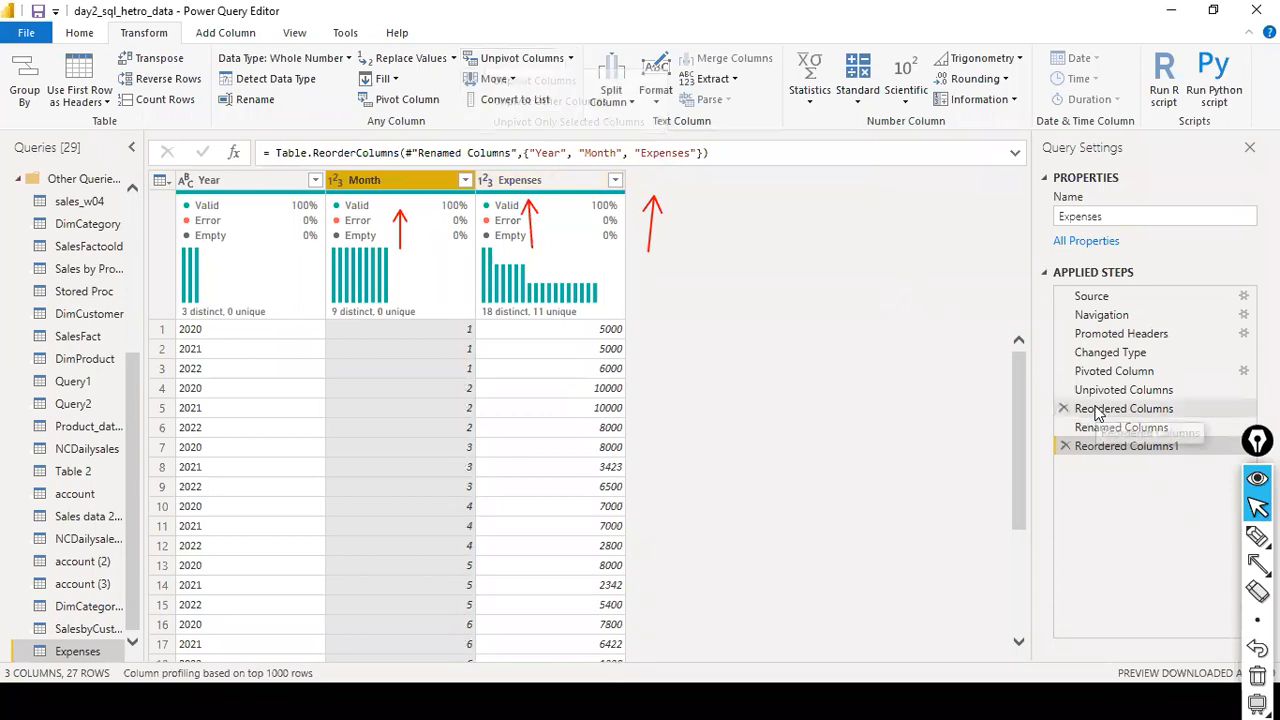
left_click(1098, 392)
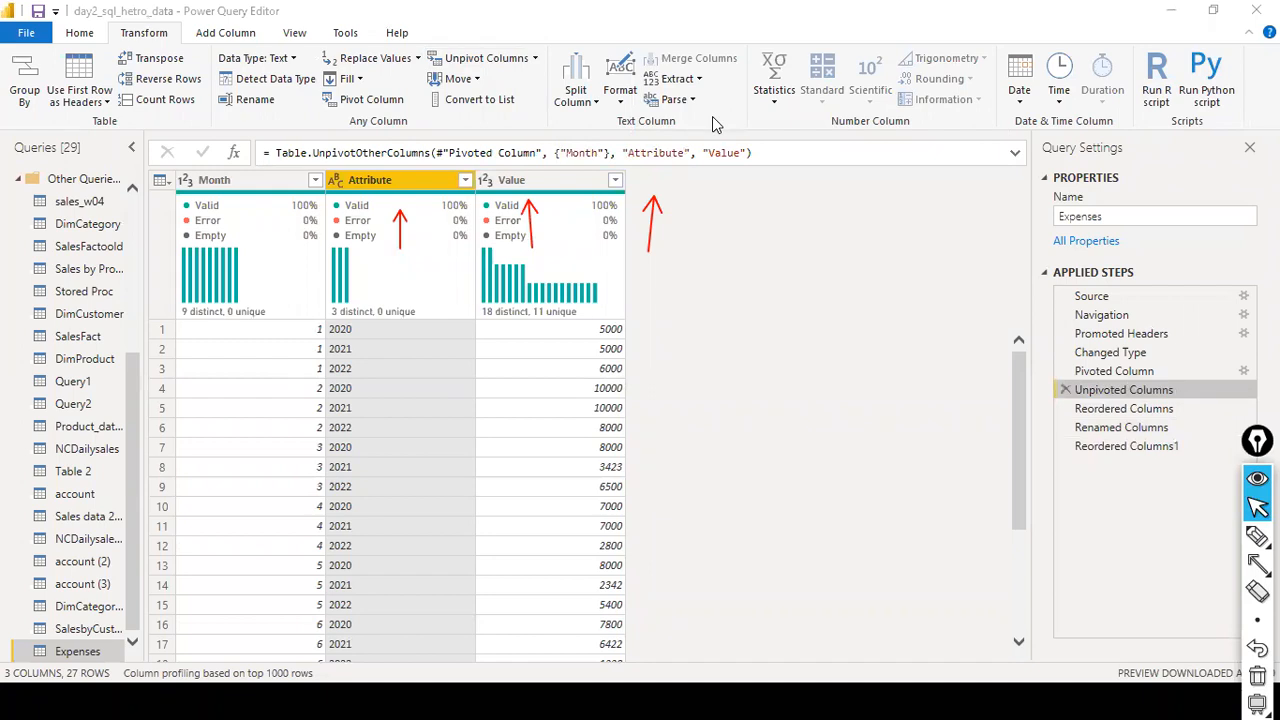
left_click(537, 60)
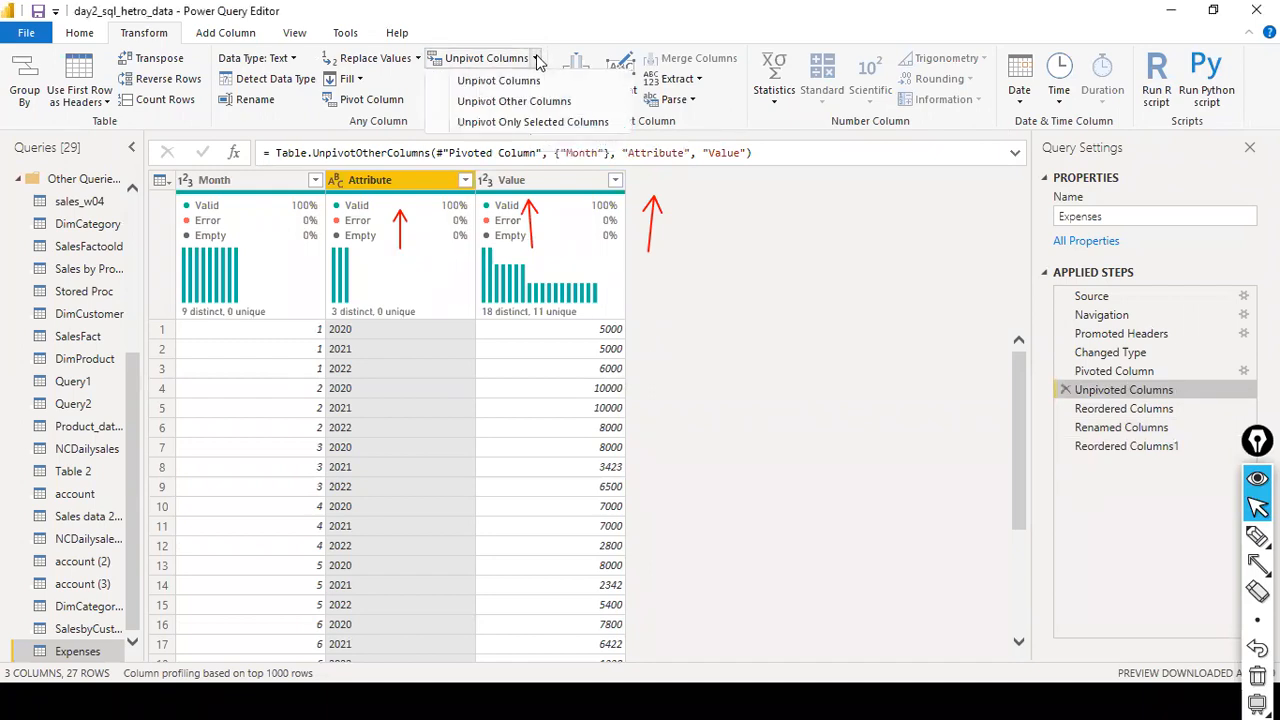
left_click(720, 179)
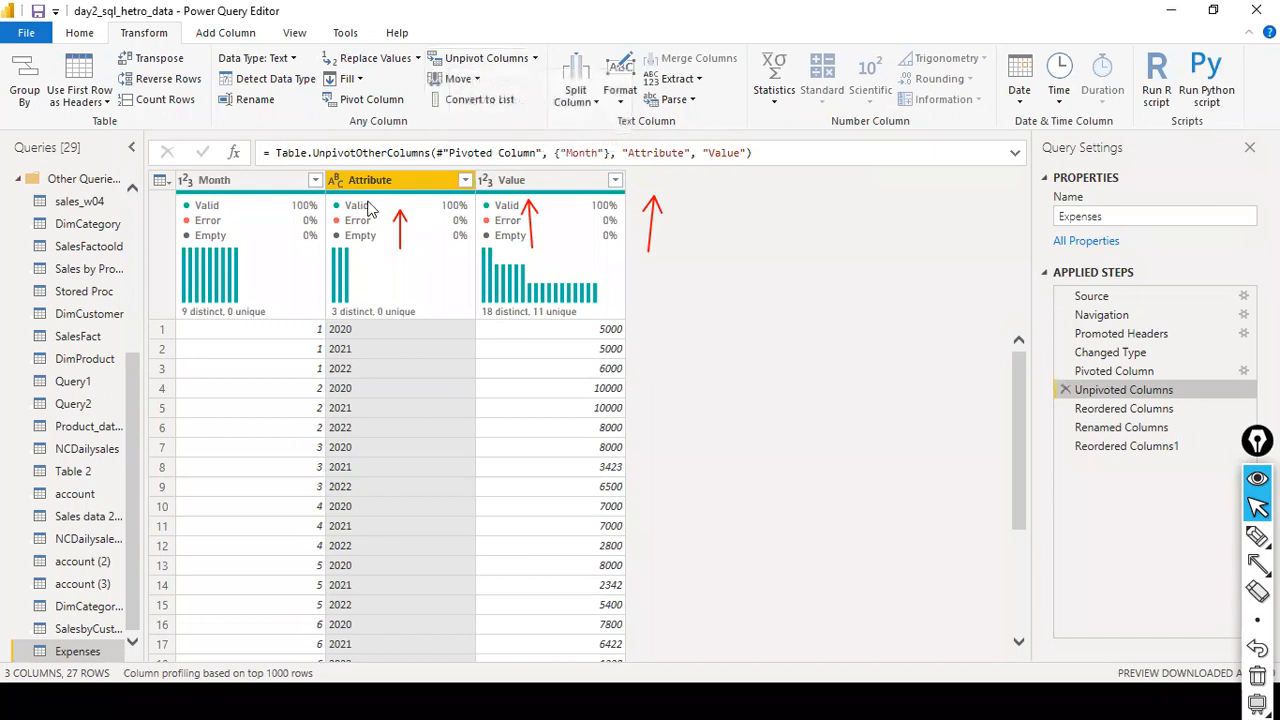
left_click(562, 188, "ctrl")
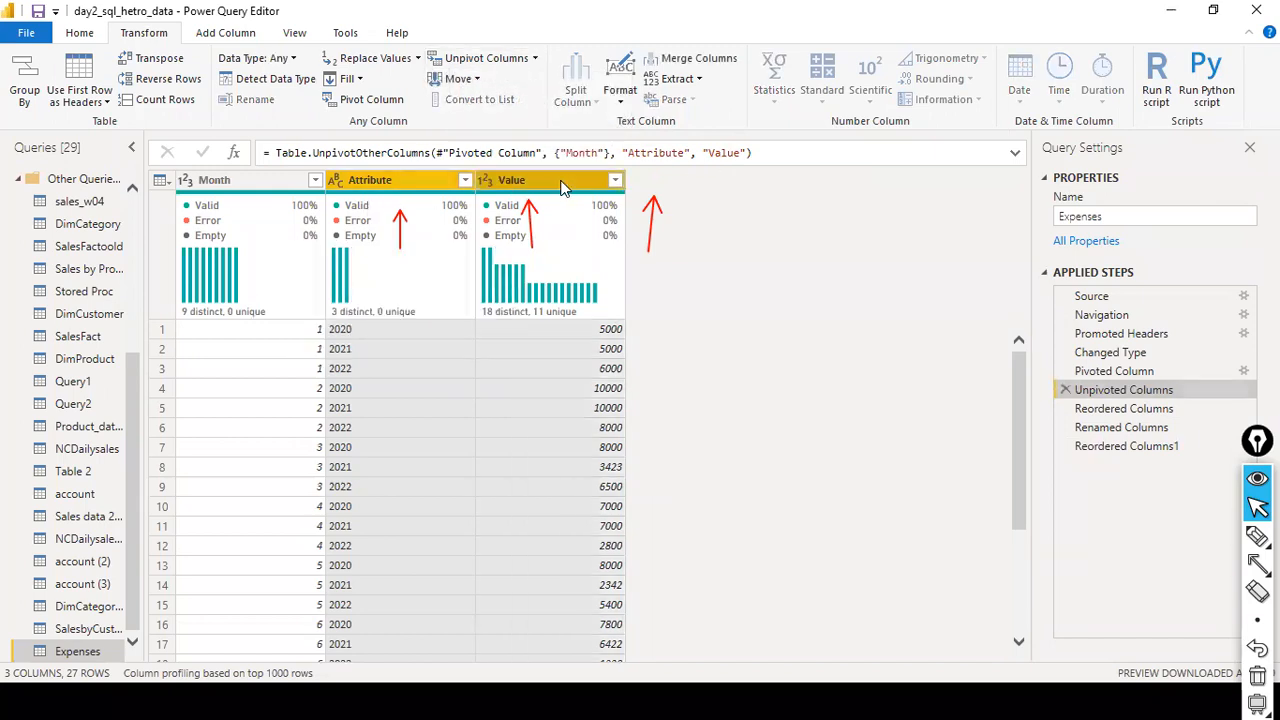
left_click(1097, 447)
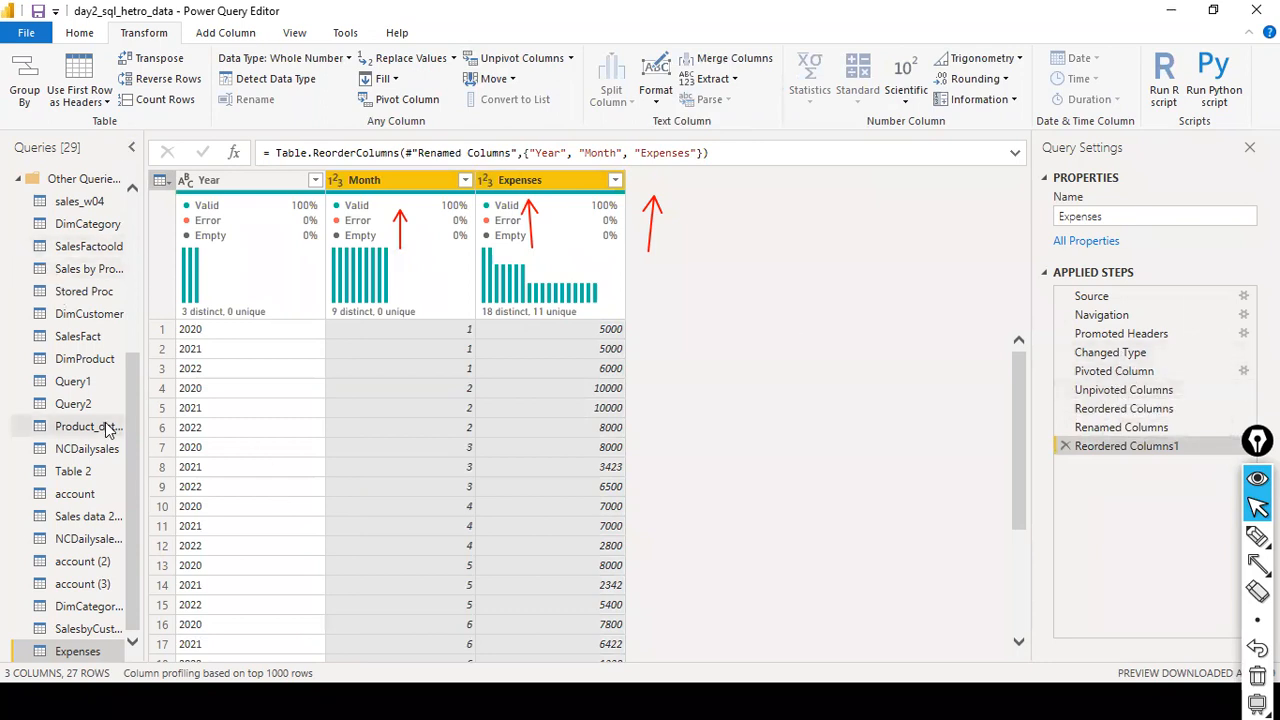
- Duplicate the Expenses query after marking it with a red arrow, and erase all drawn arrows
left_click_drag(249, 600, 100, 660)
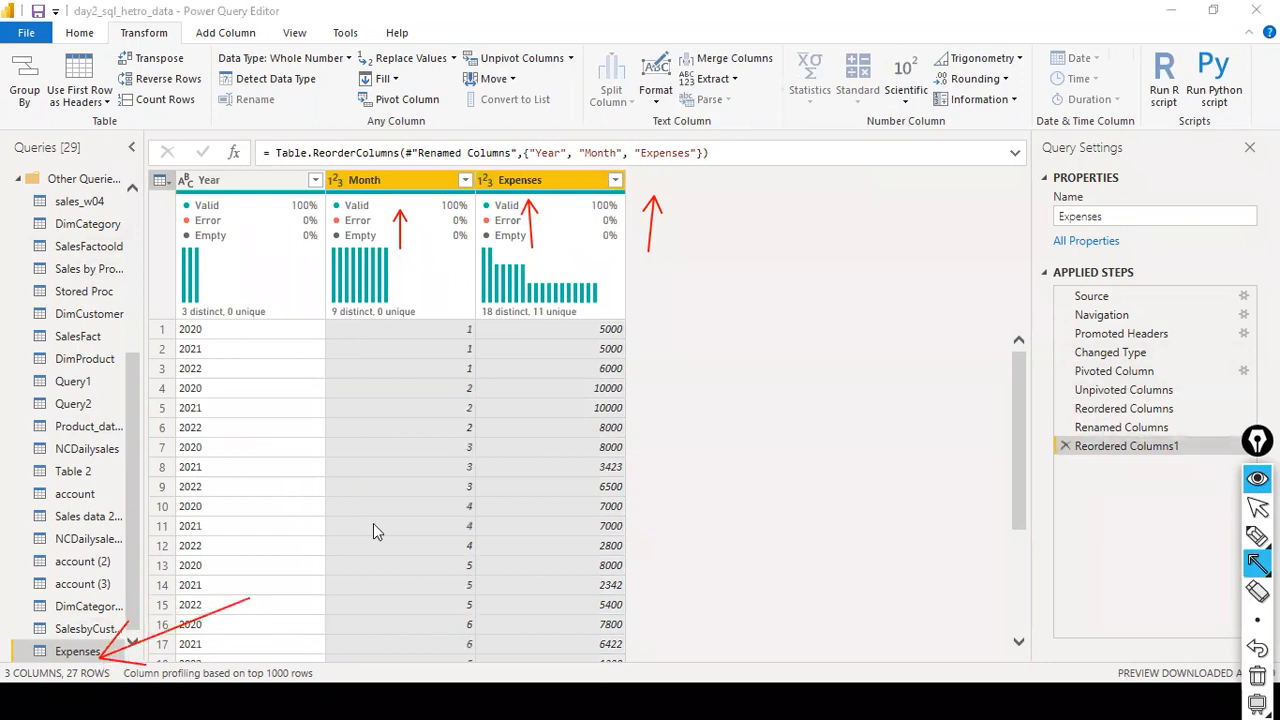
key("ctrl+shift+2")
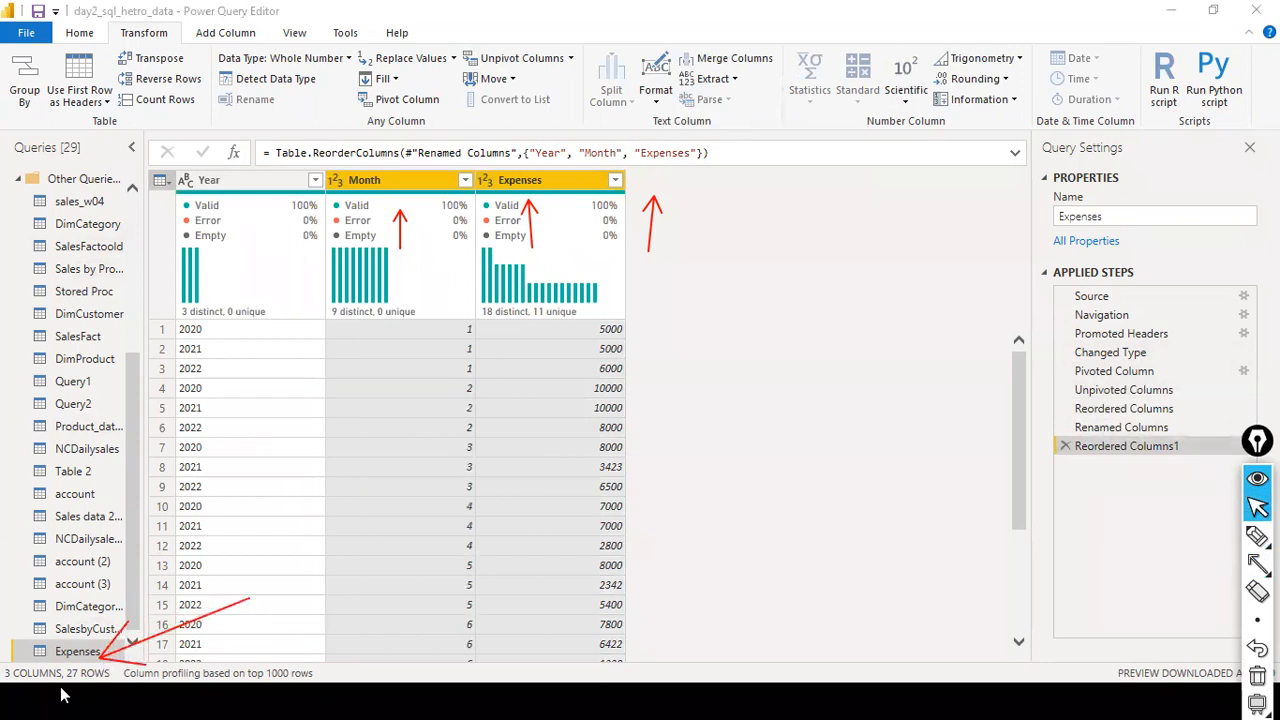
right_click(58, 652)
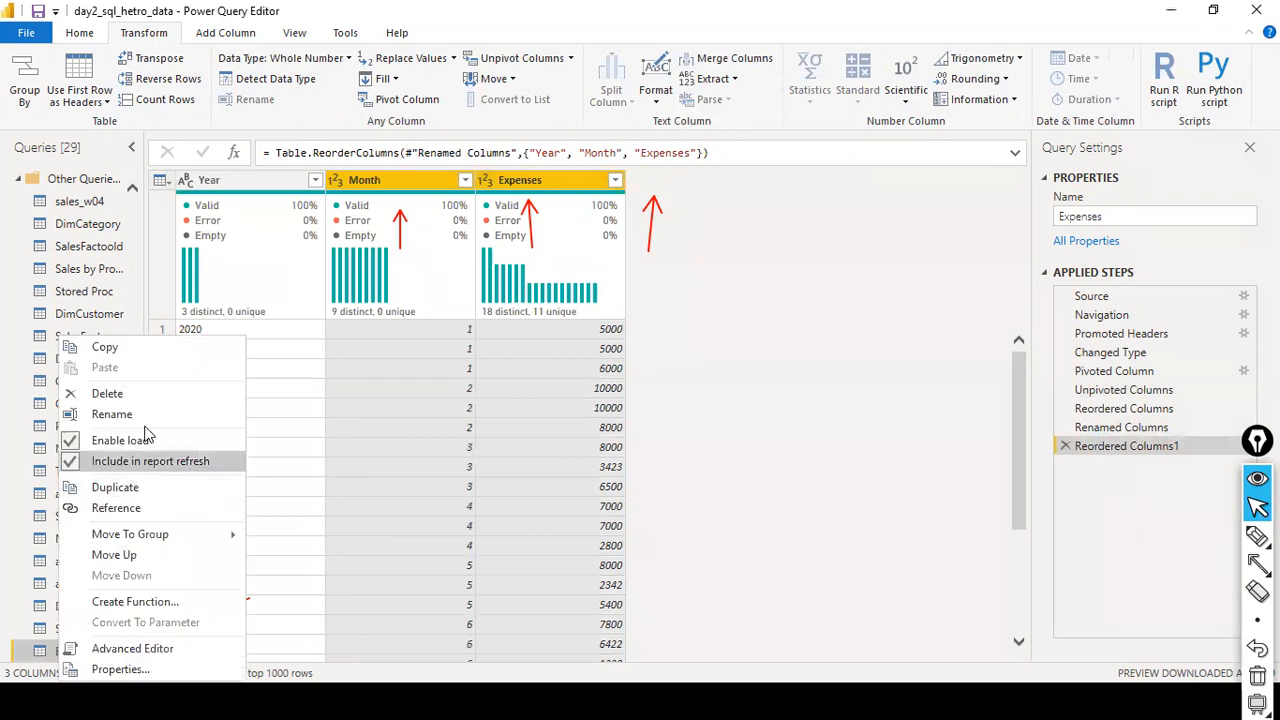
left_click(155, 487)
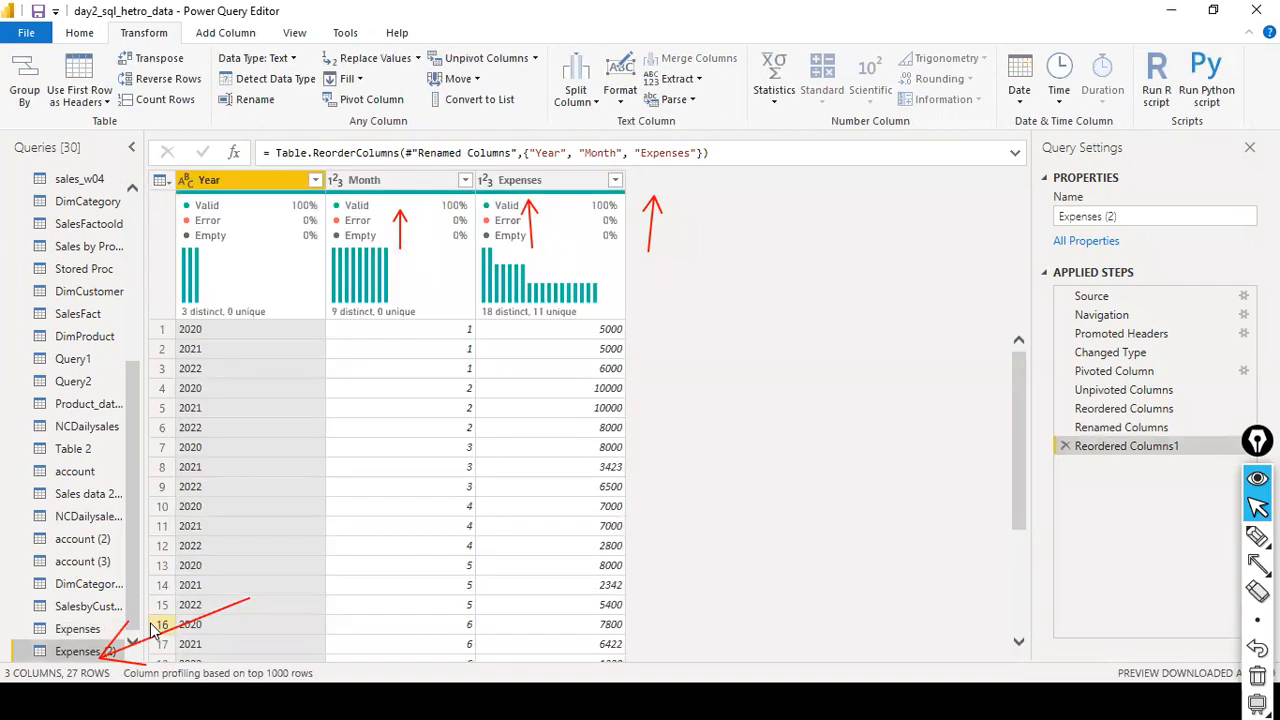
key("ctrl+shift+7")
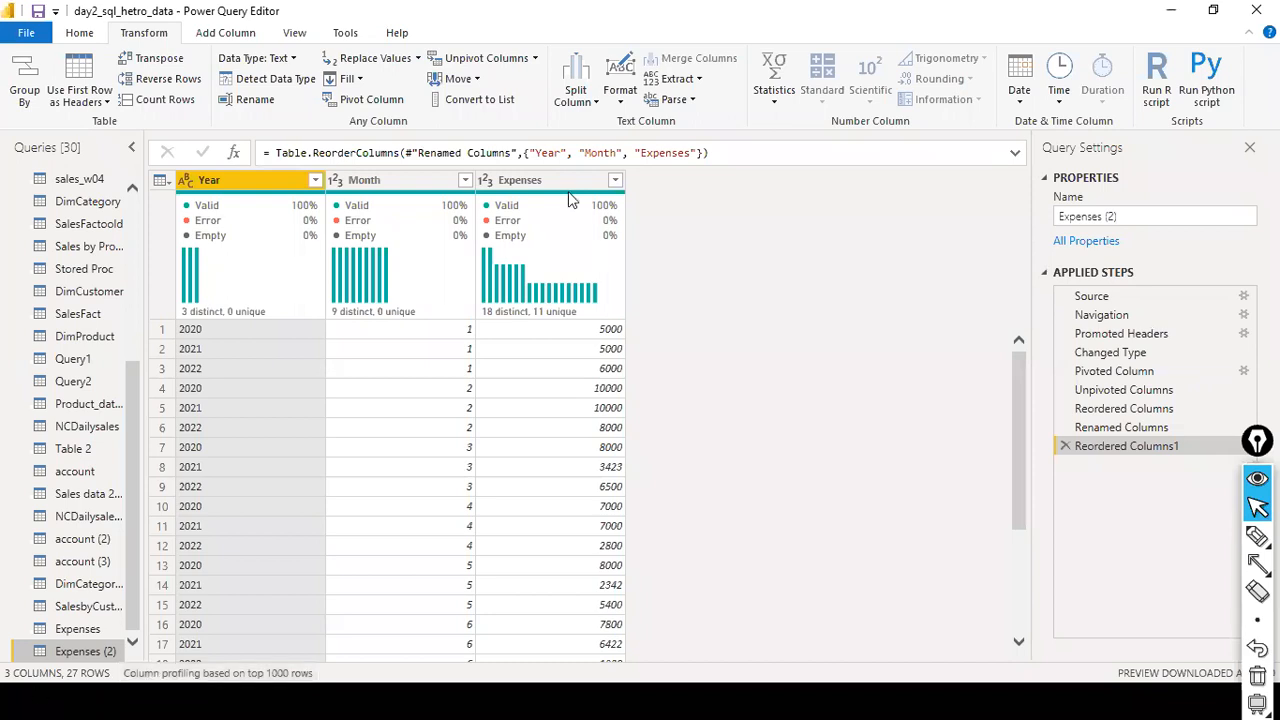
- Pivot the Year column of the duplicated query, using Expenses as the values column
left_click(533, 58)
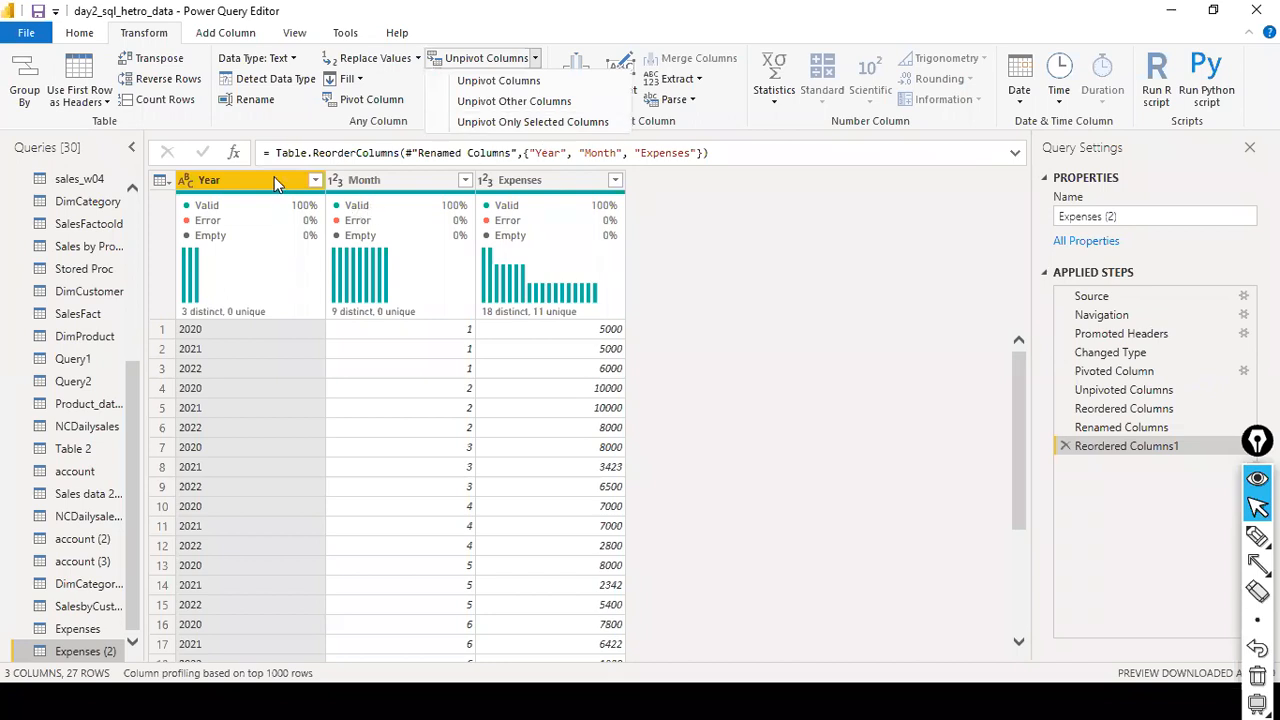
left_click(371, 104)
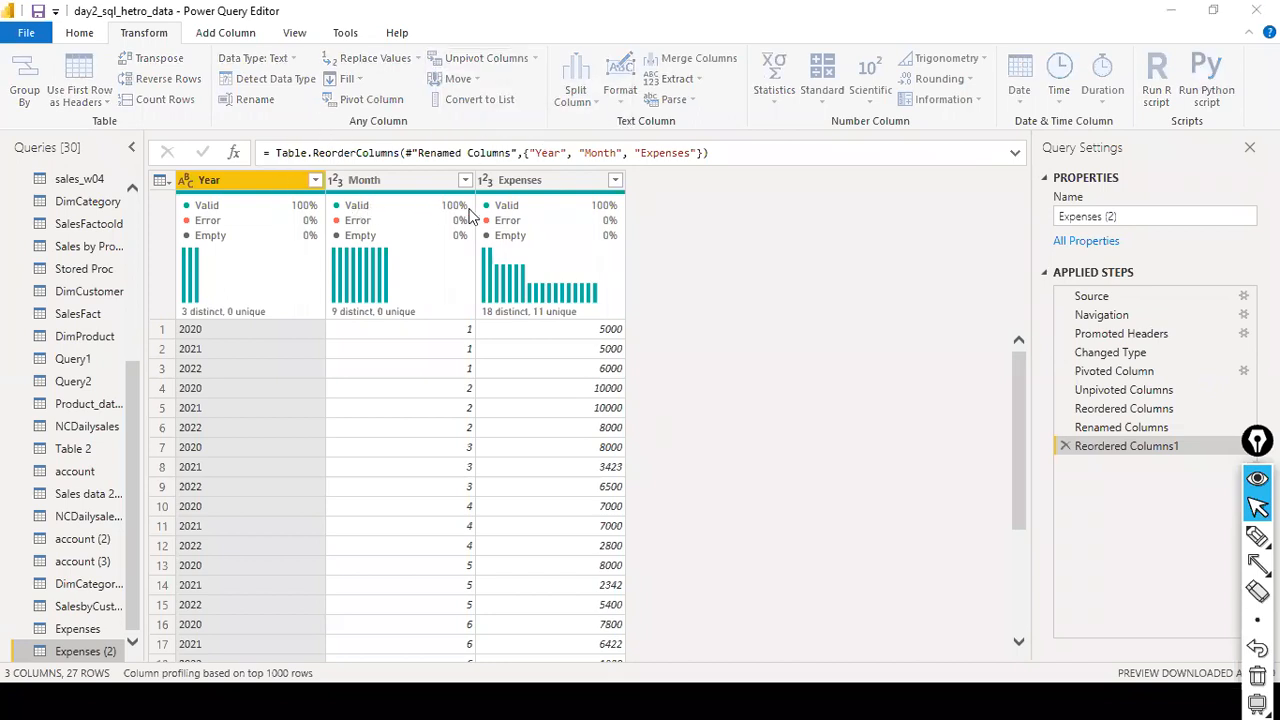
left_click(511, 328)
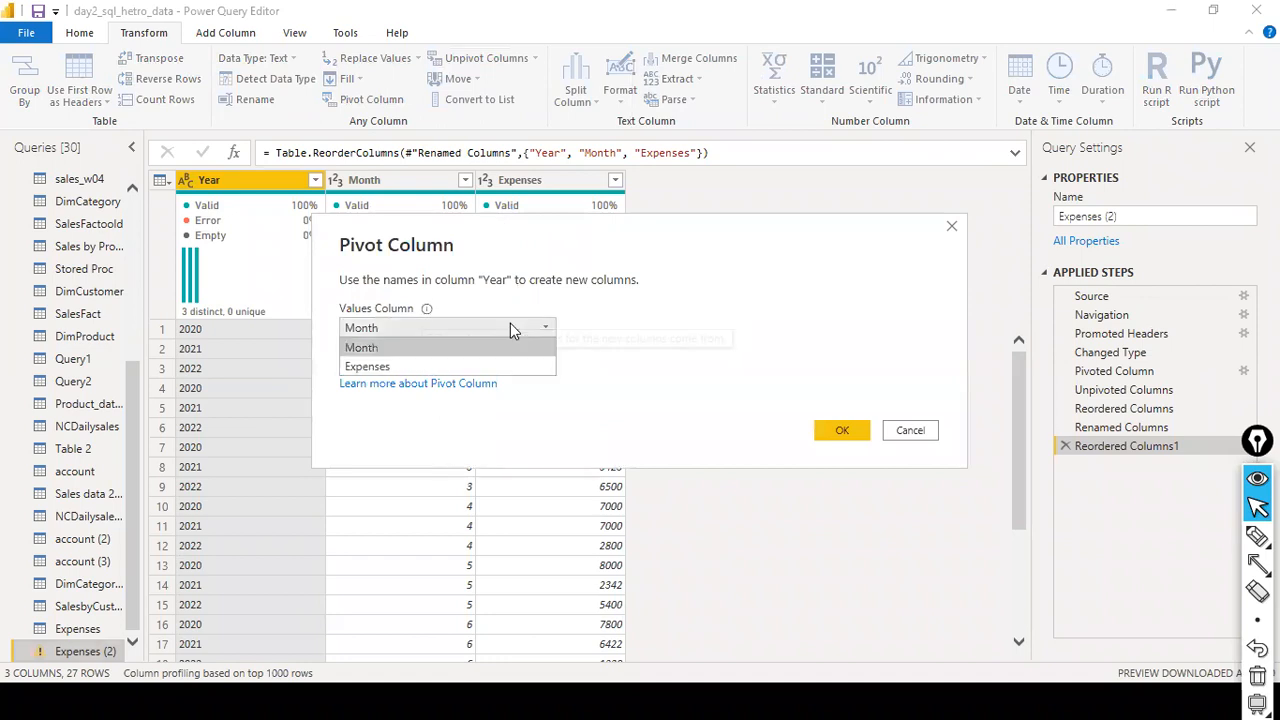
left_click(437, 366)
left_click(830, 432)
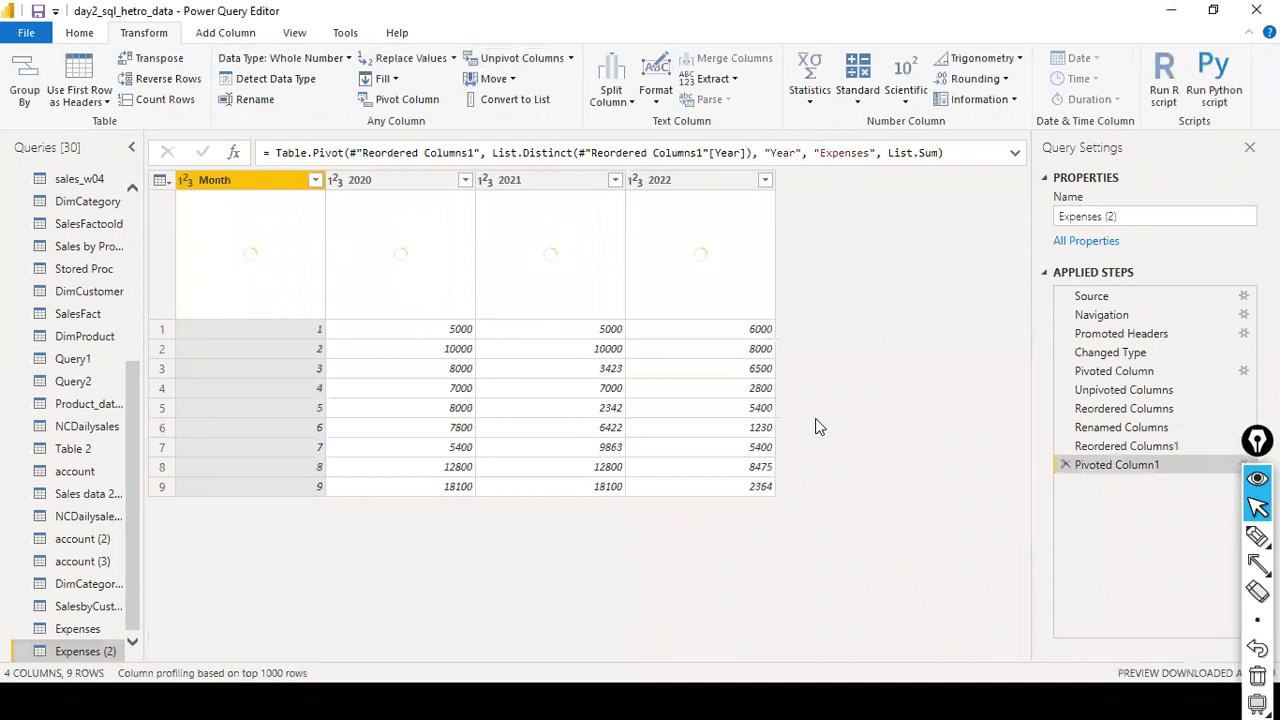
- Unpivot only the selected columns Month, 2020, 2021 and 2022 of the pivoted query
left_click(571, 60)
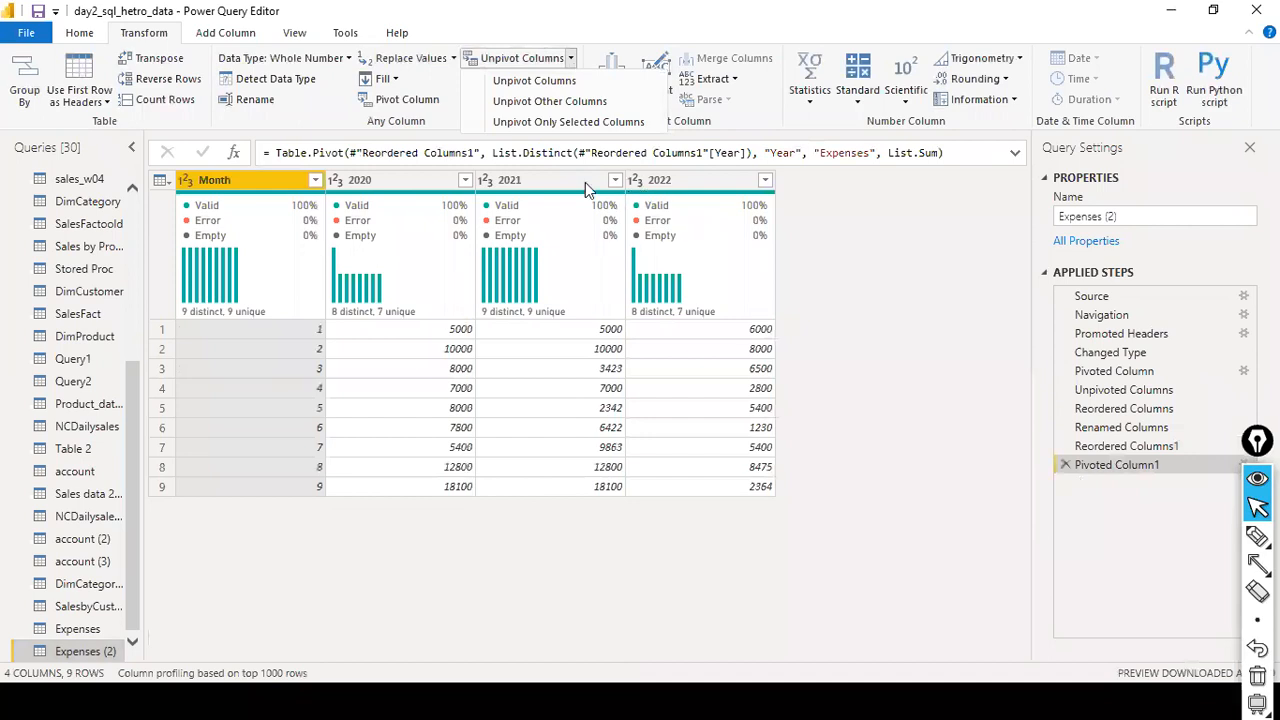
left_click(380, 186, "ctrl")
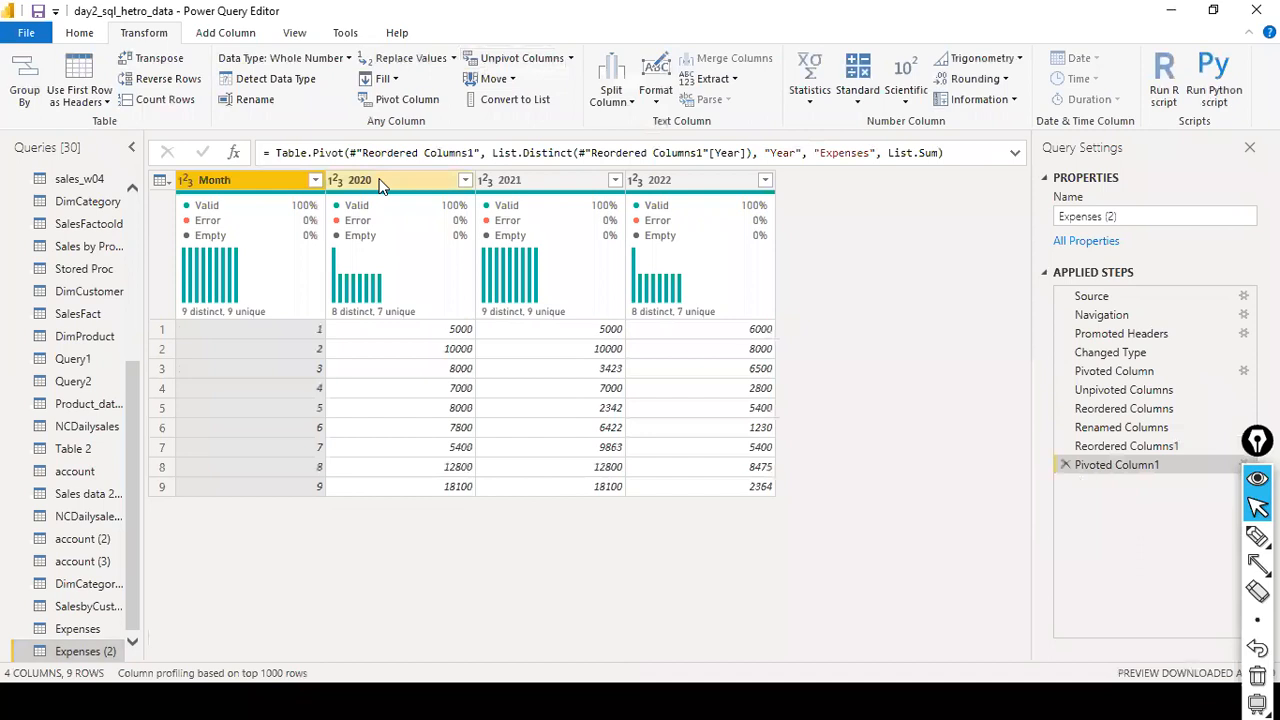
left_click(530, 180, "ctrl")
left_click(675, 180, "ctrl")
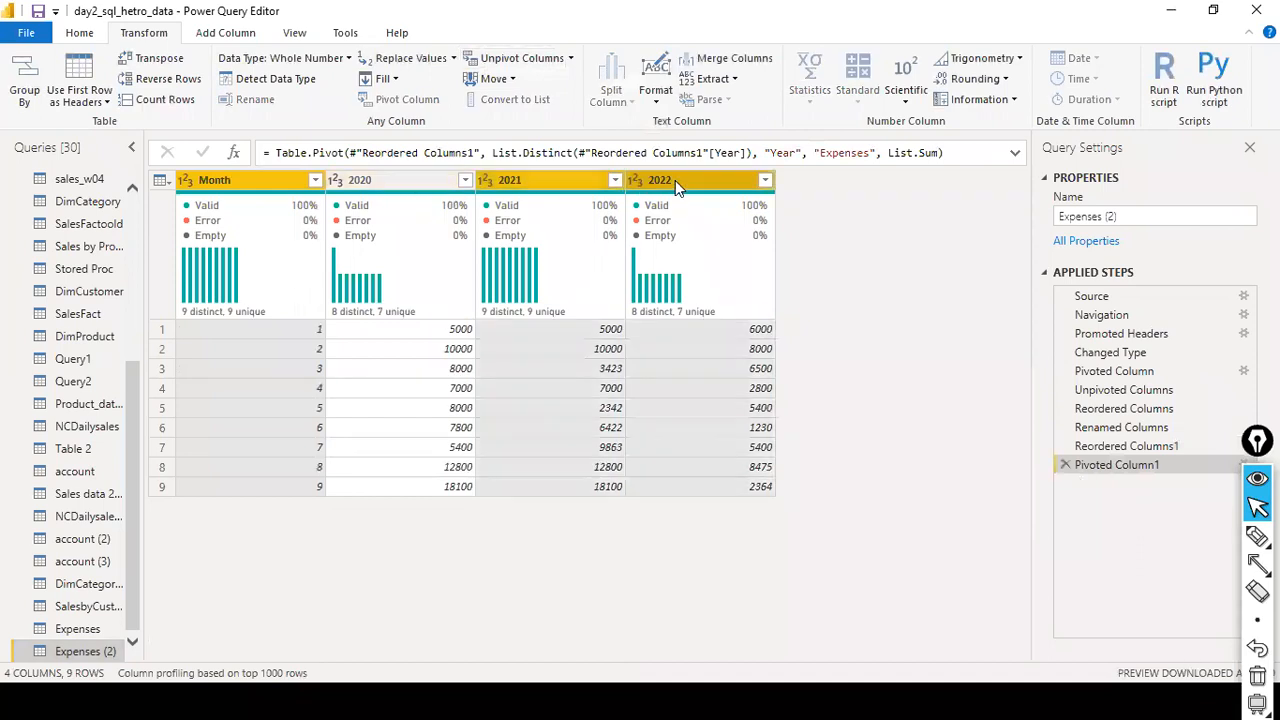
left_click(377, 175, "ctrl")
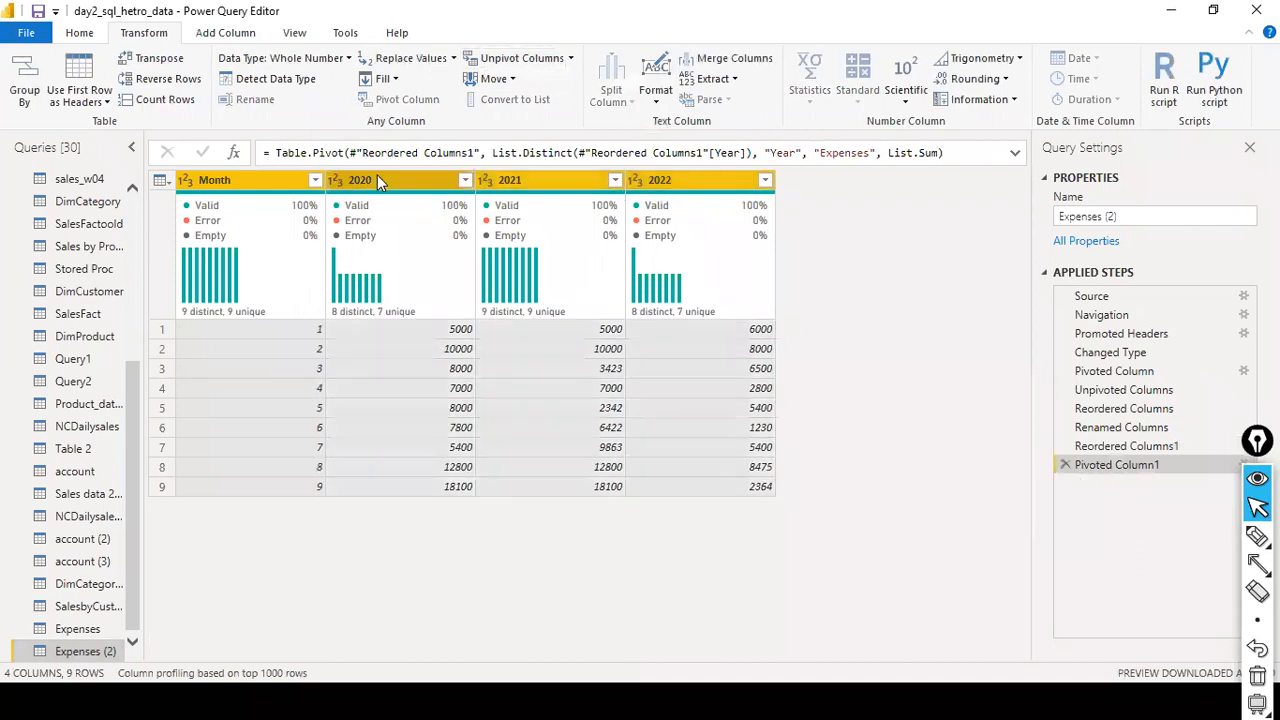
left_click(570, 58)
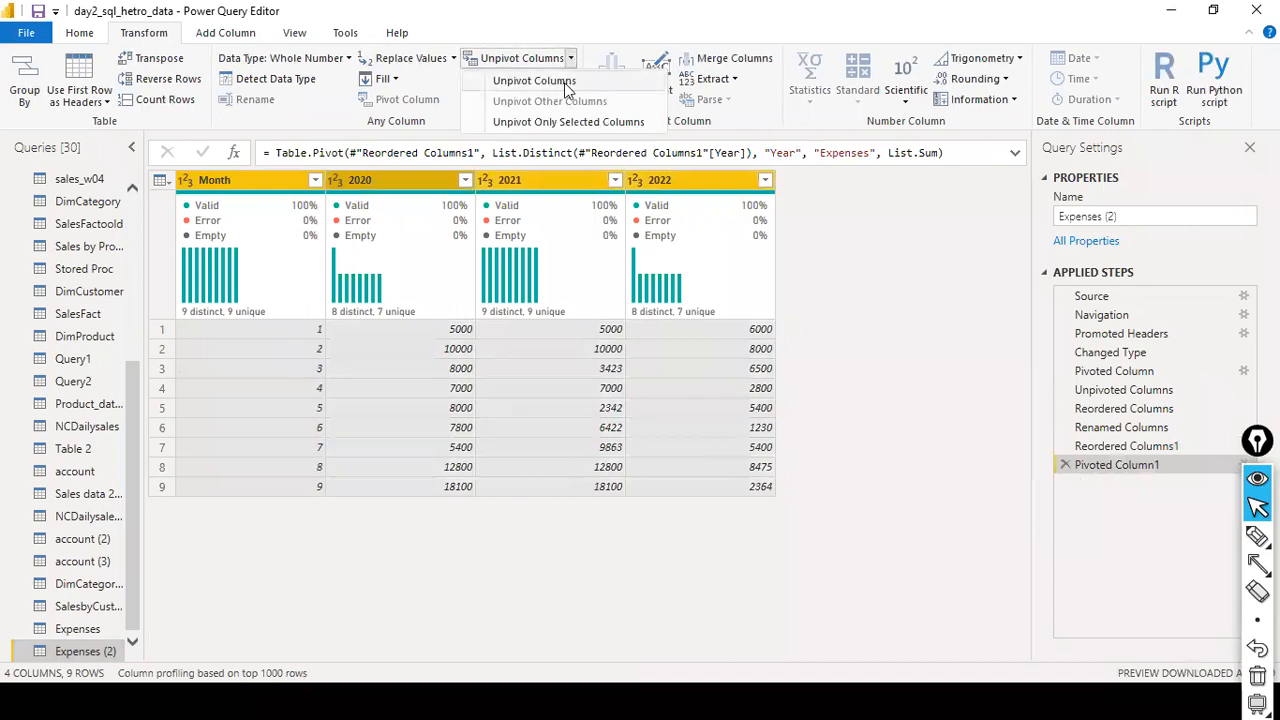
left_click(560, 122)
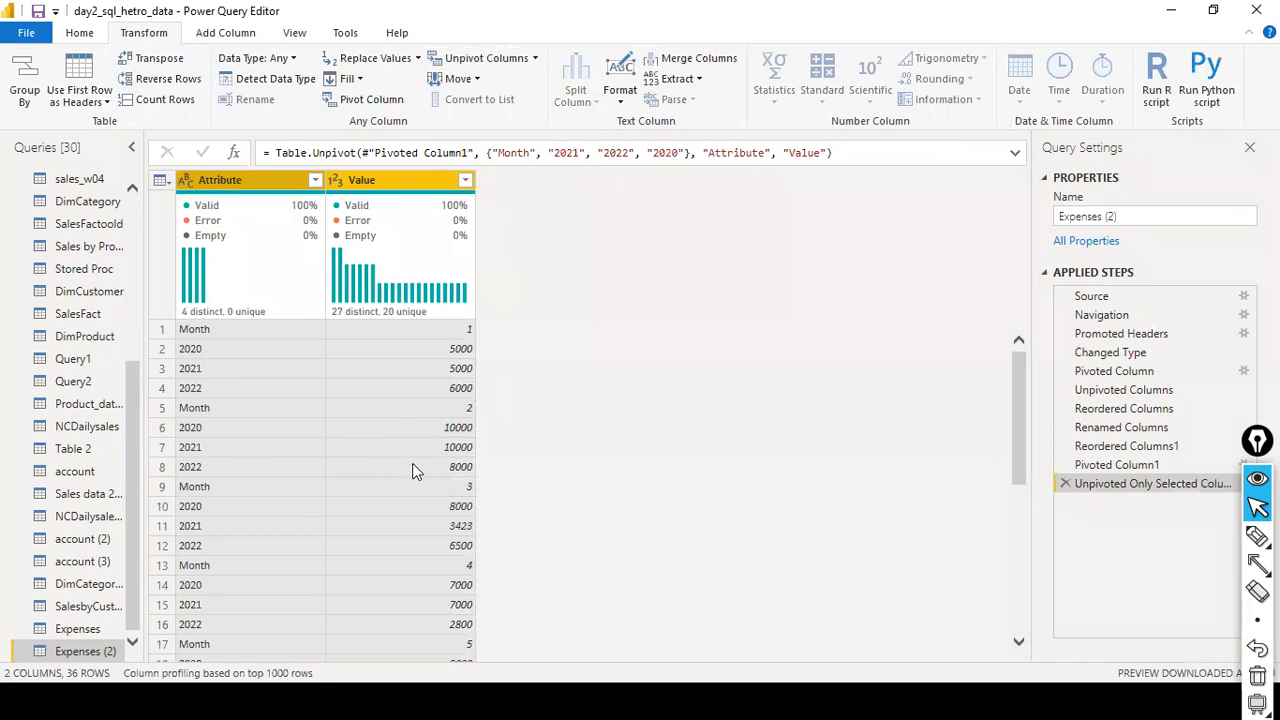
left_click(530, 64)
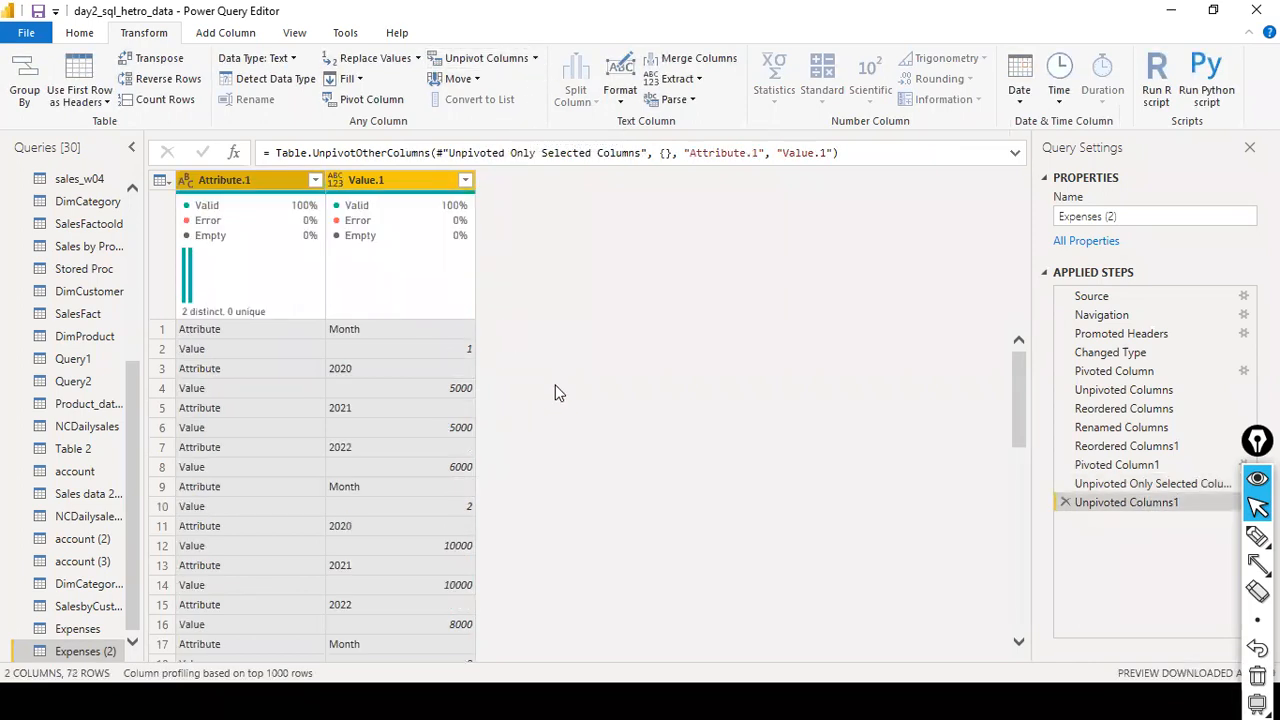
left_click(1066, 504)
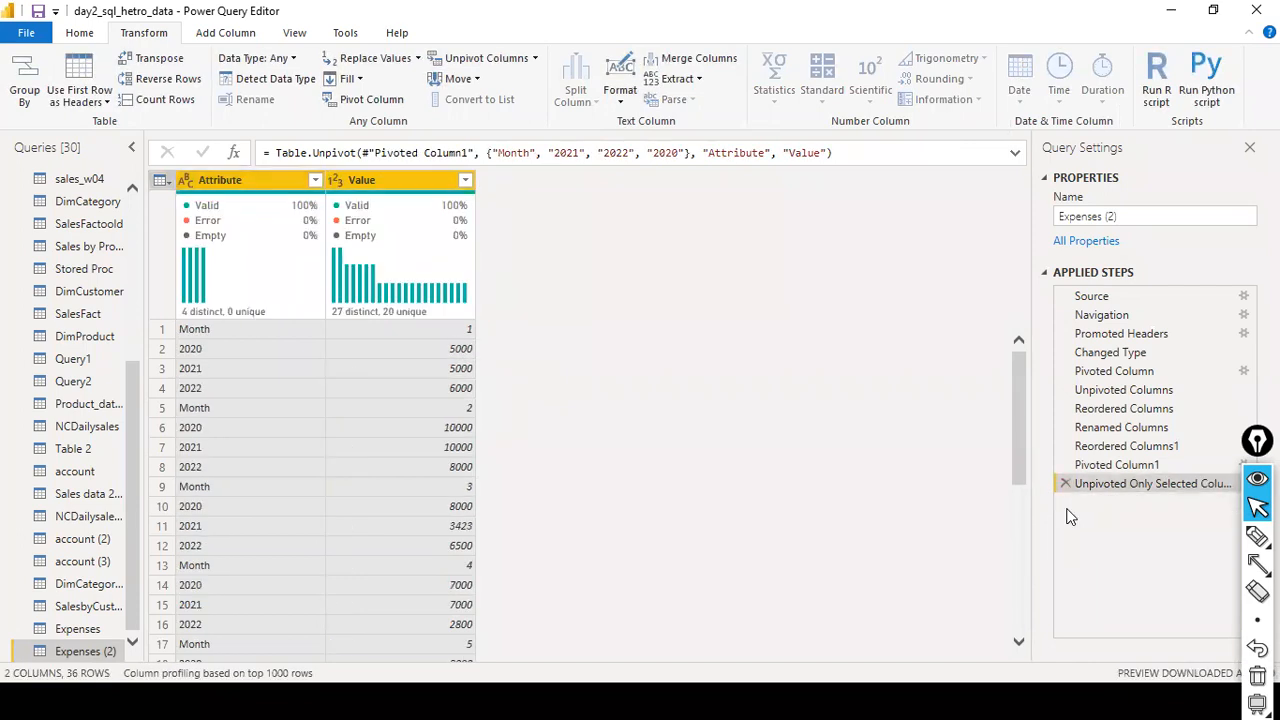
left_click(535, 58)
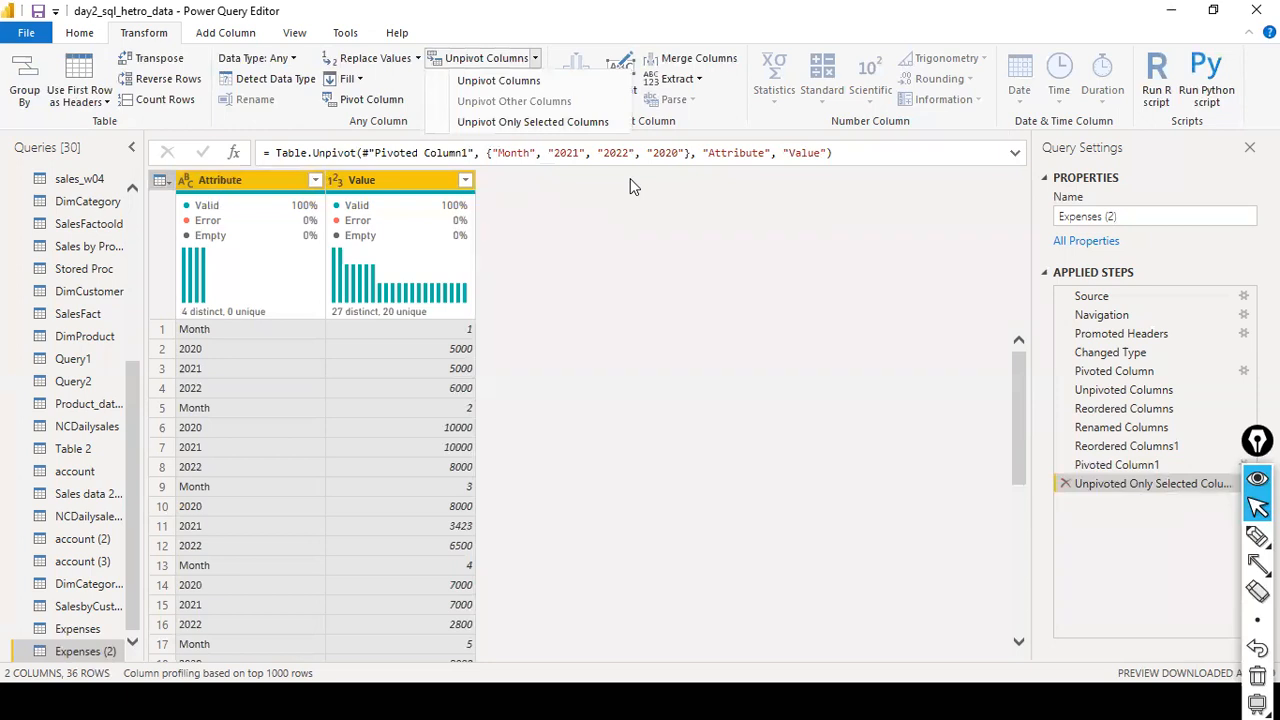
left_click(533, 58)
left_click(535, 58)
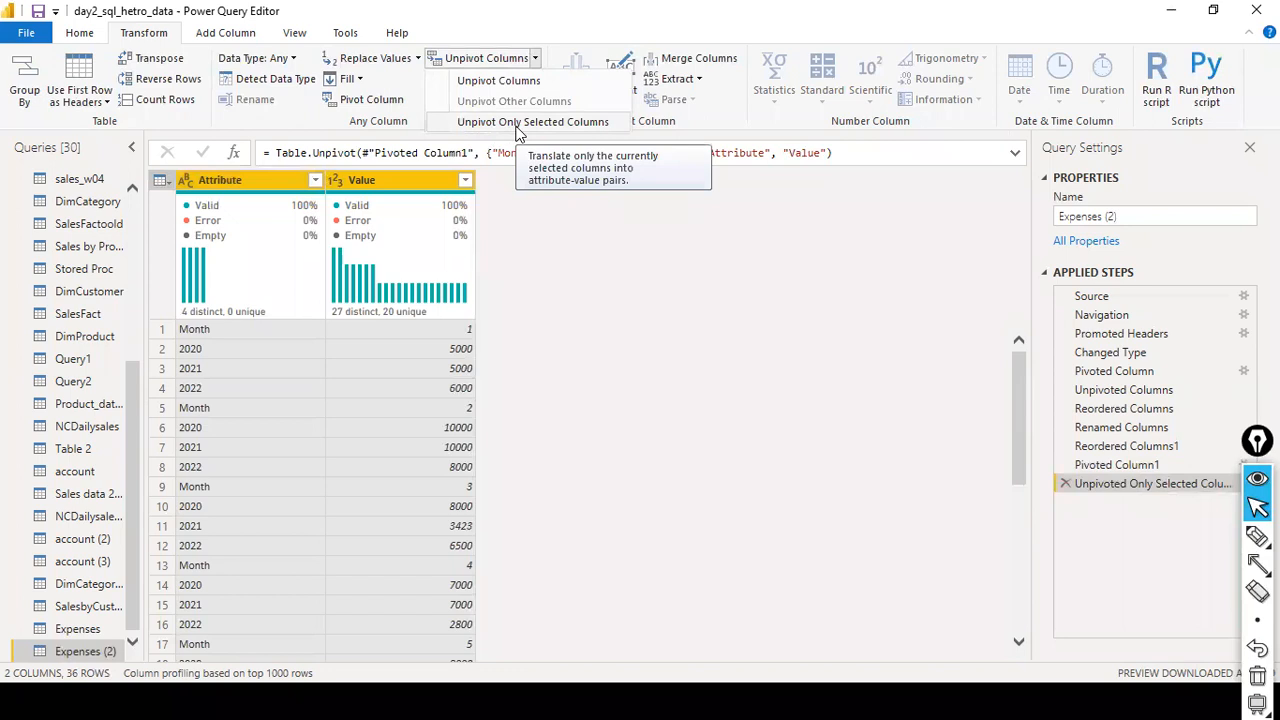
- Rename the Expenses (2) query as Unpivot Selected Cols
right_click(107, 651)
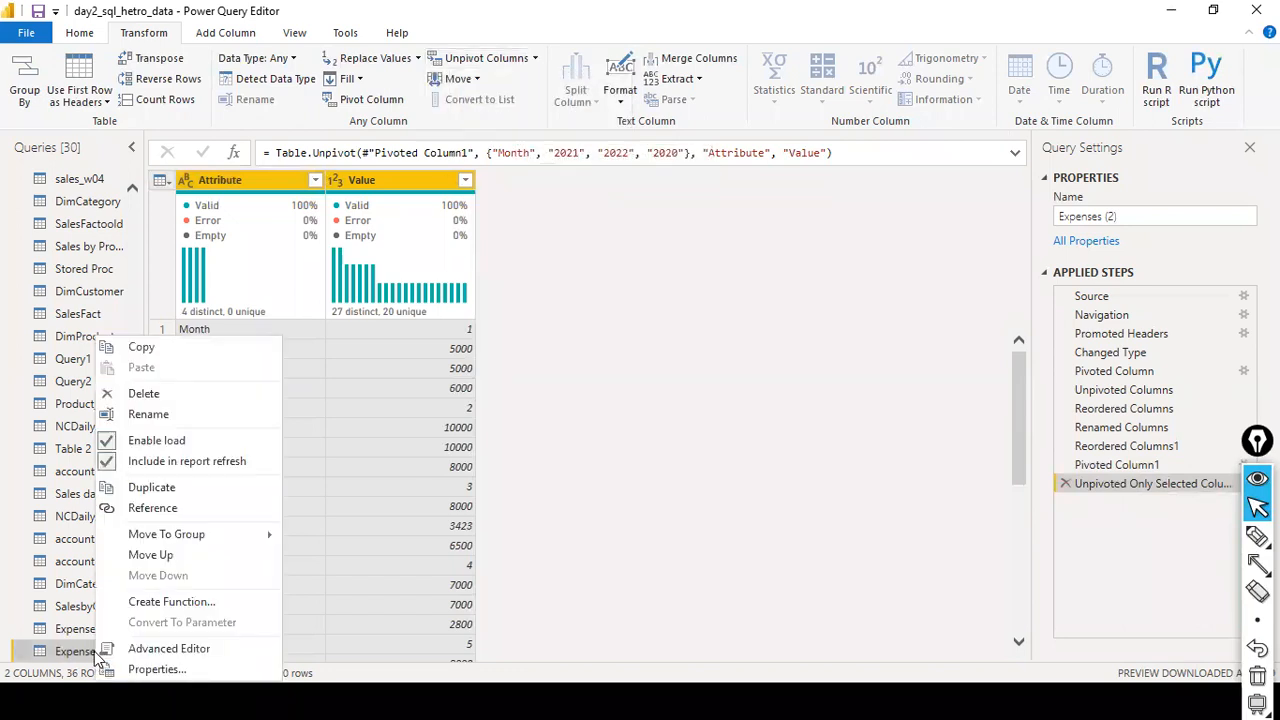
left_click(190, 429)
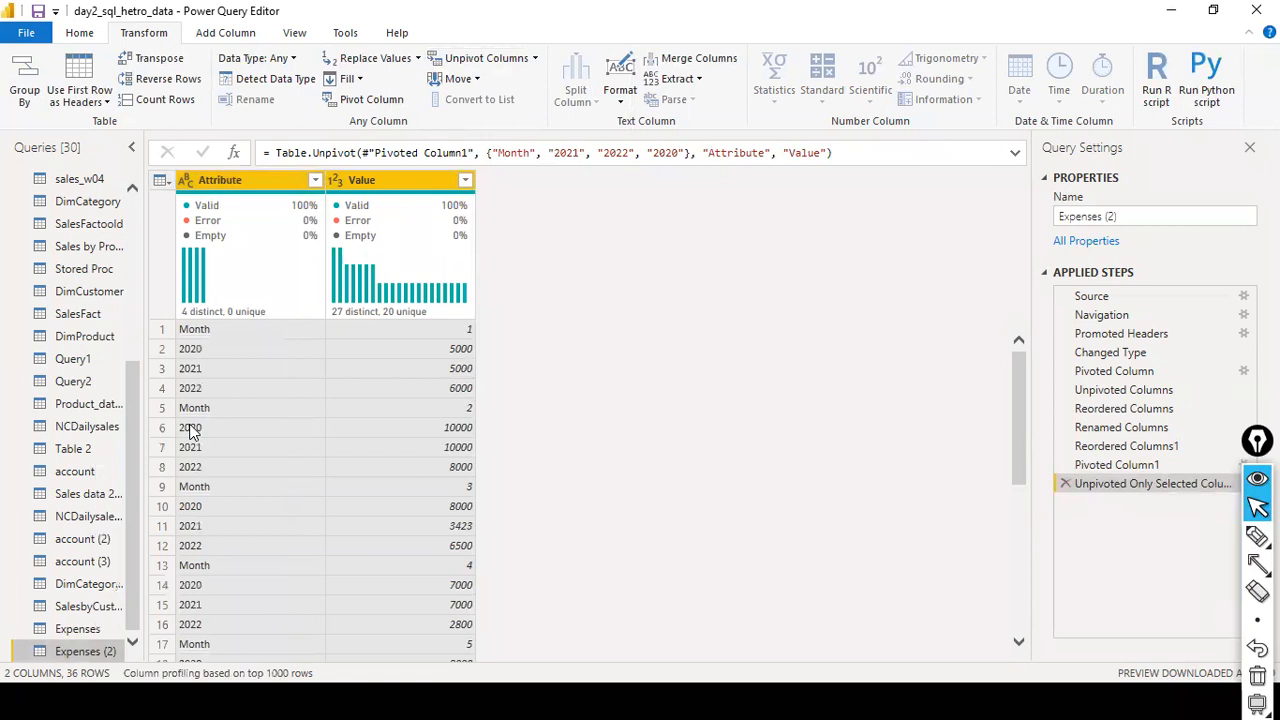
right_click(95, 658)
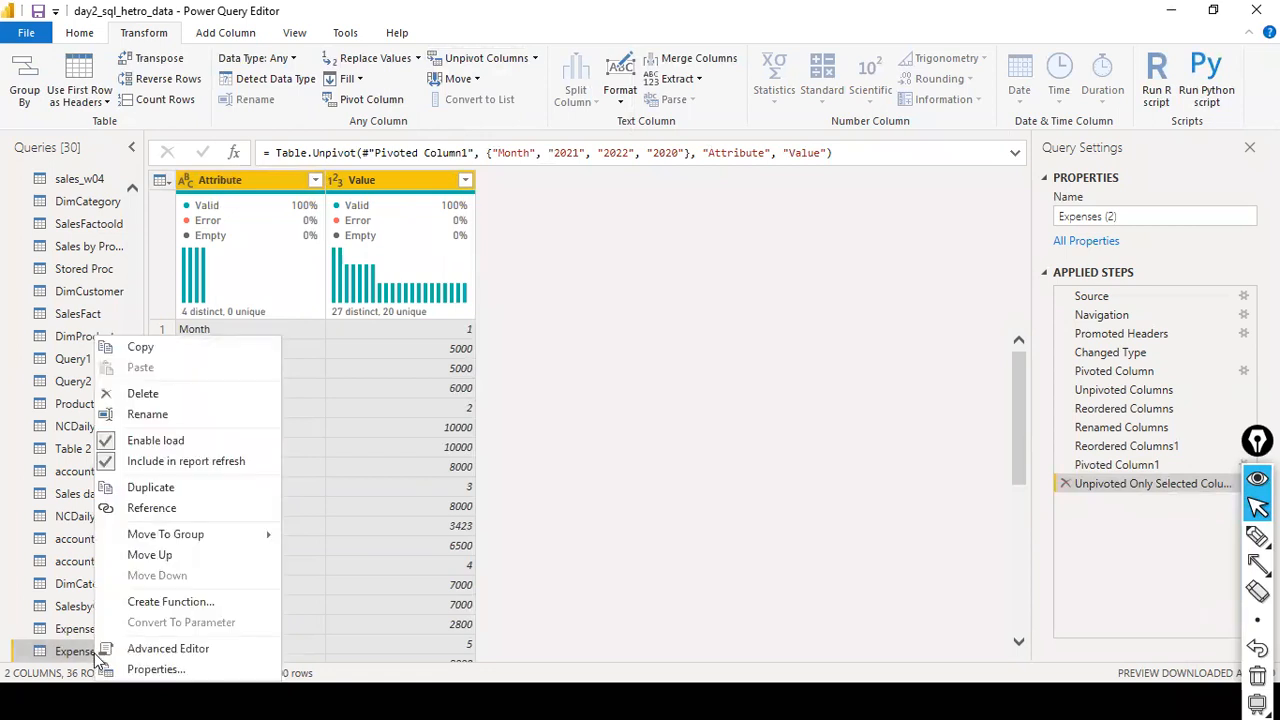
left_click(208, 412)
type("Un")
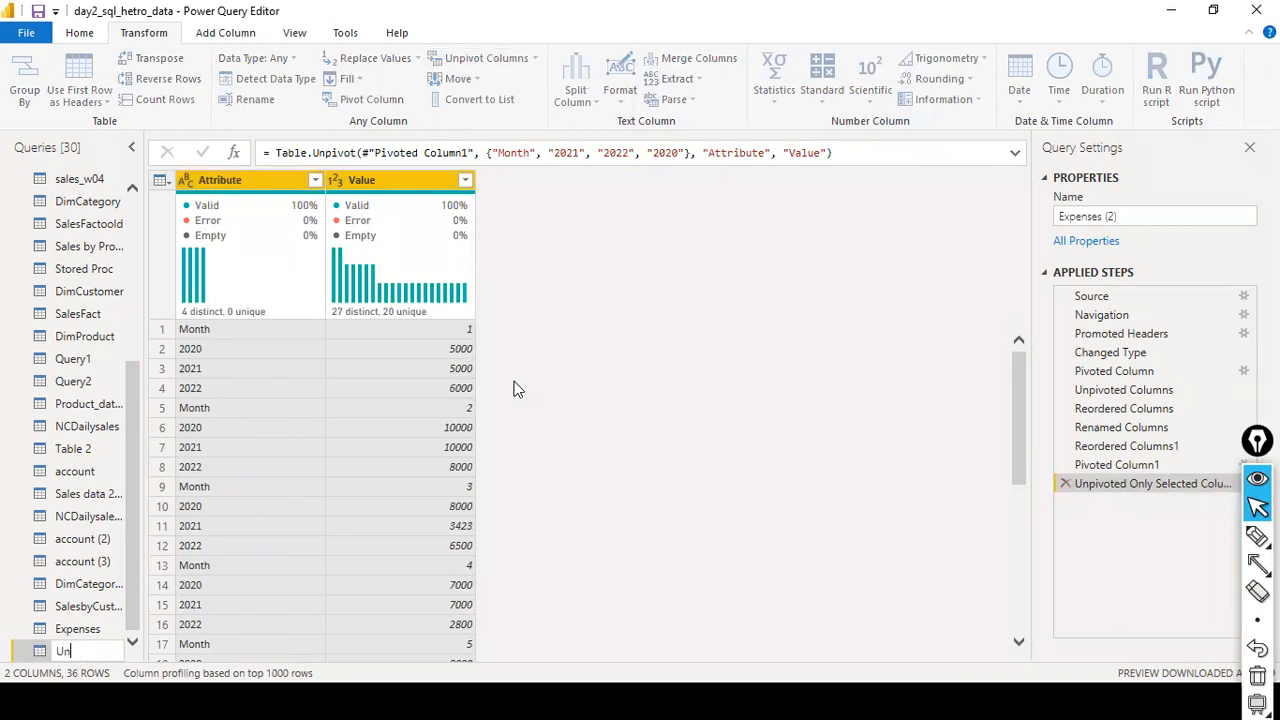
type("pivot Selected Cols")
key("Return")
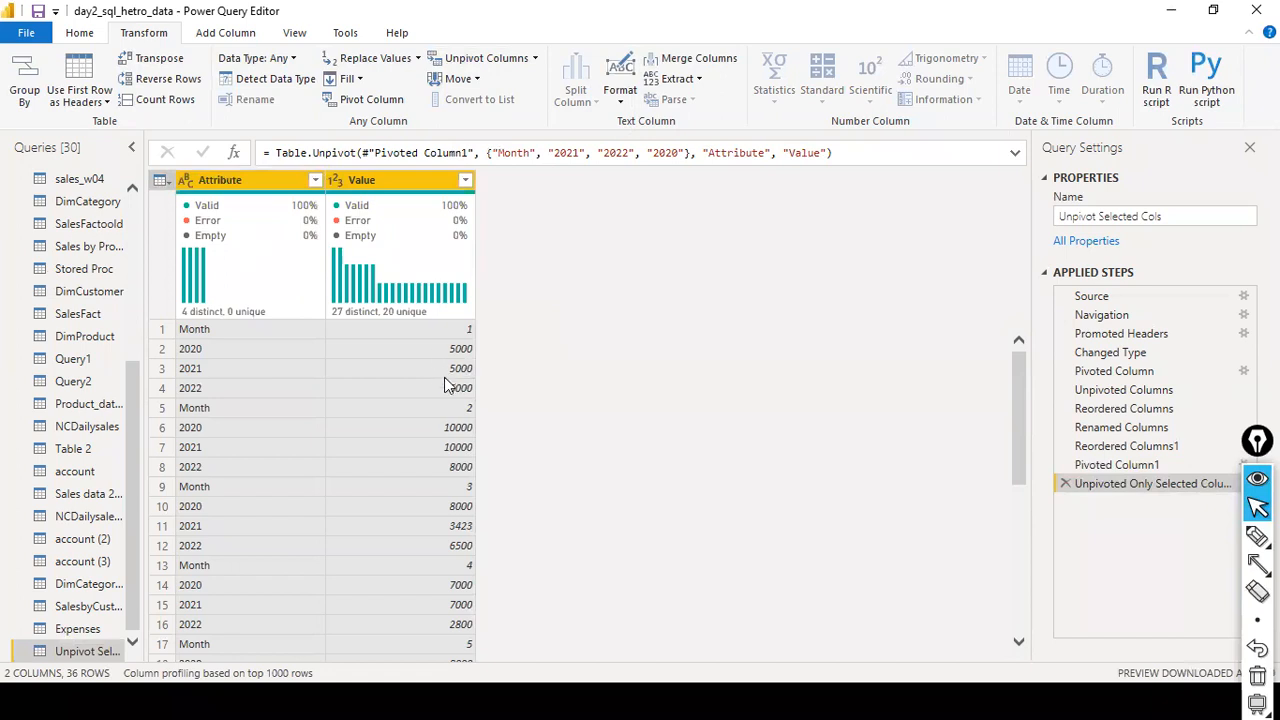
- Look through the unpivoted rows, and duplicate the original Expenses query
scroll(639, 405, "down", 3)
scroll(643, 415, "down", 4)
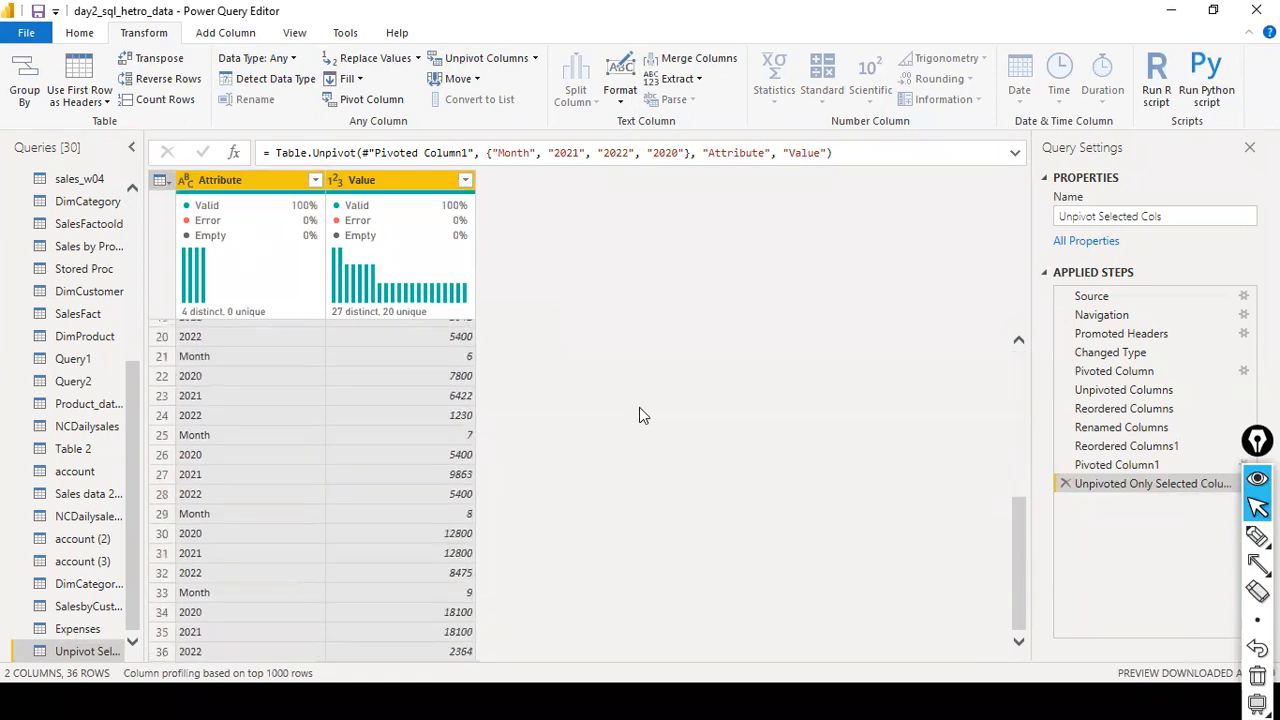
scroll(639, 414, "up", 4)
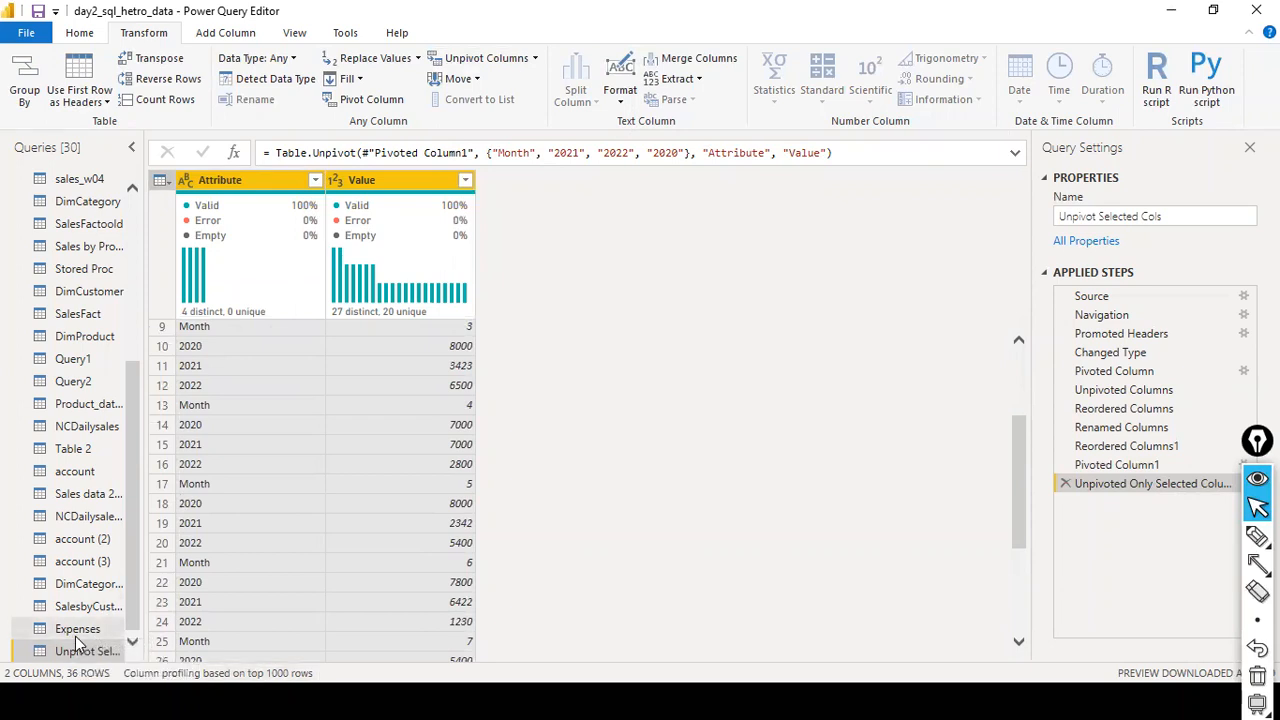
left_click(75, 632)
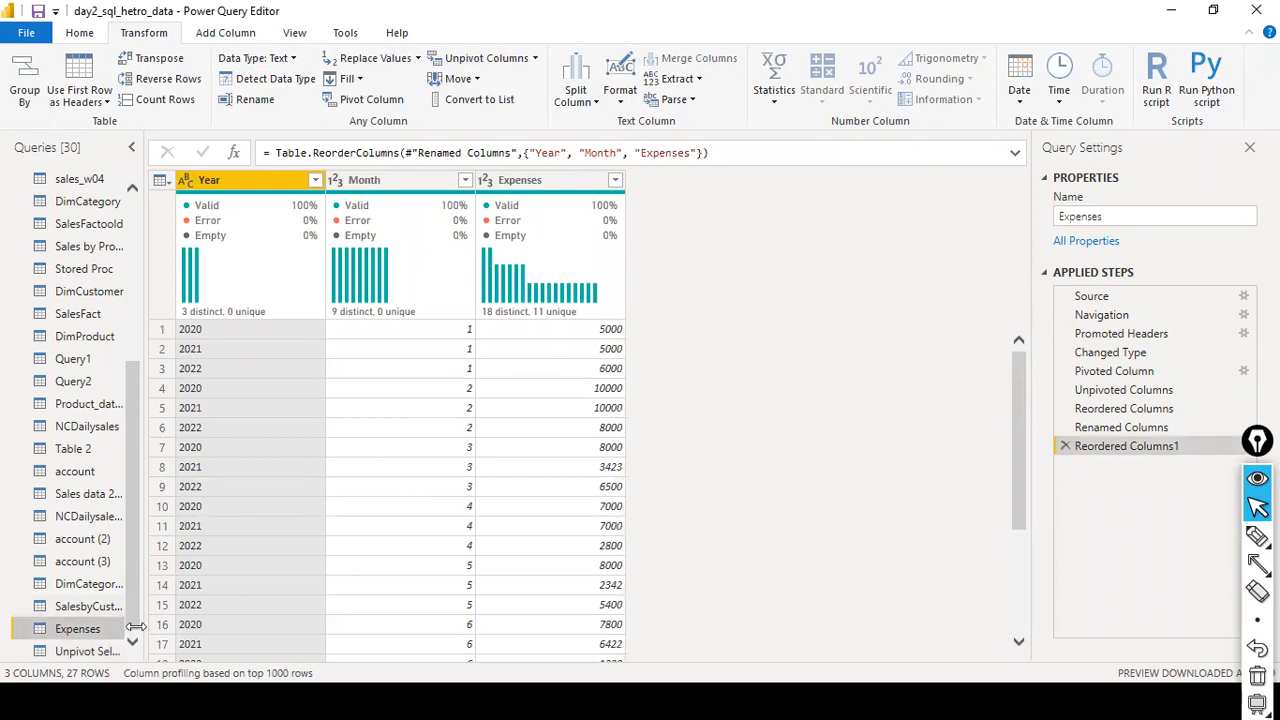
right_click(87, 638)
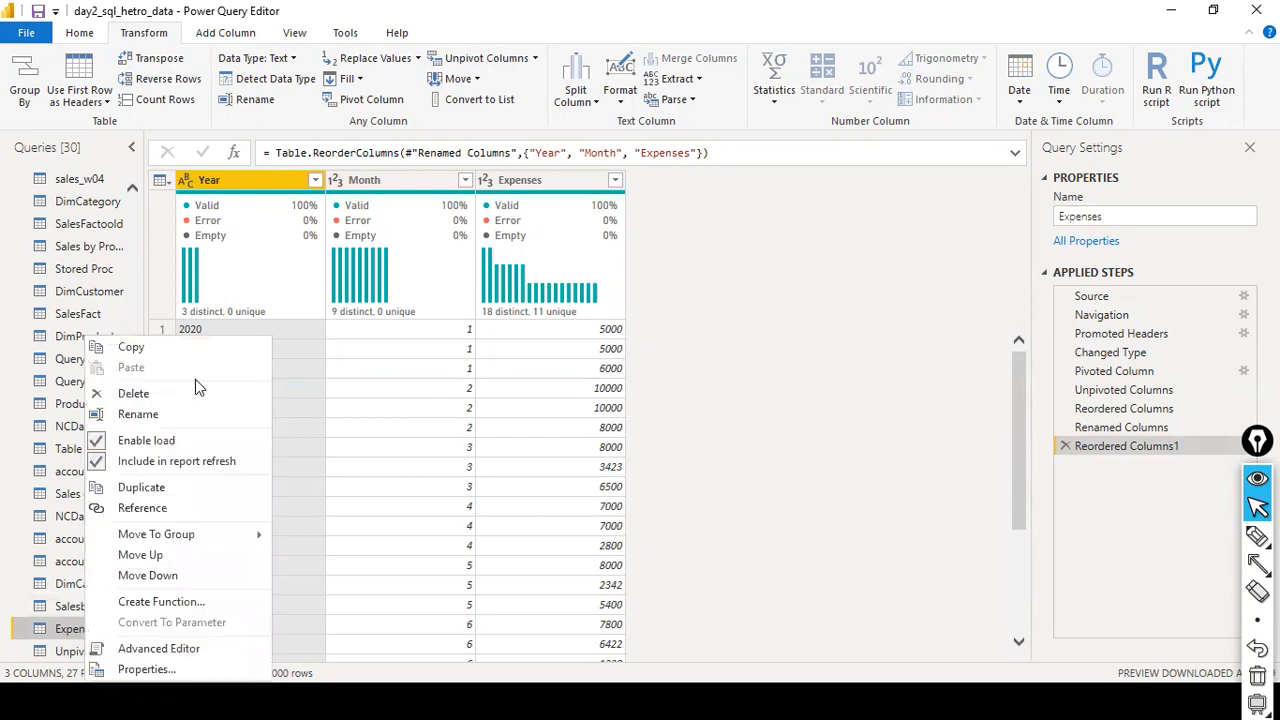
left_click(190, 486)
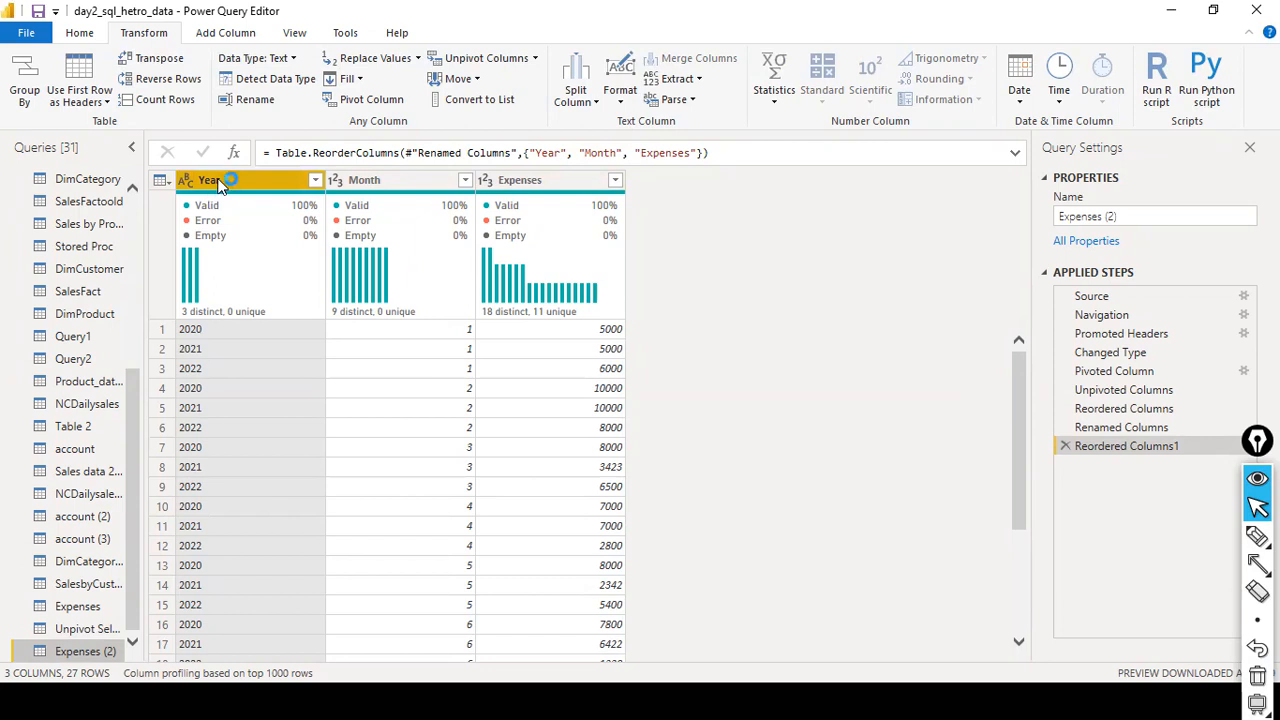
- Delete the Unpivoted Columns, Reordered Columns, Renamed Columns and Reordered Columns1 steps from the duplicated query, keeping Pivoted Column as the last step
left_click(1118, 372)
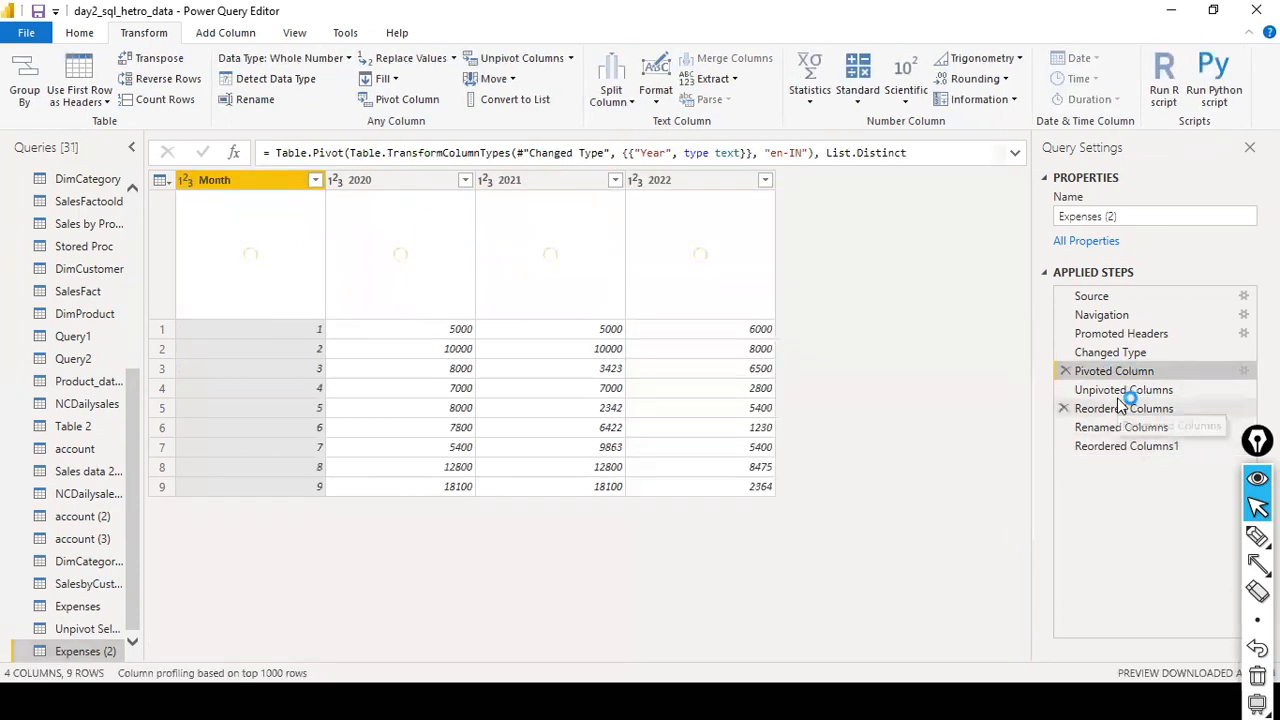
left_click(1066, 391)
left_click(735, 395)
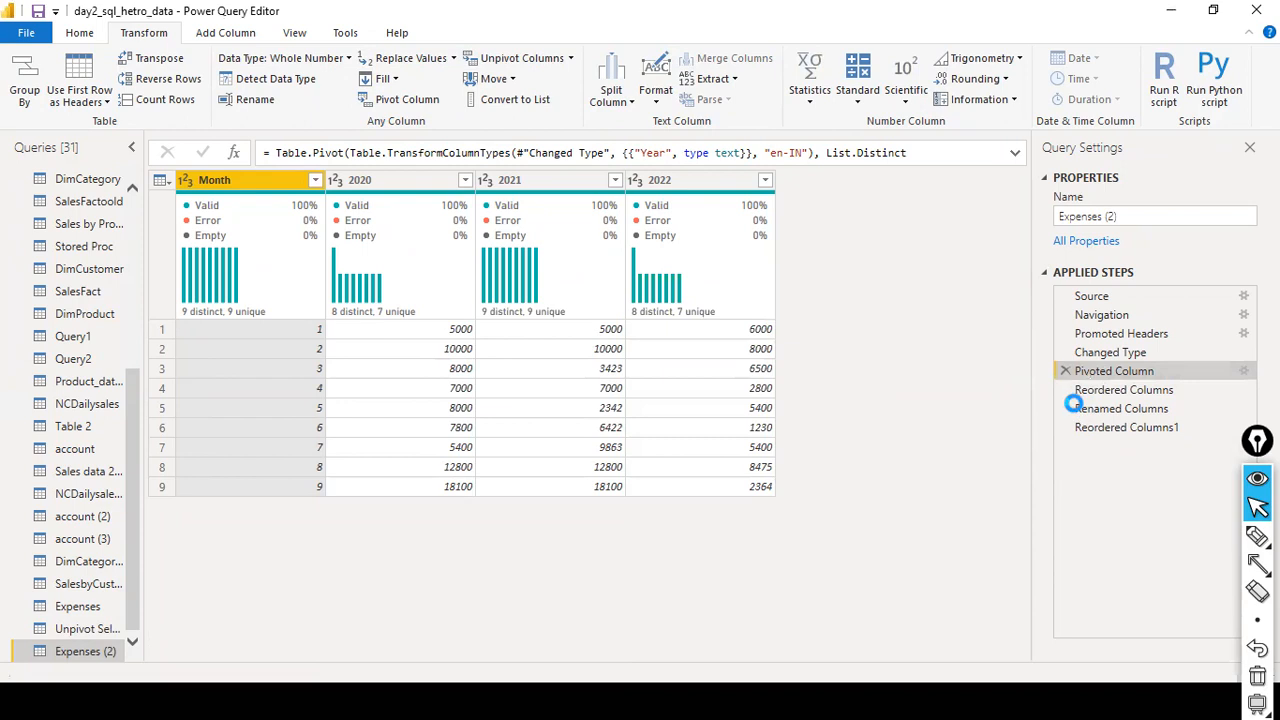
left_click(1090, 390)
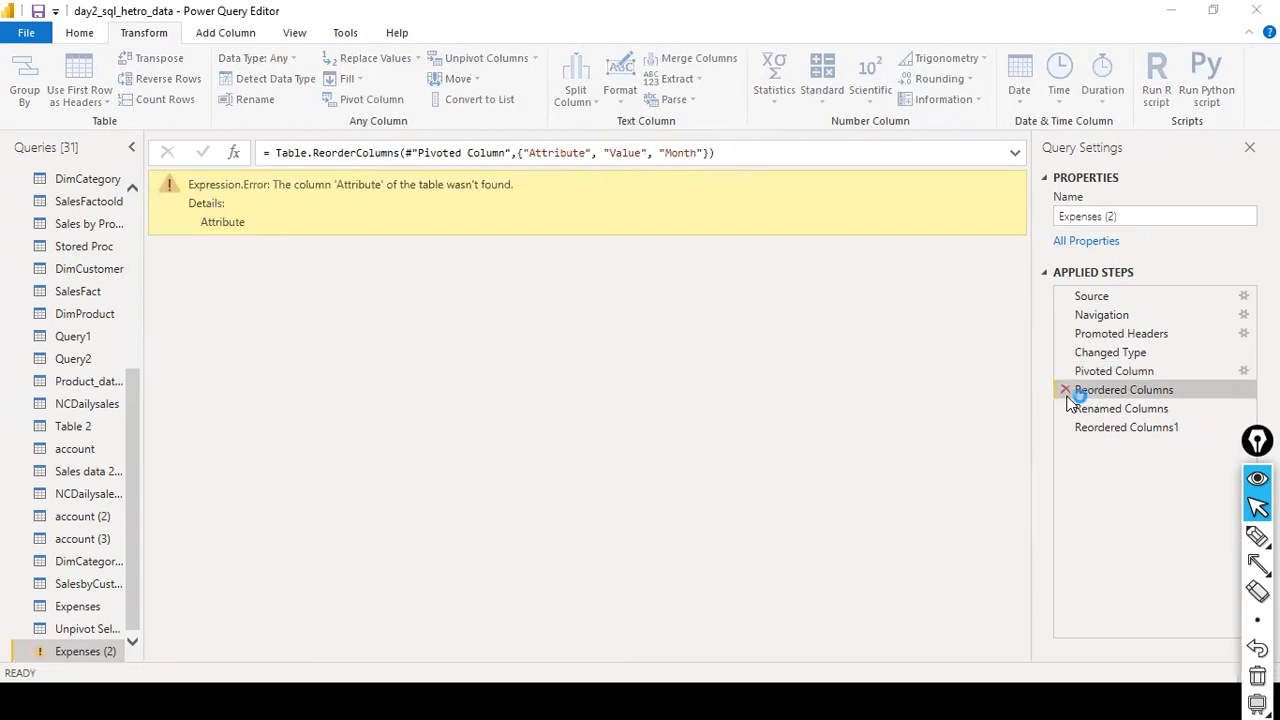
key("Delete")
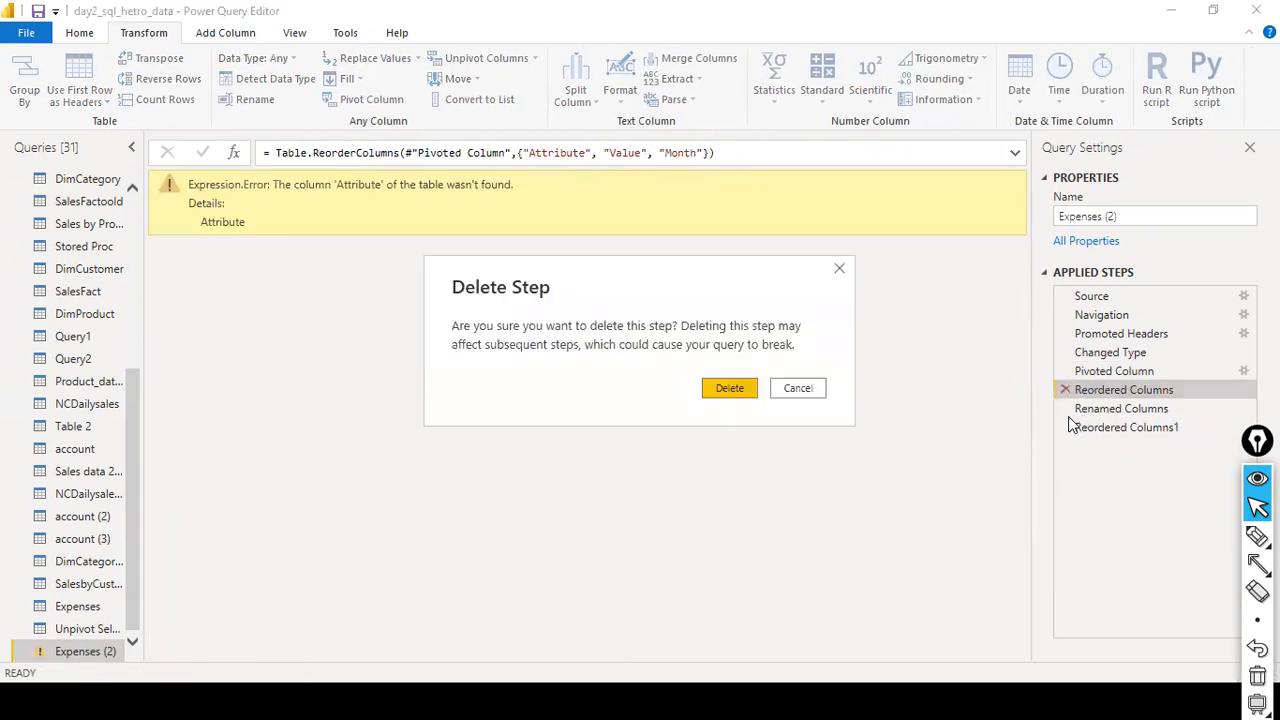
left_click(726, 390)
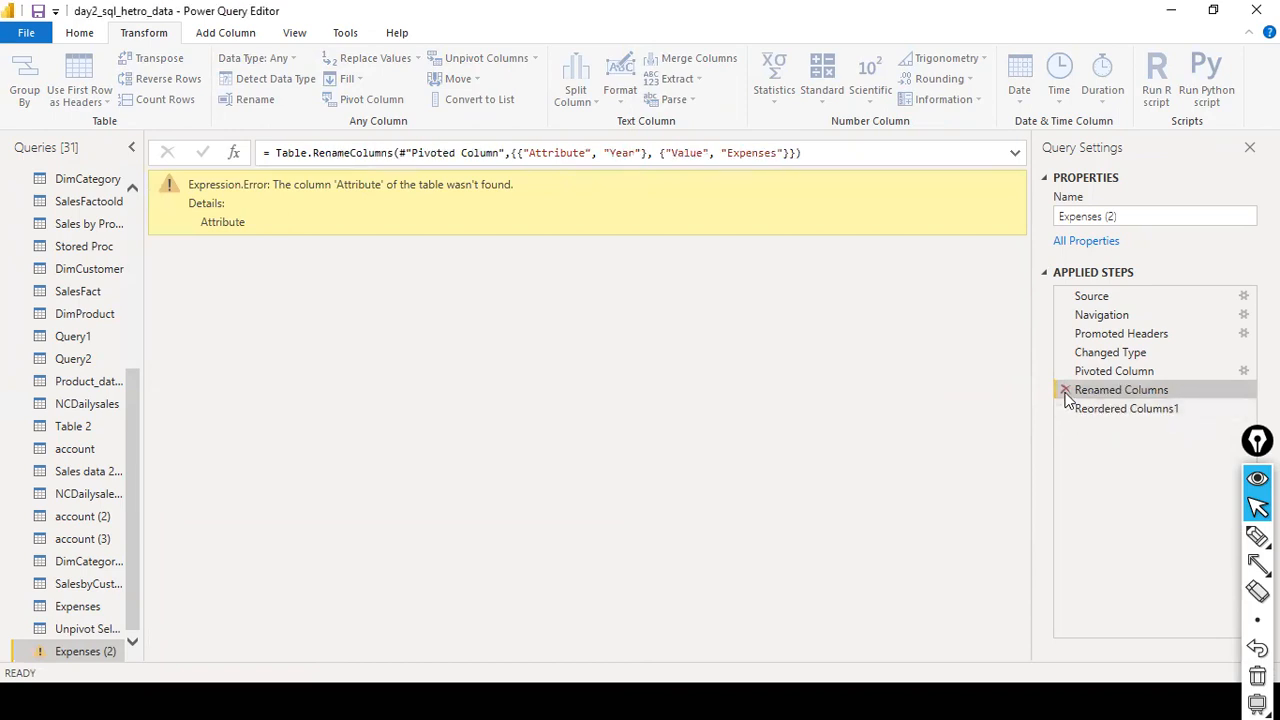
key("Delete")
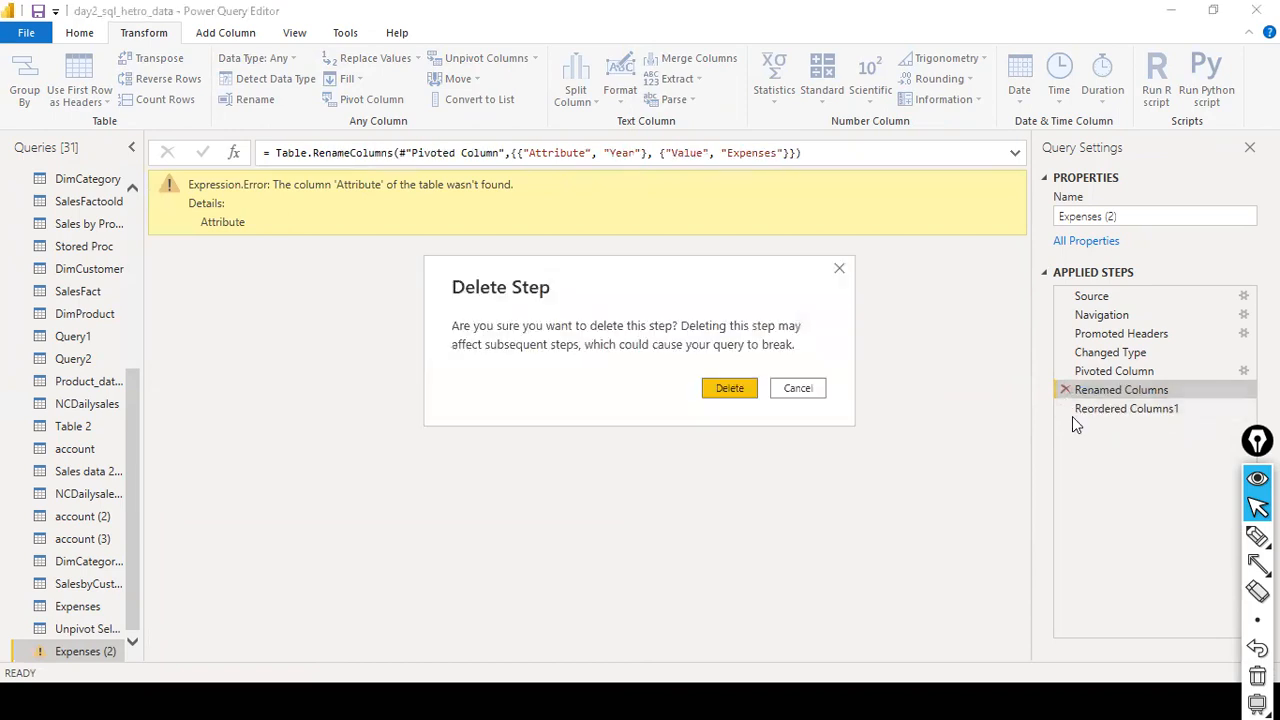
left_click(731, 388)
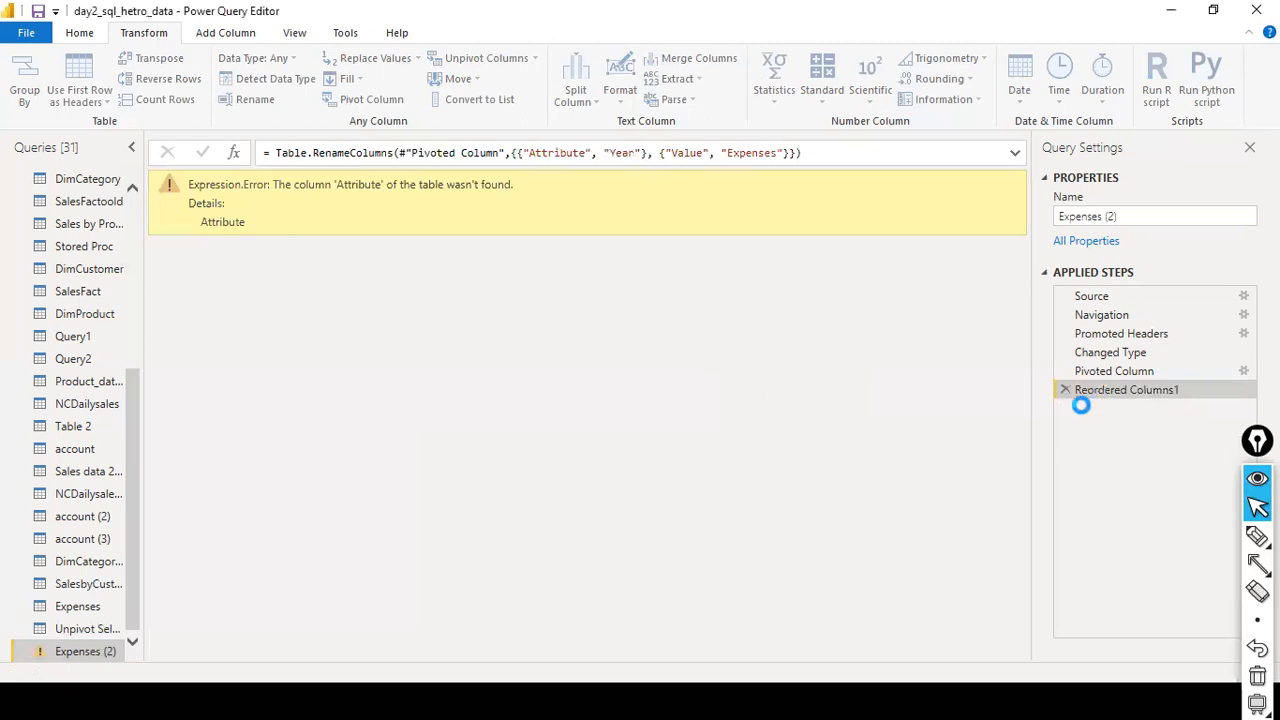
left_click(1065, 389)
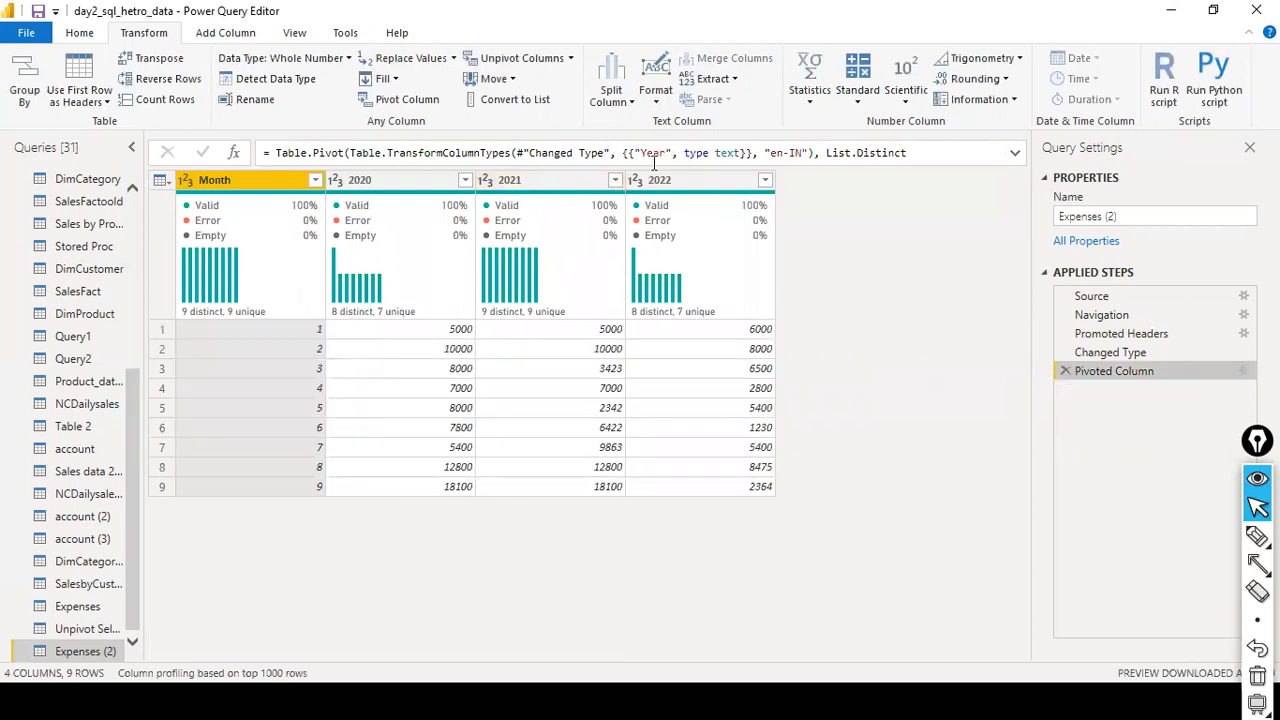
- Try Unpivot Columns on the Month column, and delete the added Unpivoted Columns step
left_click(571, 59)
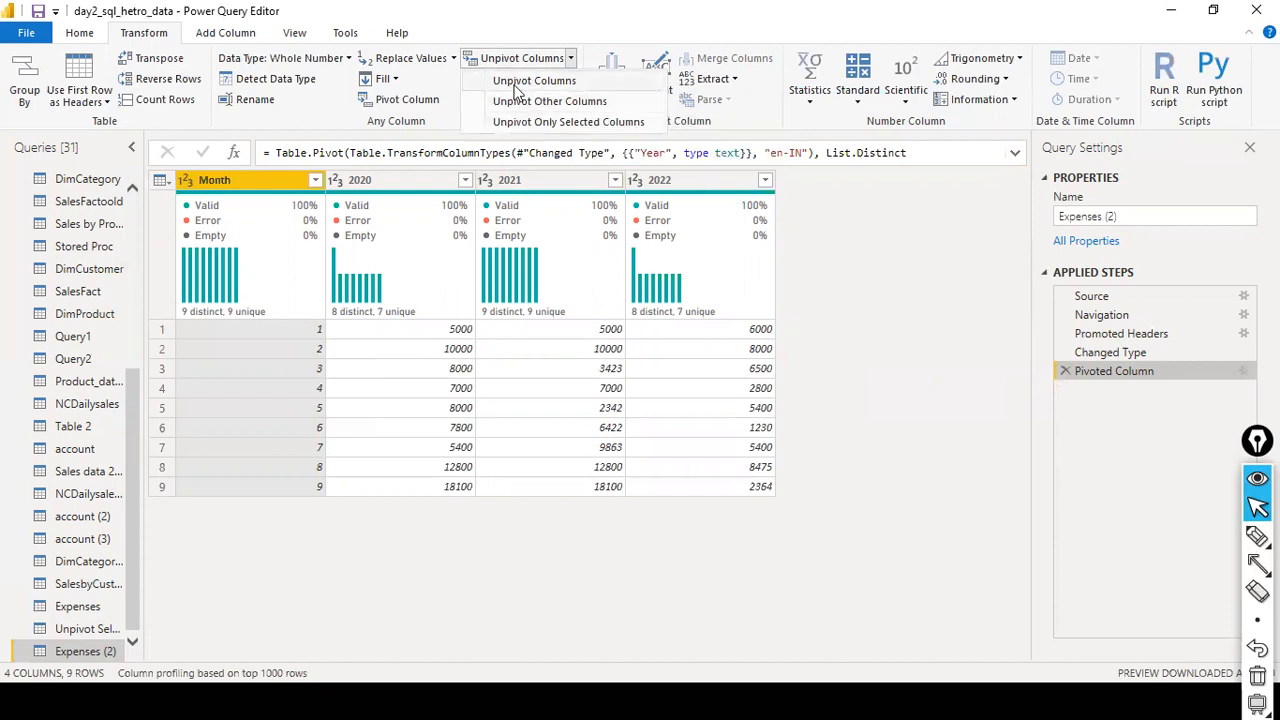
left_click(559, 84)
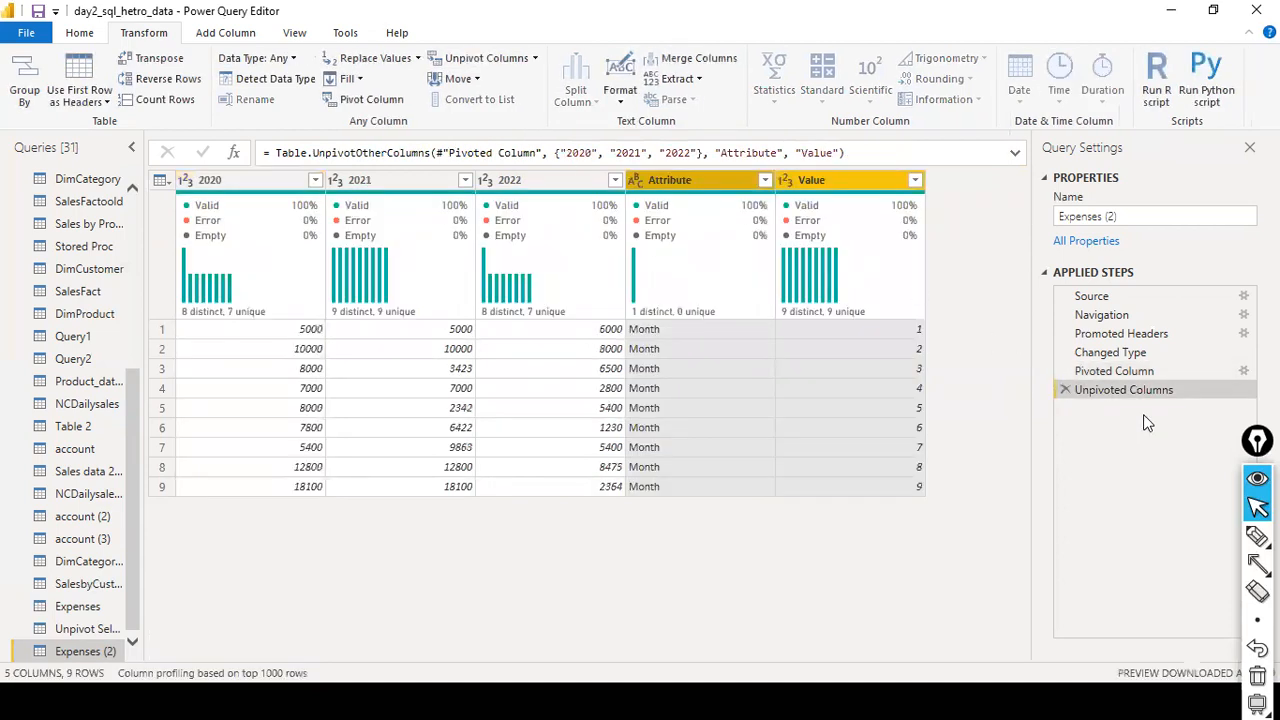
left_click(1065, 389)
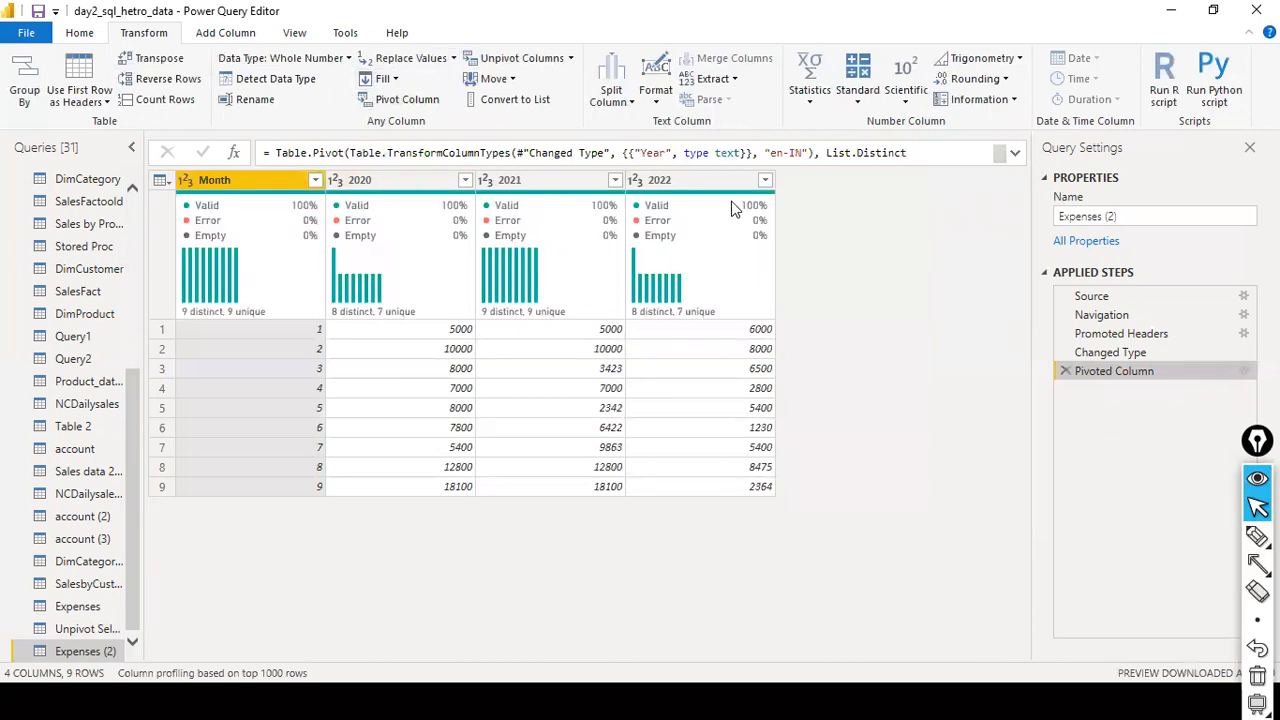
mouse_move(743, 201)
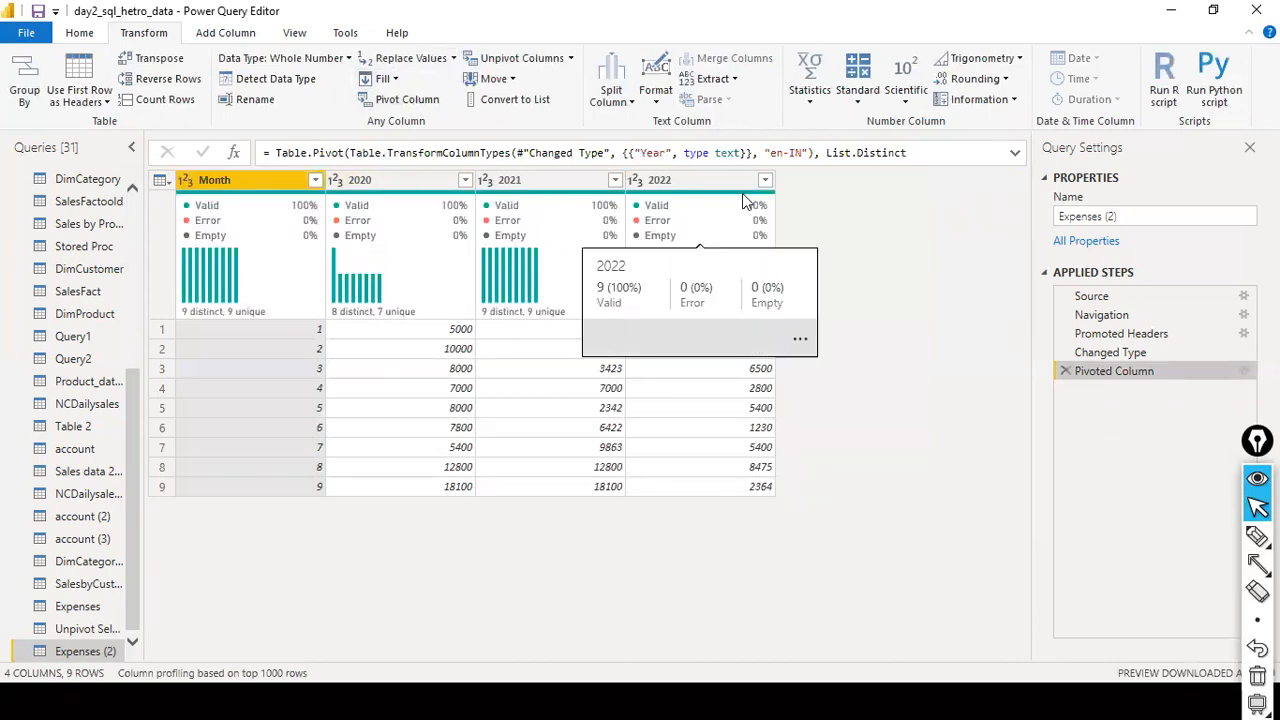
left_click(570, 58)
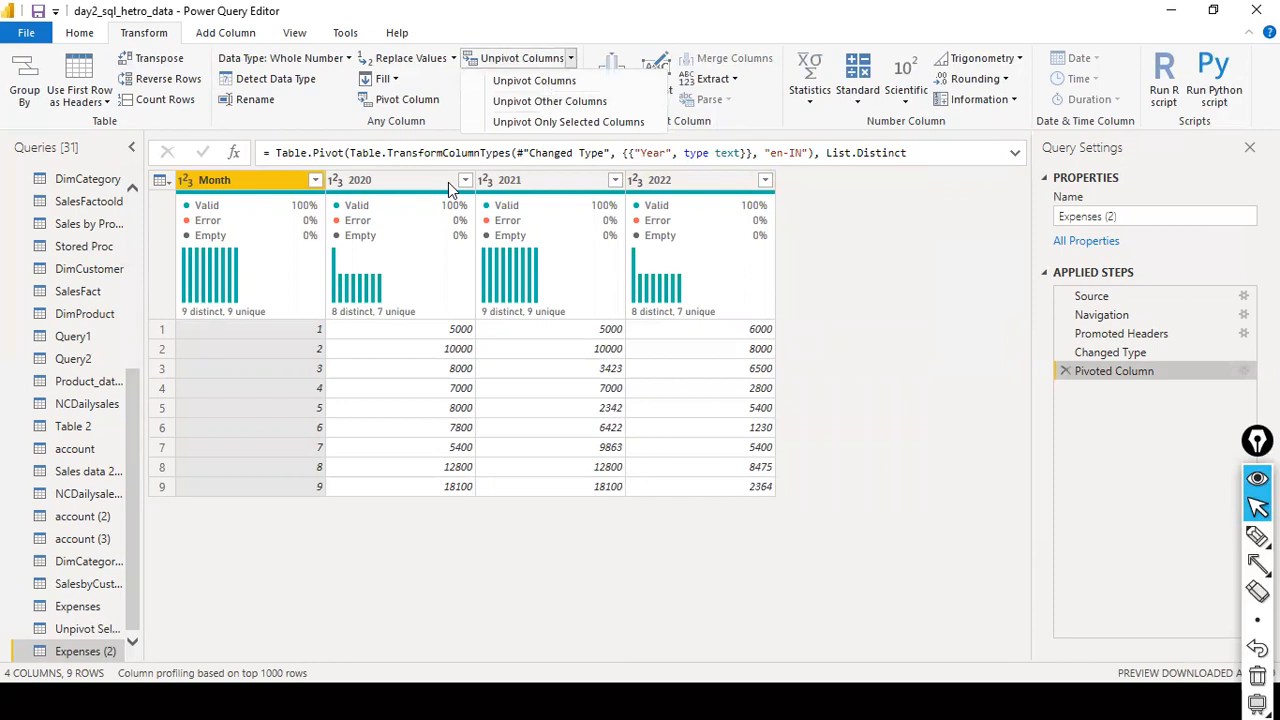
left_click(890, 236)
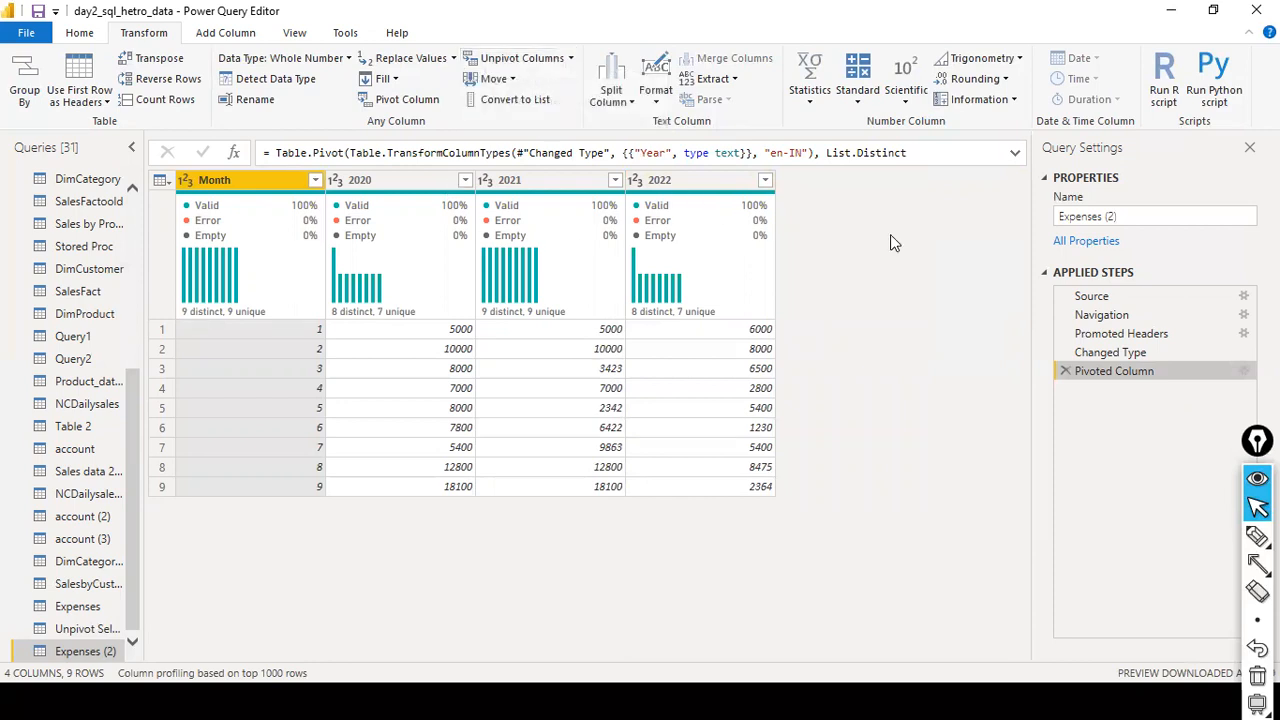
left_click(456, 186, "ctrl")
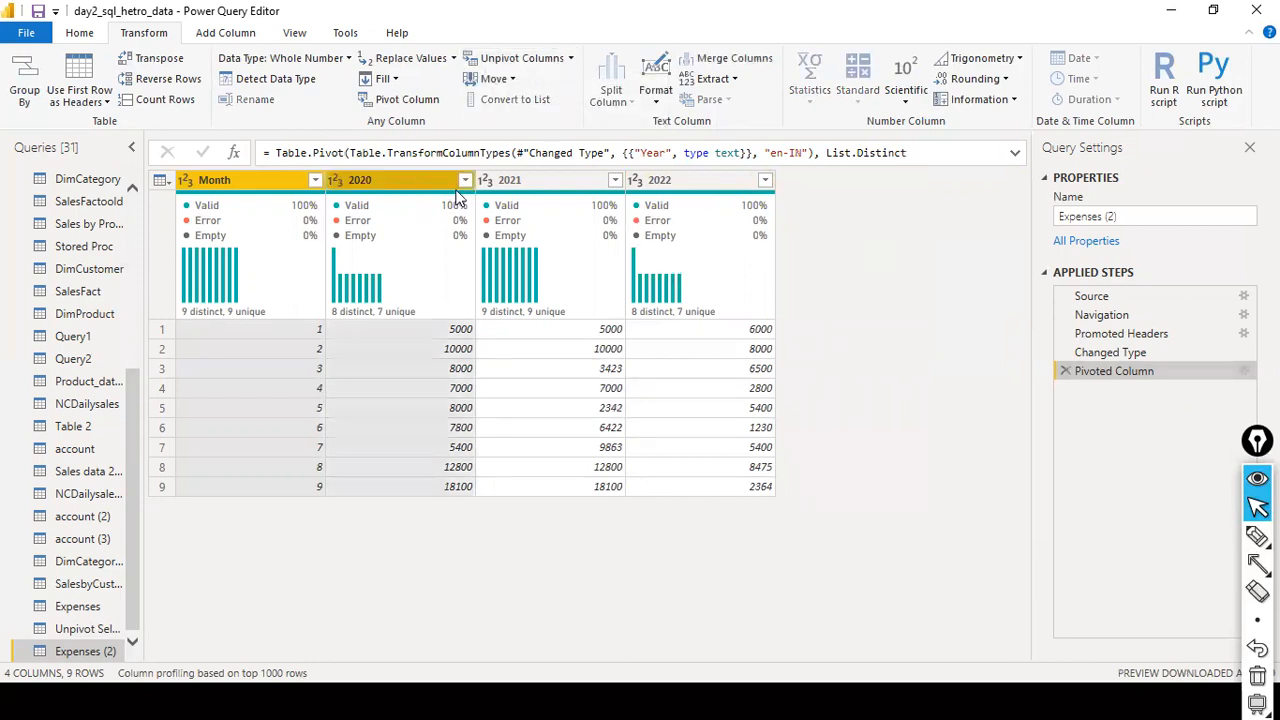
left_click(285, 184, "ctrl")
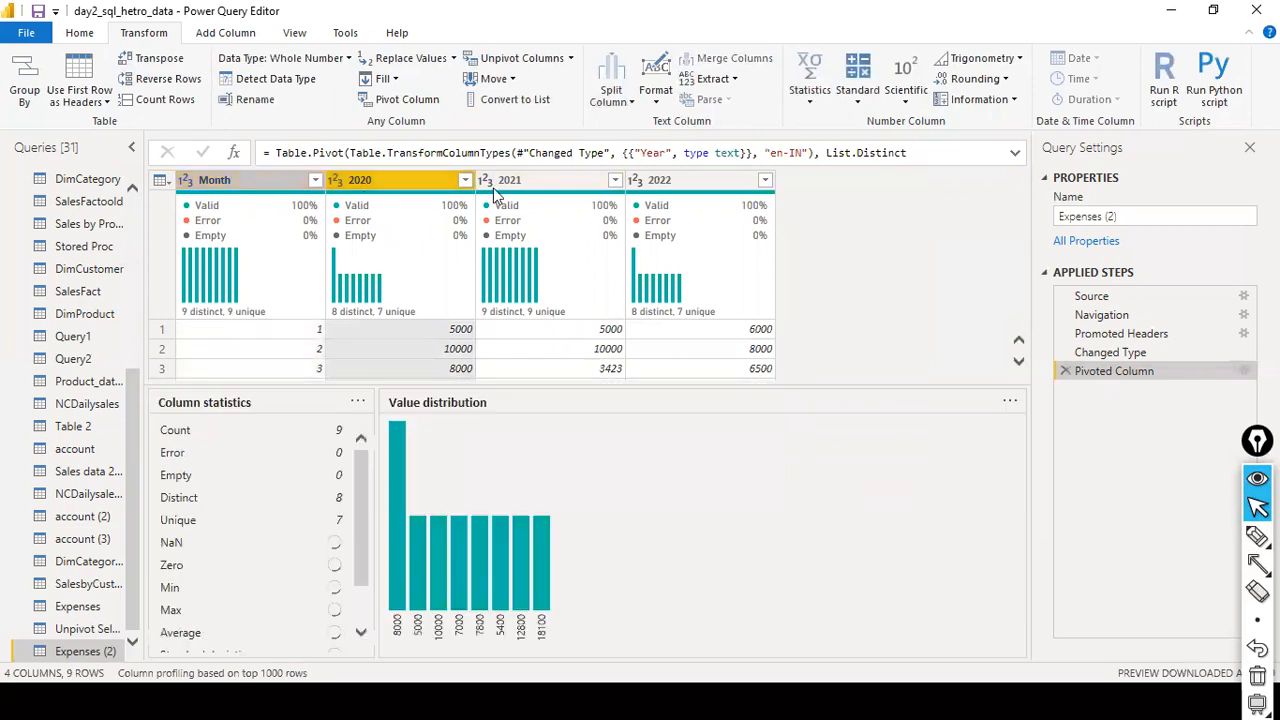
left_click(486, 180)
left_click(530, 182, "ctrl")
left_click(680, 182, "ctrl")
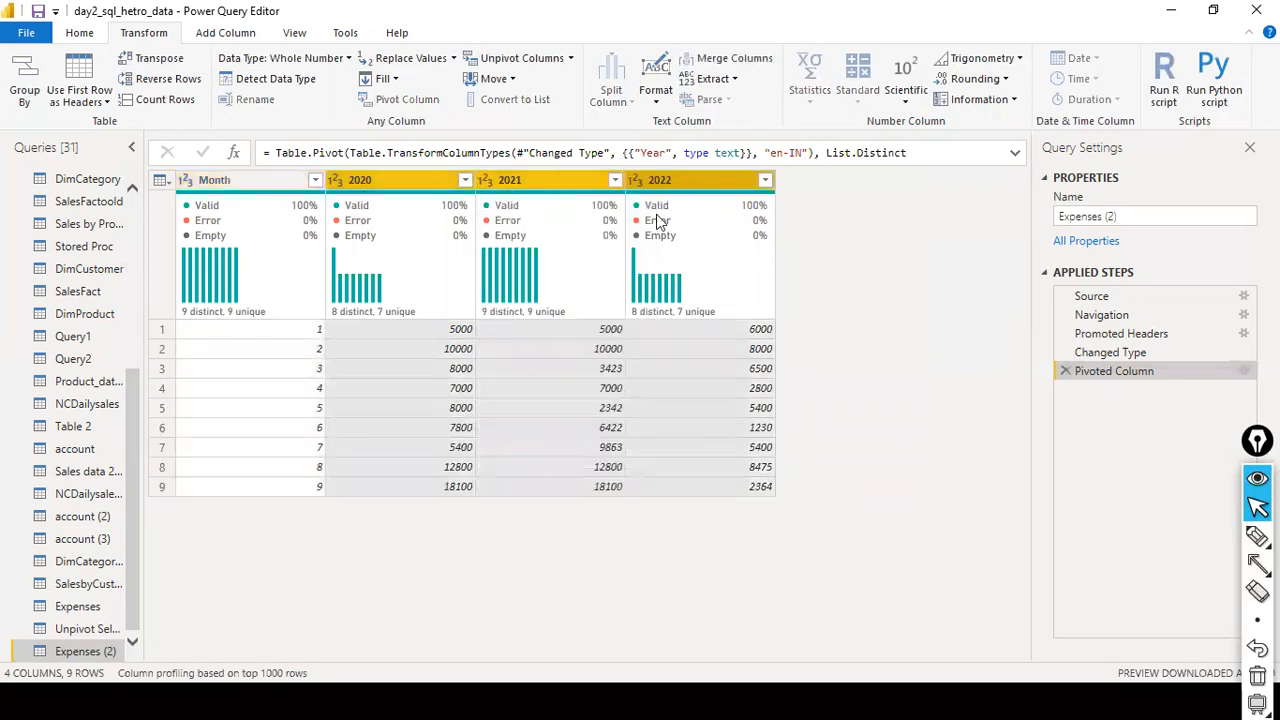
- Select the Month column and apply Unpivot Other Columns to the year columns
mouse_move(657, 220)
left_click(266, 185)
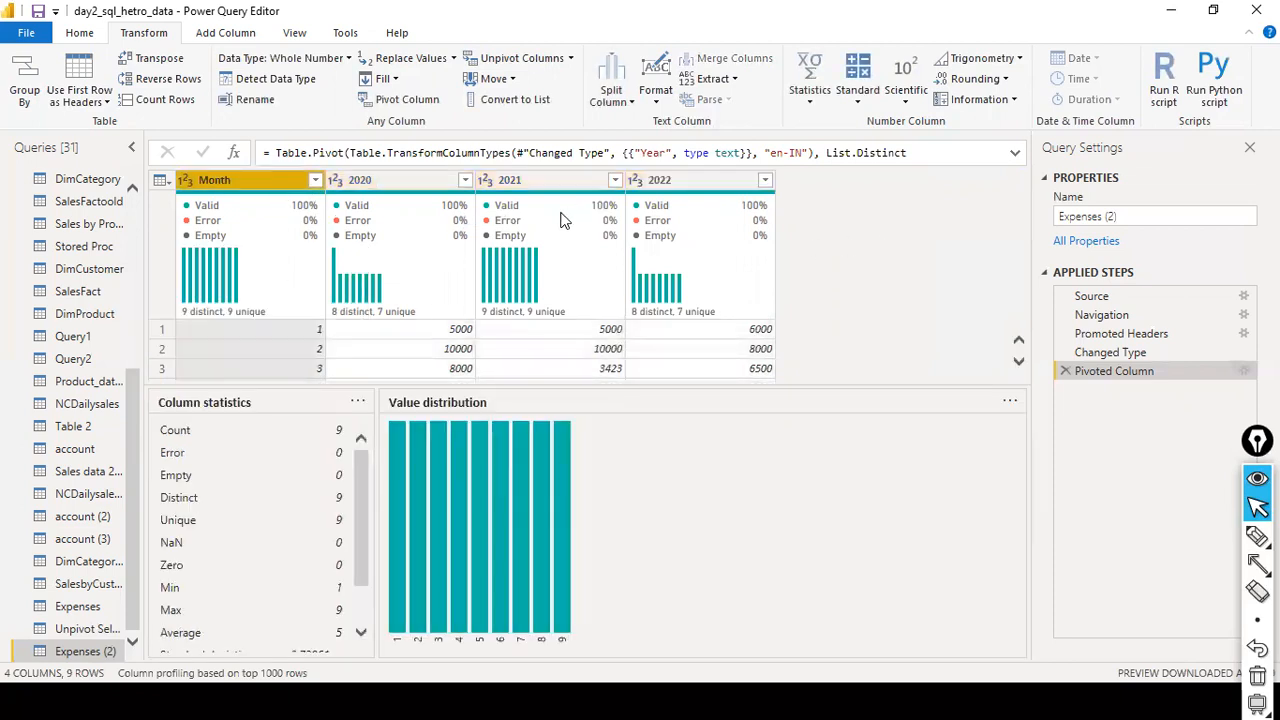
mouse_move(688, 268)
left_click(572, 60)
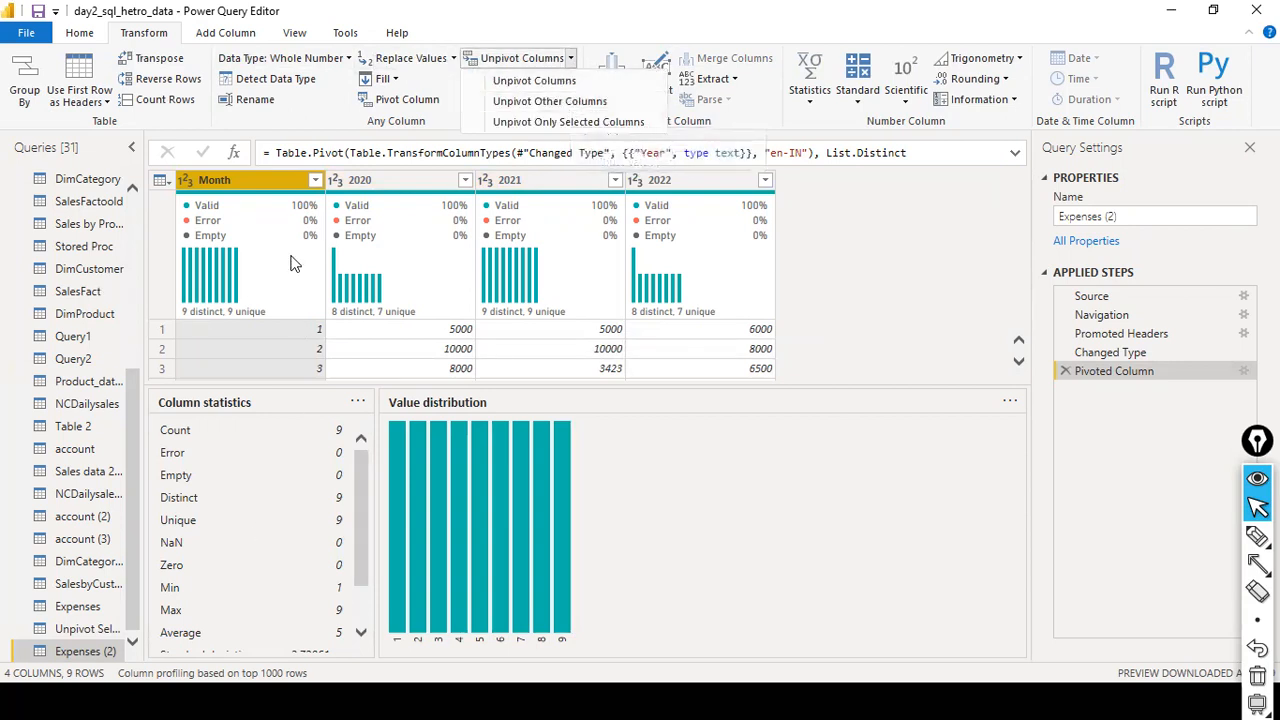
left_click(572, 60)
left_click(572, 60)
left_click(574, 100)
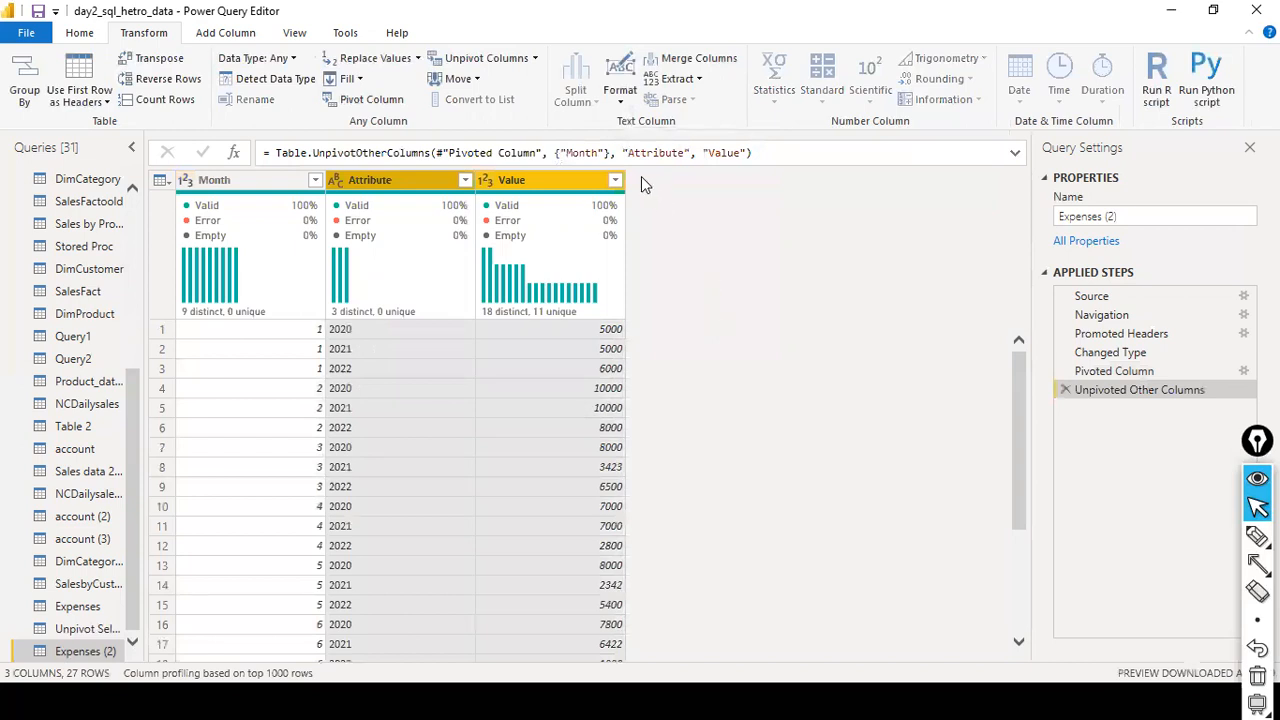
- Try Unpivot Columns on the Attribute and Value columns, and delete the added Unpivoted Columns step
left_click(529, 64)
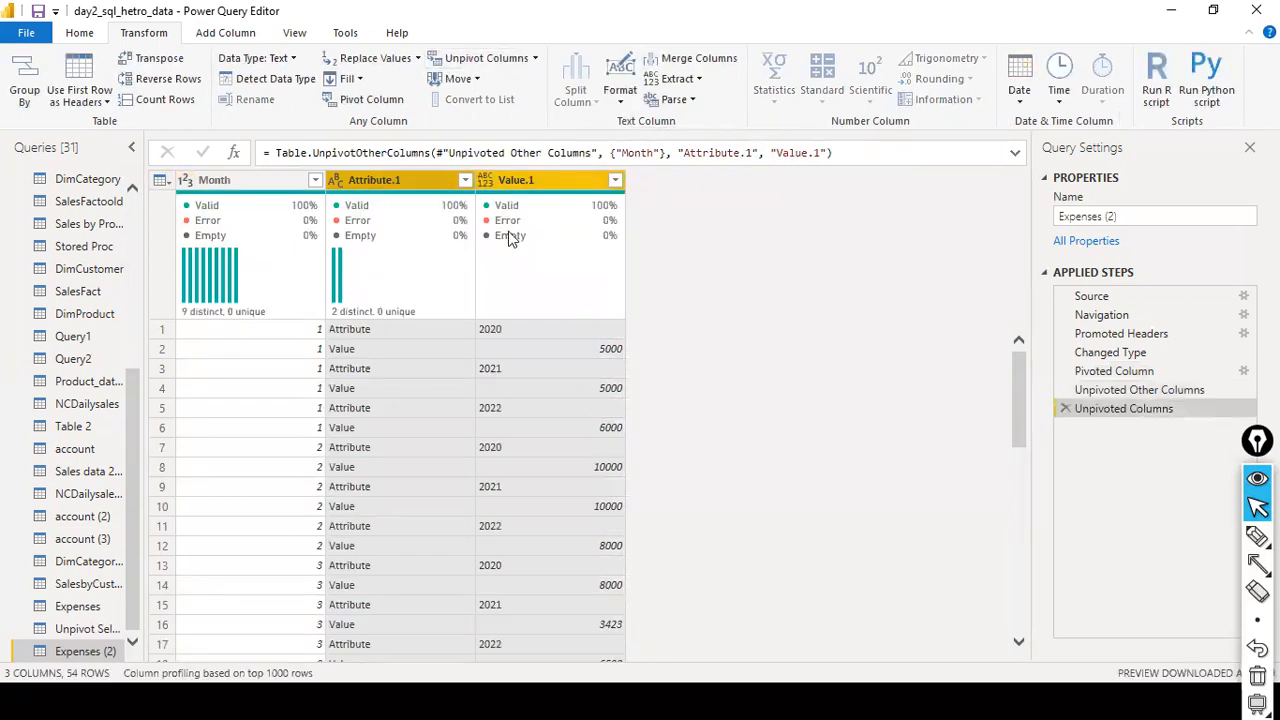
left_click(1065, 409)
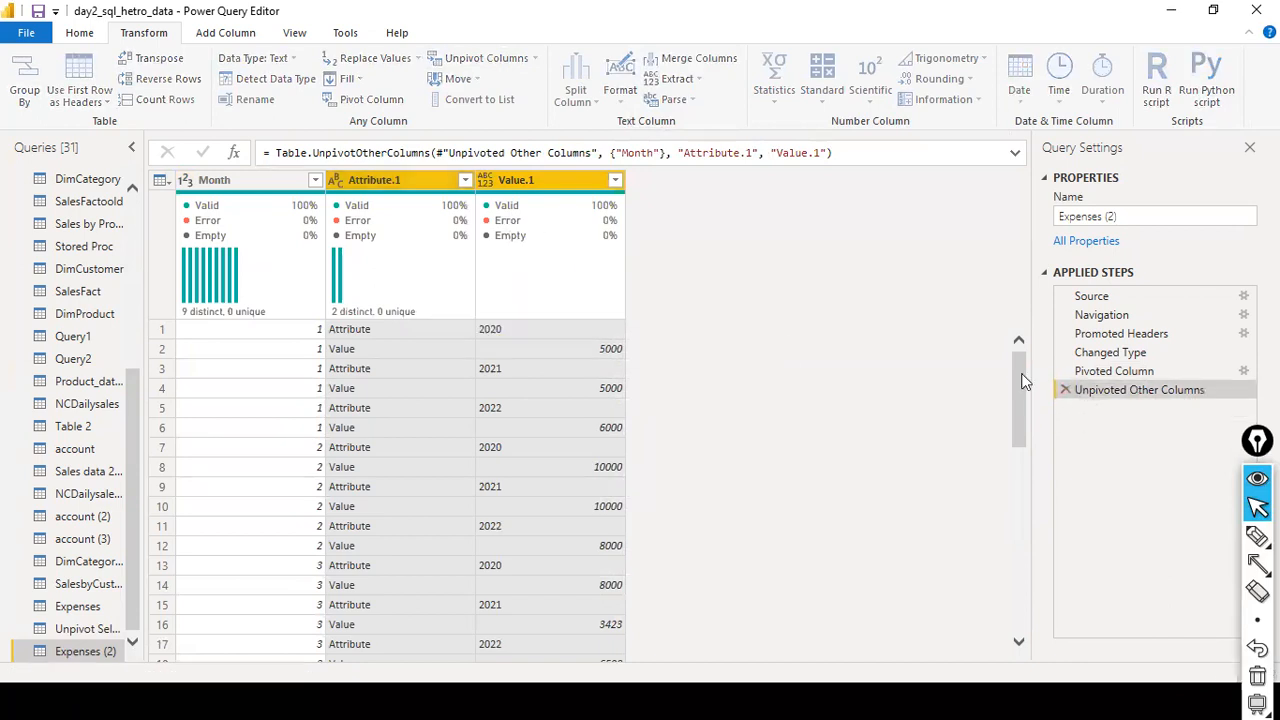
left_click(78, 607)
left_click(90, 630)
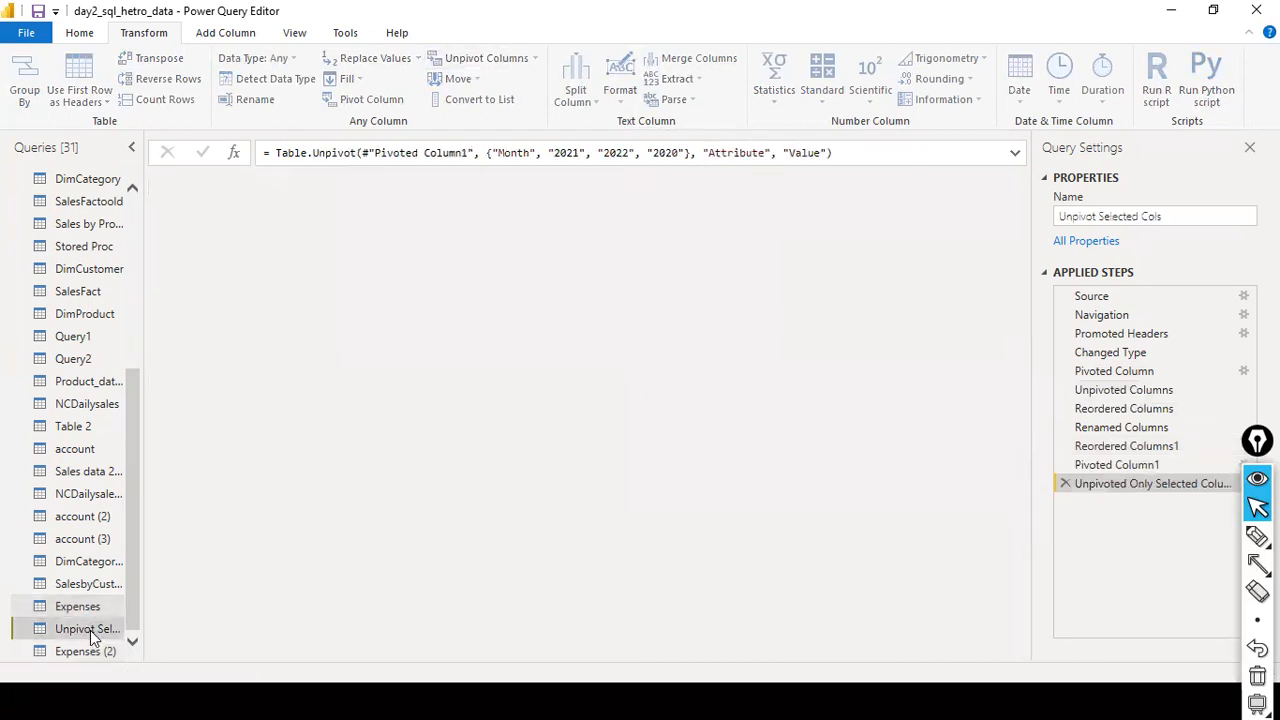
left_click(84, 652)
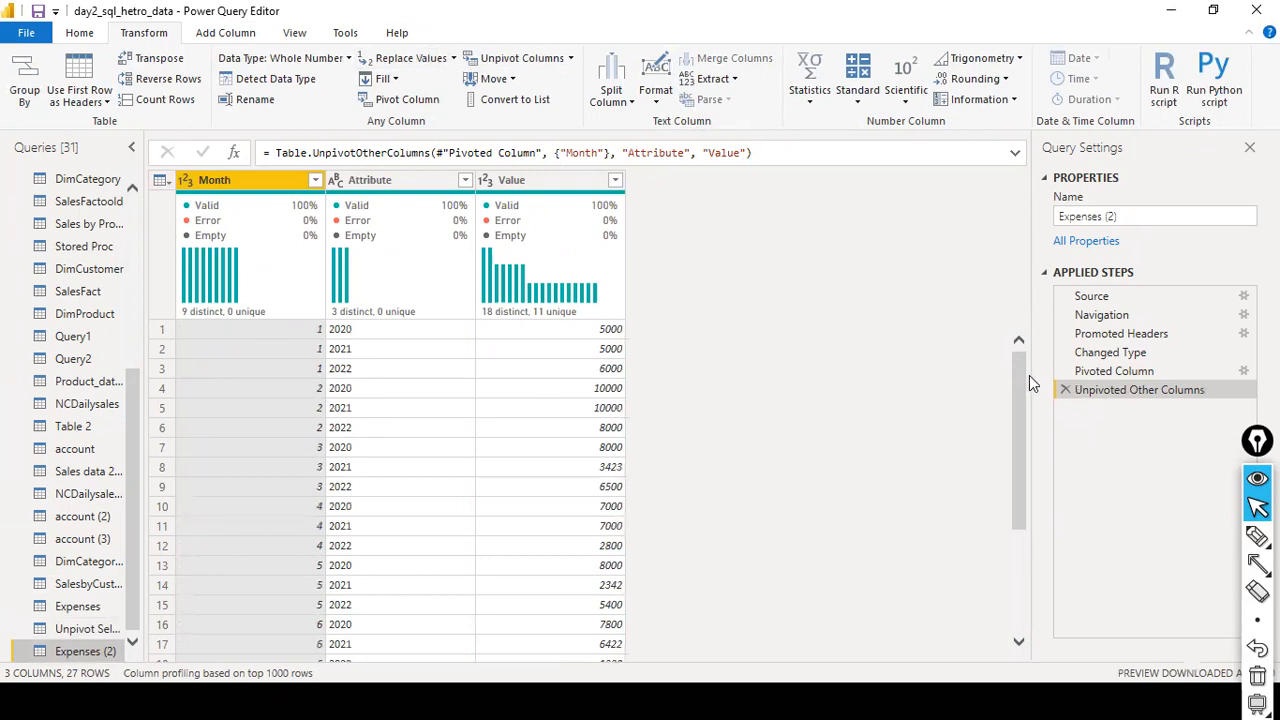
- Try Transpose at the Pivoted Column step without inserting it, and delete the Unpivoted Other Columns step
left_click(1136, 375)
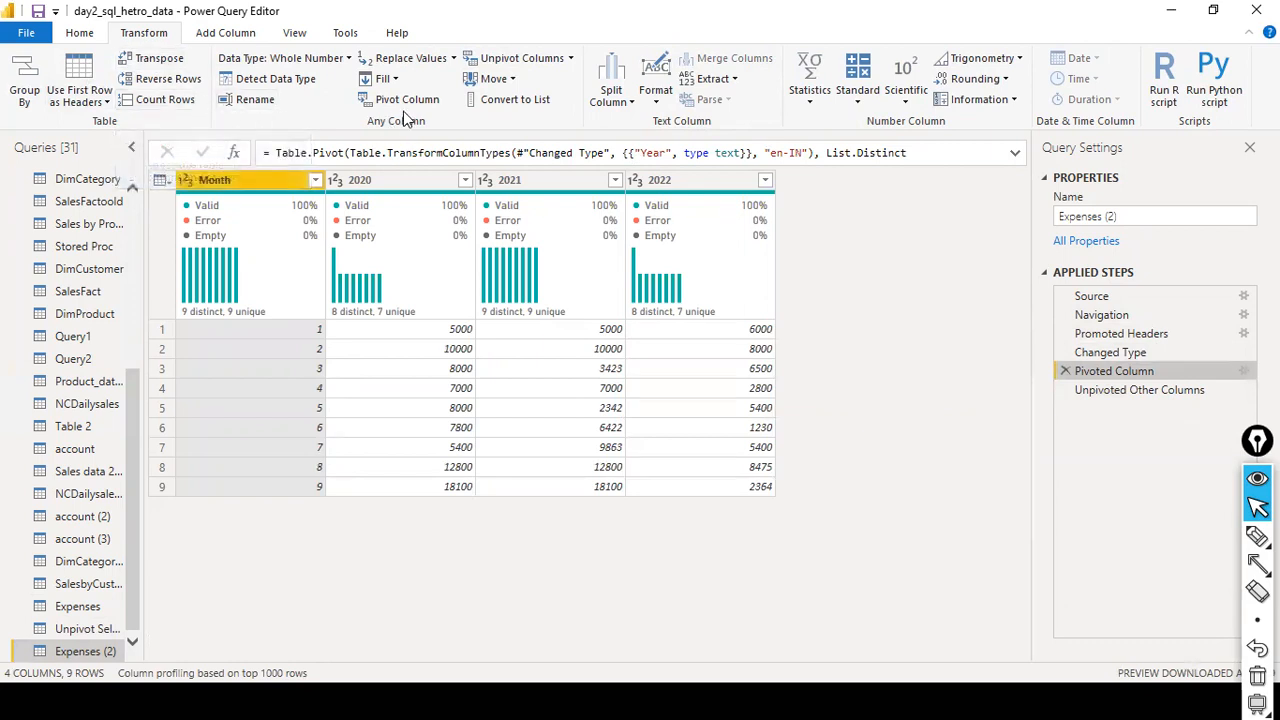
left_click(570, 58)
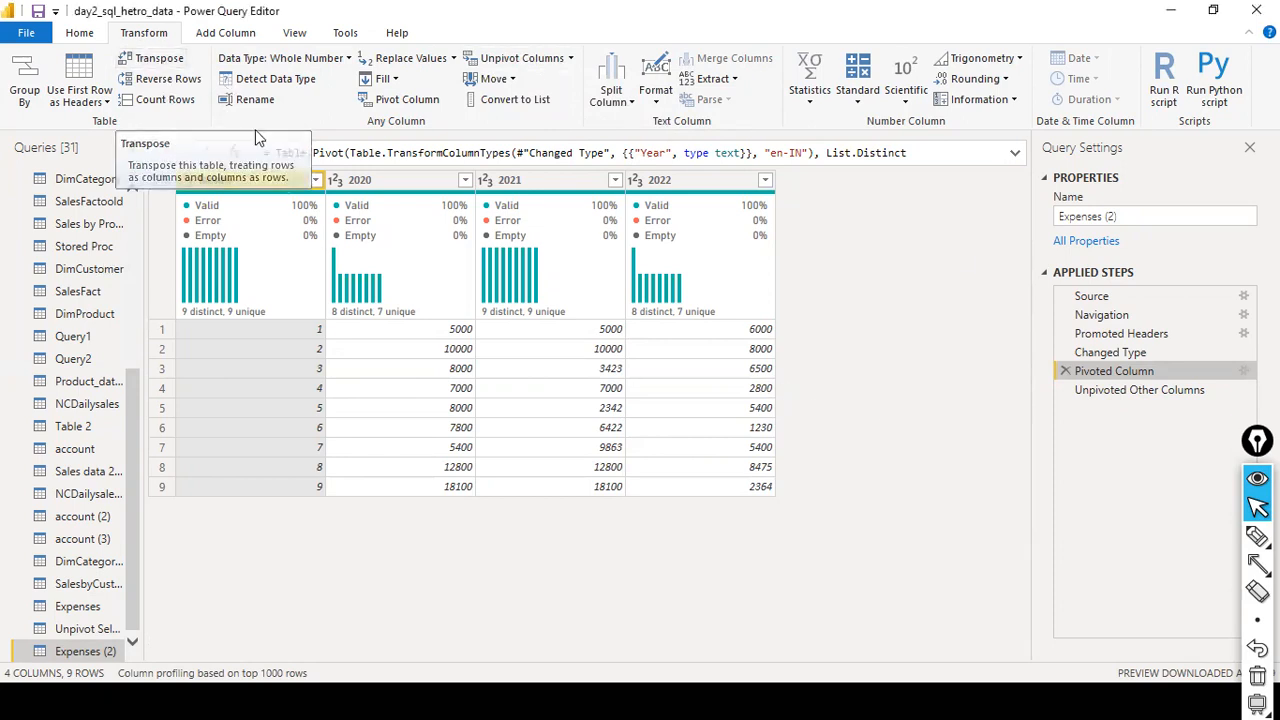
left_click(162, 63)
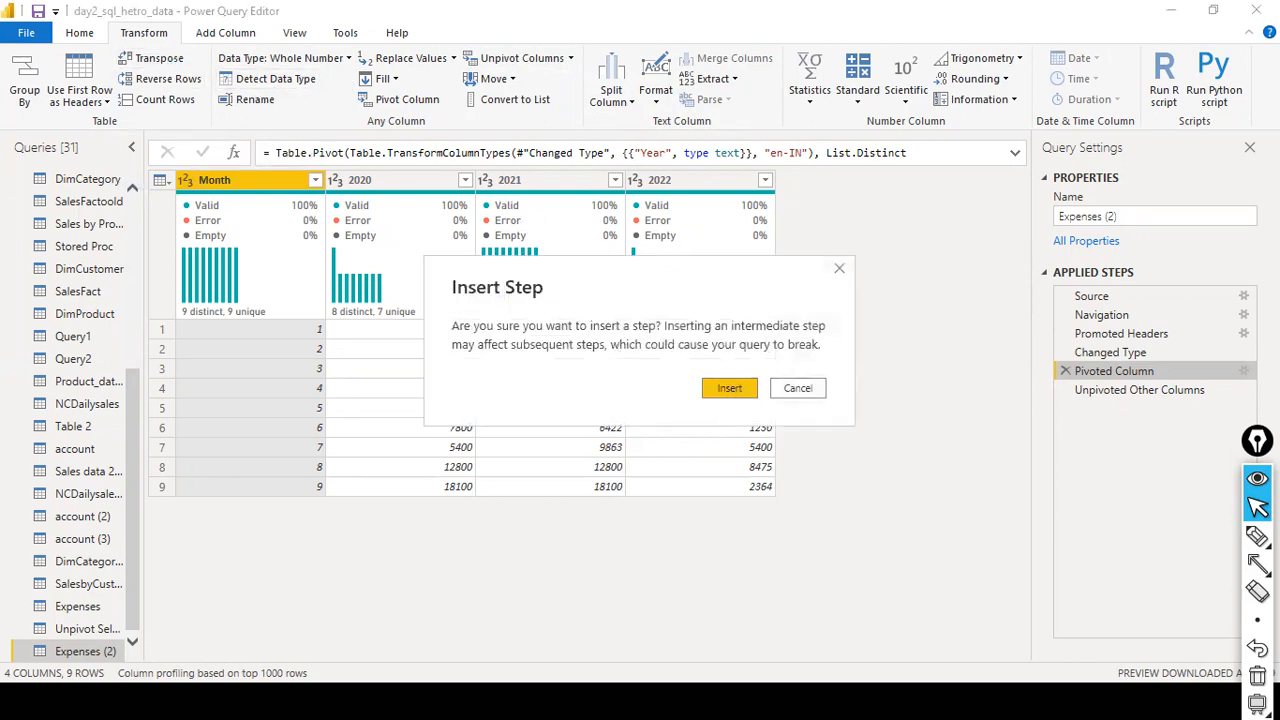
left_click(798, 388)
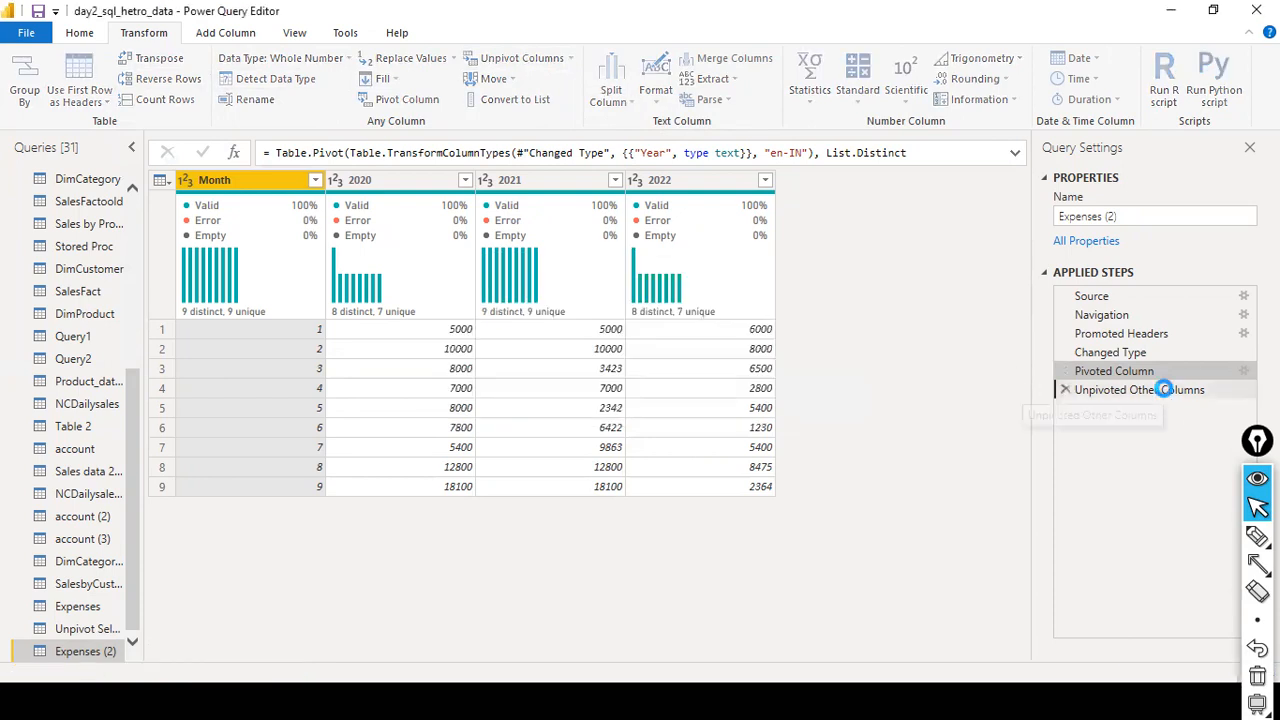
left_click(1163, 390)
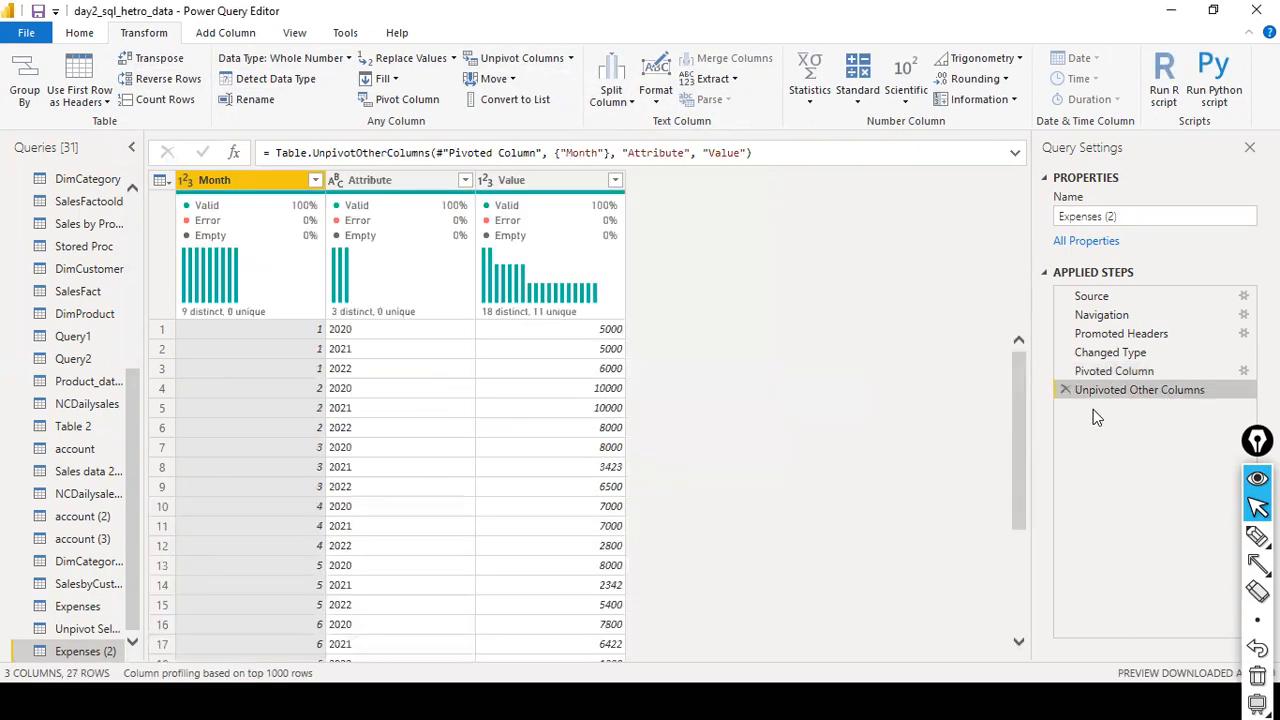
left_click(1065, 391)
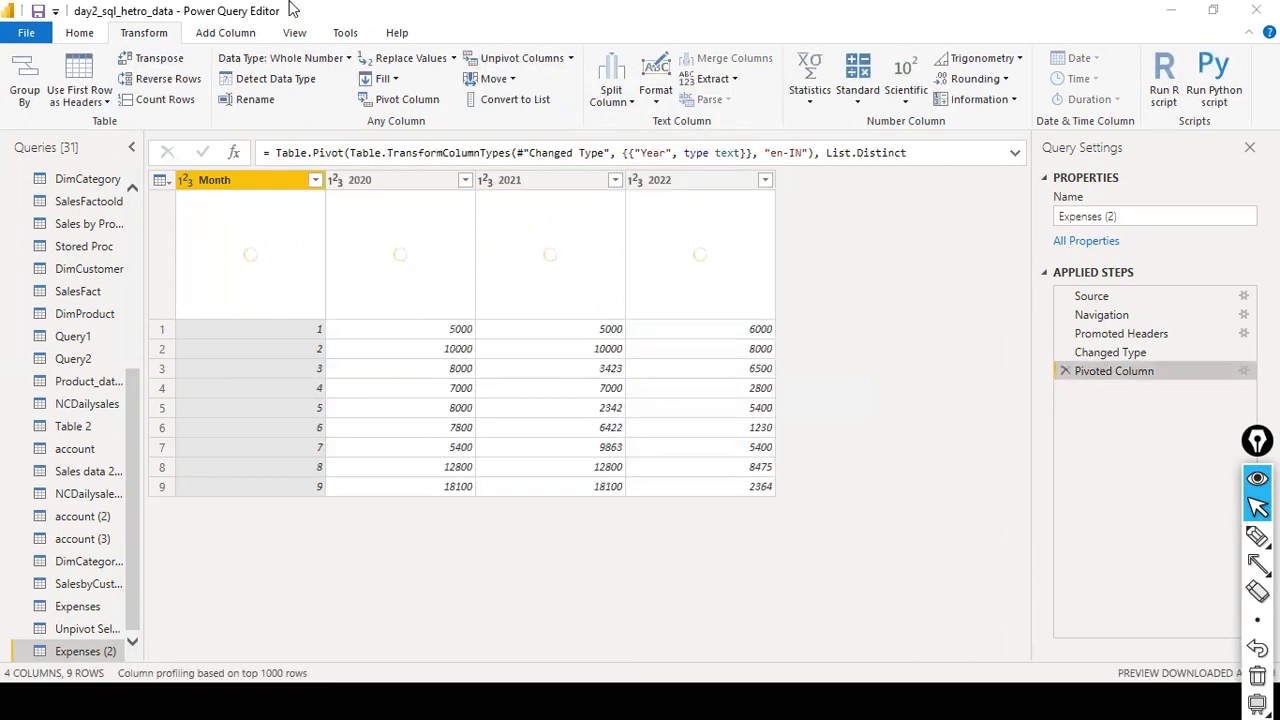
- Transpose the pivoted table, transpose it back, and inspect the column headers of the result
left_click(165, 58)
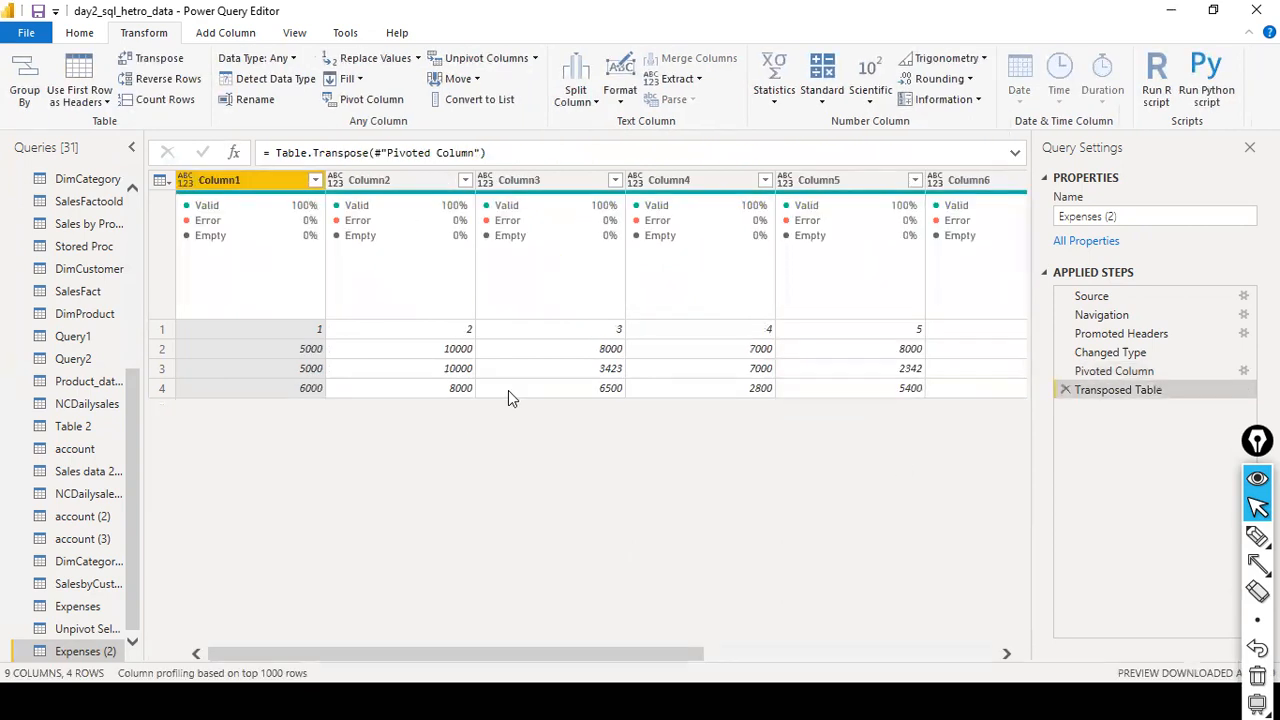
left_click_drag(302, 645, 242, 621)
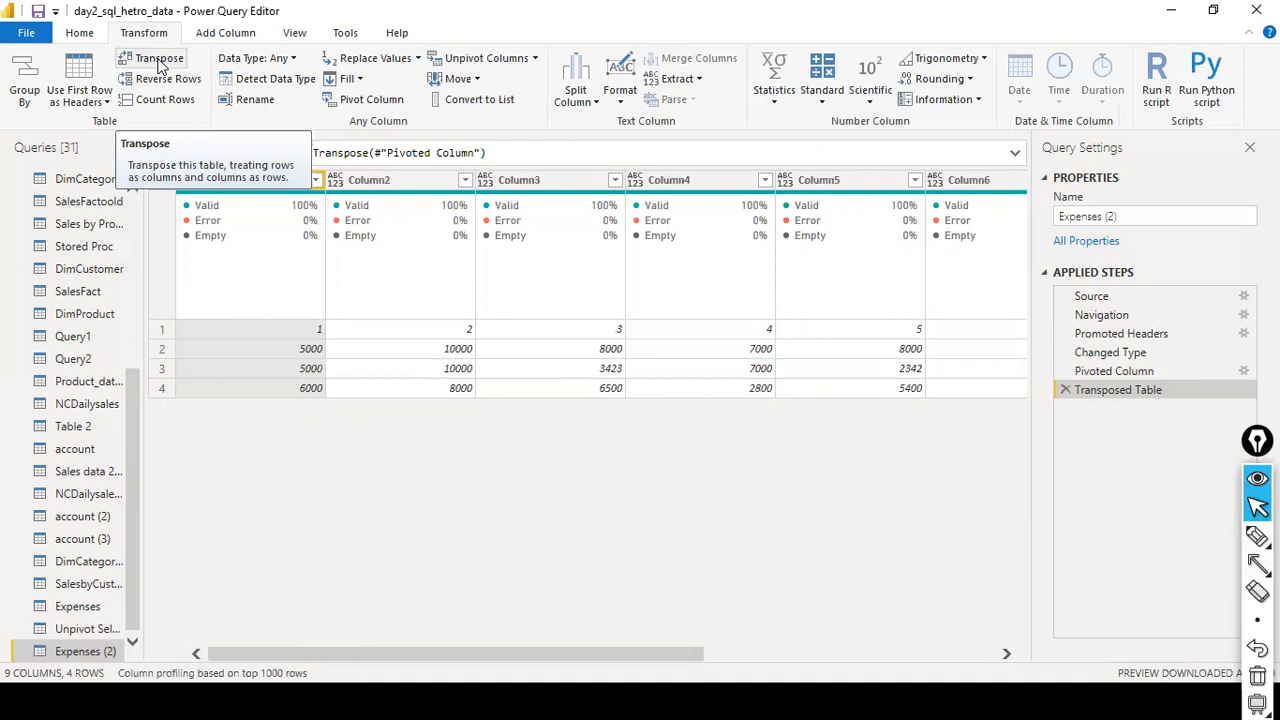
left_click(158, 64)
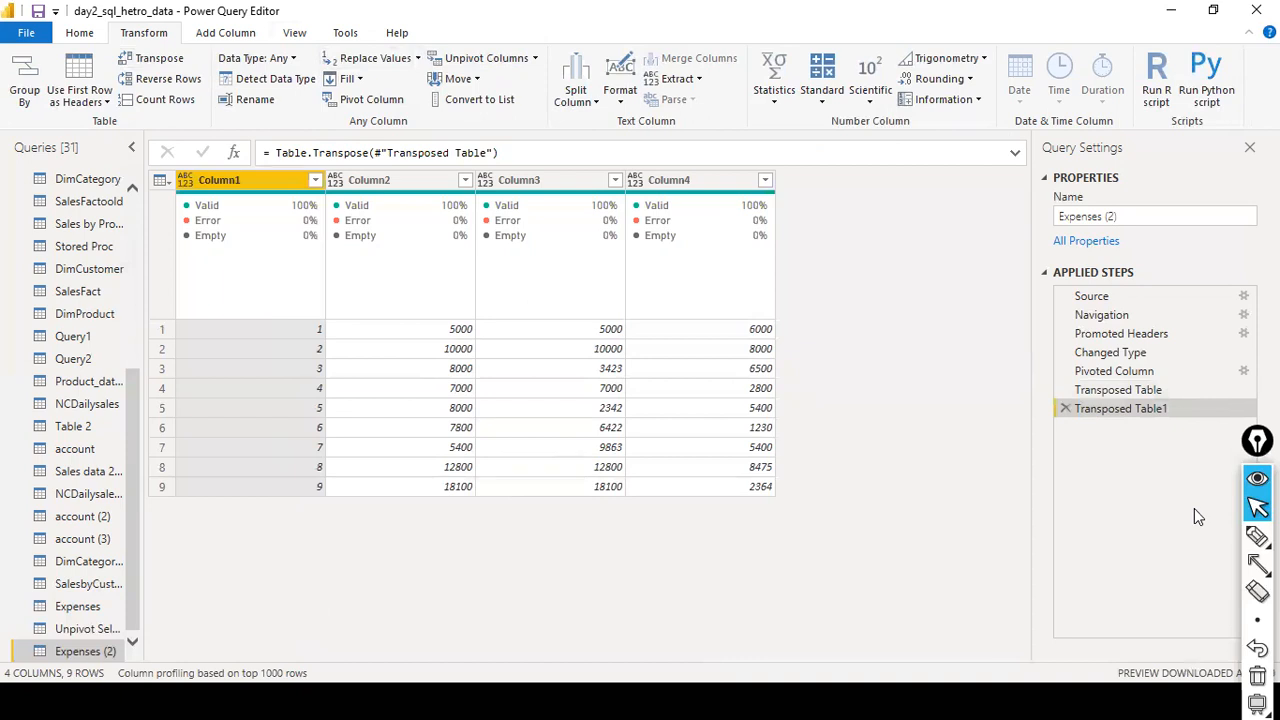
double_click(222, 182)
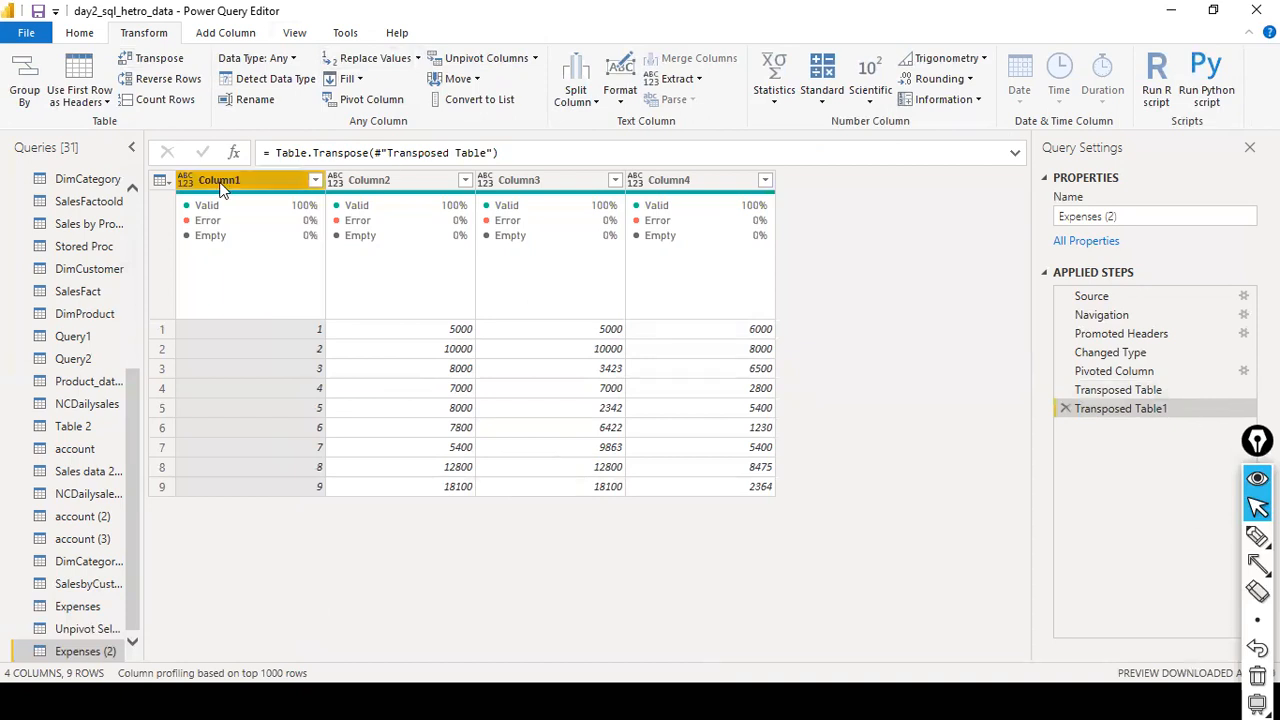
double_click(403, 180)
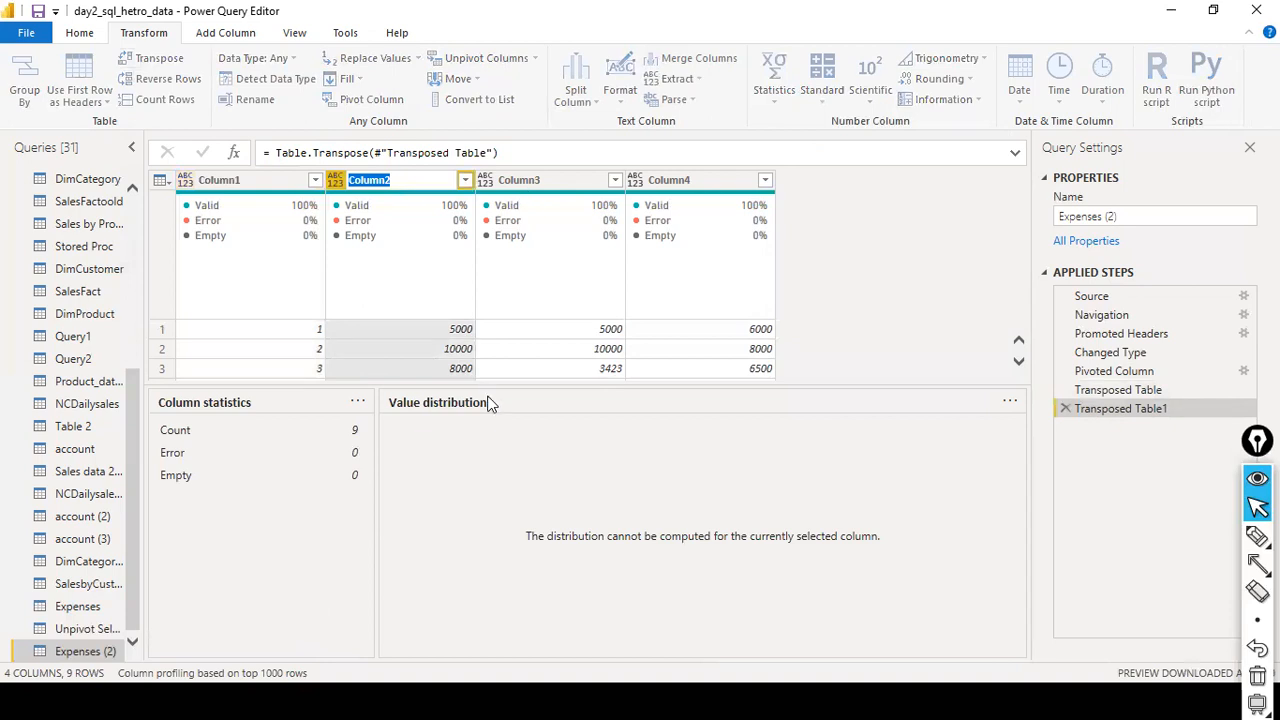
left_click(892, 343)
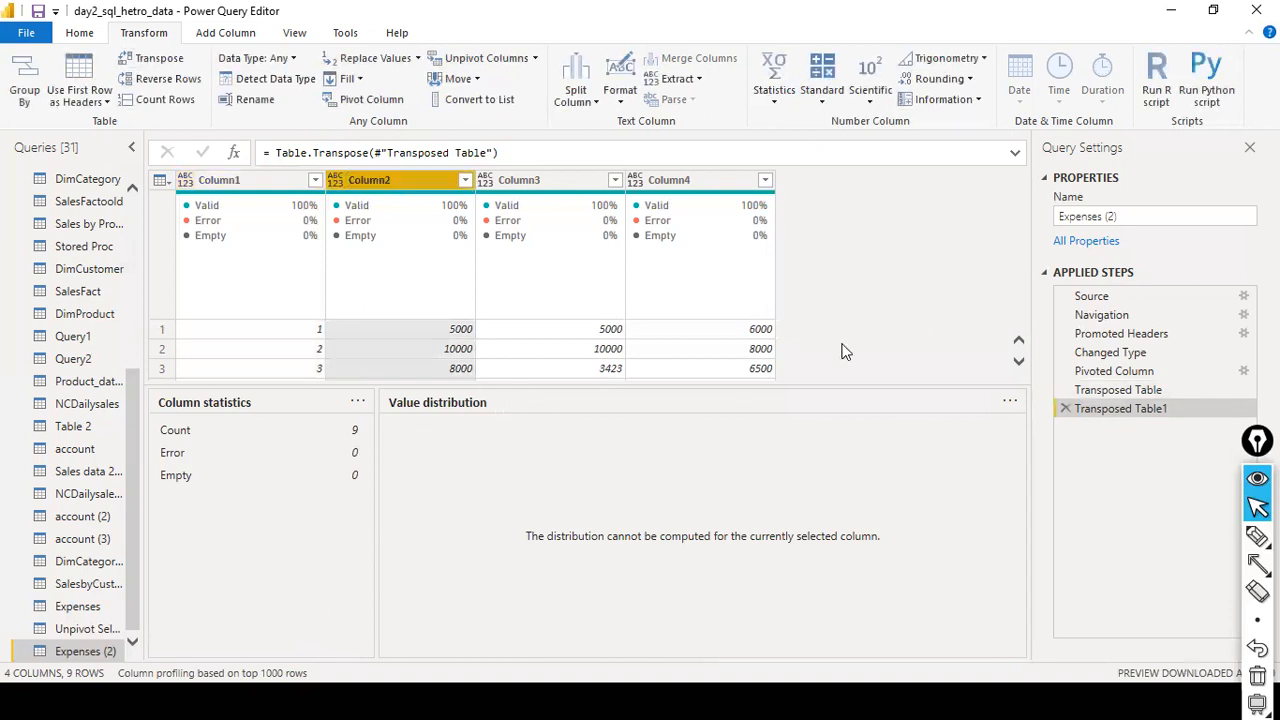
left_click_drag(698, 386, 685, 620)
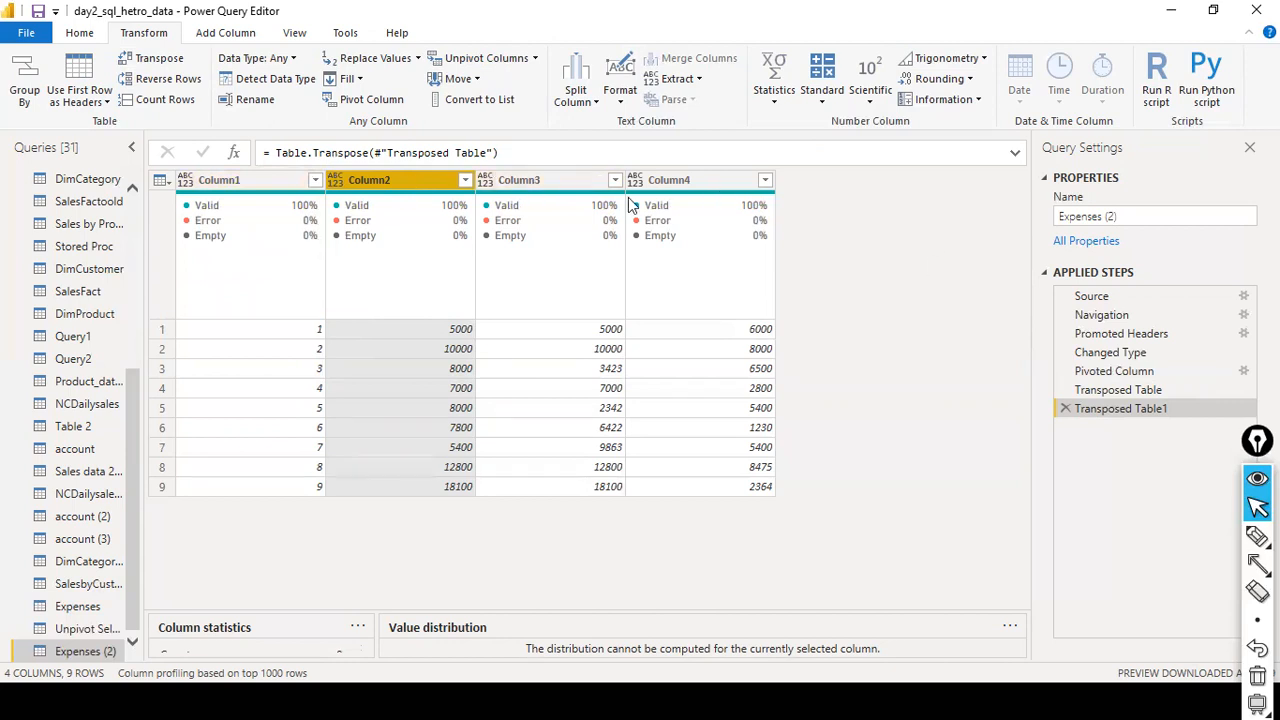
- Compare the Pivoted Column and Transposed Table1 steps, and delete both transpose steps
left_click(1118, 395)
left_click(1118, 374)
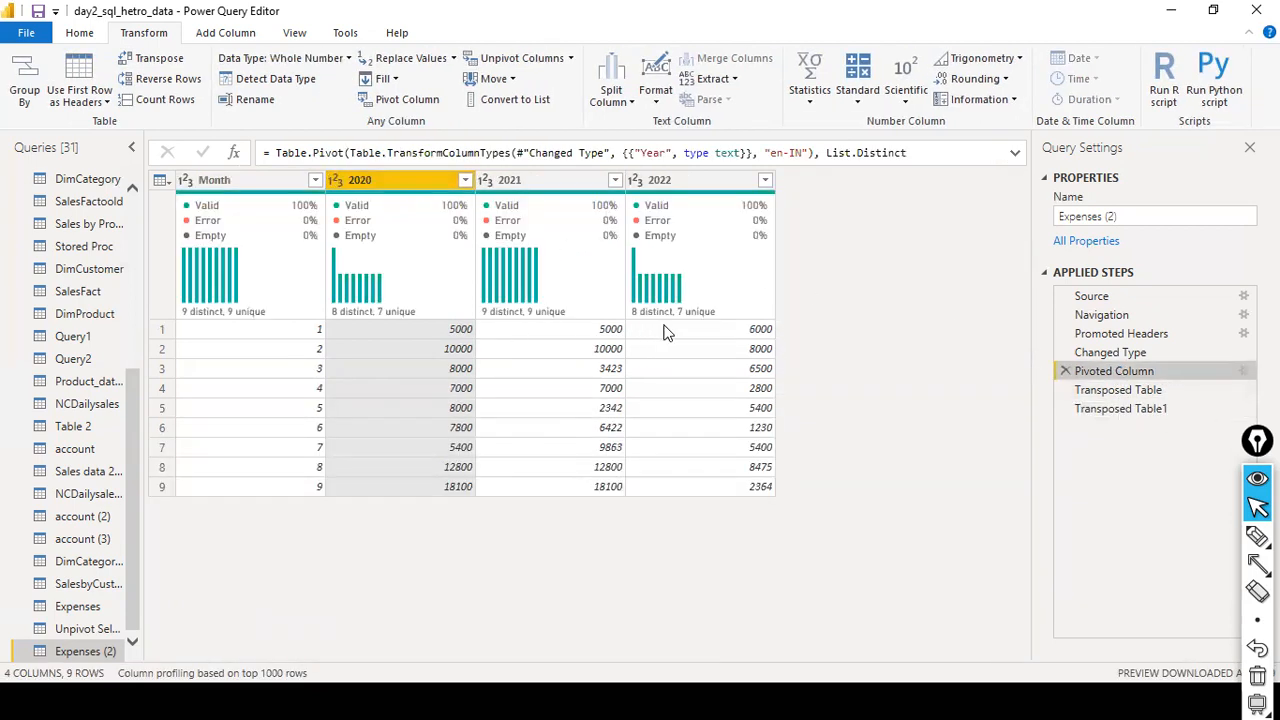
left_click(1110, 409)
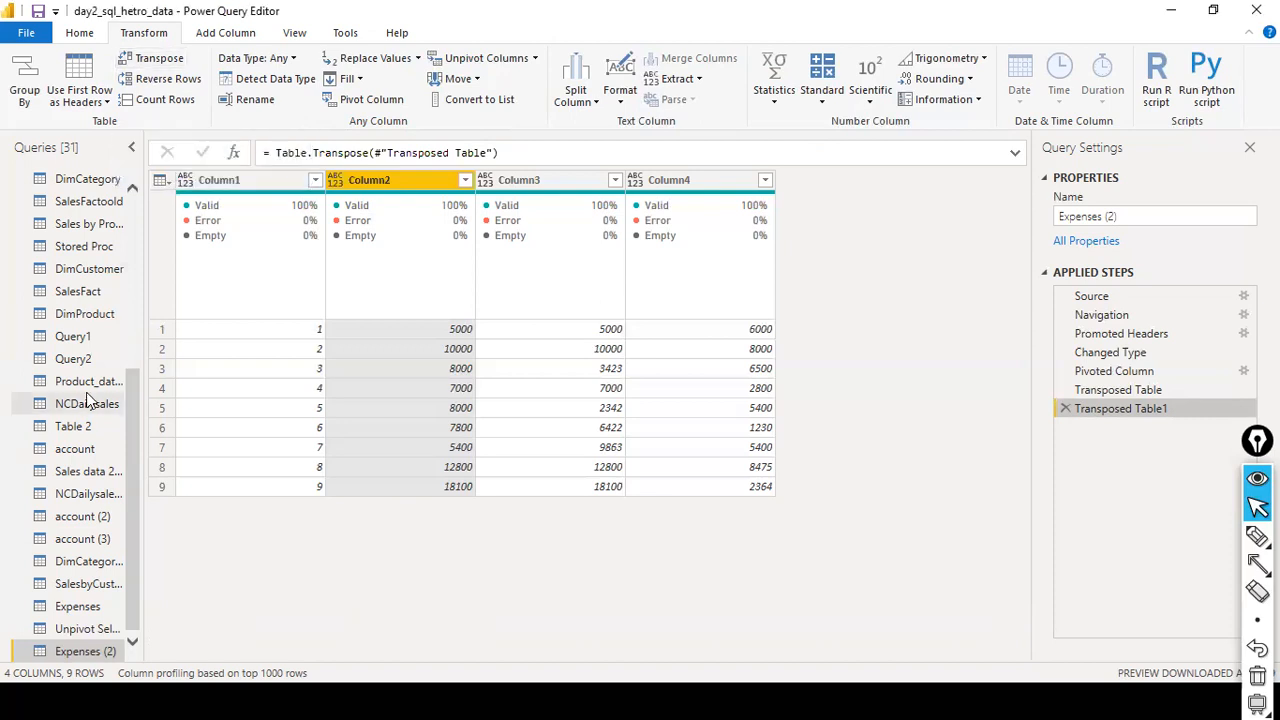
left_click(1065, 409)
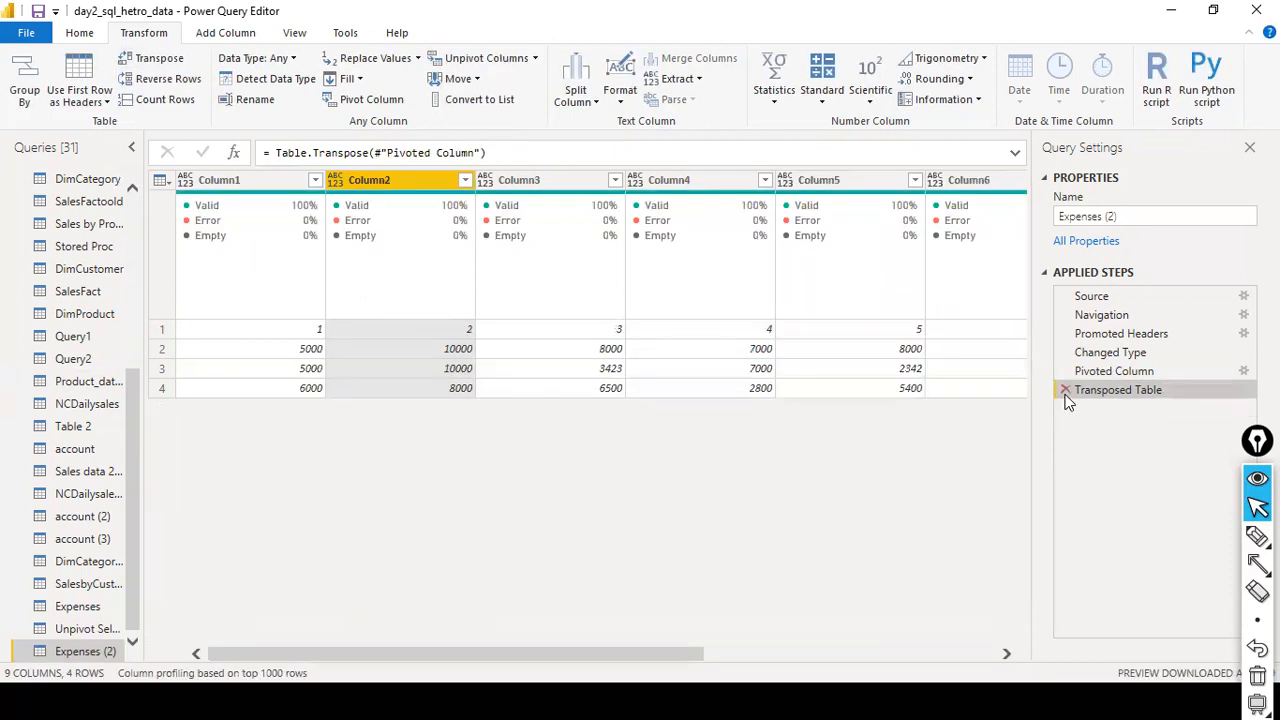
left_click(1065, 391)
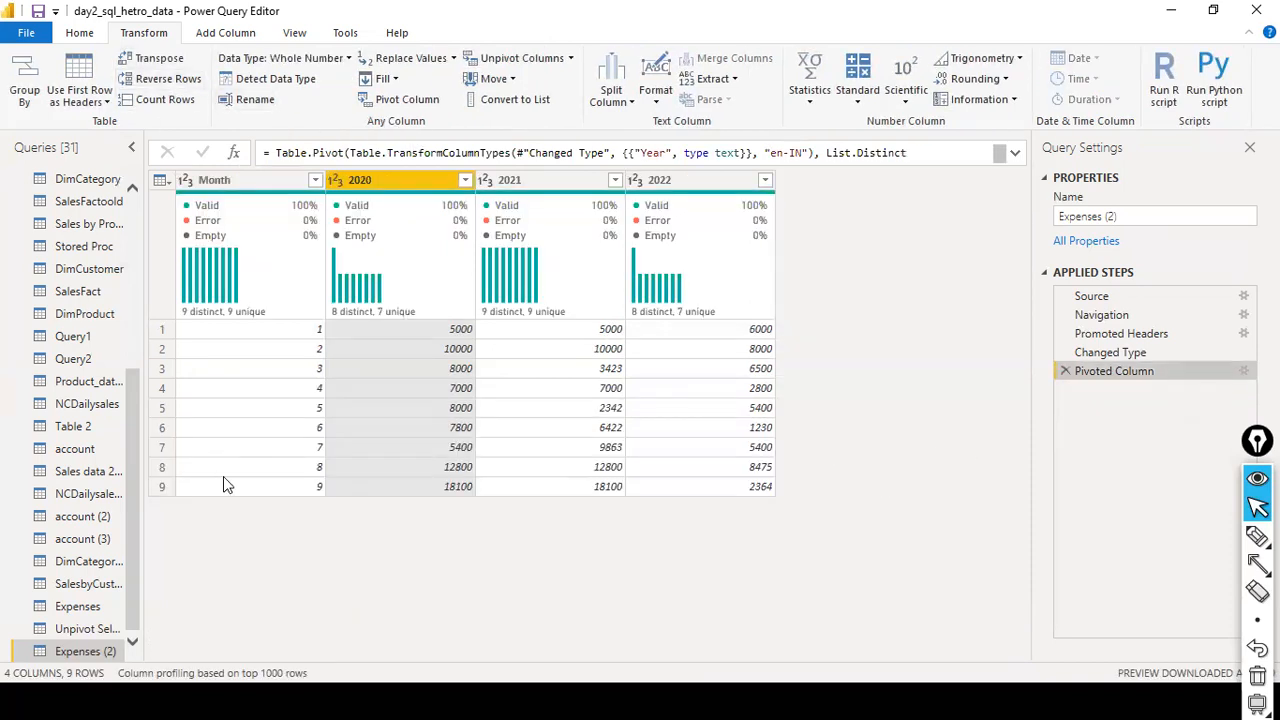
- Reverse the row order of the pivoted table in the Expenses (2) query
left_click(165, 80)
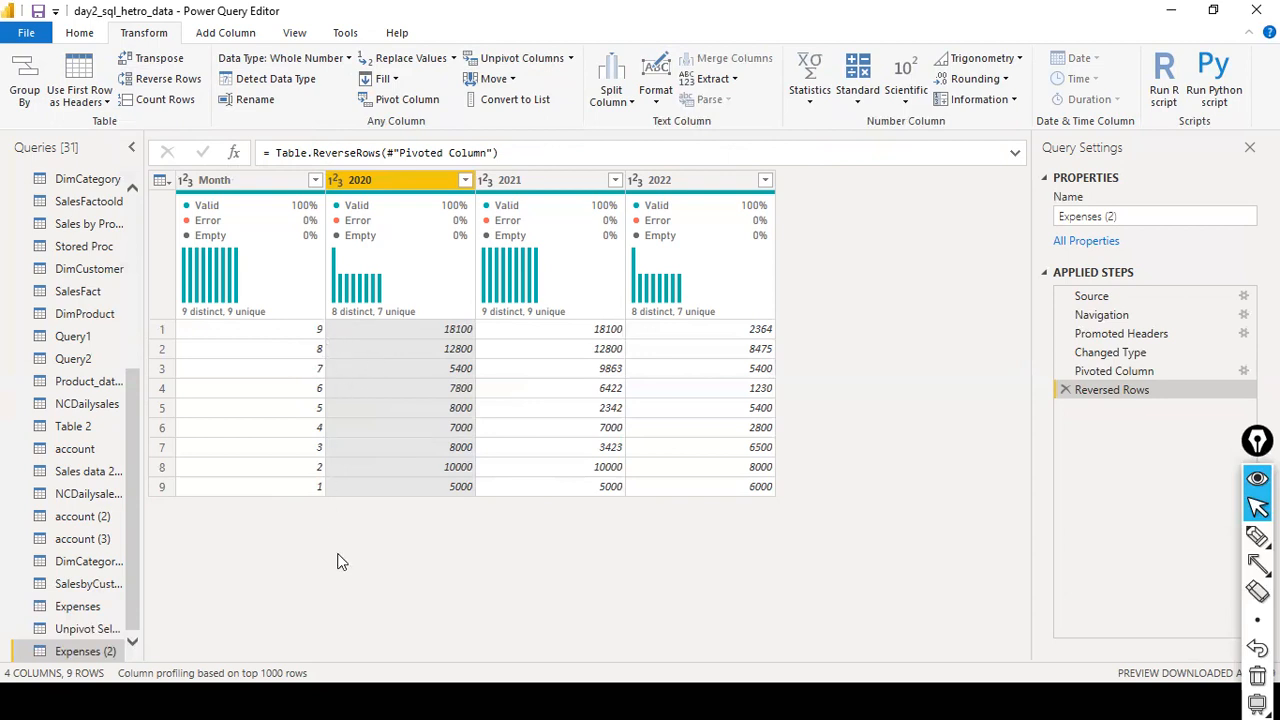
mouse_move(565, 236)
left_click(80, 608)
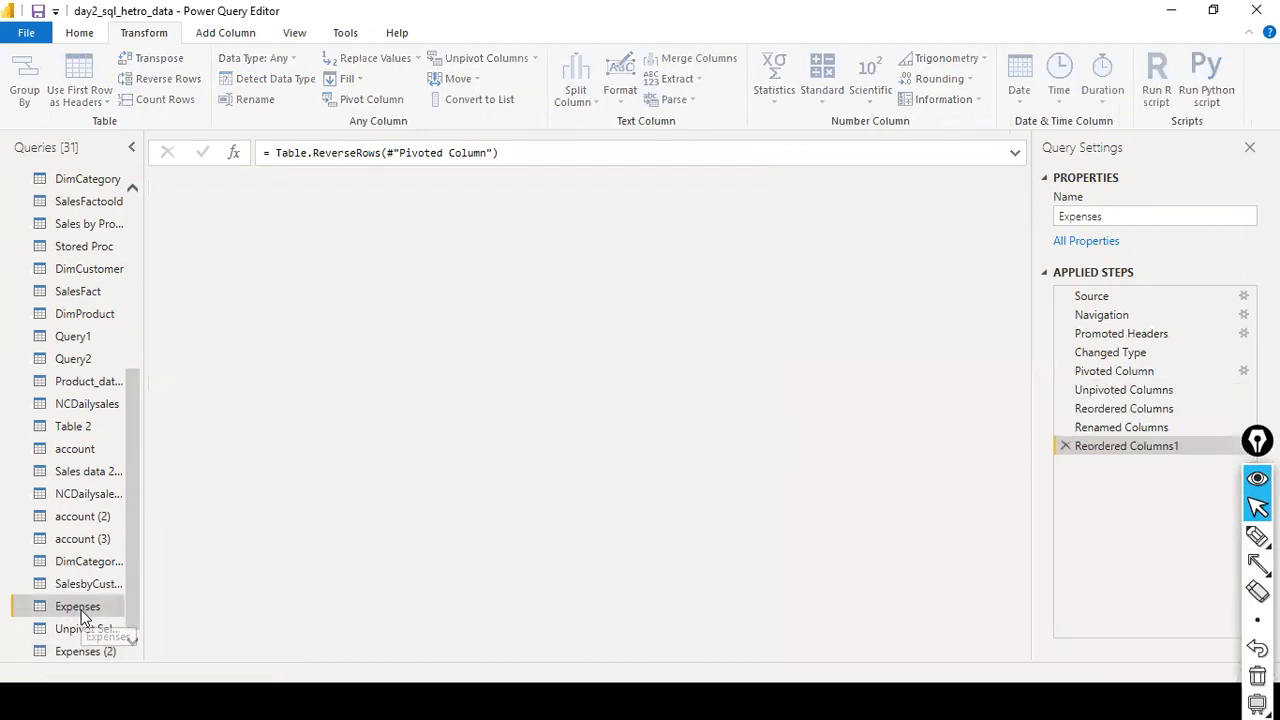
left_click(75, 651)
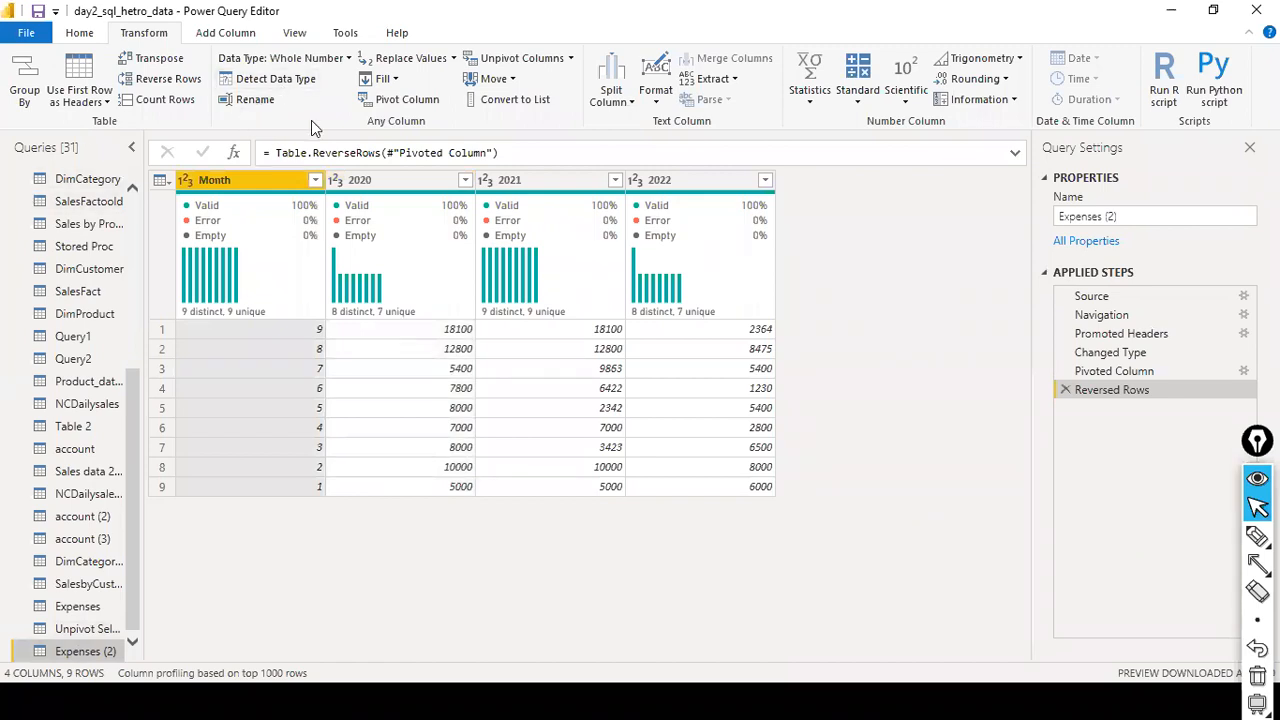
- Review the available unpivot options, and apply Count Rows to the reversed table
left_click(570, 58)
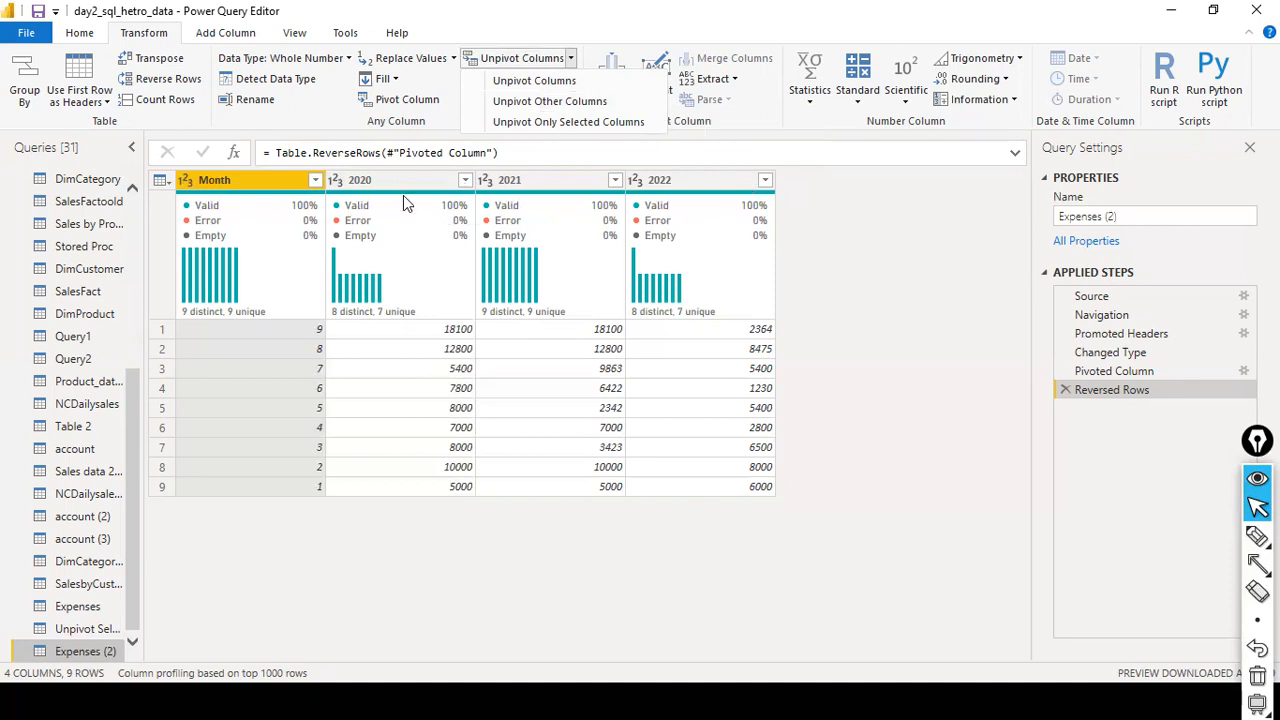
left_click(847, 182)
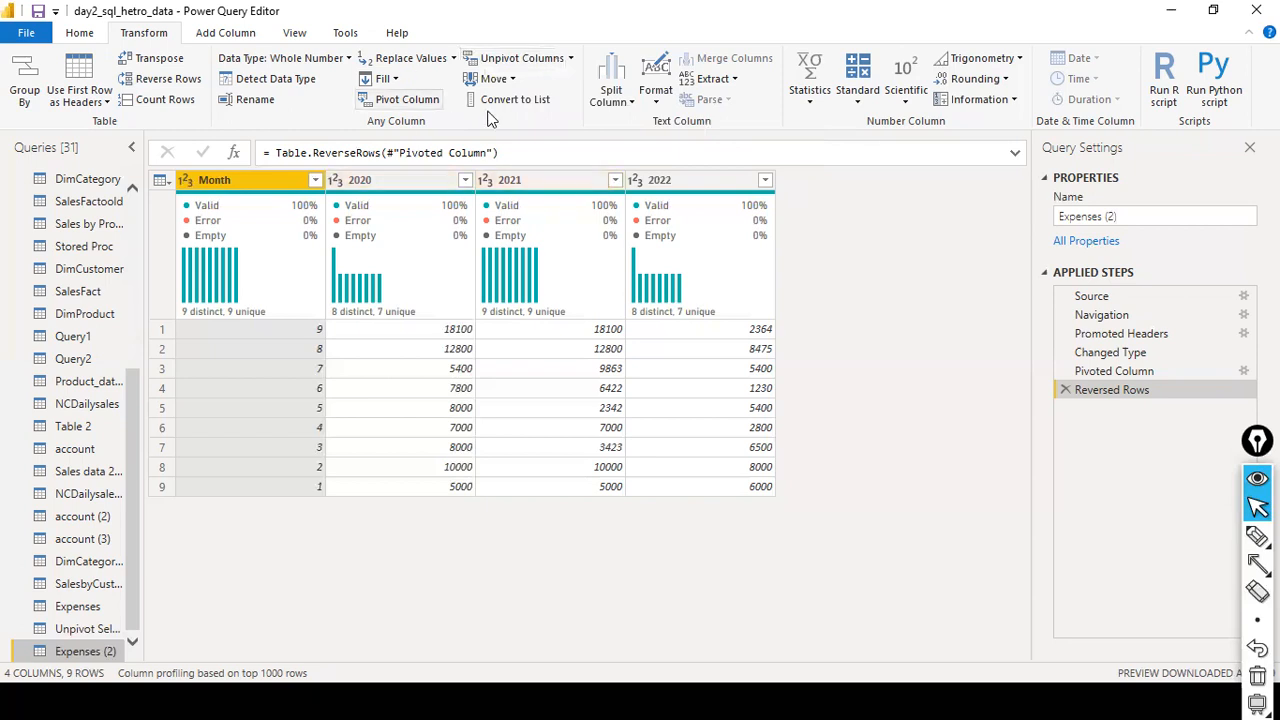
left_click(570, 58)
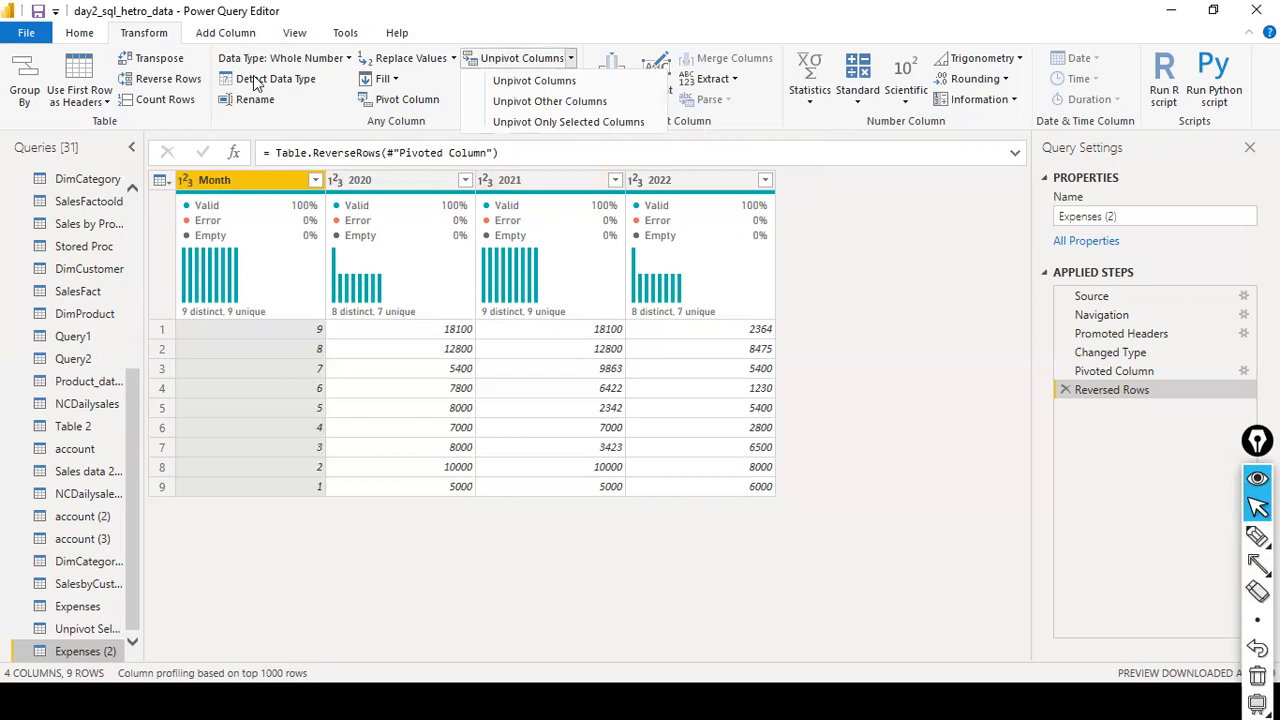
left_click(180, 100)
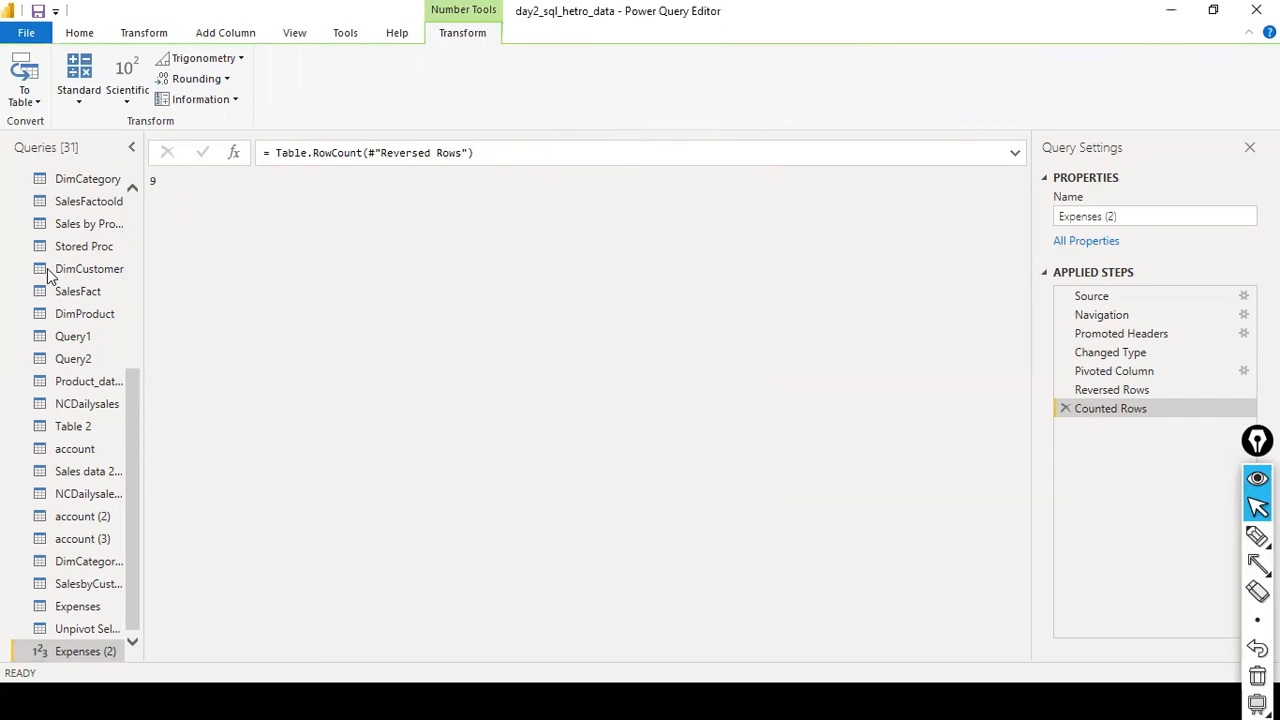
scroll(127, 237, "up", 5)
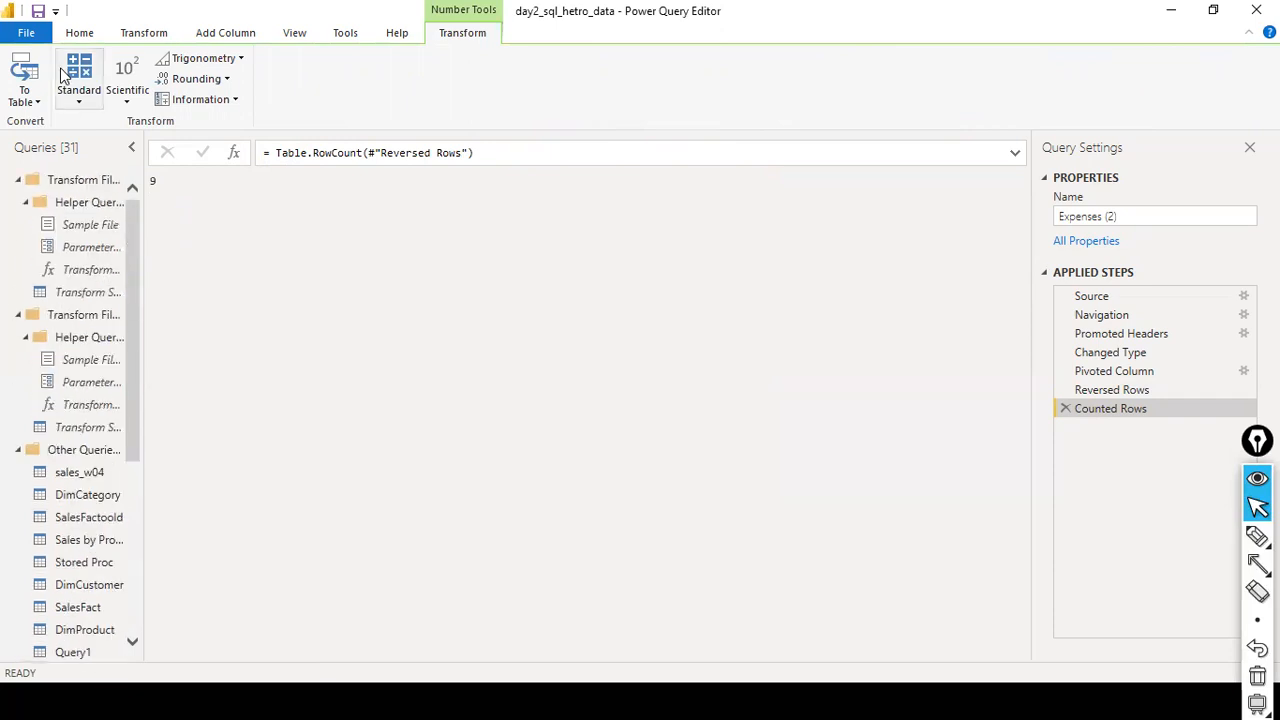
left_click(26, 33)
left_click(62, 72)
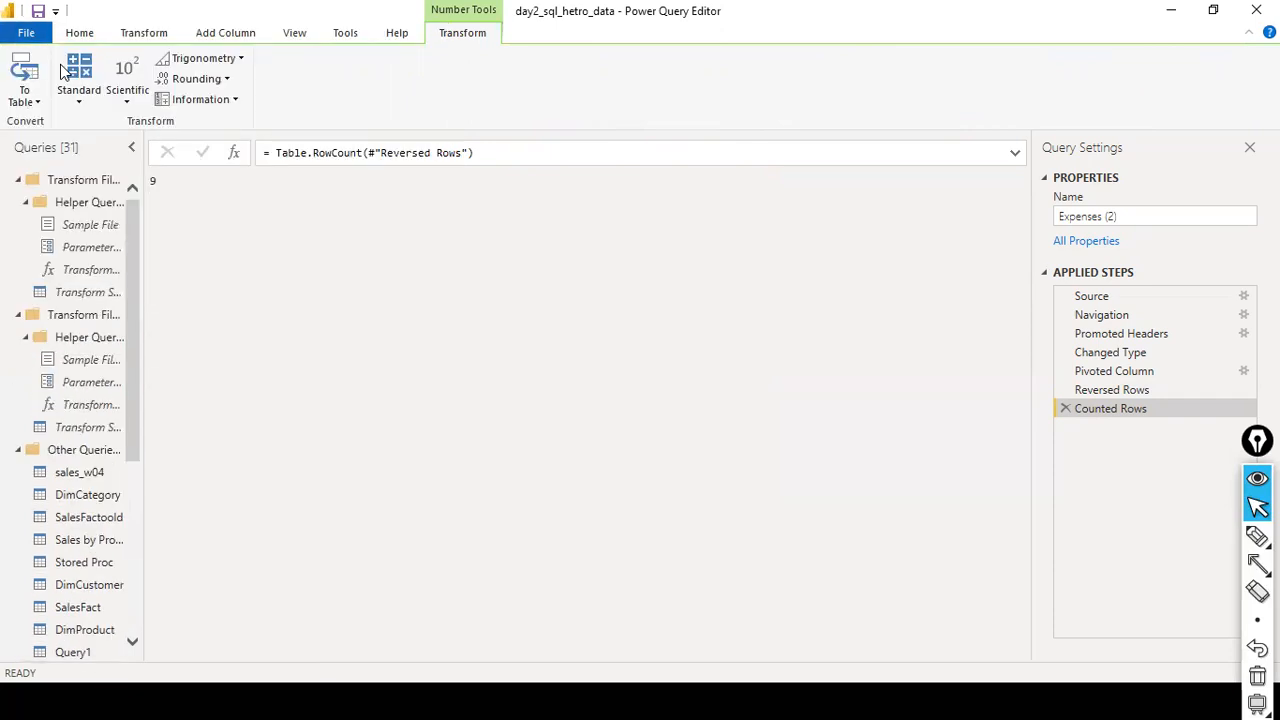